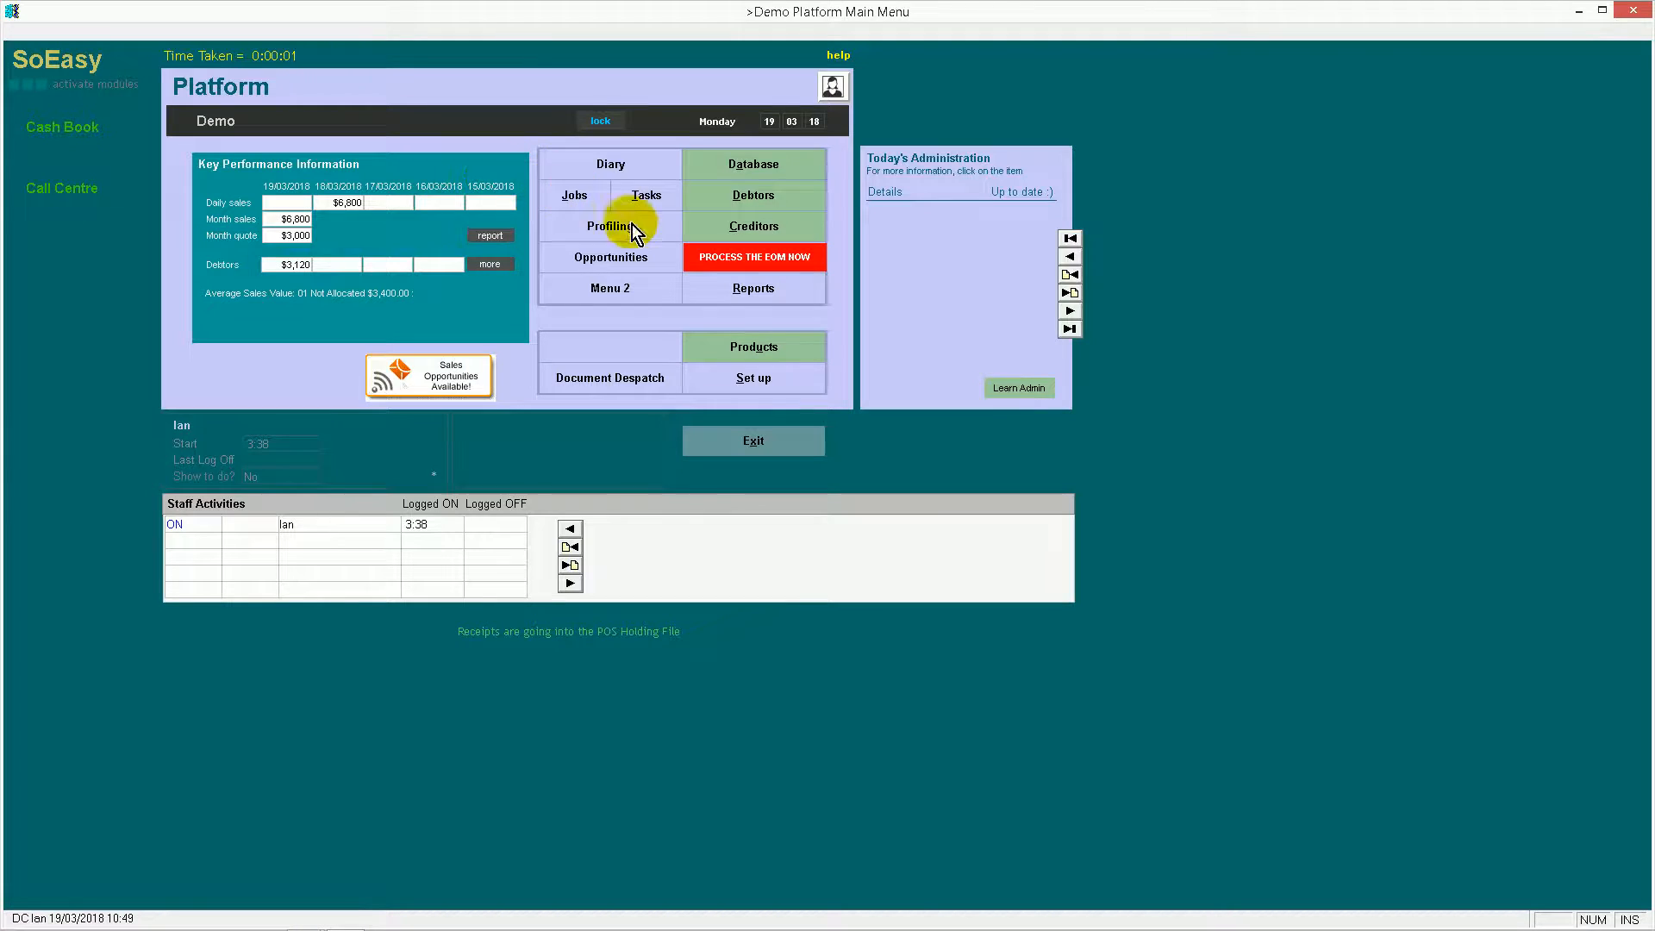
Open the contact database, look at its Customers and Suppliers views, and return to the Database view
{"action": "left_click", "coordinate": [751, 165]}
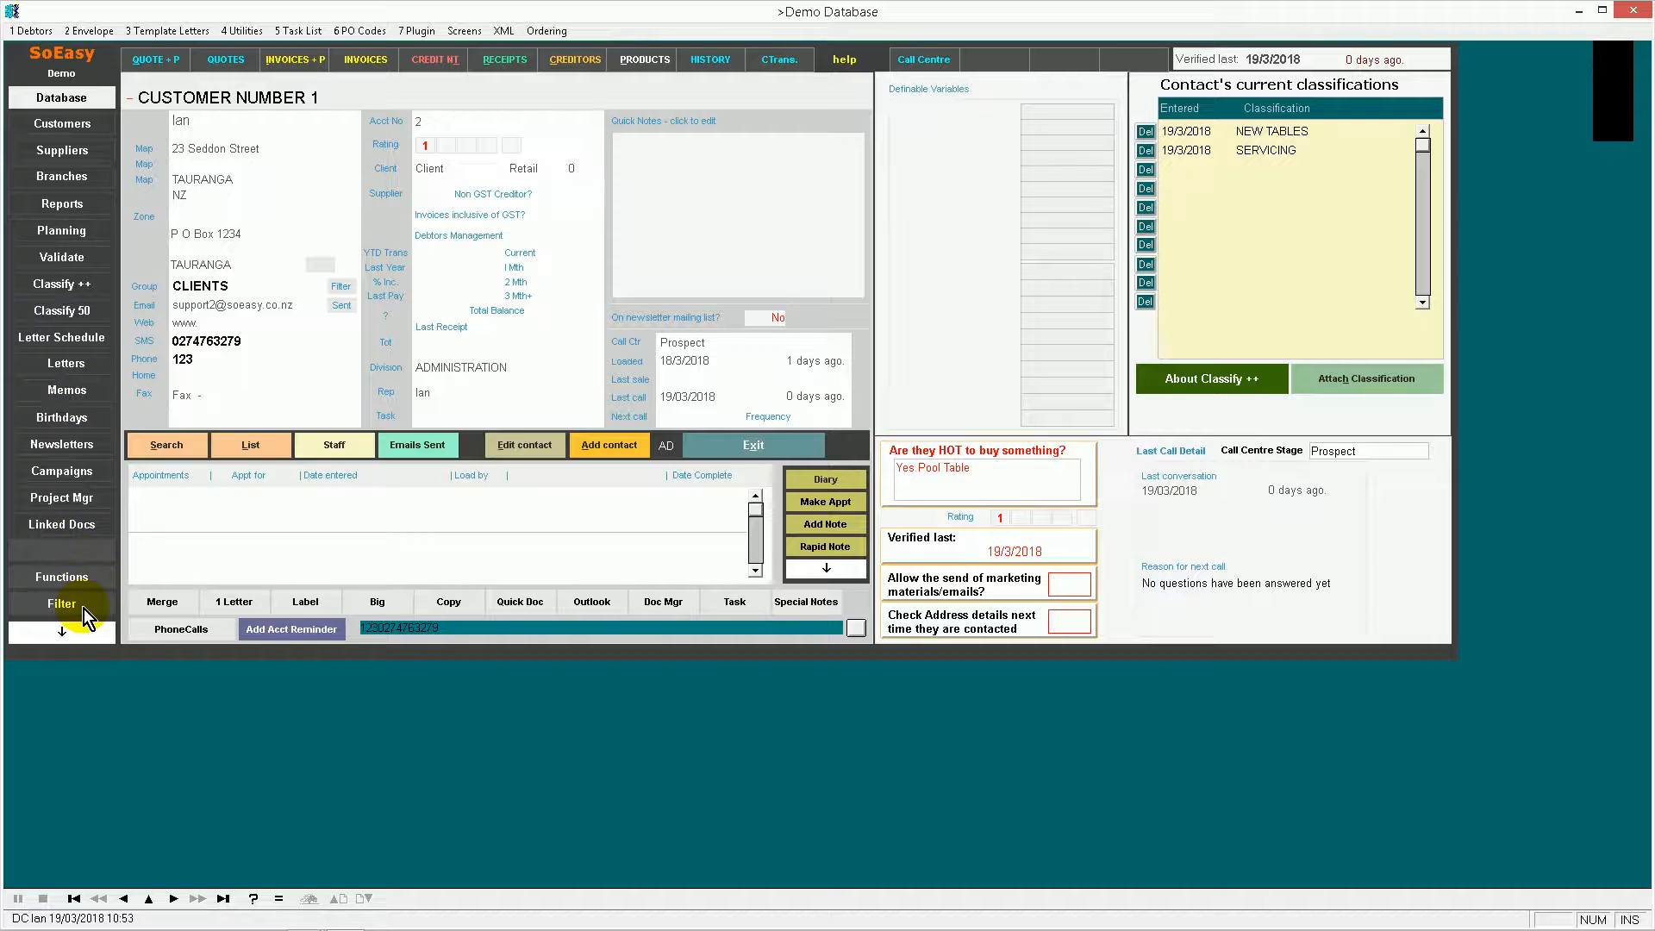
{"action": "left_click", "coordinate": [76, 130]}
{"action": "left_click", "coordinate": [75, 150]}
{"action": "left_click", "coordinate": [80, 100]}
Edit the CUSTOMER NUMBER 1 contact and assign it to the CLIENTS group by entering 1 for the group pick-list
{"action": "left_click", "coordinate": [531, 446]}
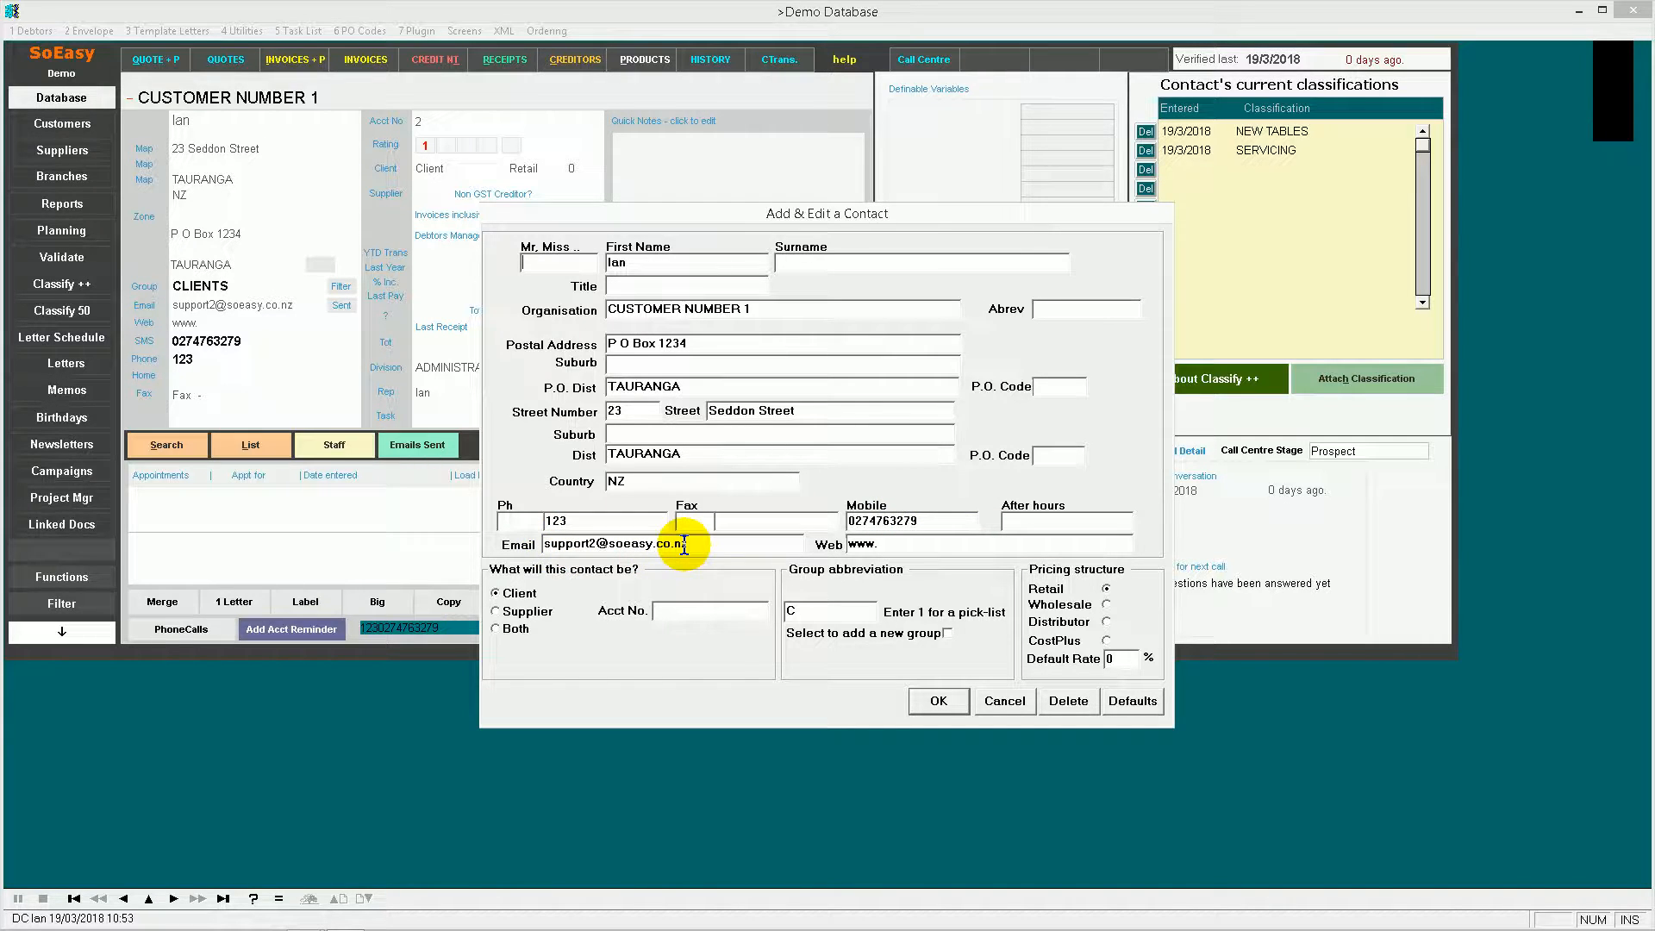
{"action": "left_click", "coordinate": [819, 611]}
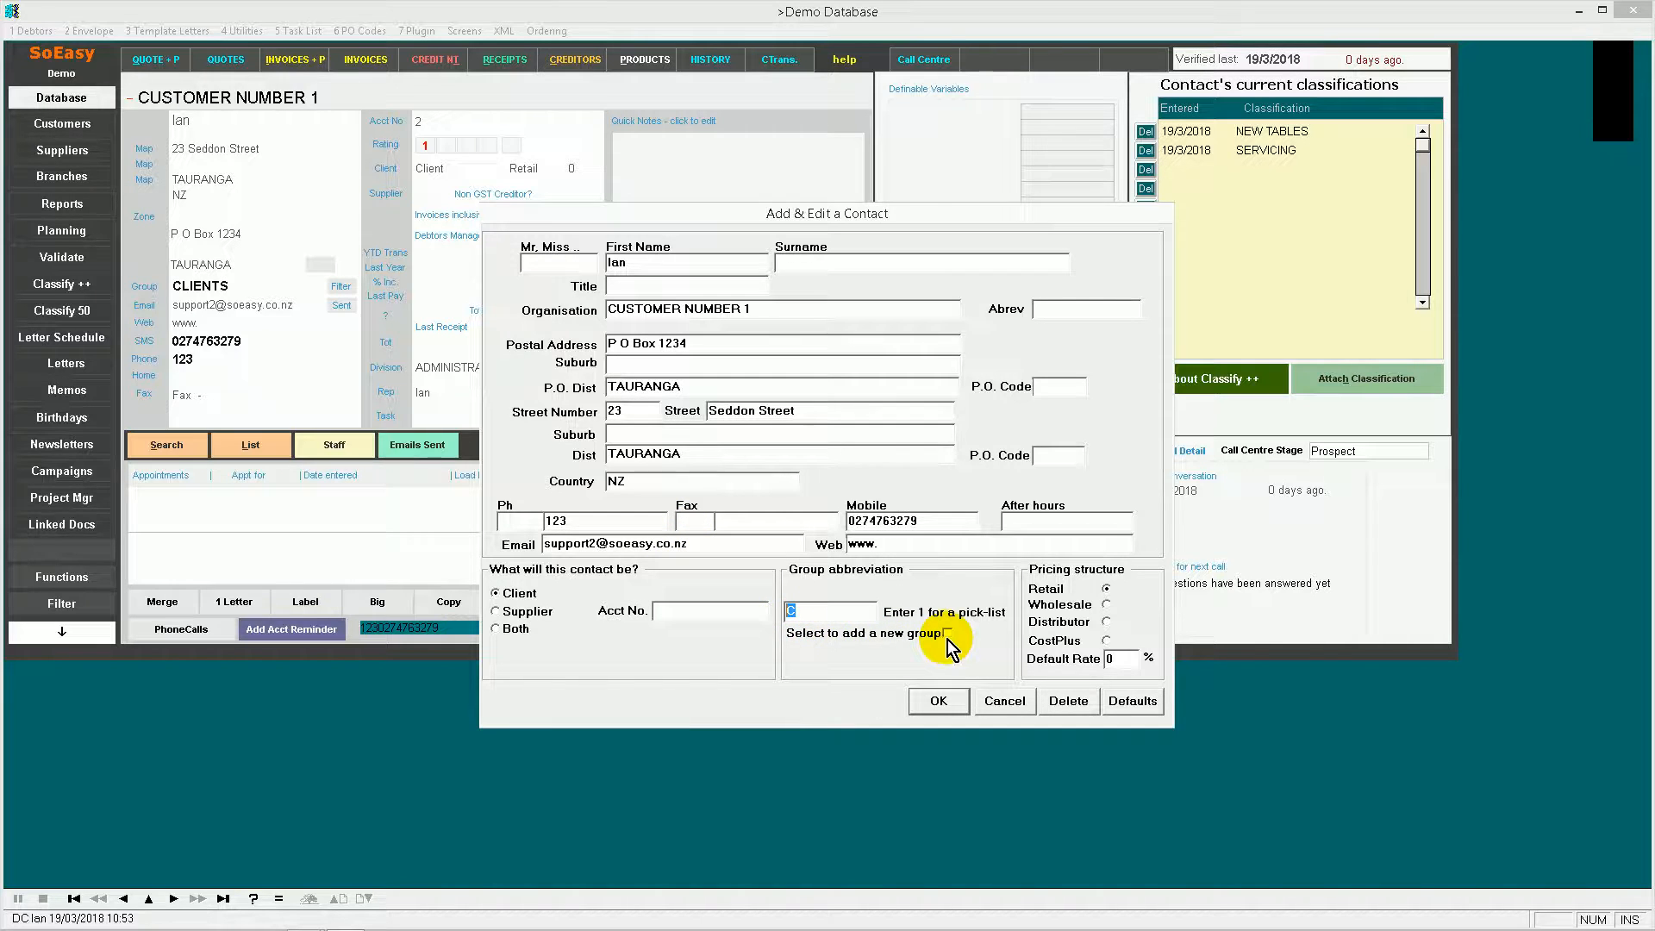
{"action": "type", "text": "1"}
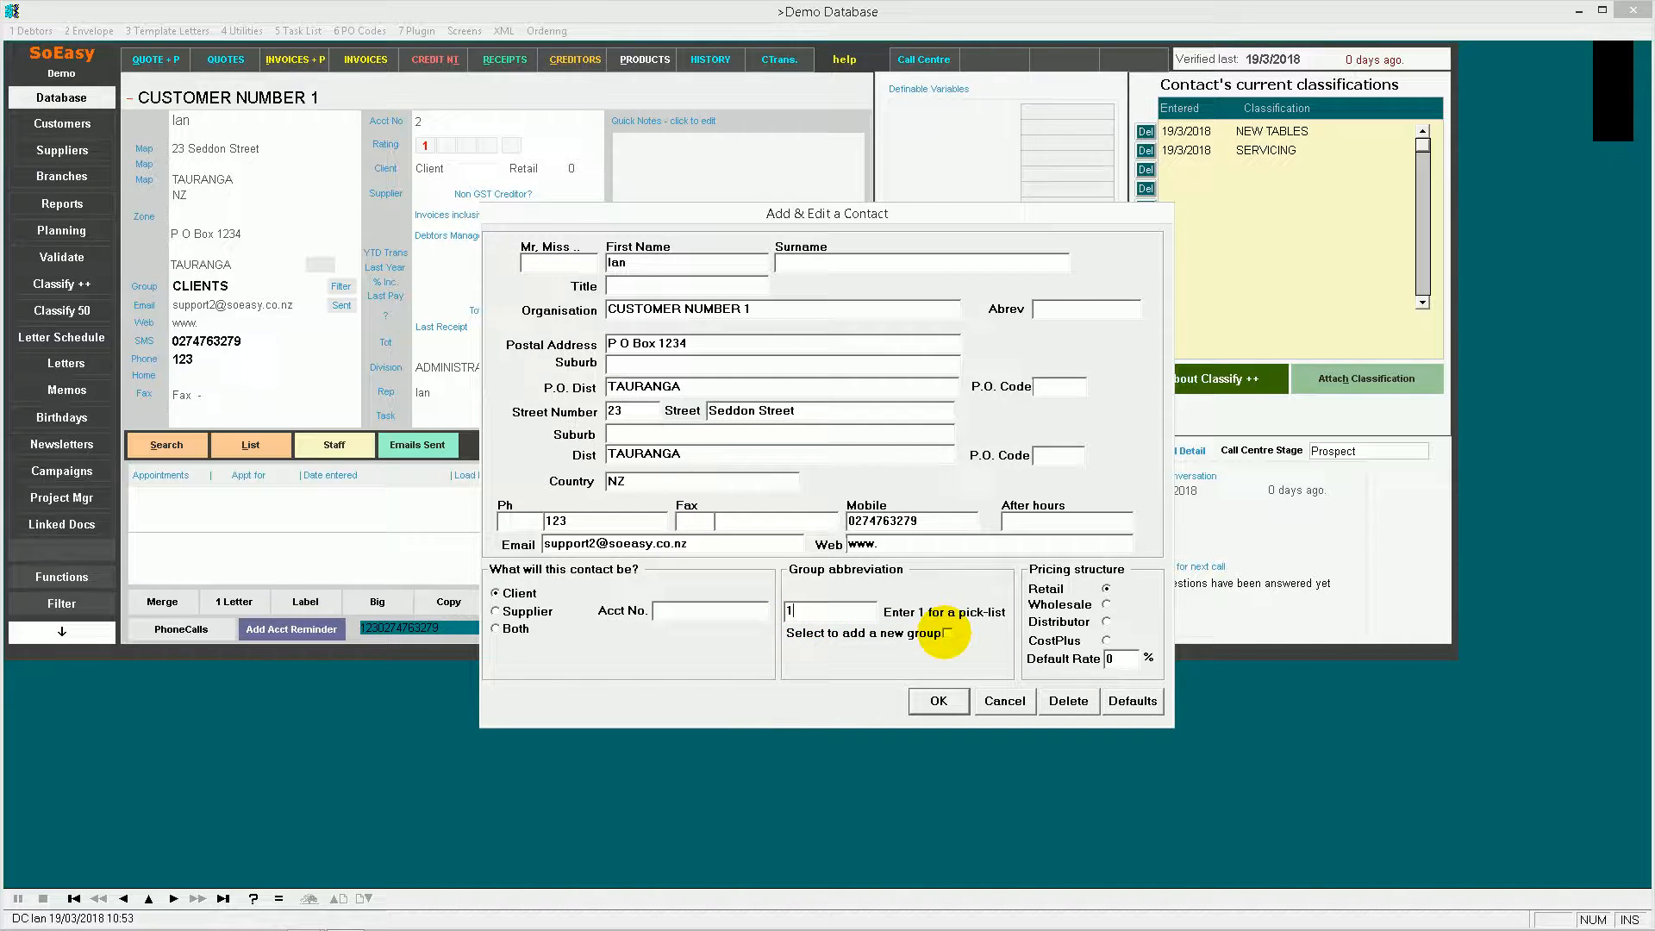
{"action": "left_click", "coordinate": [931, 695]}
{"action": "left_click", "coordinate": [712, 428]}
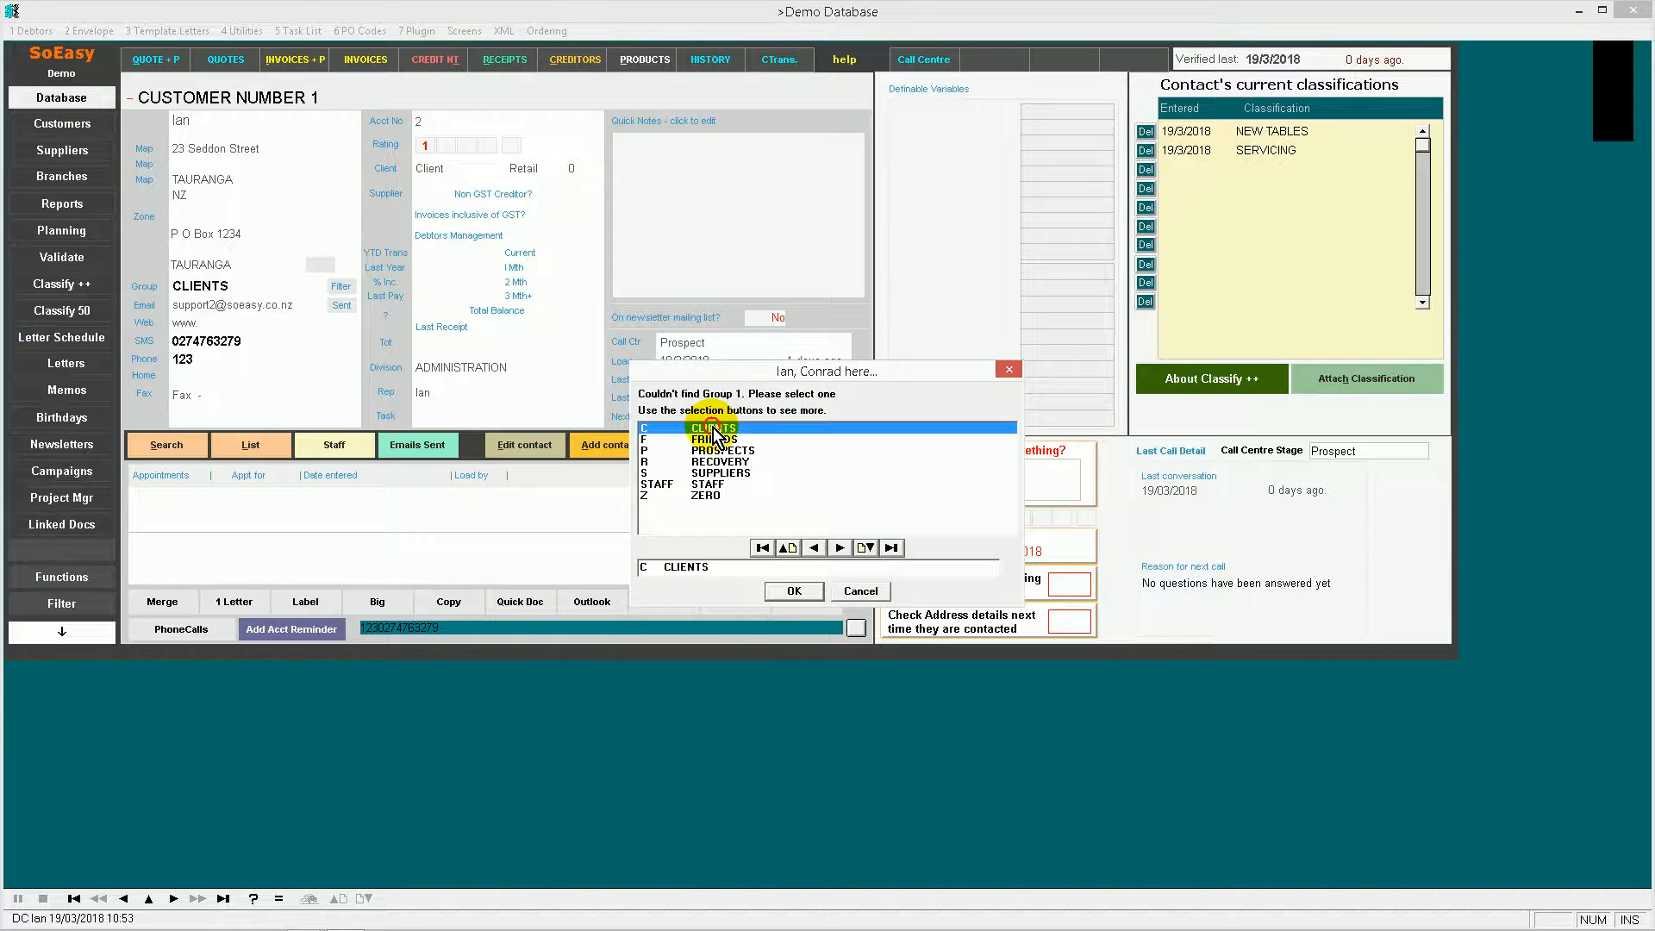
{"action": "left_click", "coordinate": [716, 451]}
{"action": "left_click", "coordinate": [717, 430]}
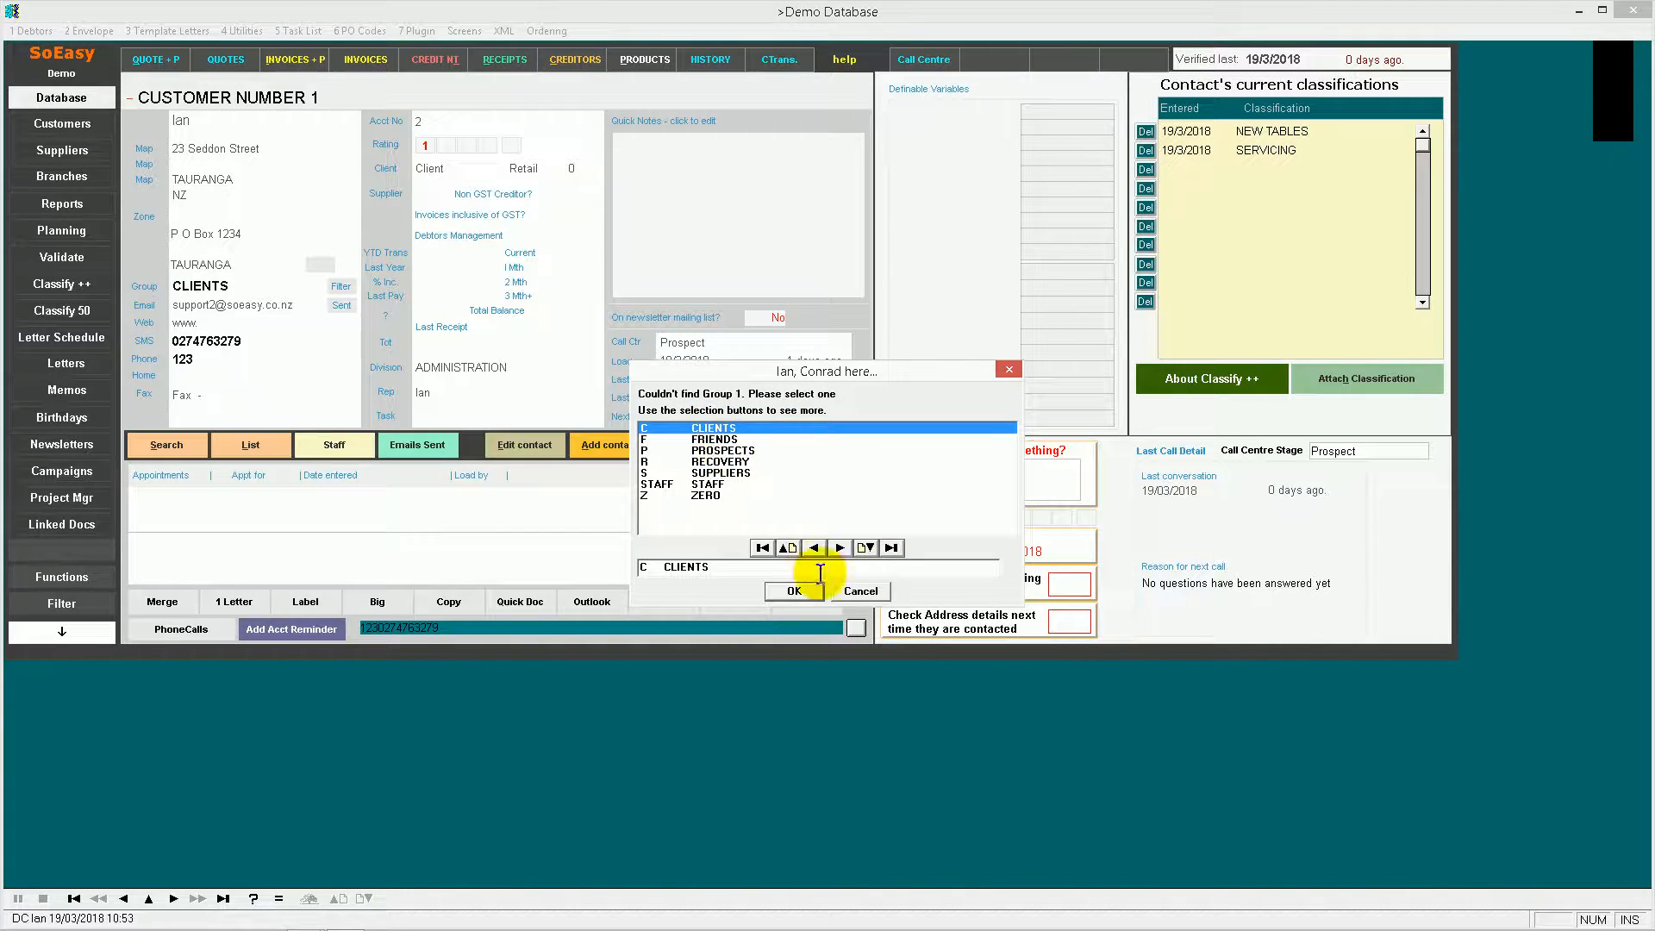
{"action": "left_click", "coordinate": [793, 590]}
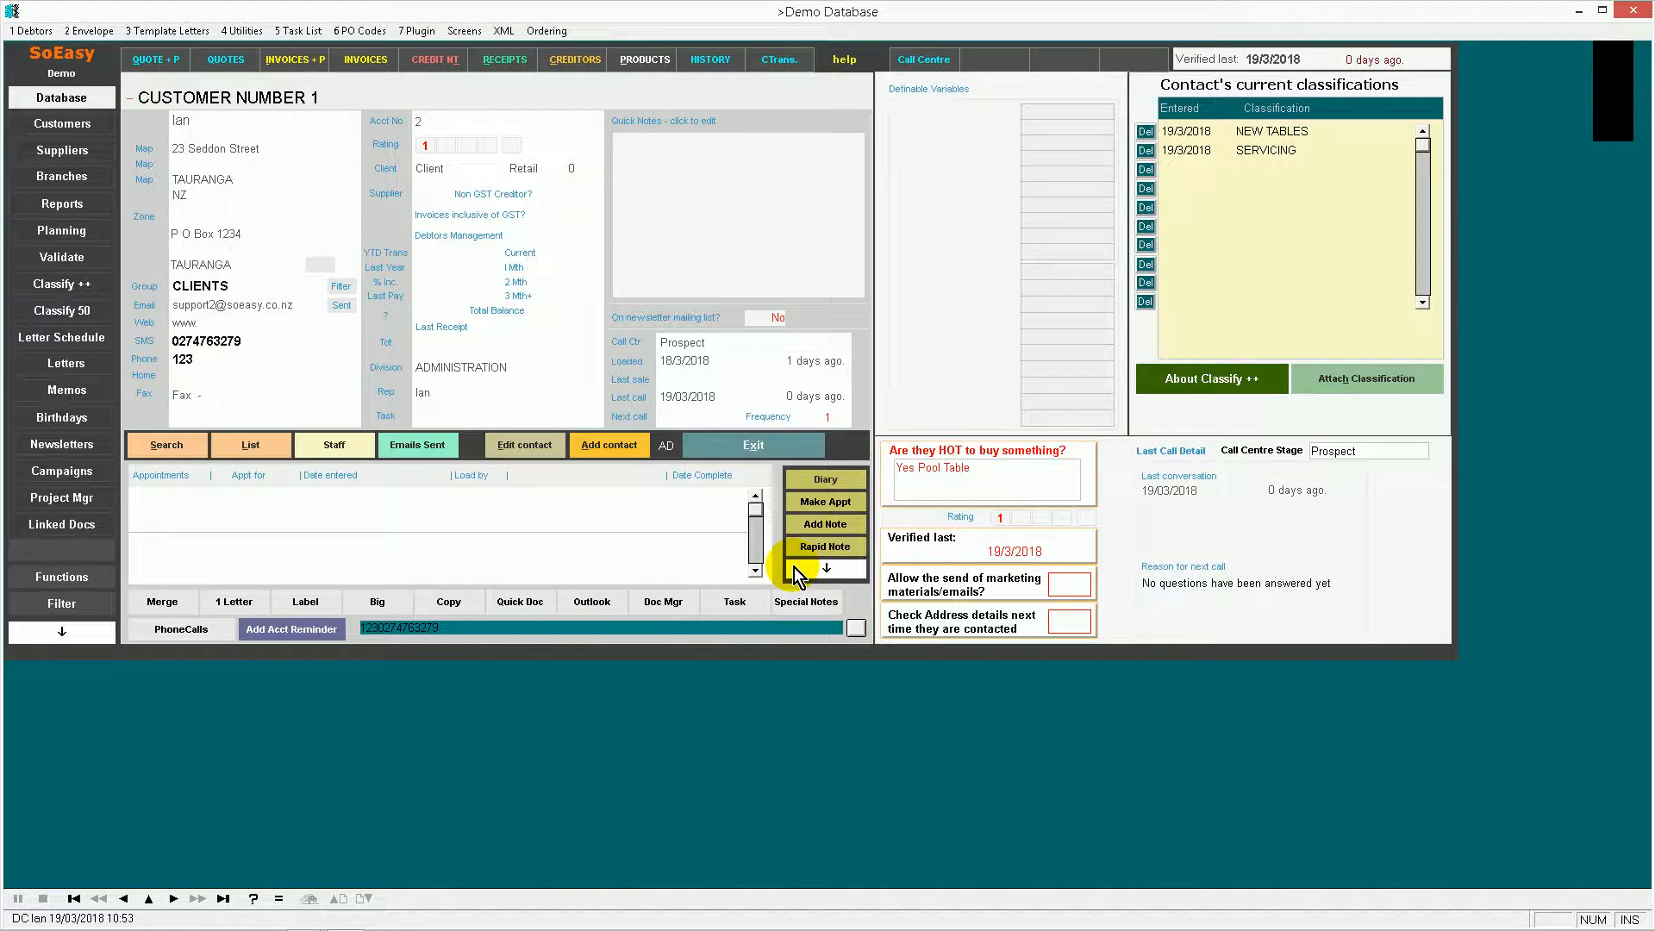
Review the groups that can be attached directly from the contact record and cancel the selection
{"action": "left_click", "coordinate": [143, 290]}
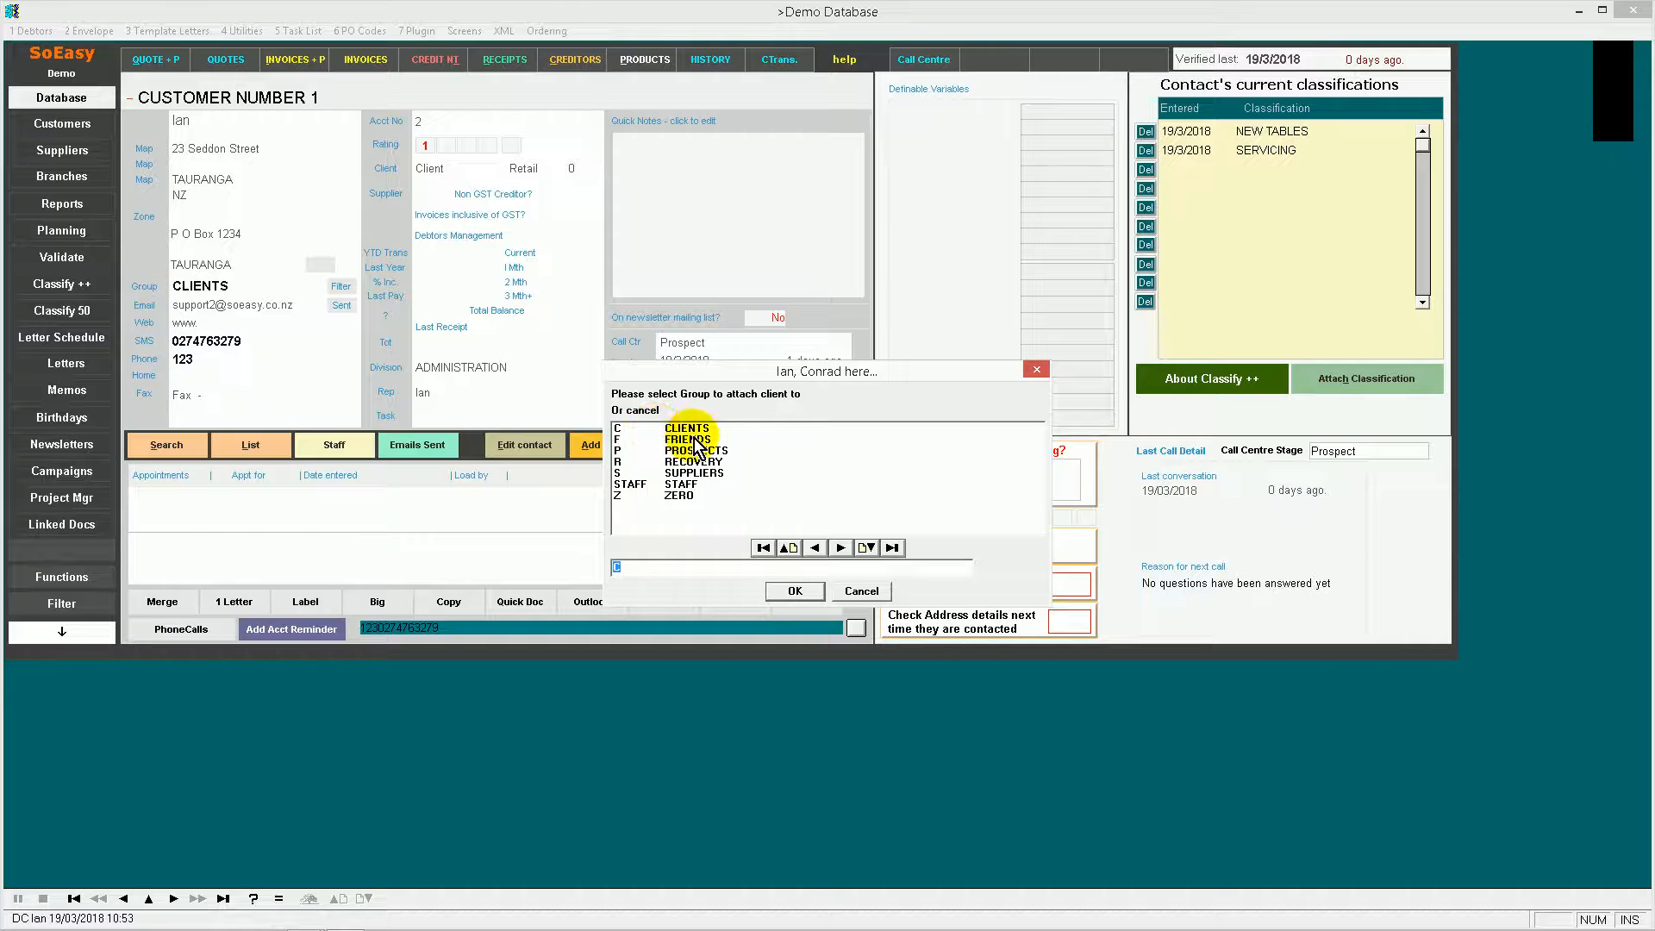
{"action": "left_click", "coordinate": [861, 593]}
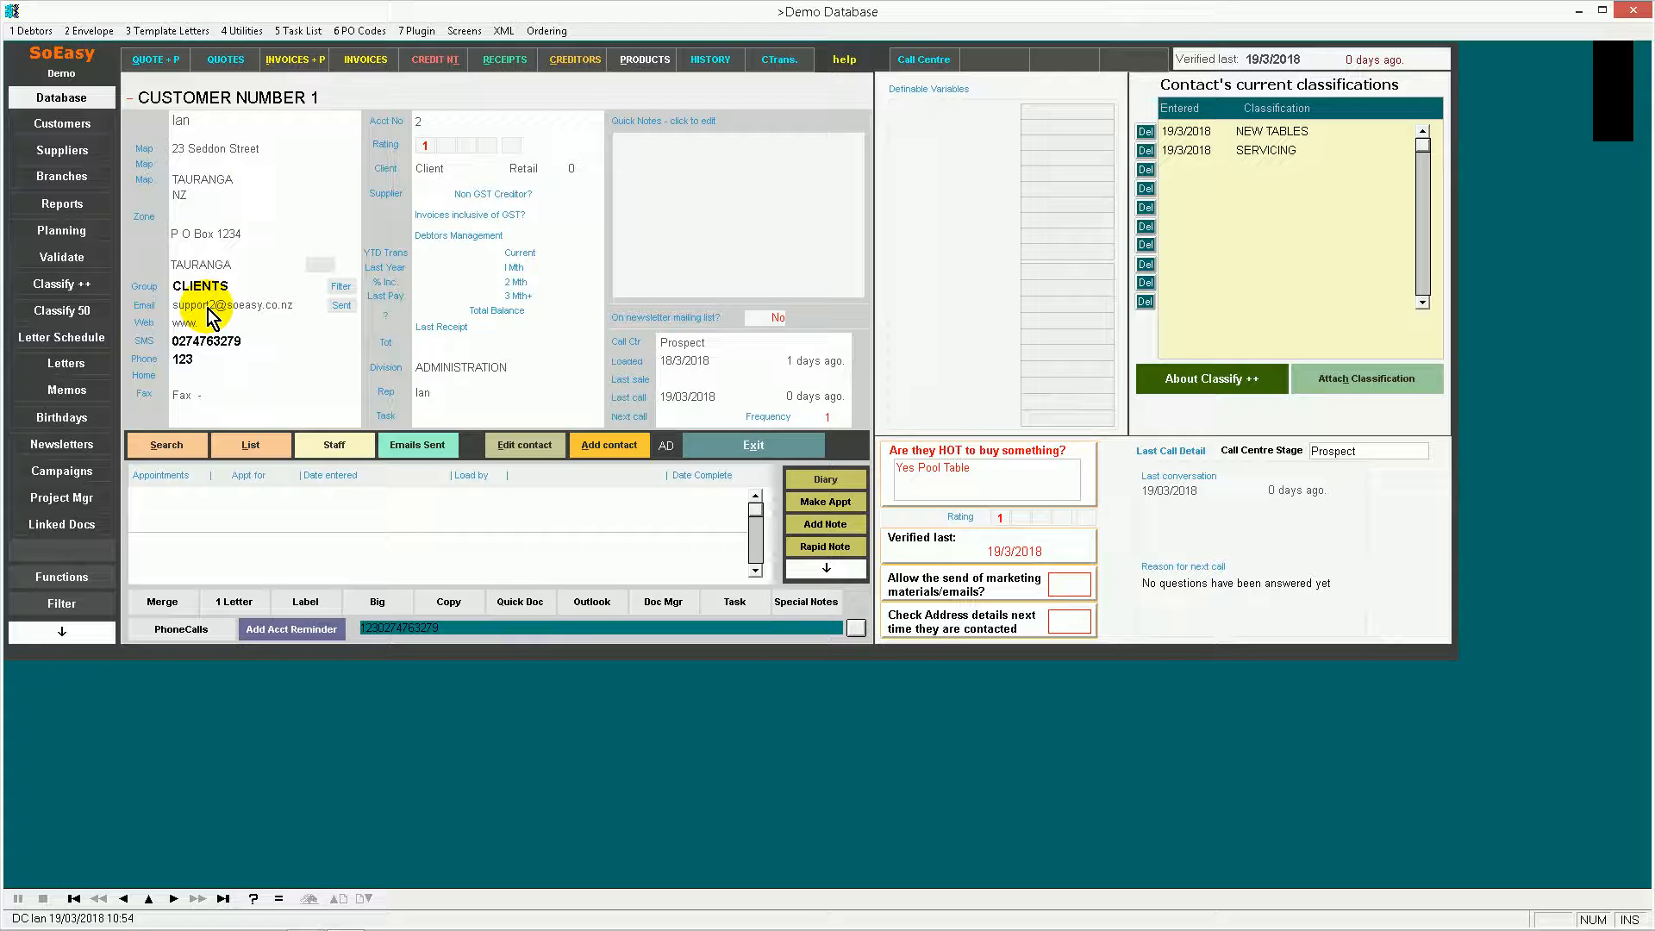
Examine the "Thank you for your order" email template and the "Order is on its way" SMS template in the template setup
{"action": "left_click", "coordinate": [421, 445]}
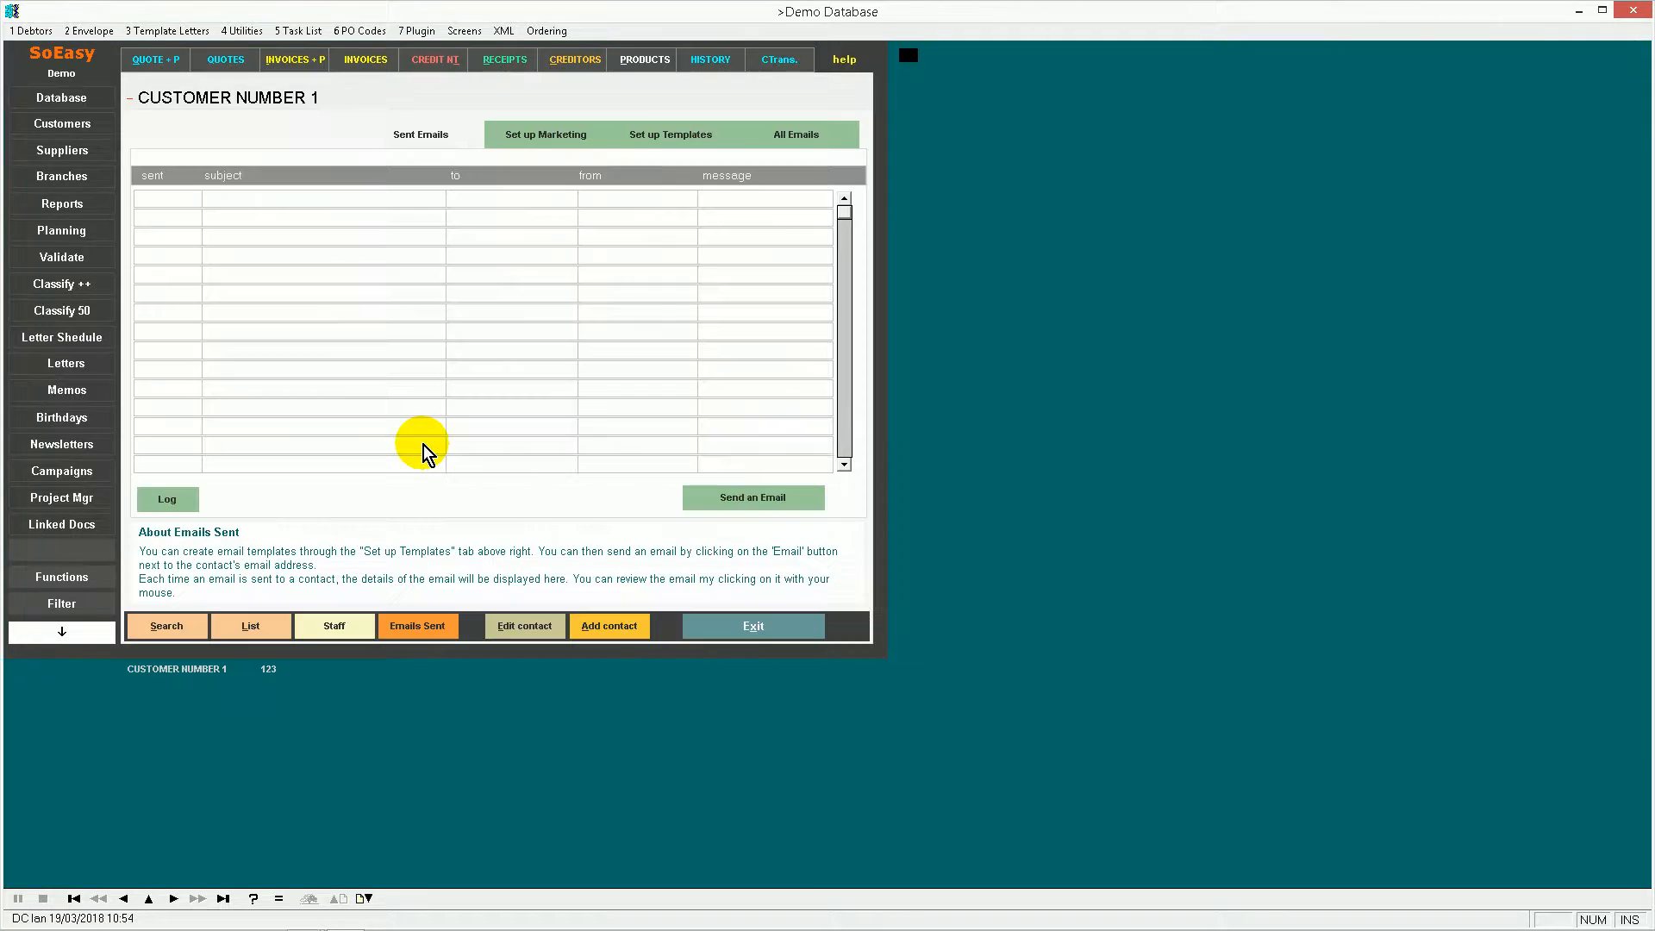
{"action": "left_click", "coordinate": [677, 136]}
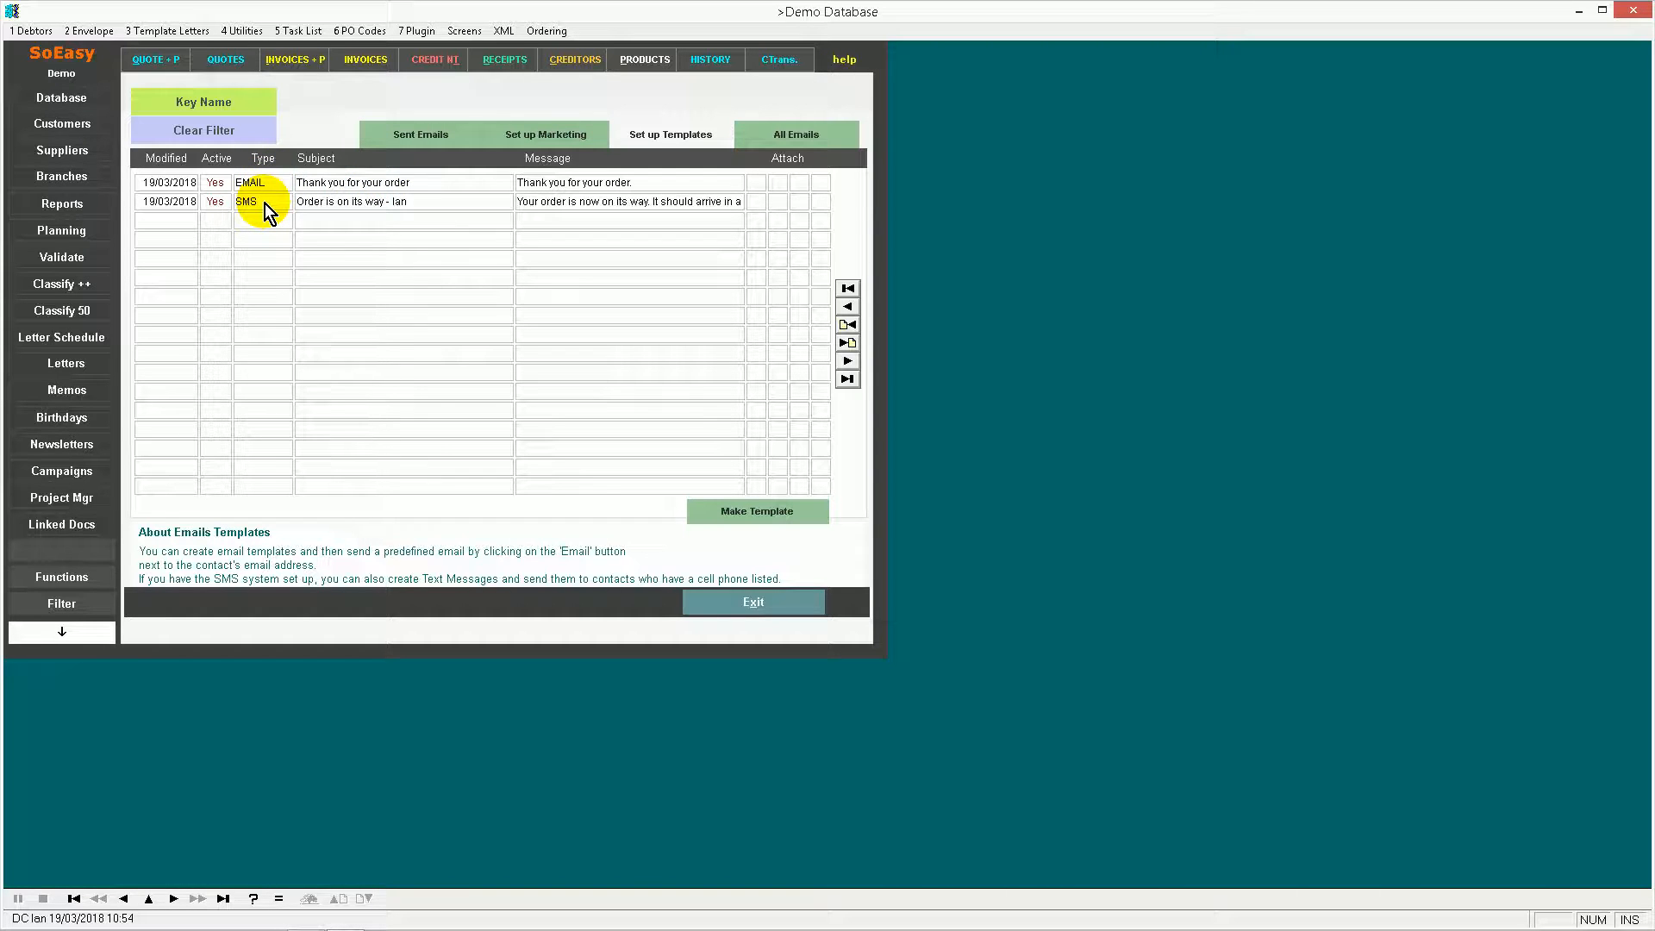
{"action": "double_click", "coordinate": [334, 207]}
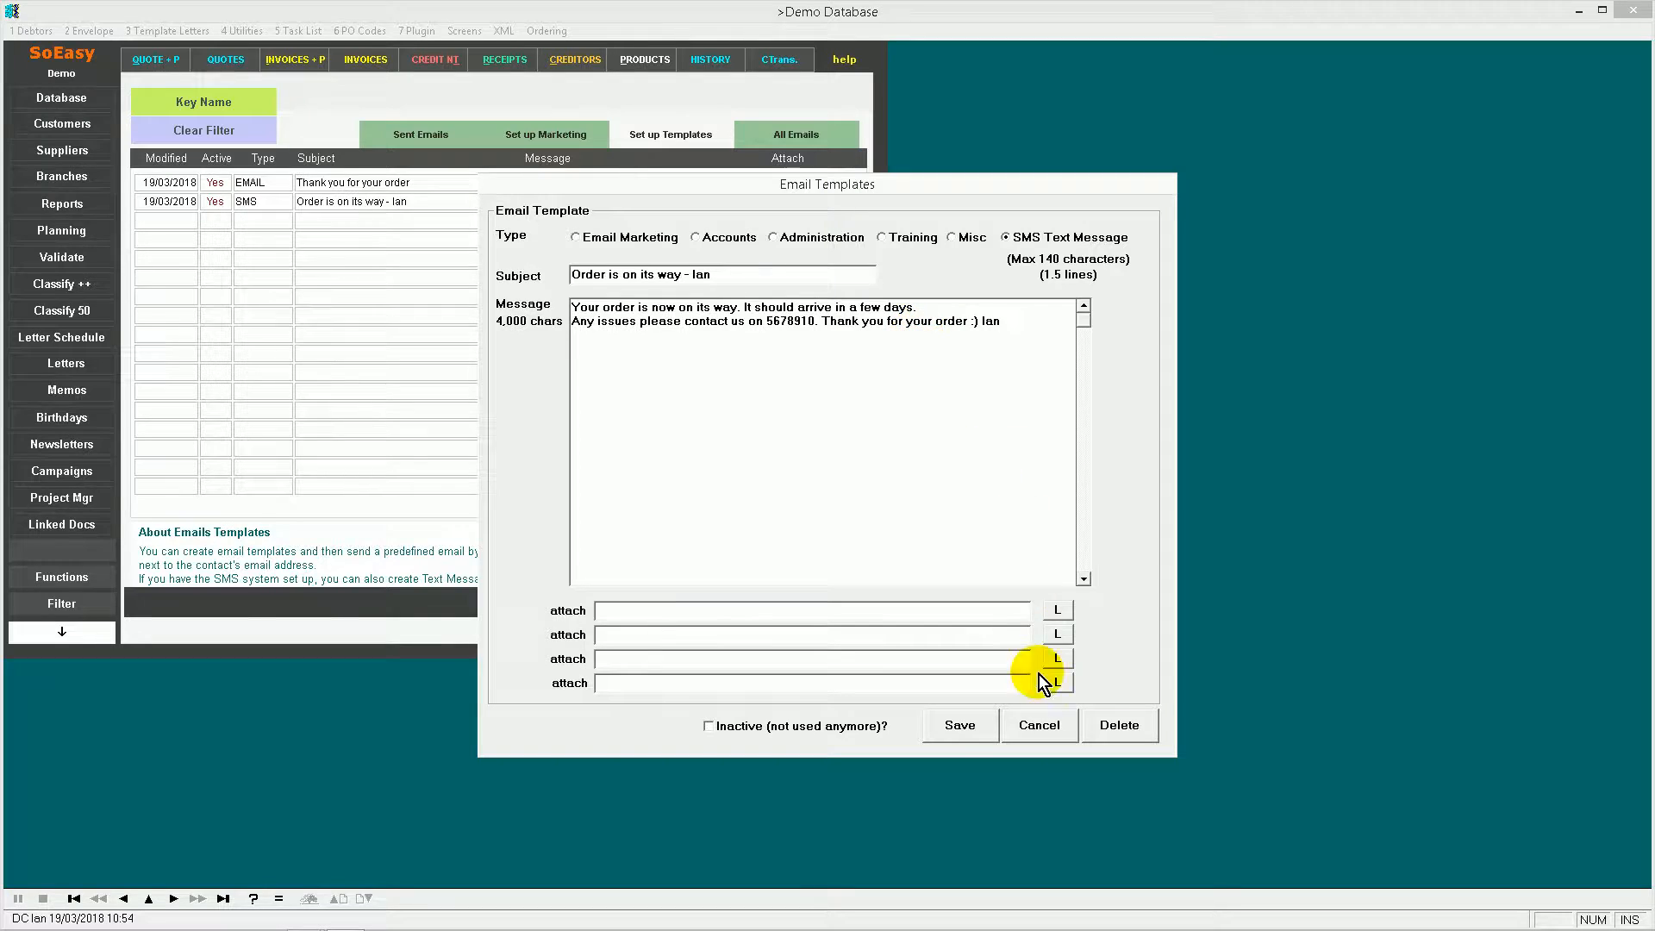
{"action": "left_click", "coordinate": [1041, 728]}
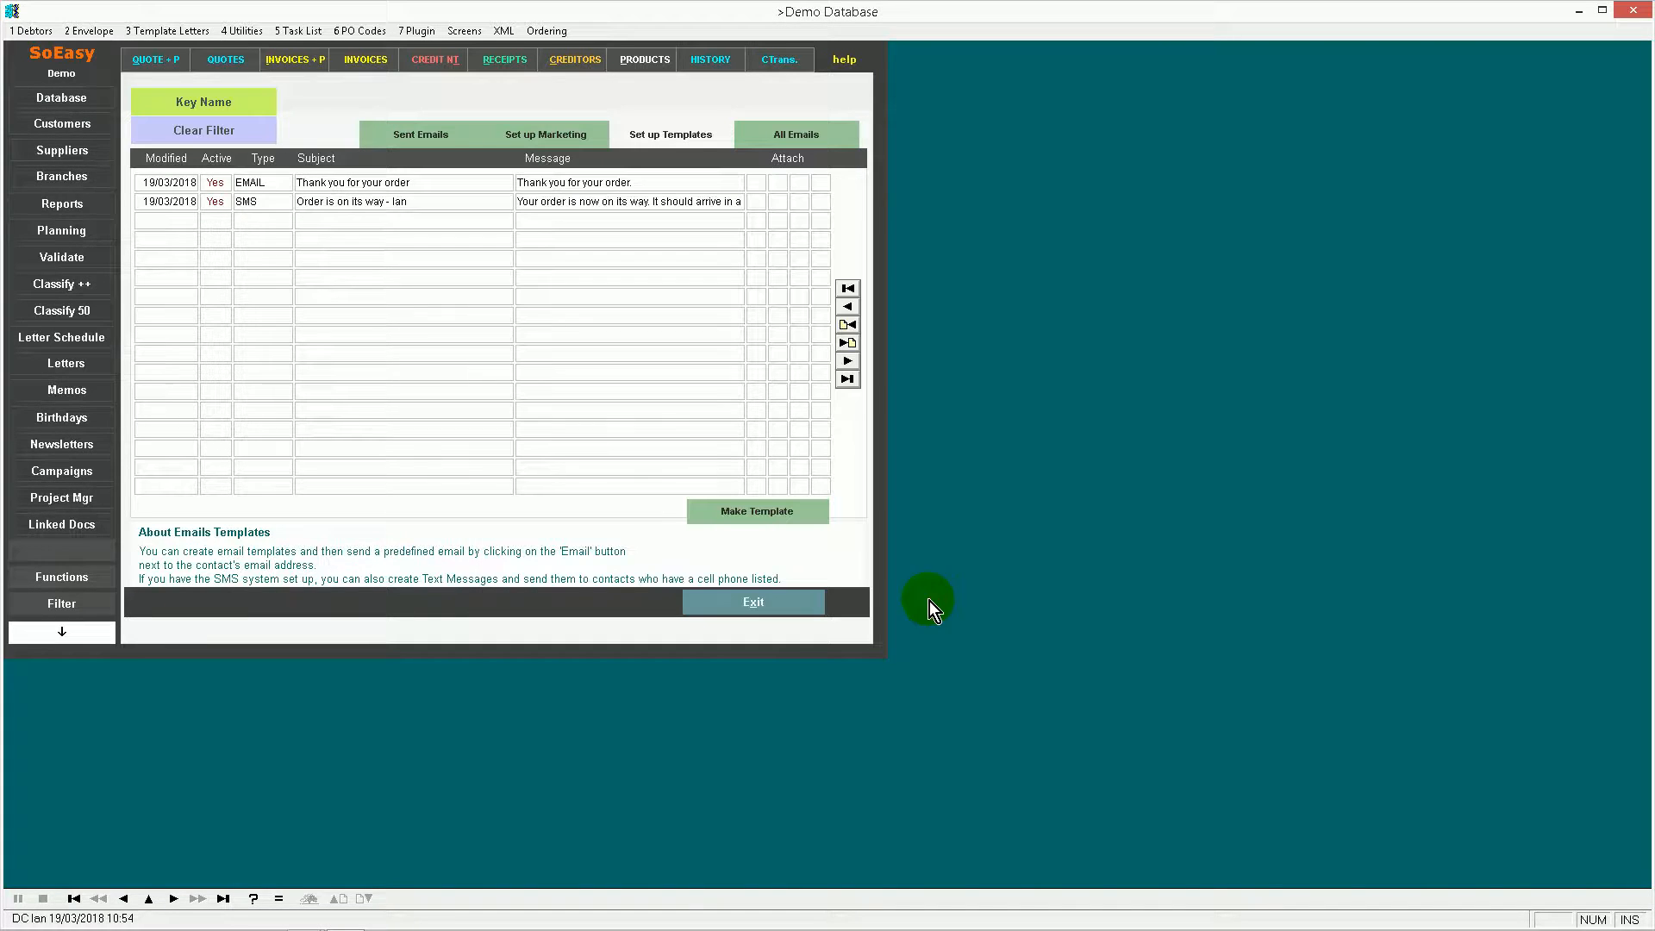
{"action": "double_click", "coordinate": [333, 183]}
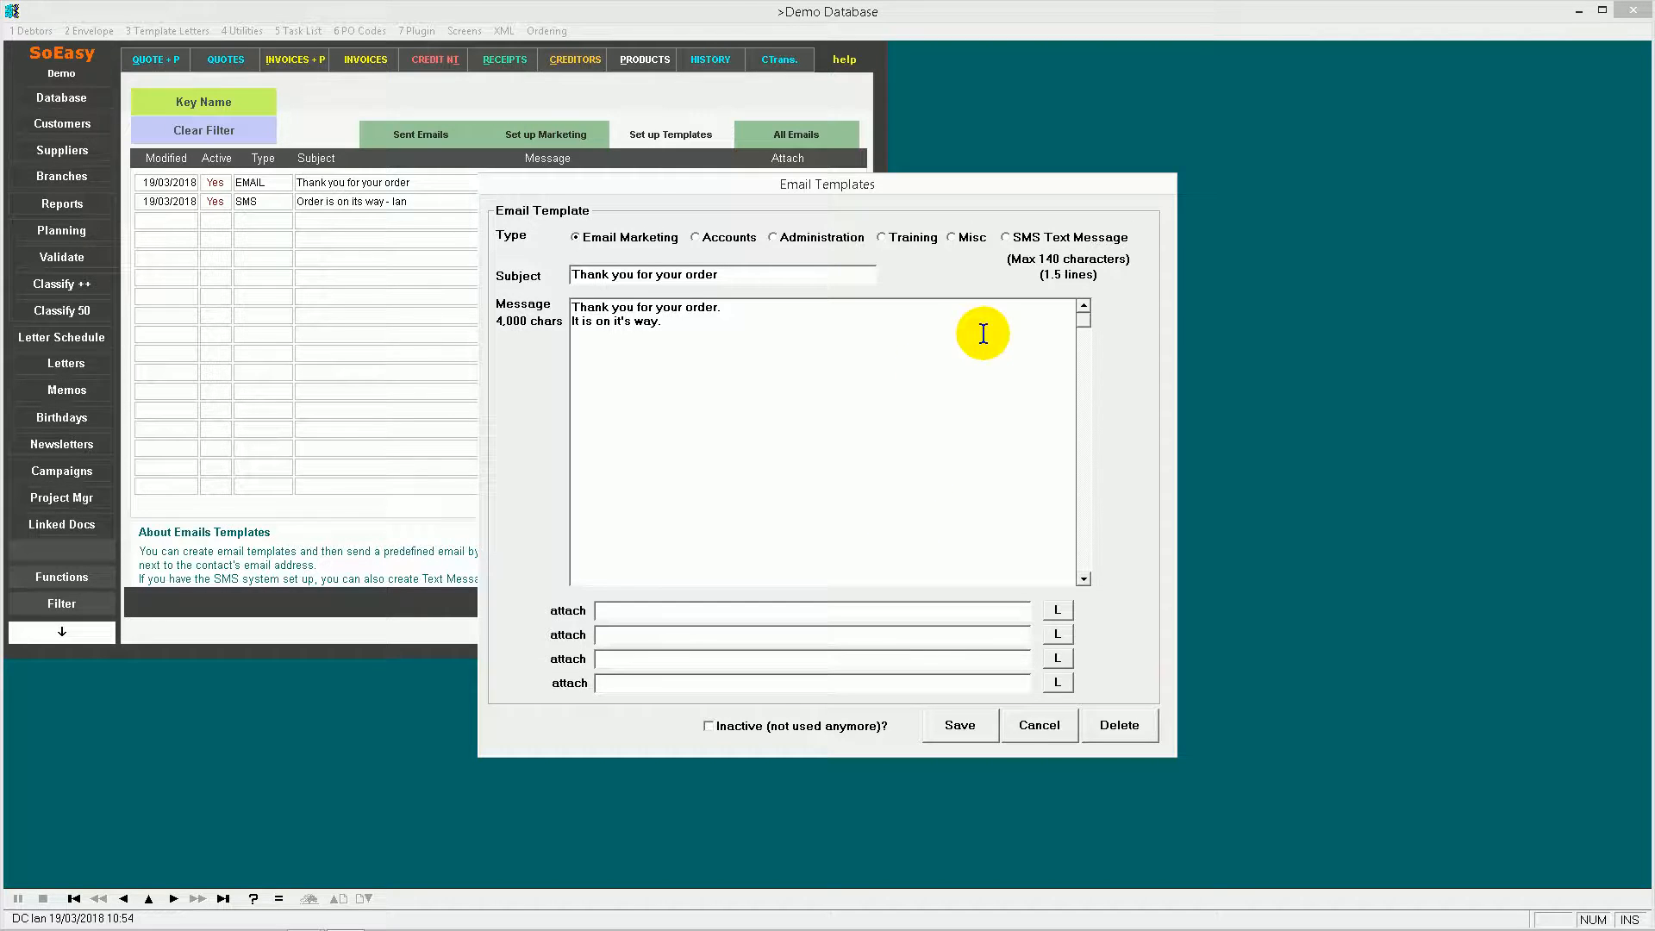
{"action": "left_click", "coordinate": [1040, 726]}
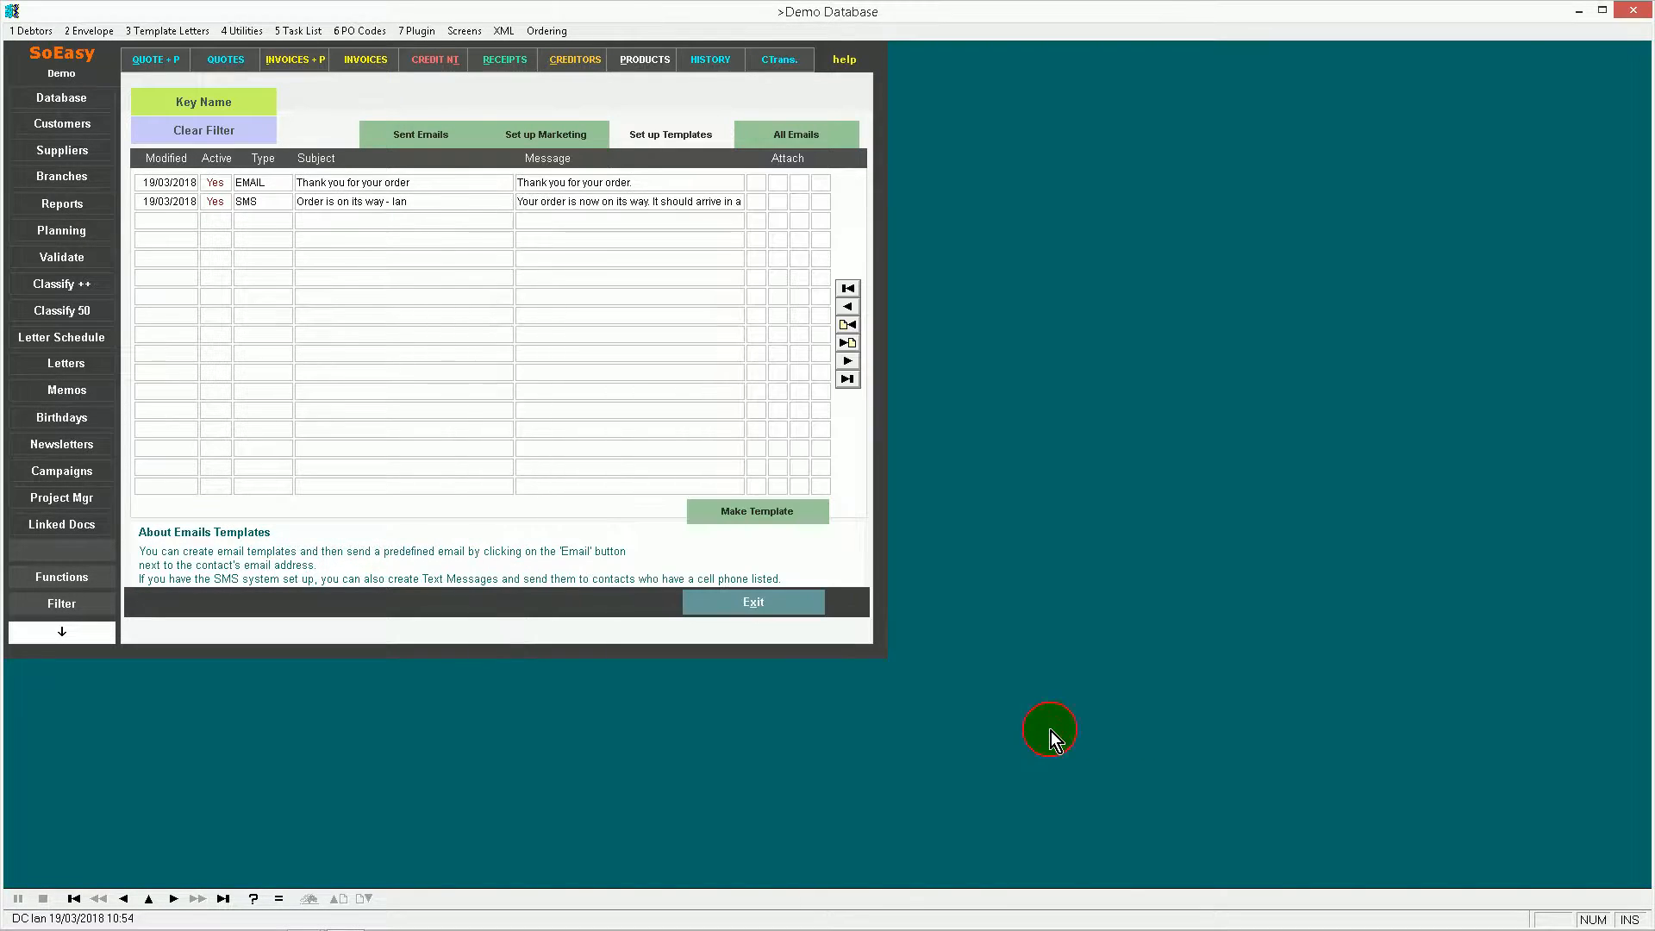
{"action": "double_click", "coordinate": [433, 201]}
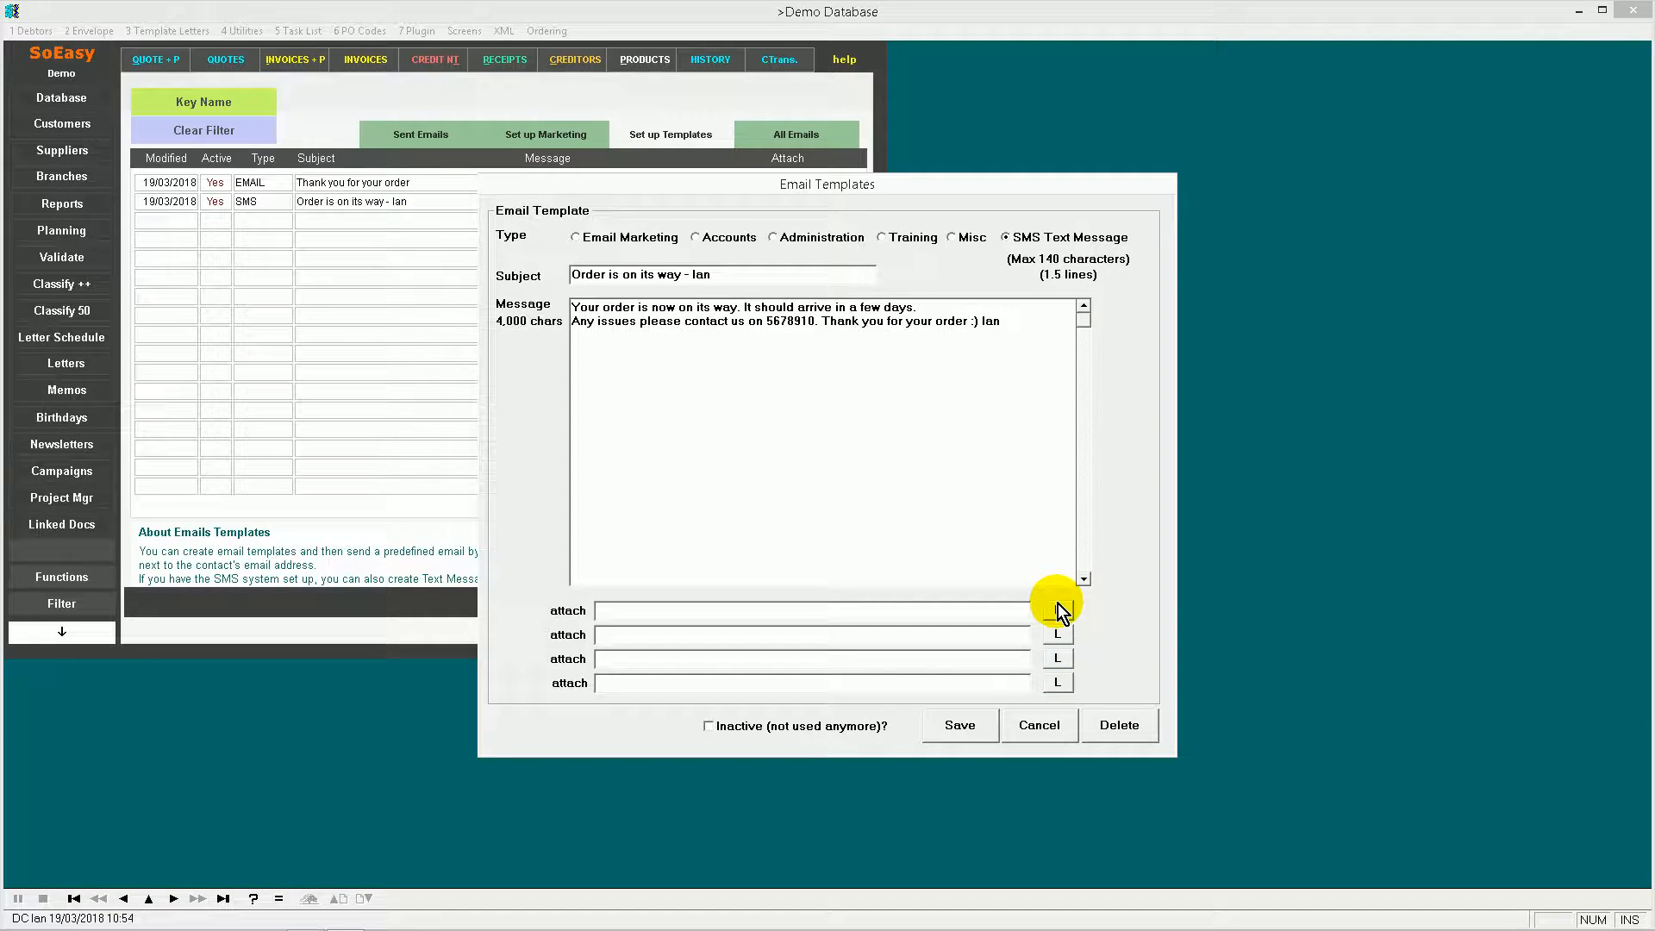
{"action": "left_click", "coordinate": [1034, 727]}
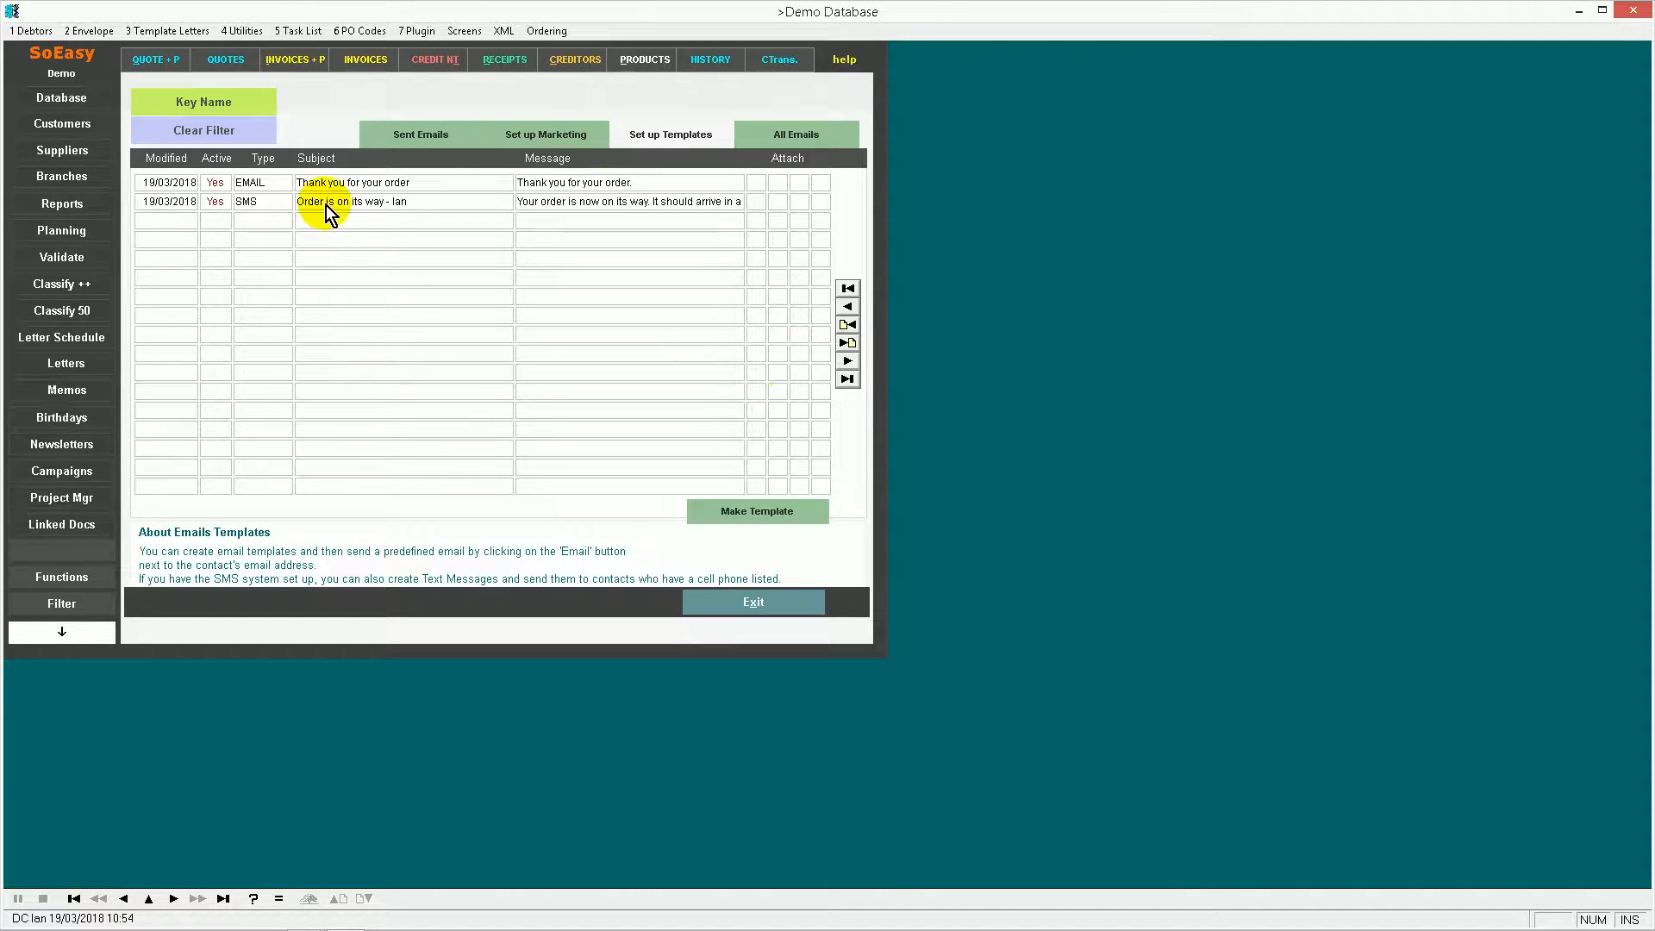
Preview an email to the contact from the "Thank you for your order" template without sending it, and check the contact's sent emails
{"action": "left_click", "coordinate": [47, 97]}
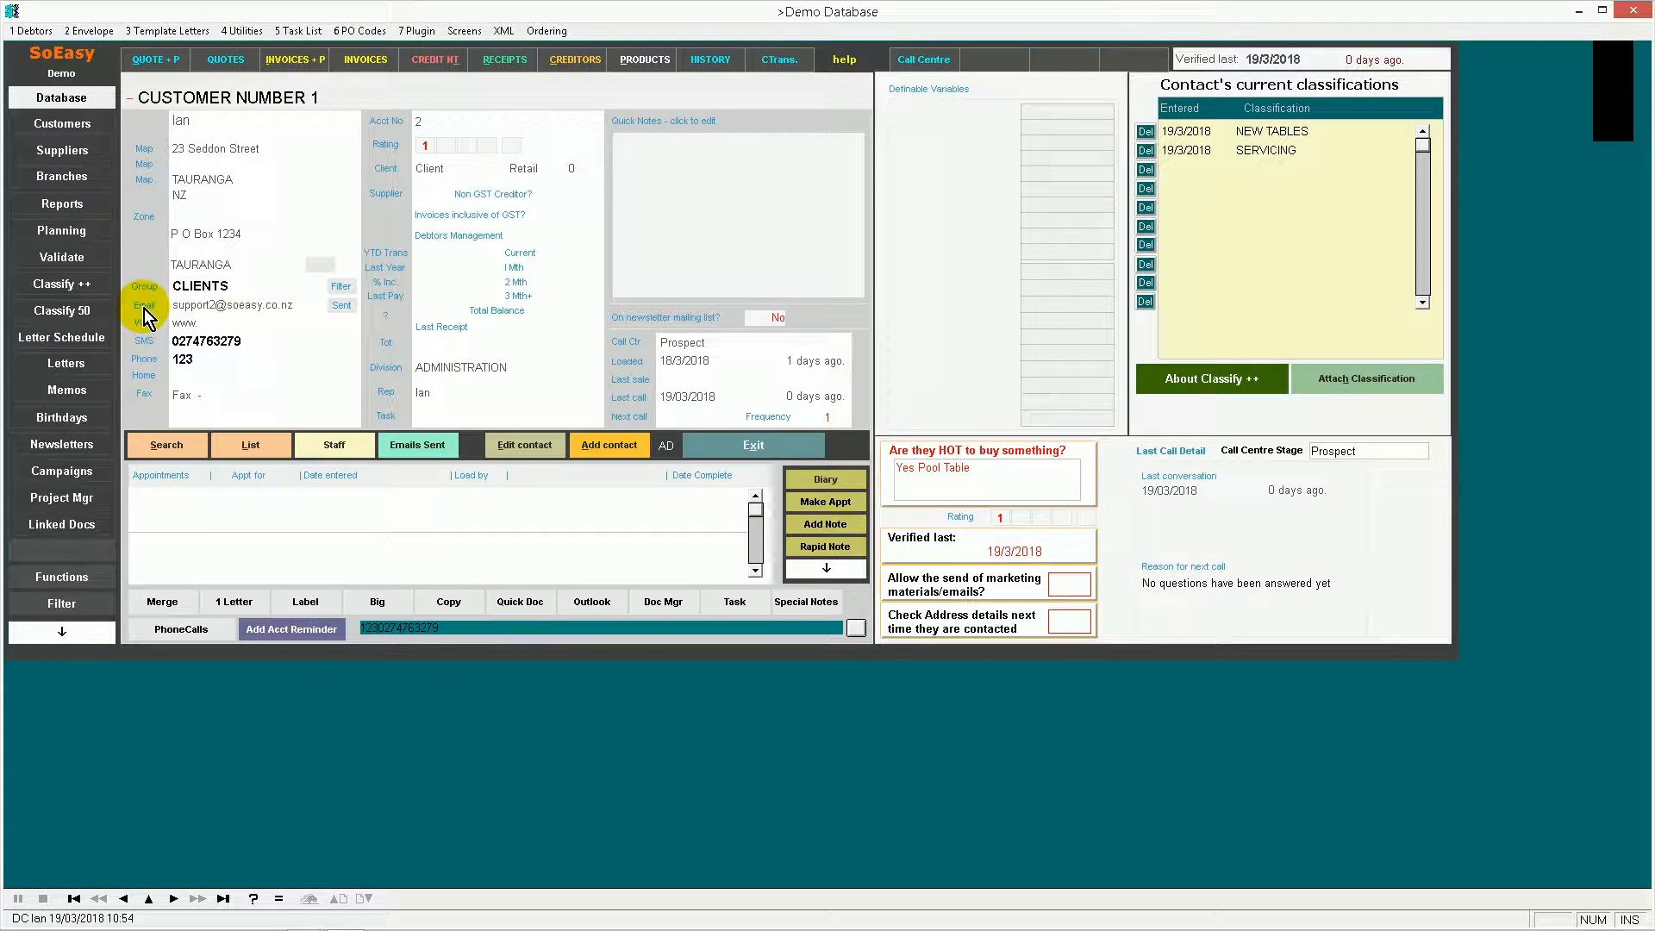
{"action": "left_click", "coordinate": [145, 309]}
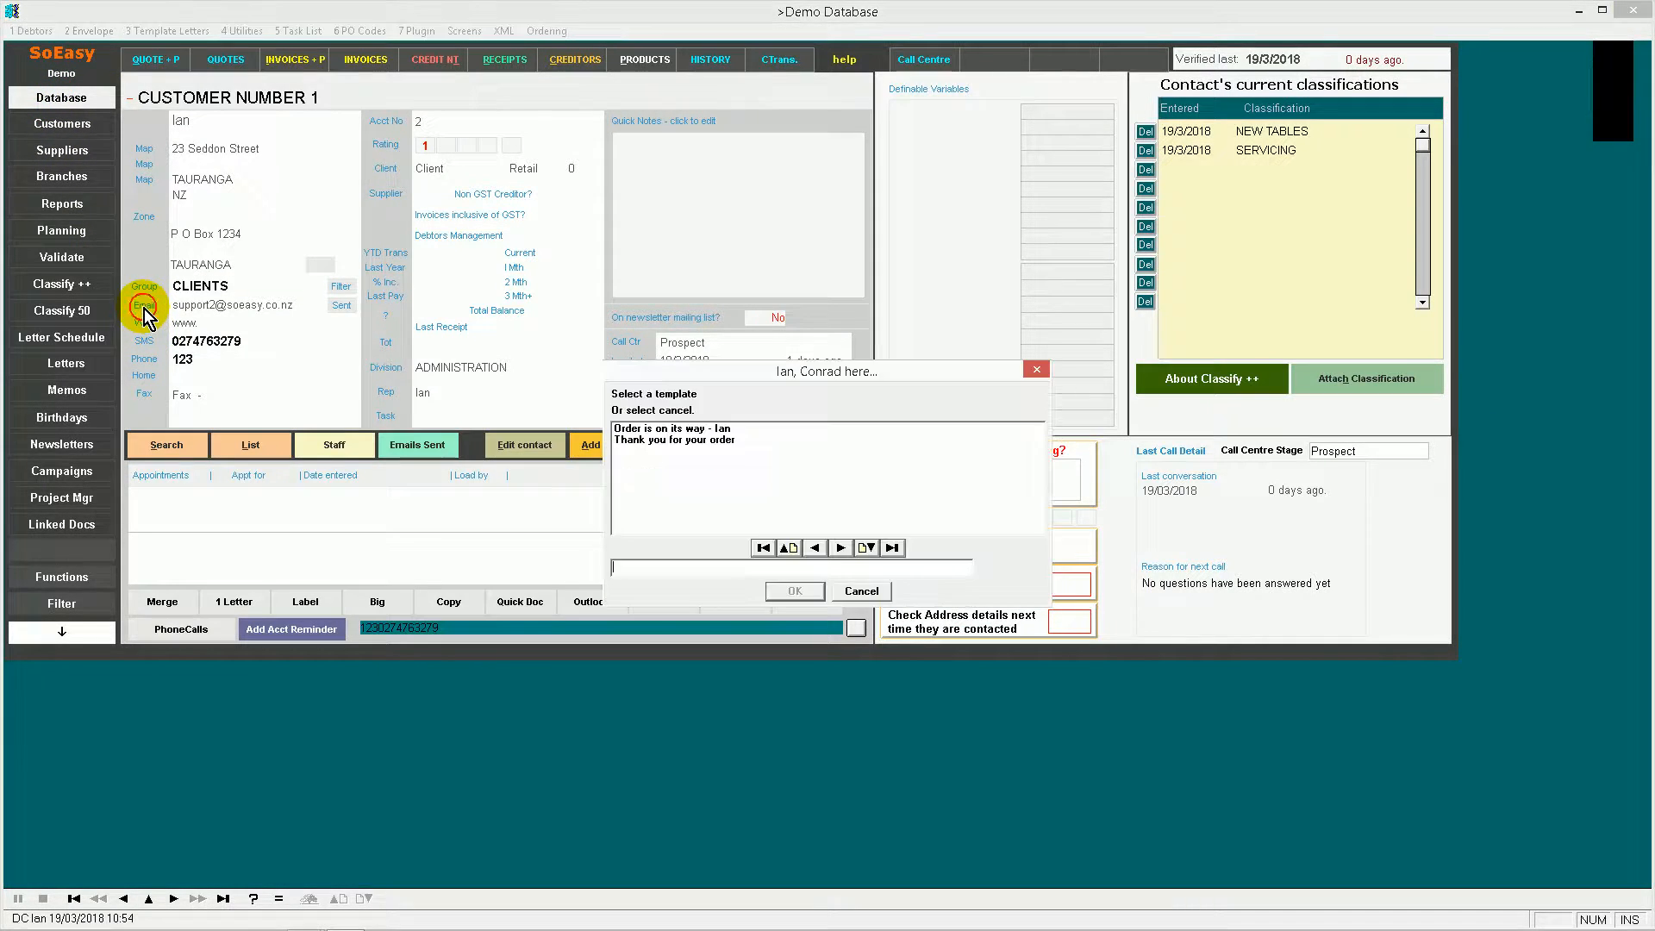
{"action": "left_click", "coordinate": [668, 441]}
{"action": "left_click", "coordinate": [816, 592]}
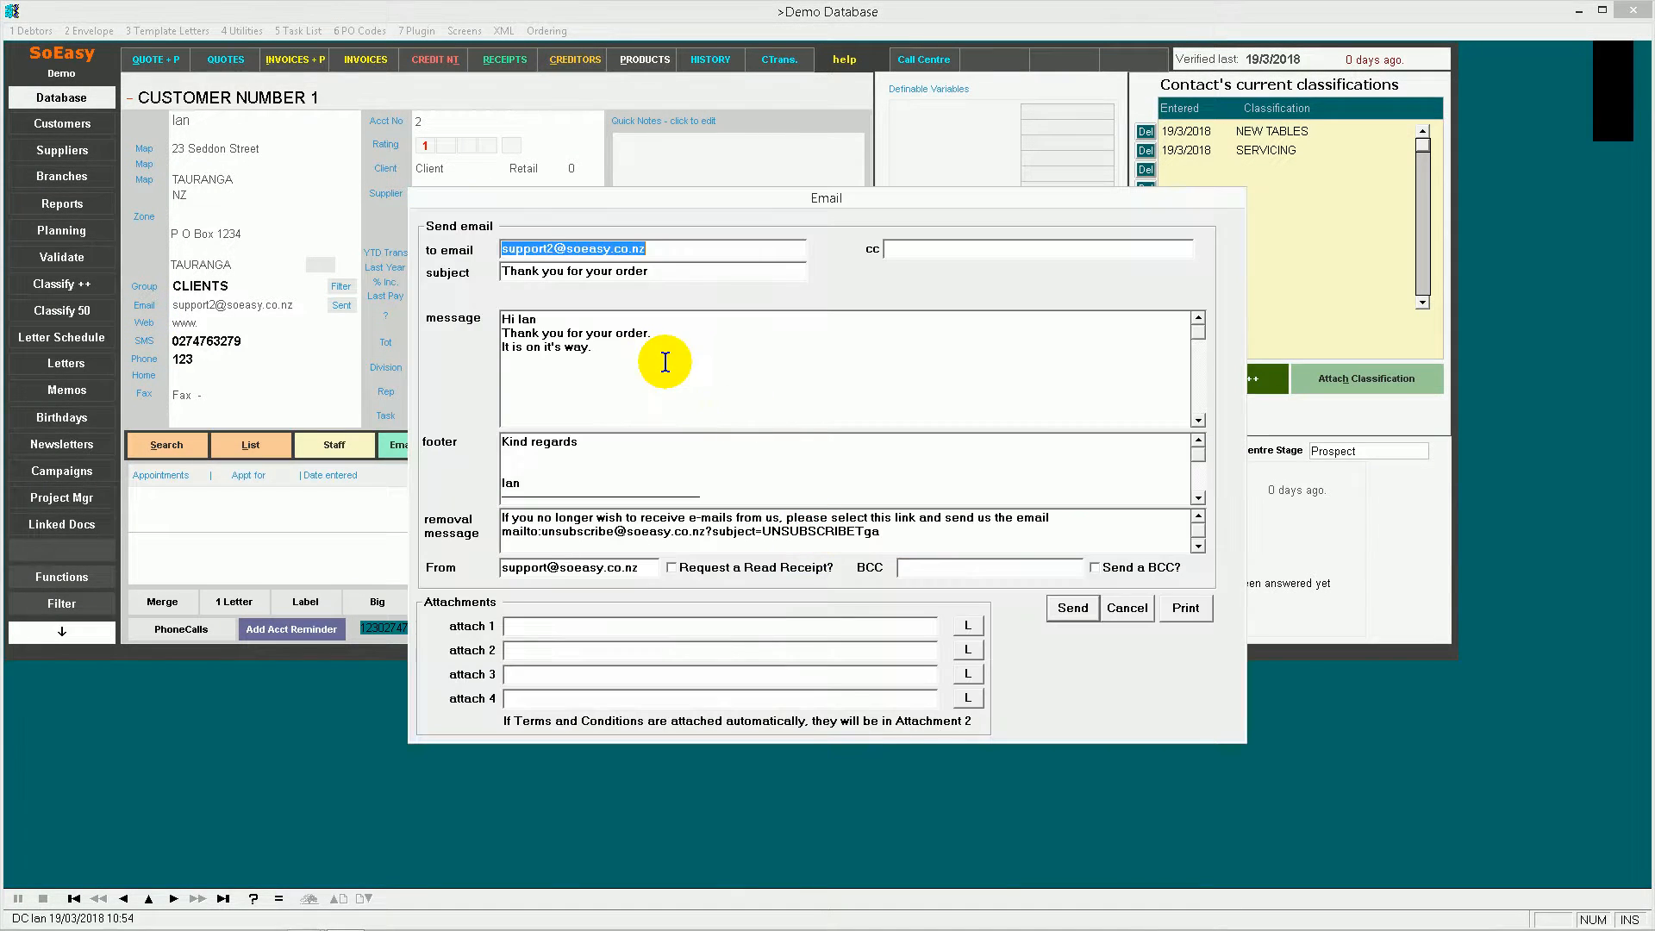
{"action": "left_click", "coordinate": [1127, 608]}
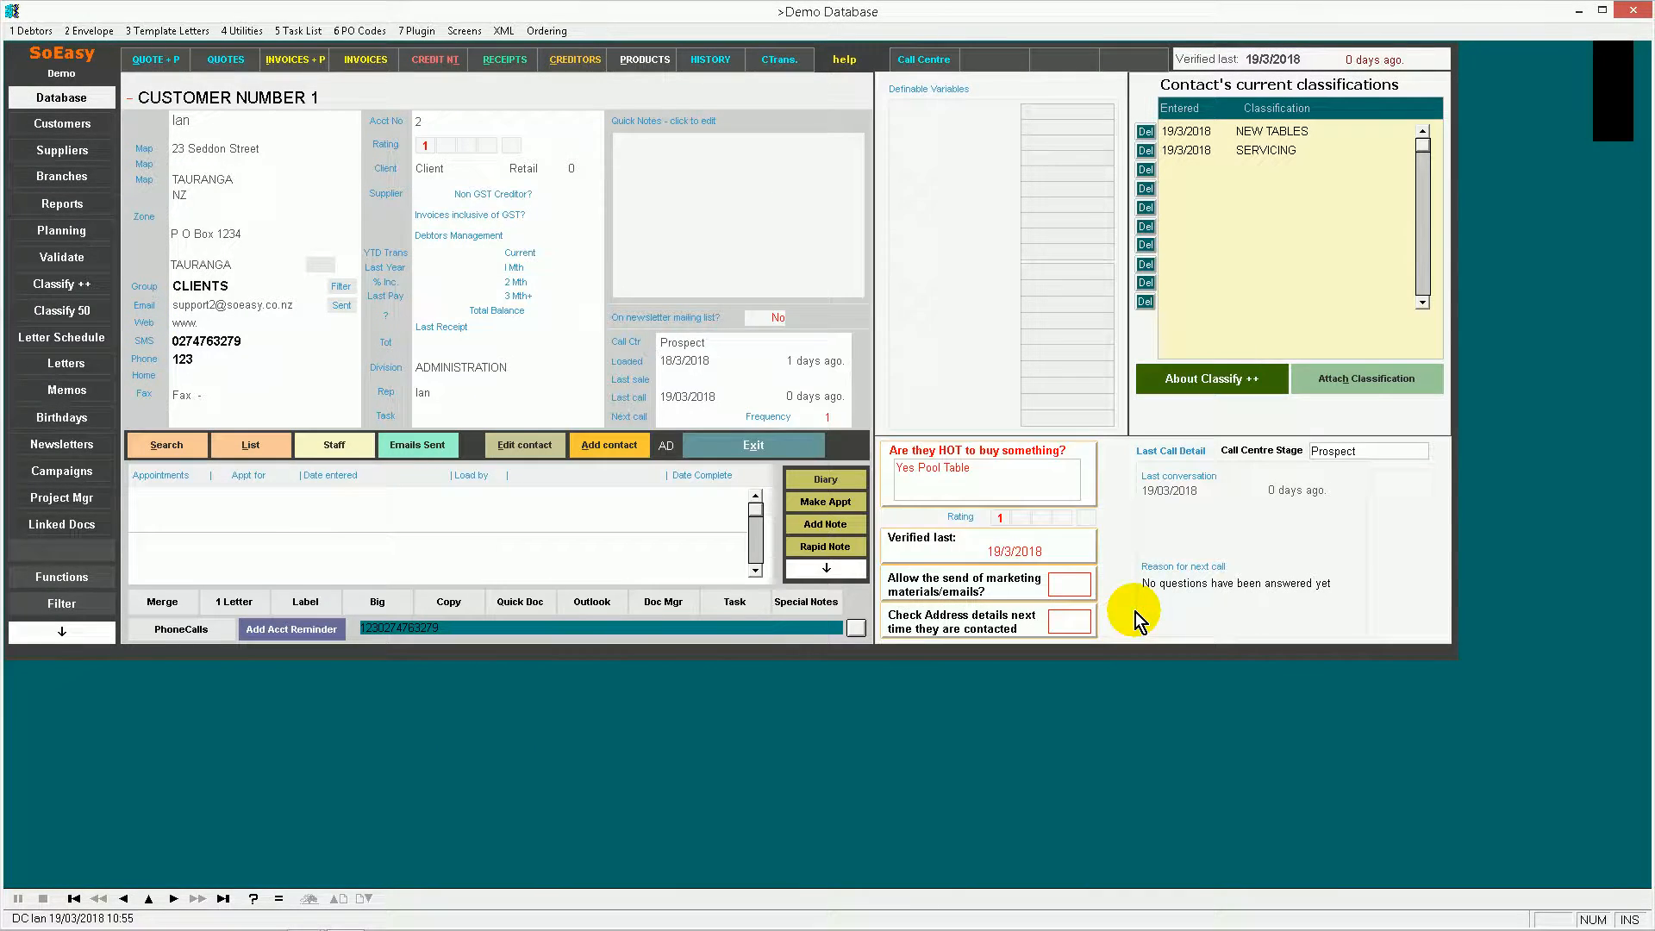
{"action": "left_click", "coordinate": [410, 449]}
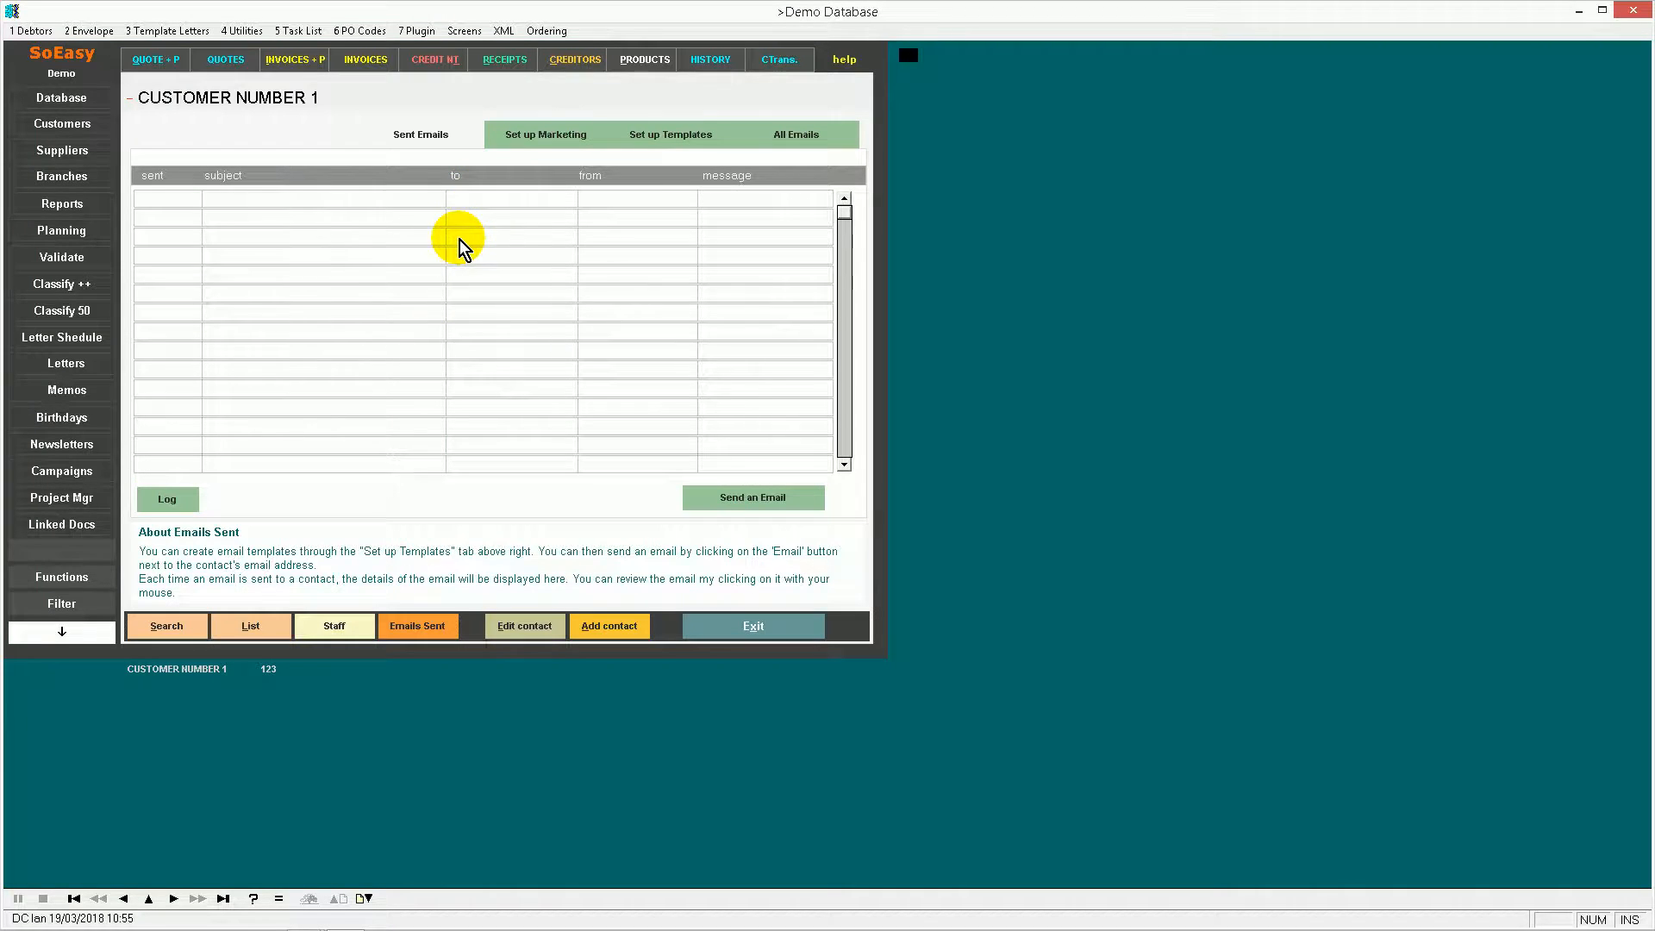
{"action": "left_click", "coordinate": [71, 98]}
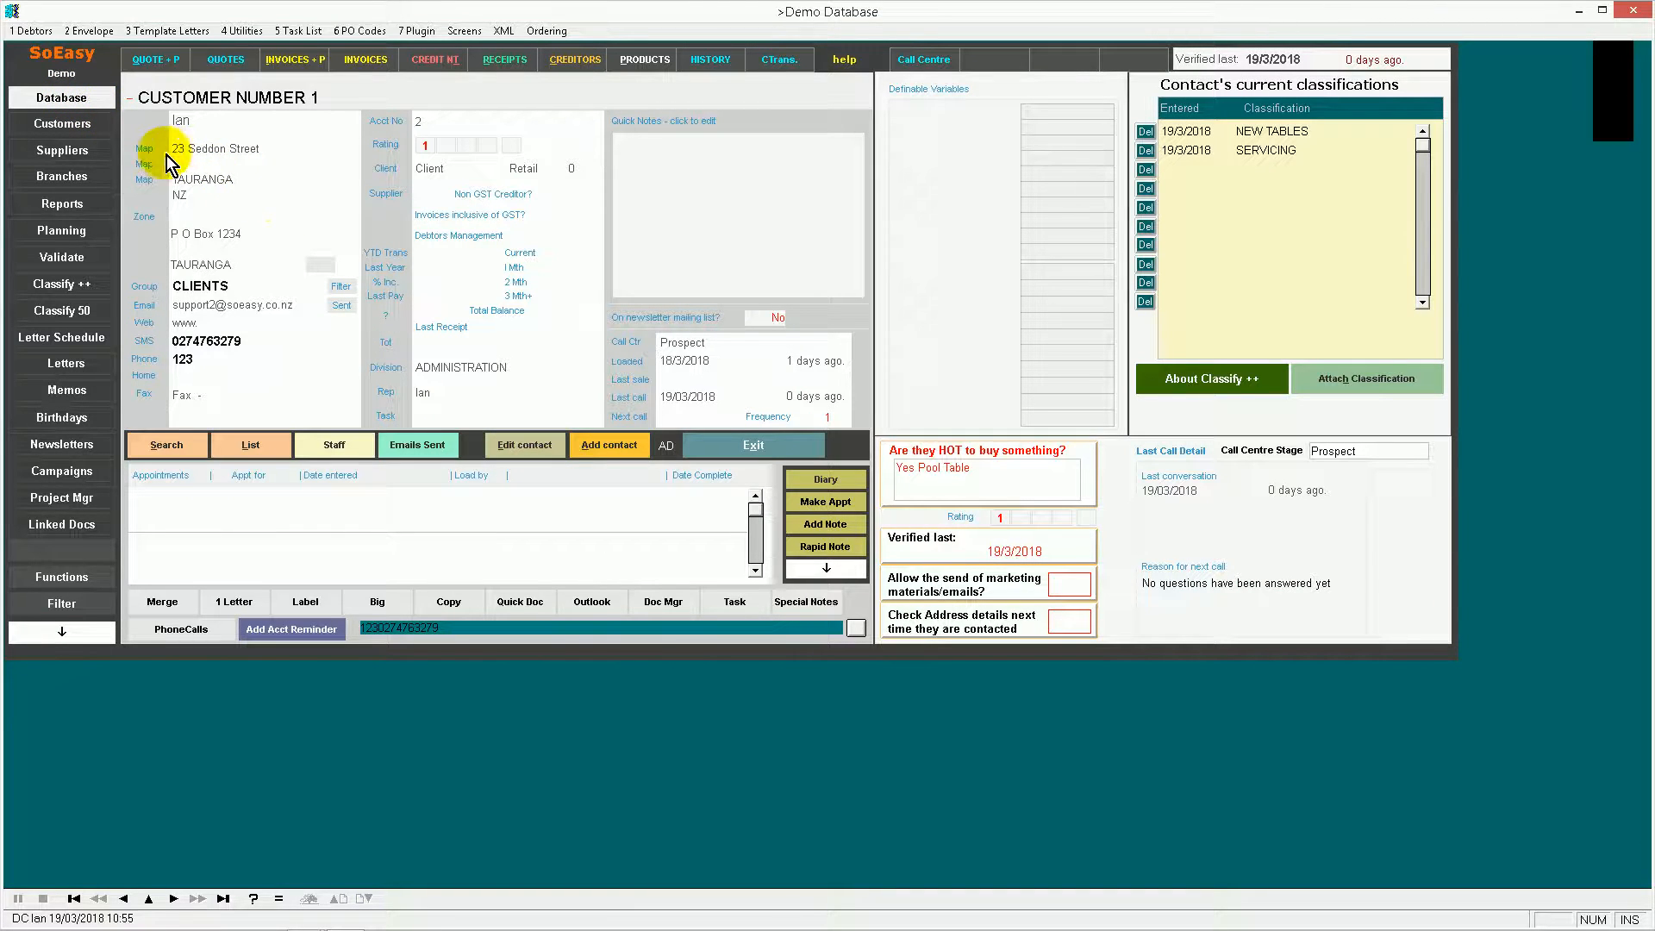
Preview a new SMS message to the contact without choosing a template, and cancel it unsent
{"action": "left_click", "coordinate": [146, 342]}
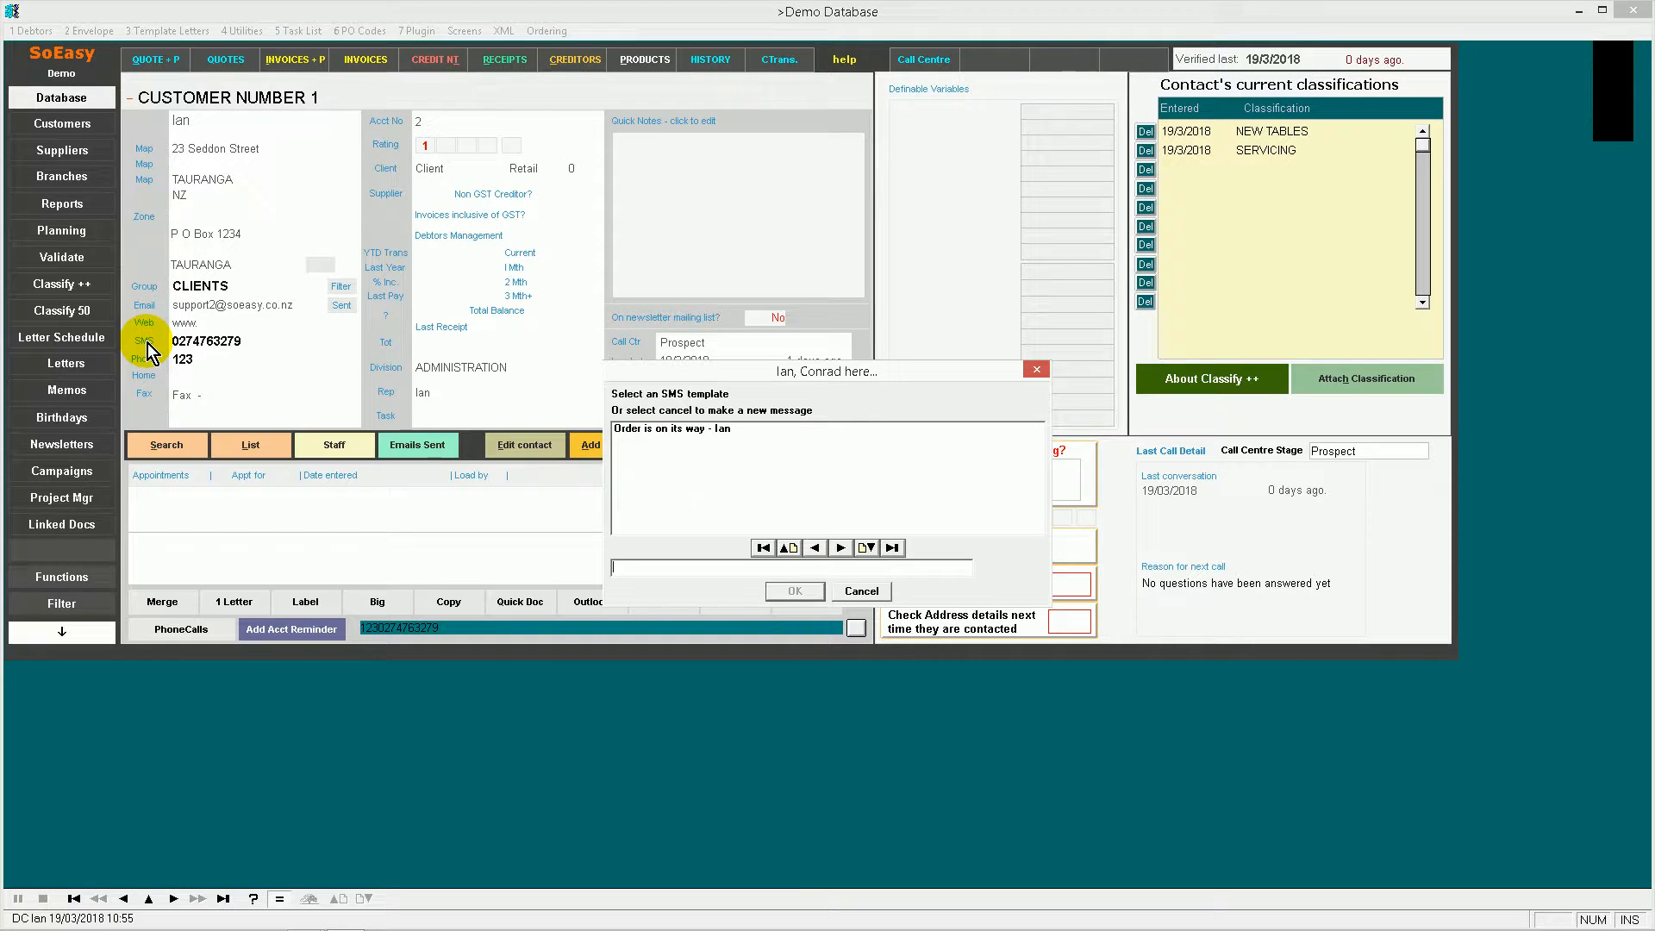
{"action": "left_click", "coordinate": [863, 593]}
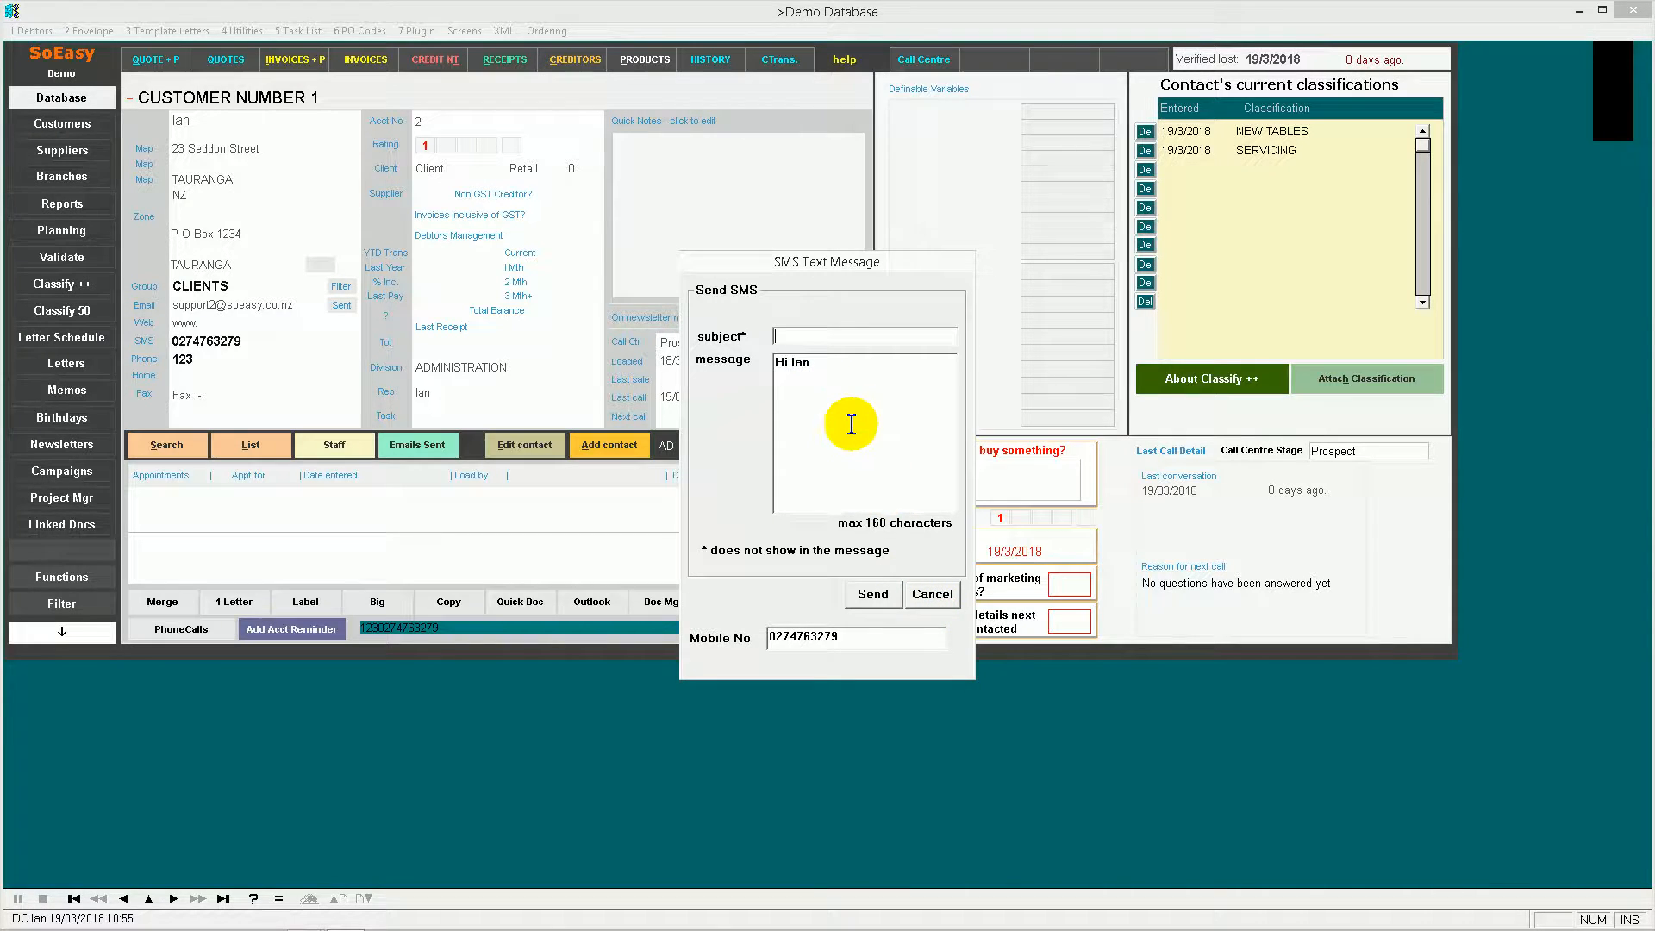
{"action": "left_click", "coordinate": [935, 603]}
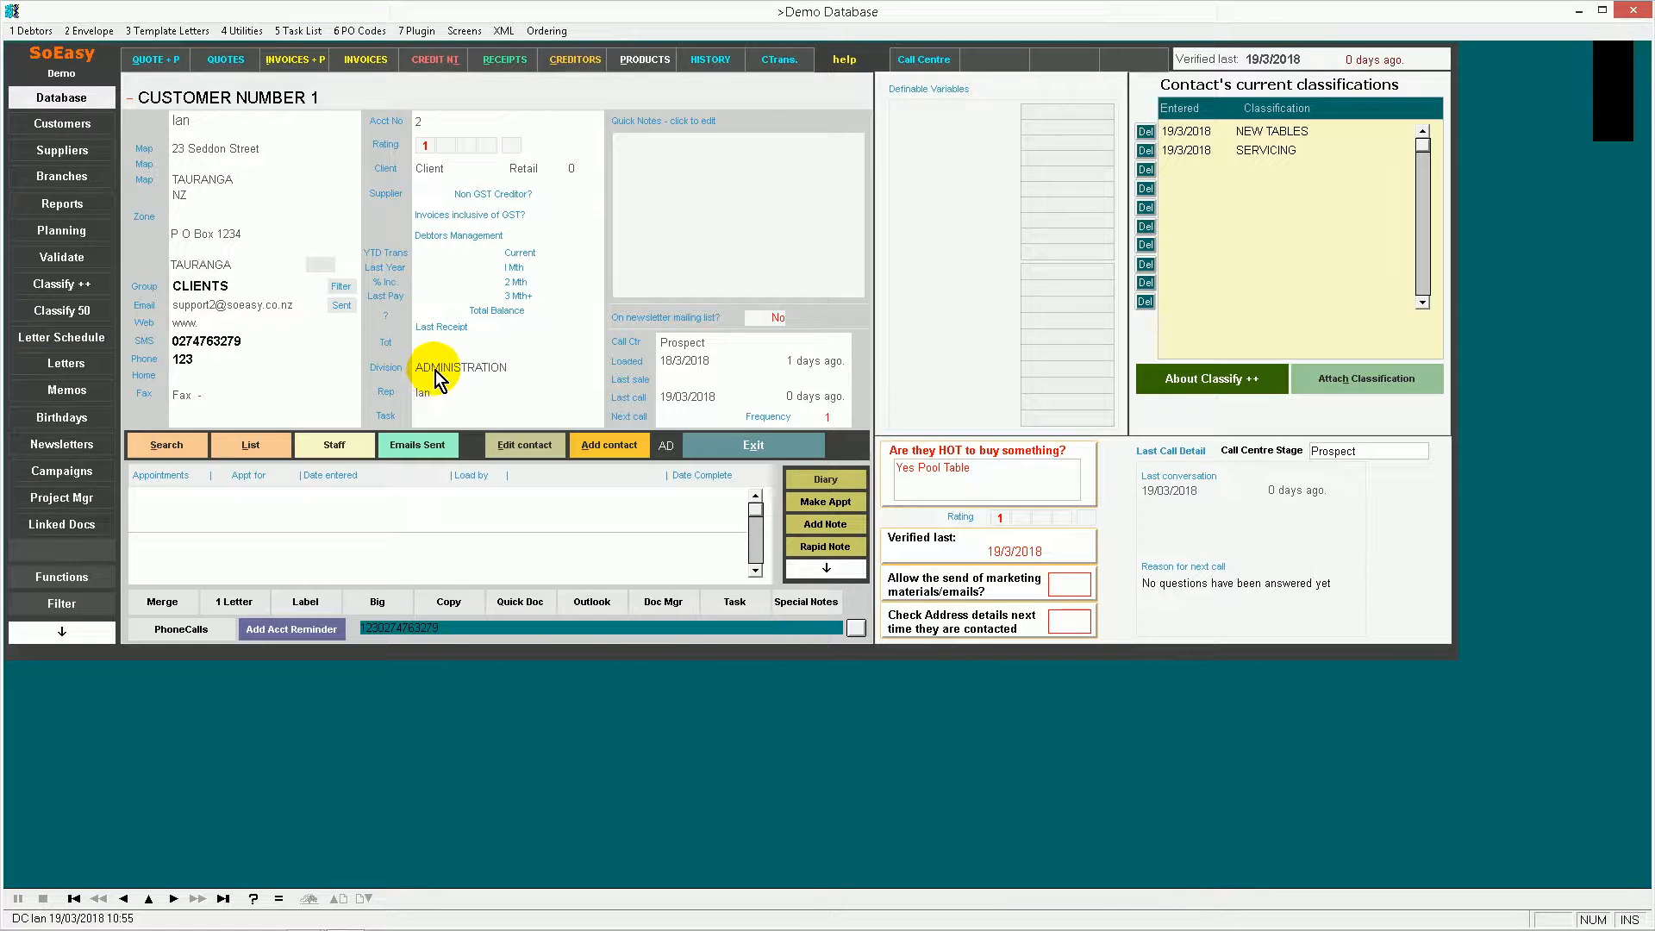
Review the sales division and rep choices available for the contact, cancelling both selections
{"action": "left_click", "coordinate": [389, 369]}
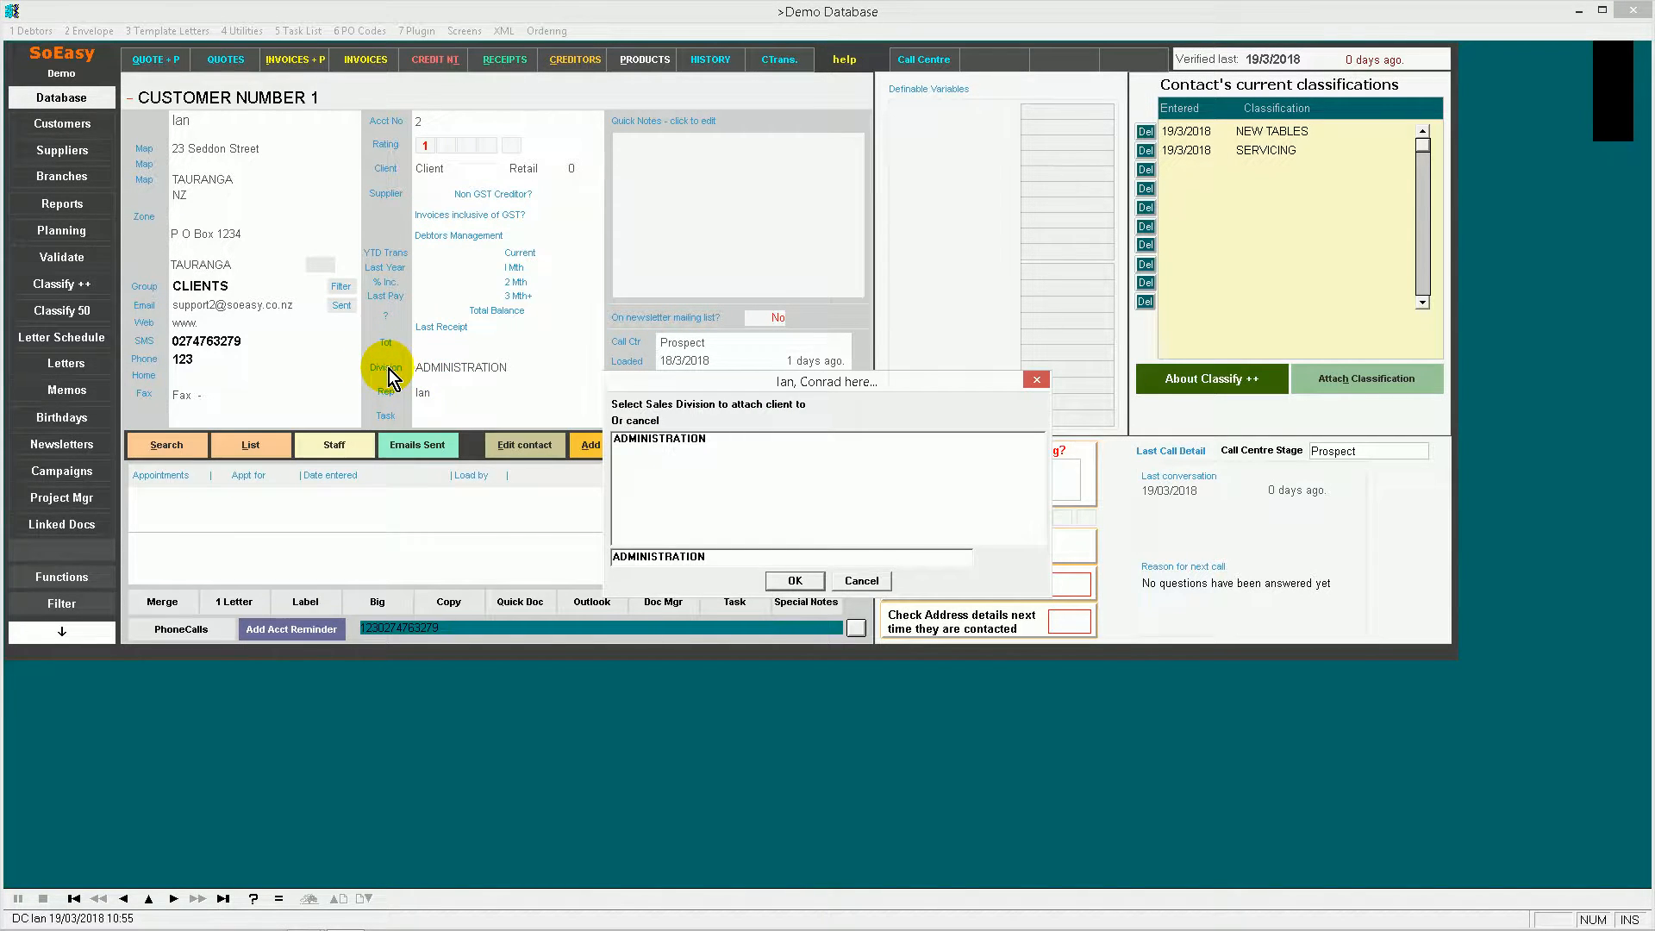
{"action": "left_click", "coordinate": [862, 581]}
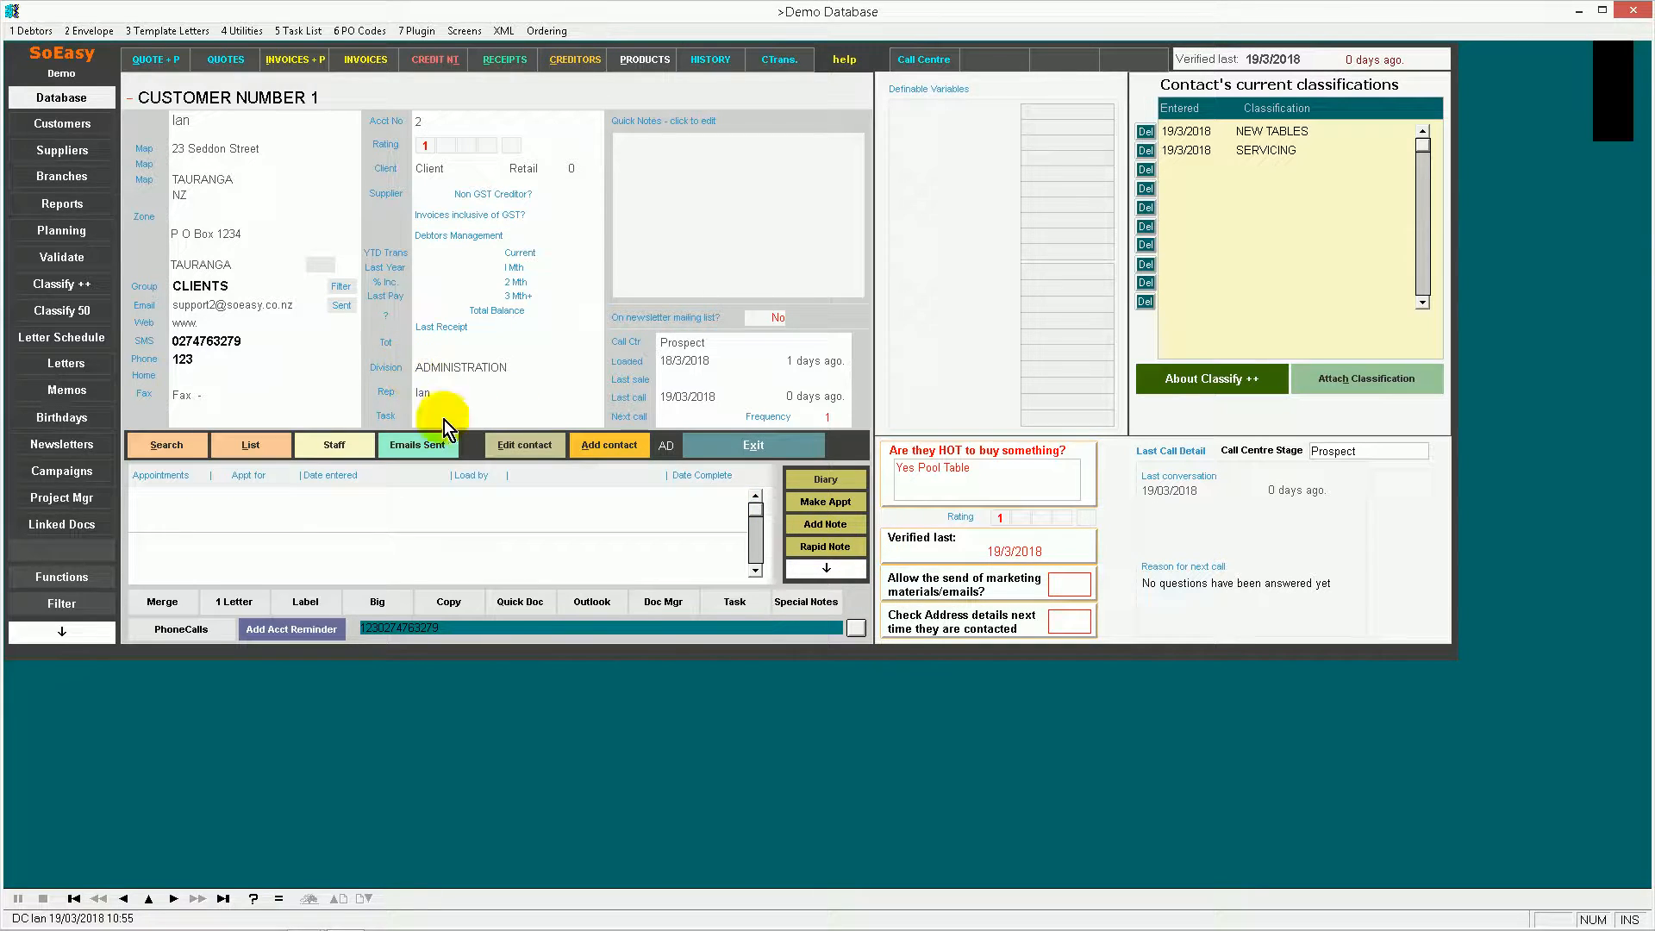
{"action": "left_click", "coordinate": [381, 392]}
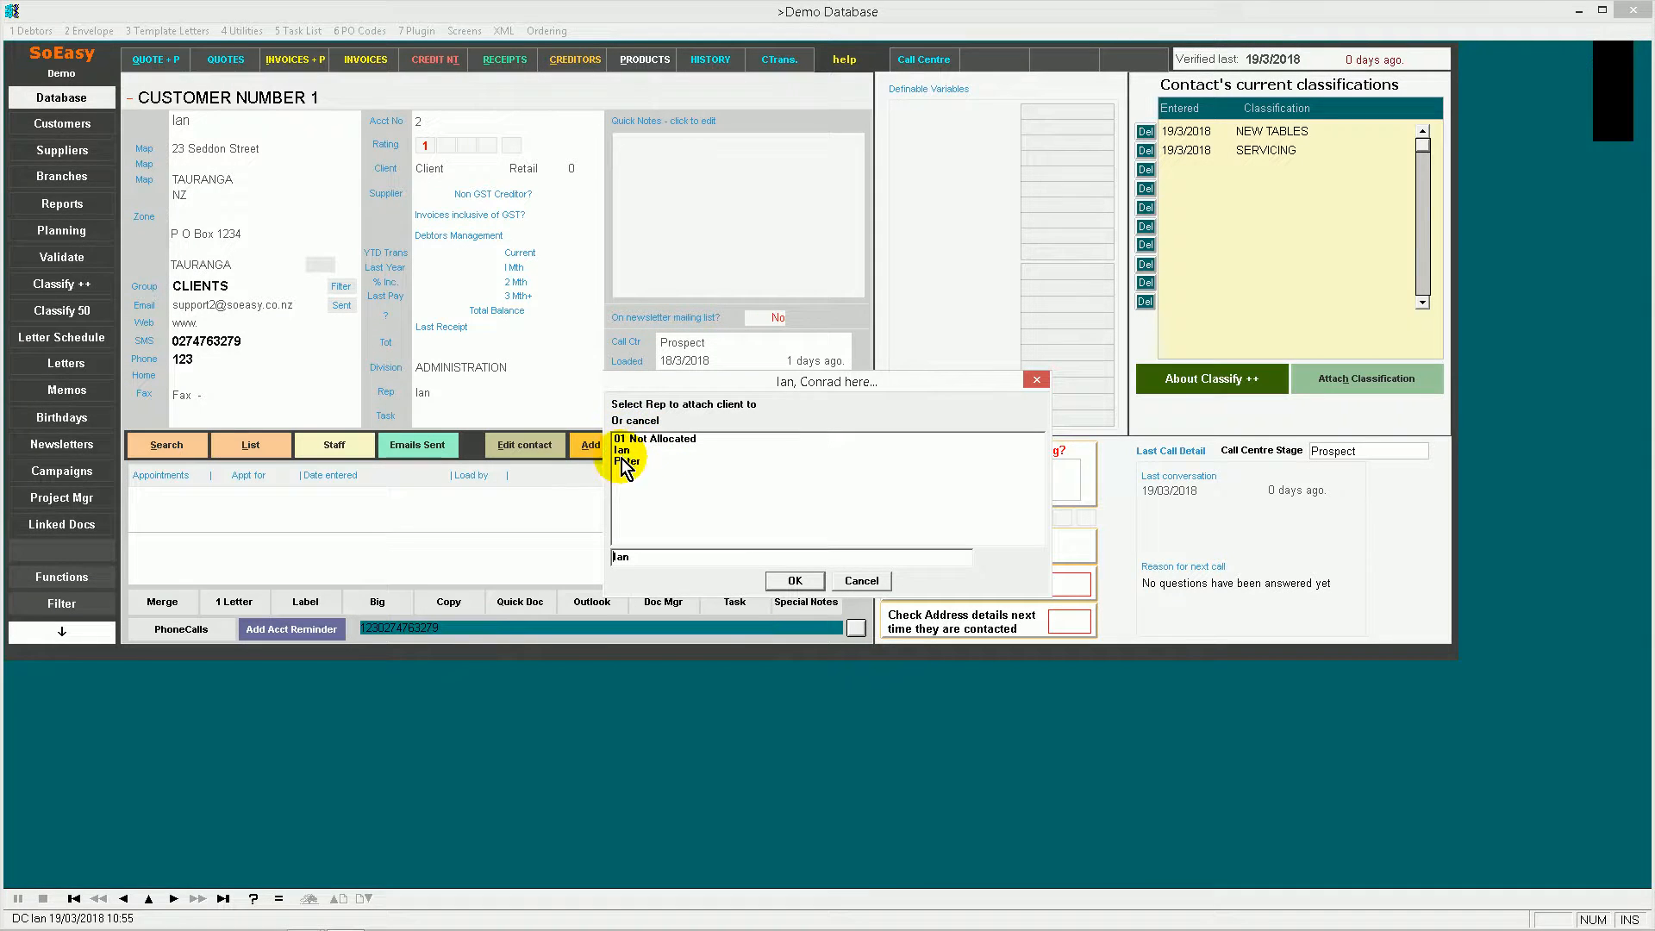
{"action": "left_click", "coordinate": [858, 580]}
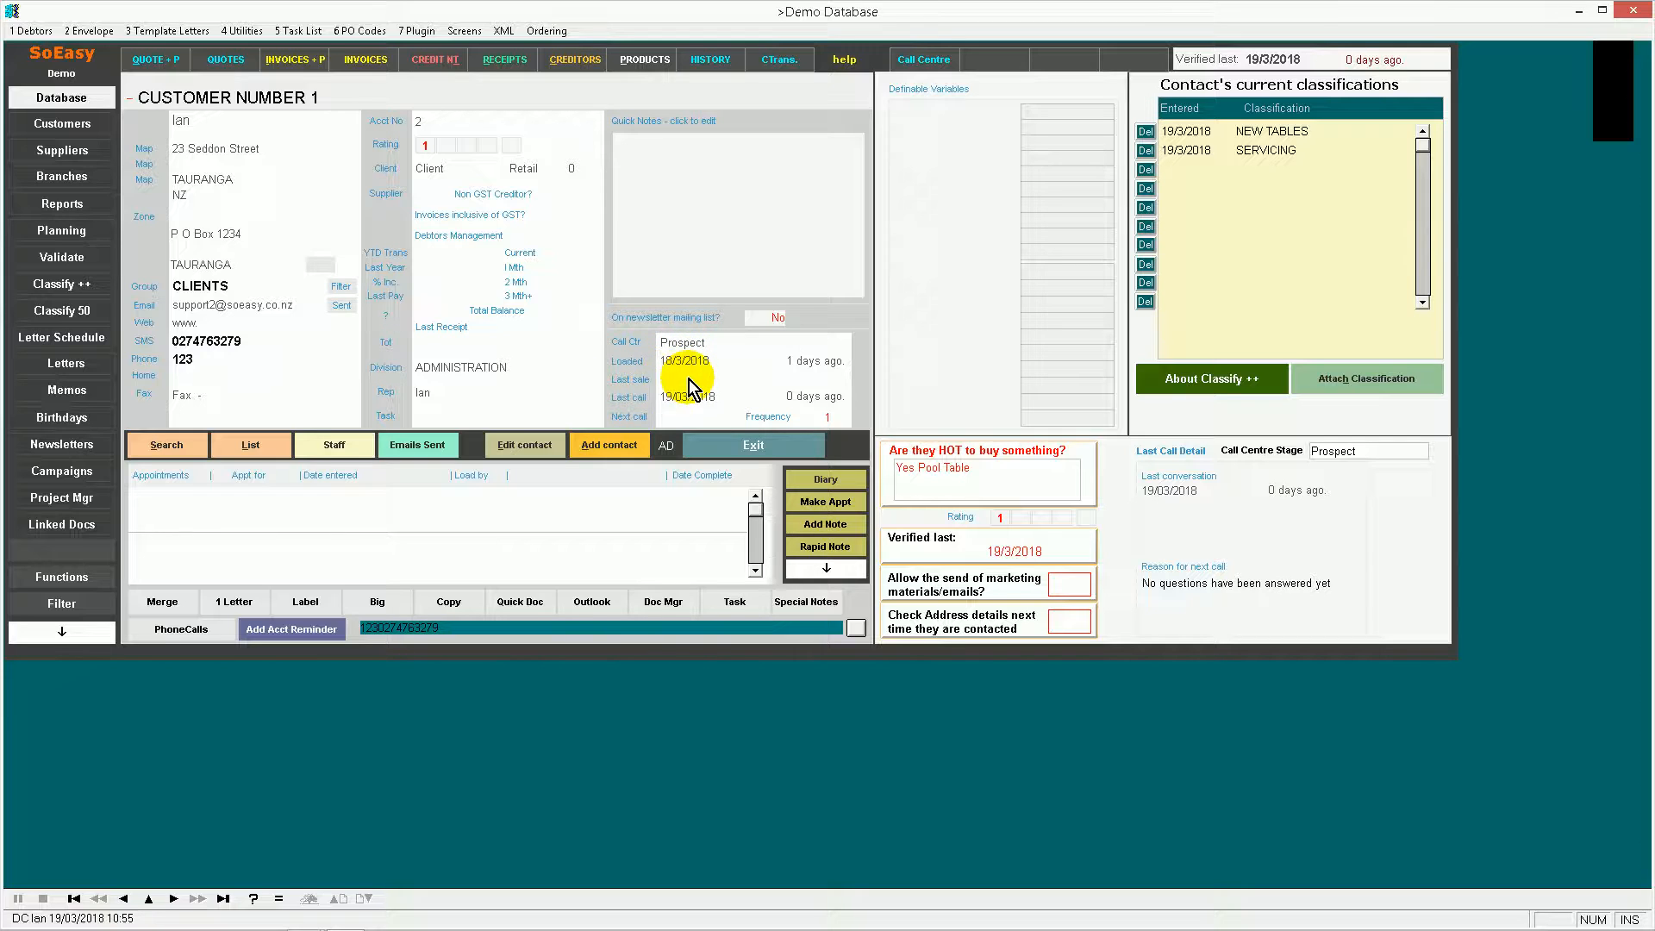
Schedule the contact's next call for tomorrow with a Monthly call frequency
{"action": "left_click", "coordinate": [629, 417]}
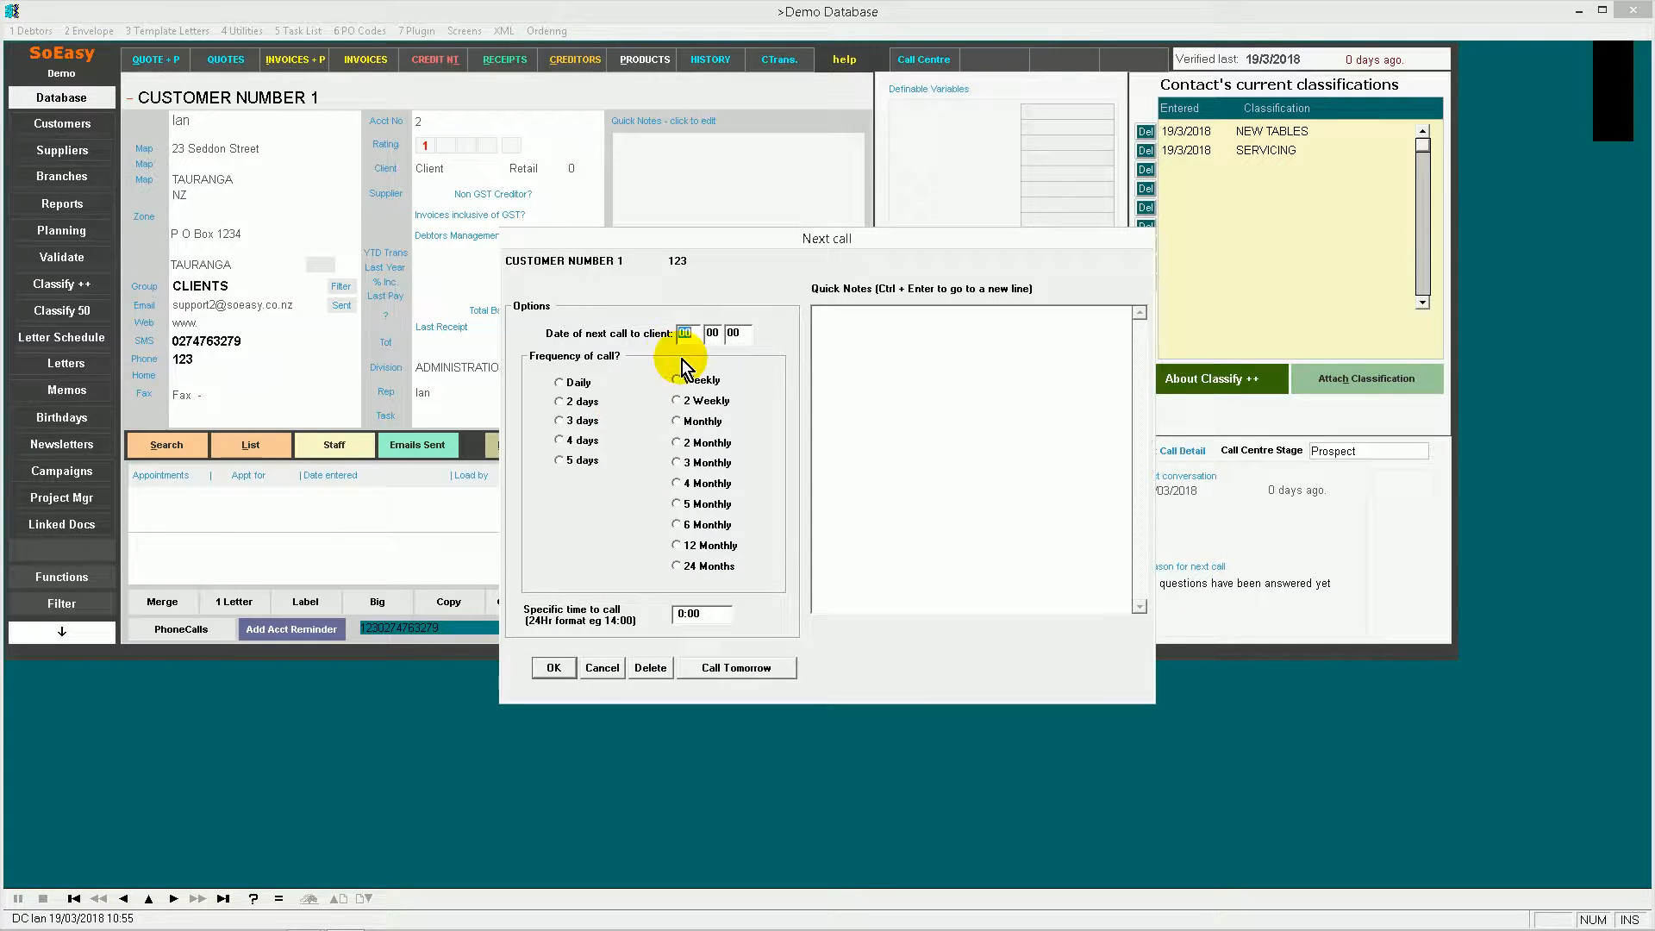
{"action": "left_click", "coordinate": [685, 421]}
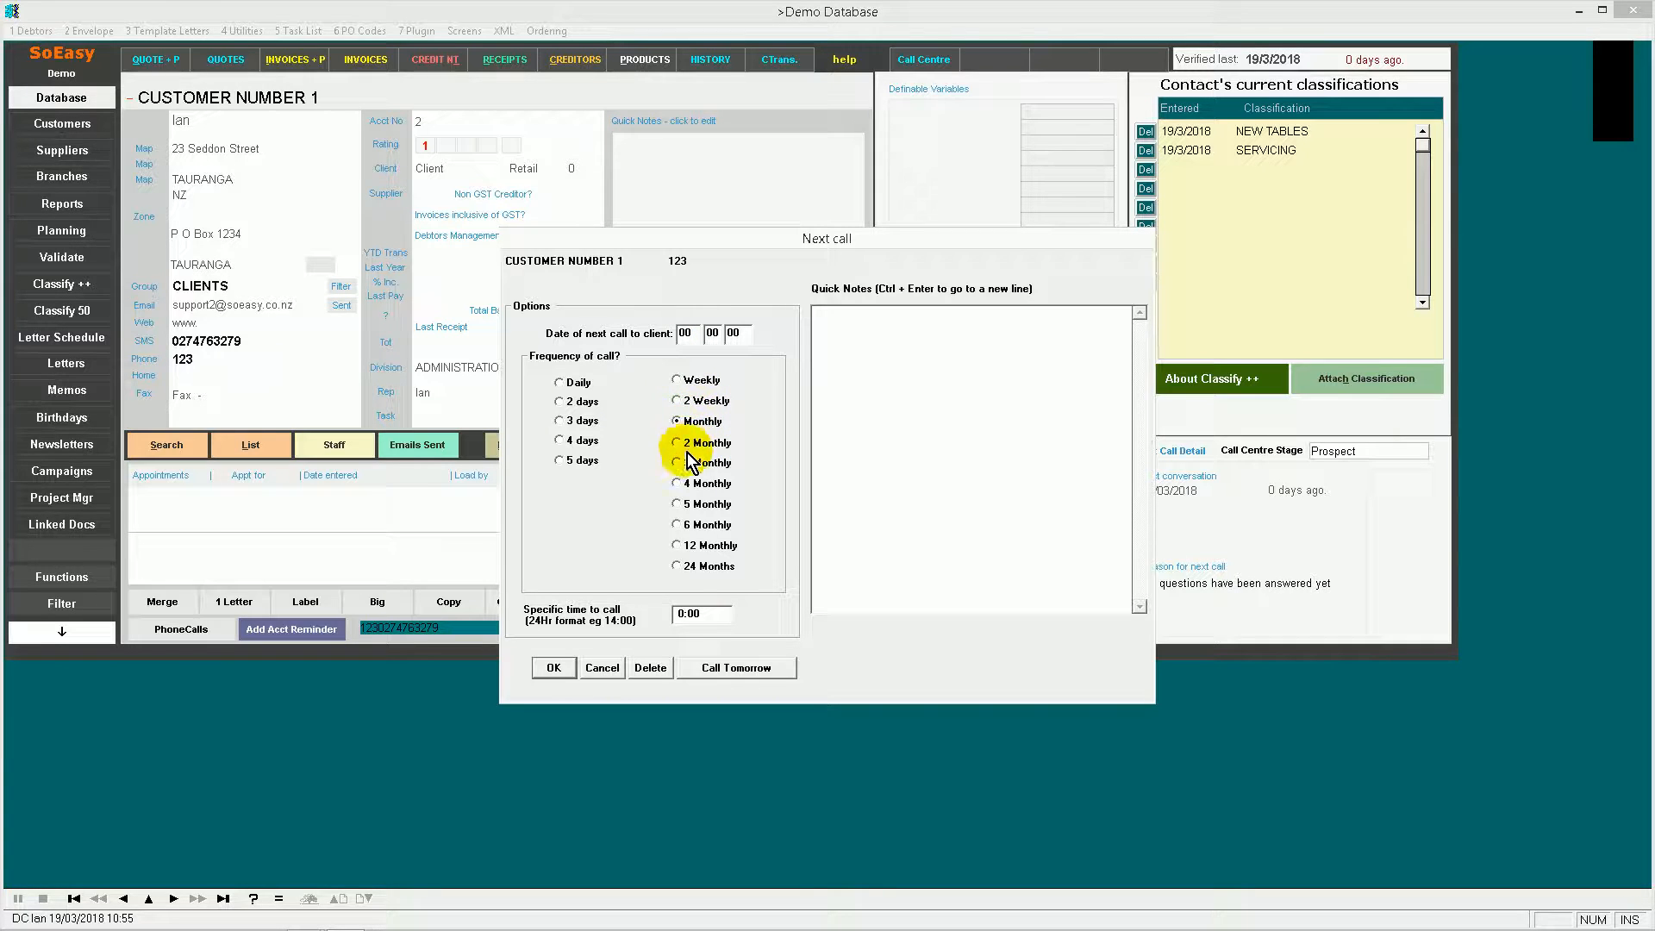
{"action": "left_click", "coordinate": [731, 668]}
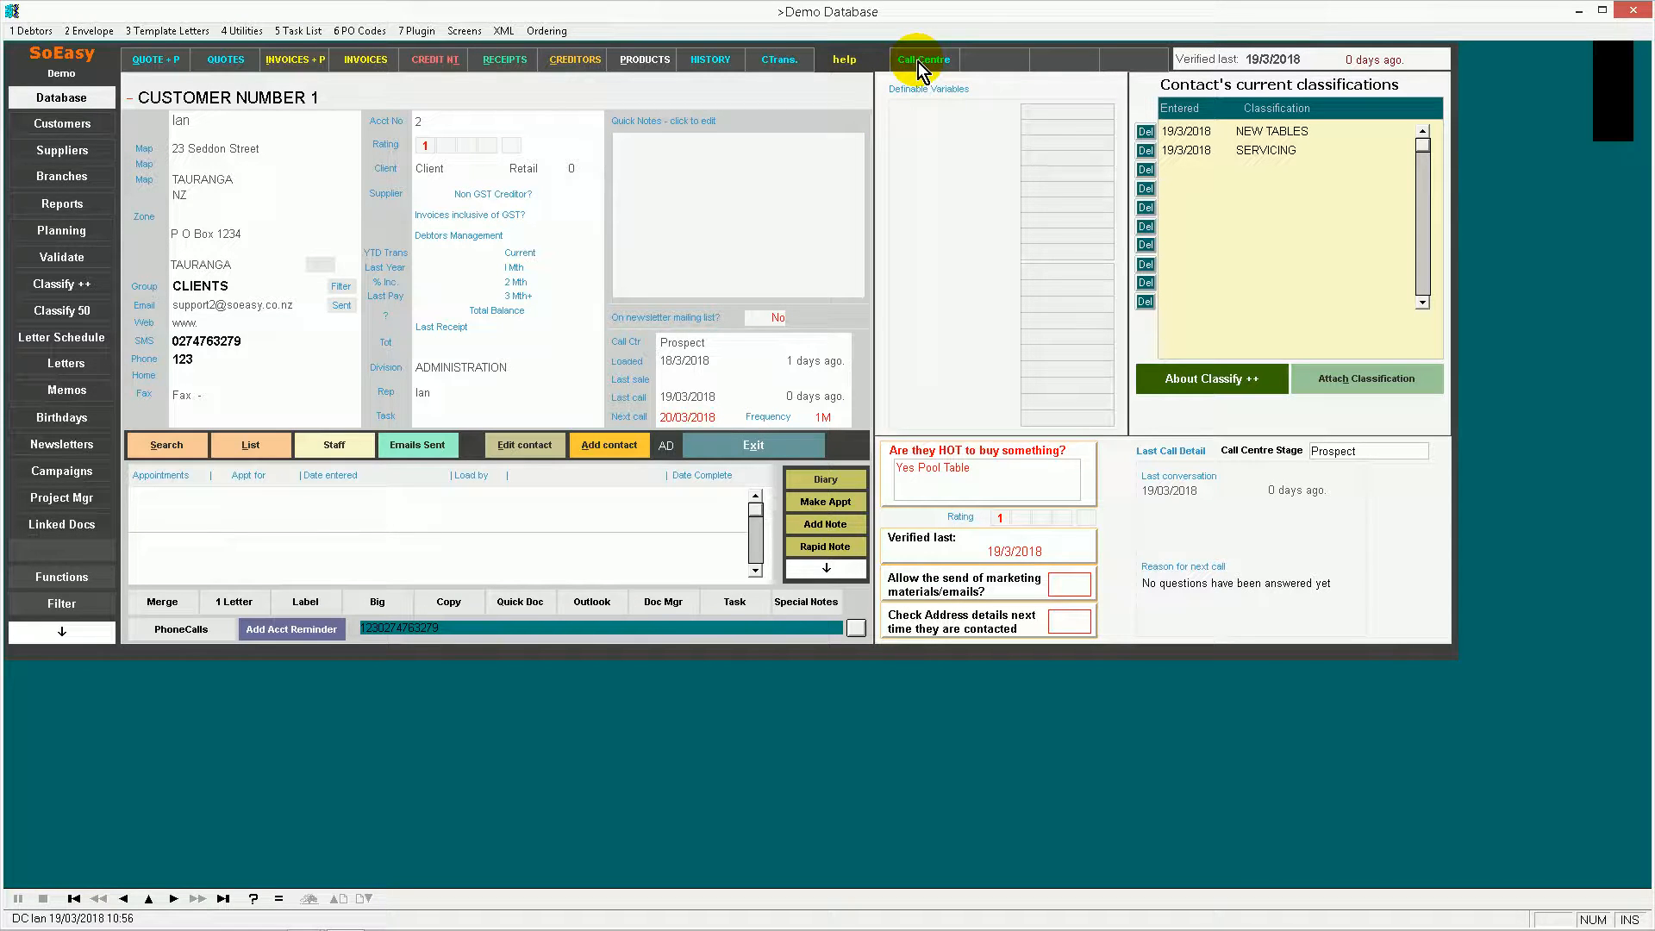
Save the contact's "Yes Pool Table" sales opportunity as Hot
{"action": "left_click", "coordinate": [985, 481]}
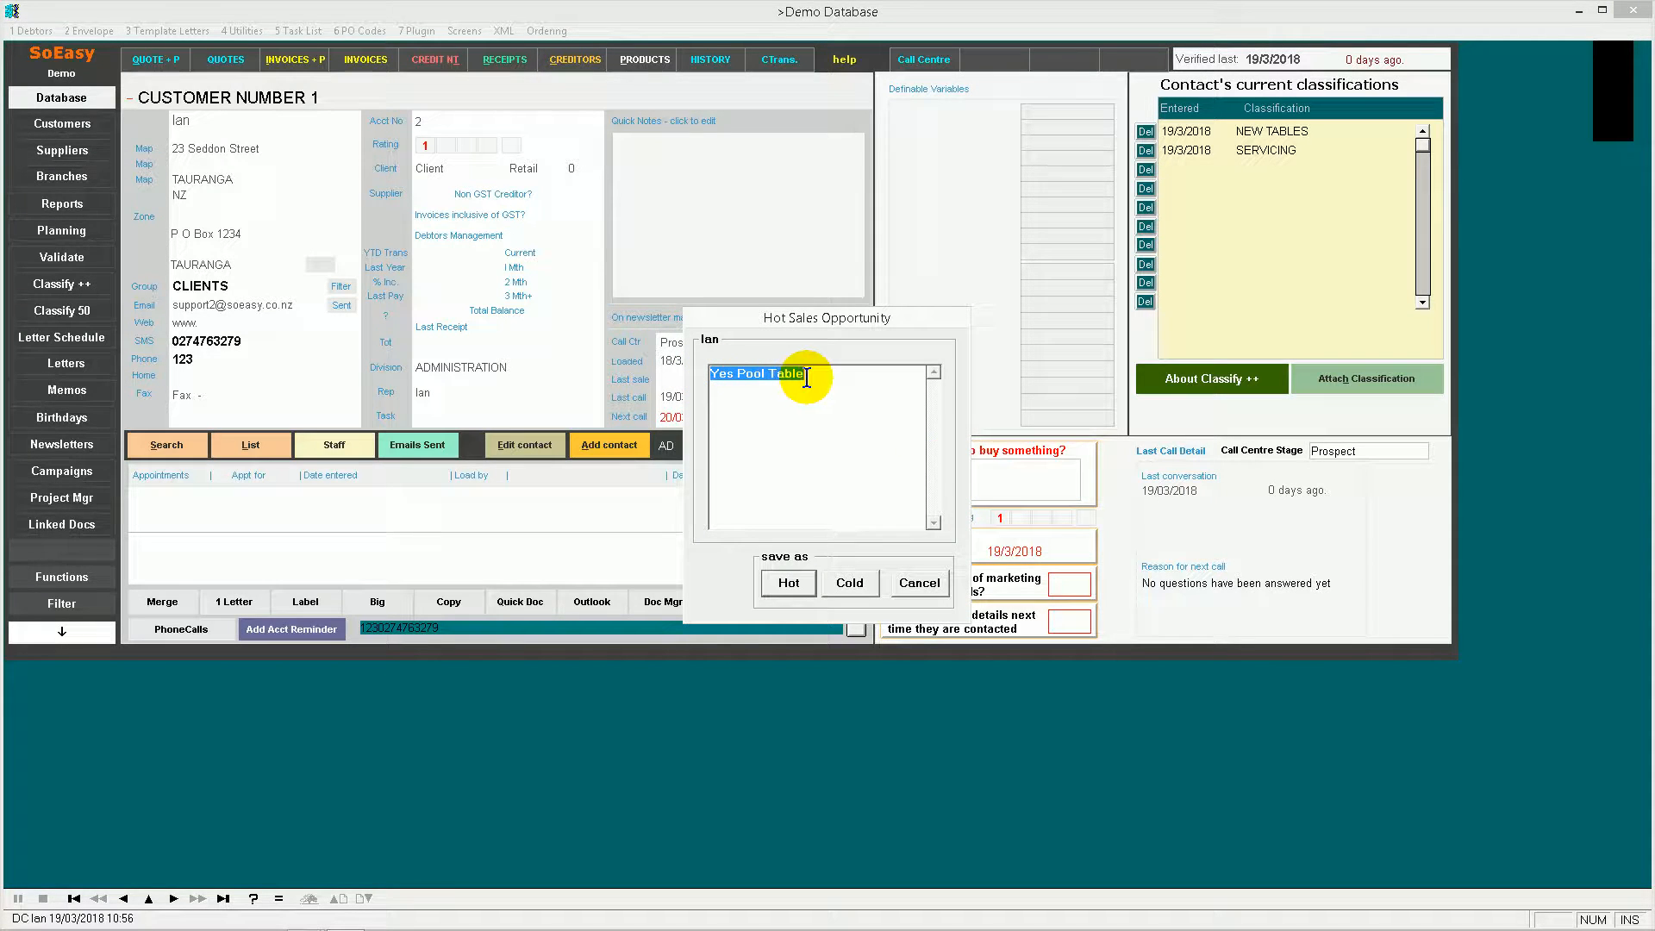
{"action": "left_click", "coordinate": [789, 582]}
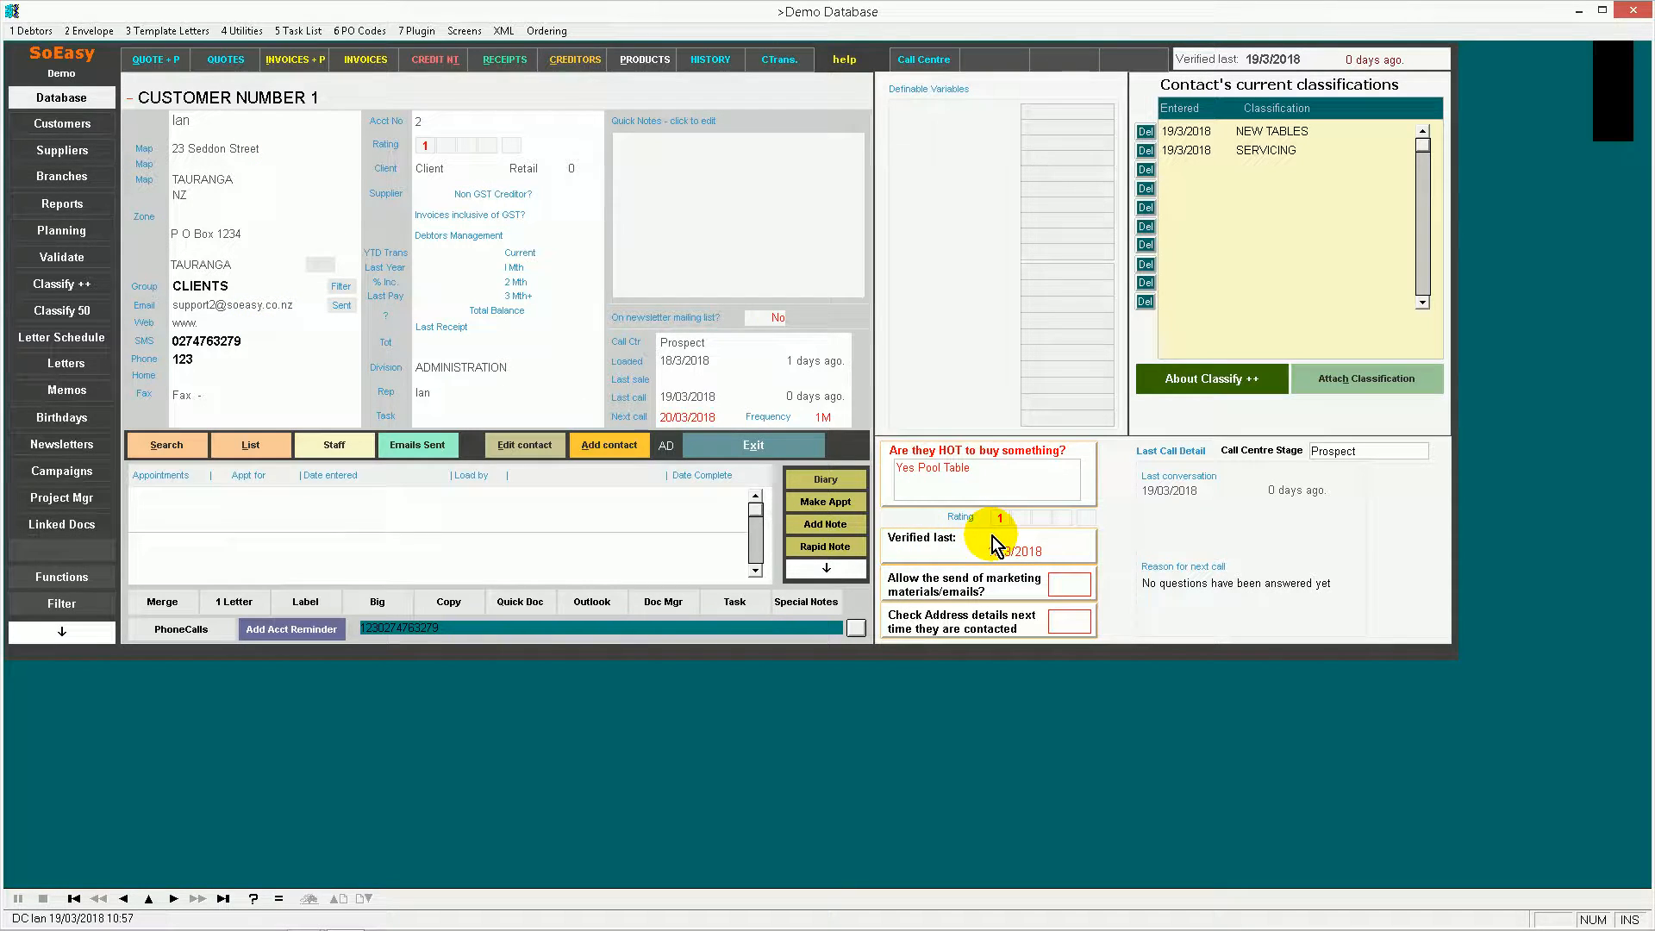
Toggle the contact's marketing permission to N and back to blank, and clear the logged entries from Quick Notes
{"action": "left_click", "coordinate": [1059, 588]}
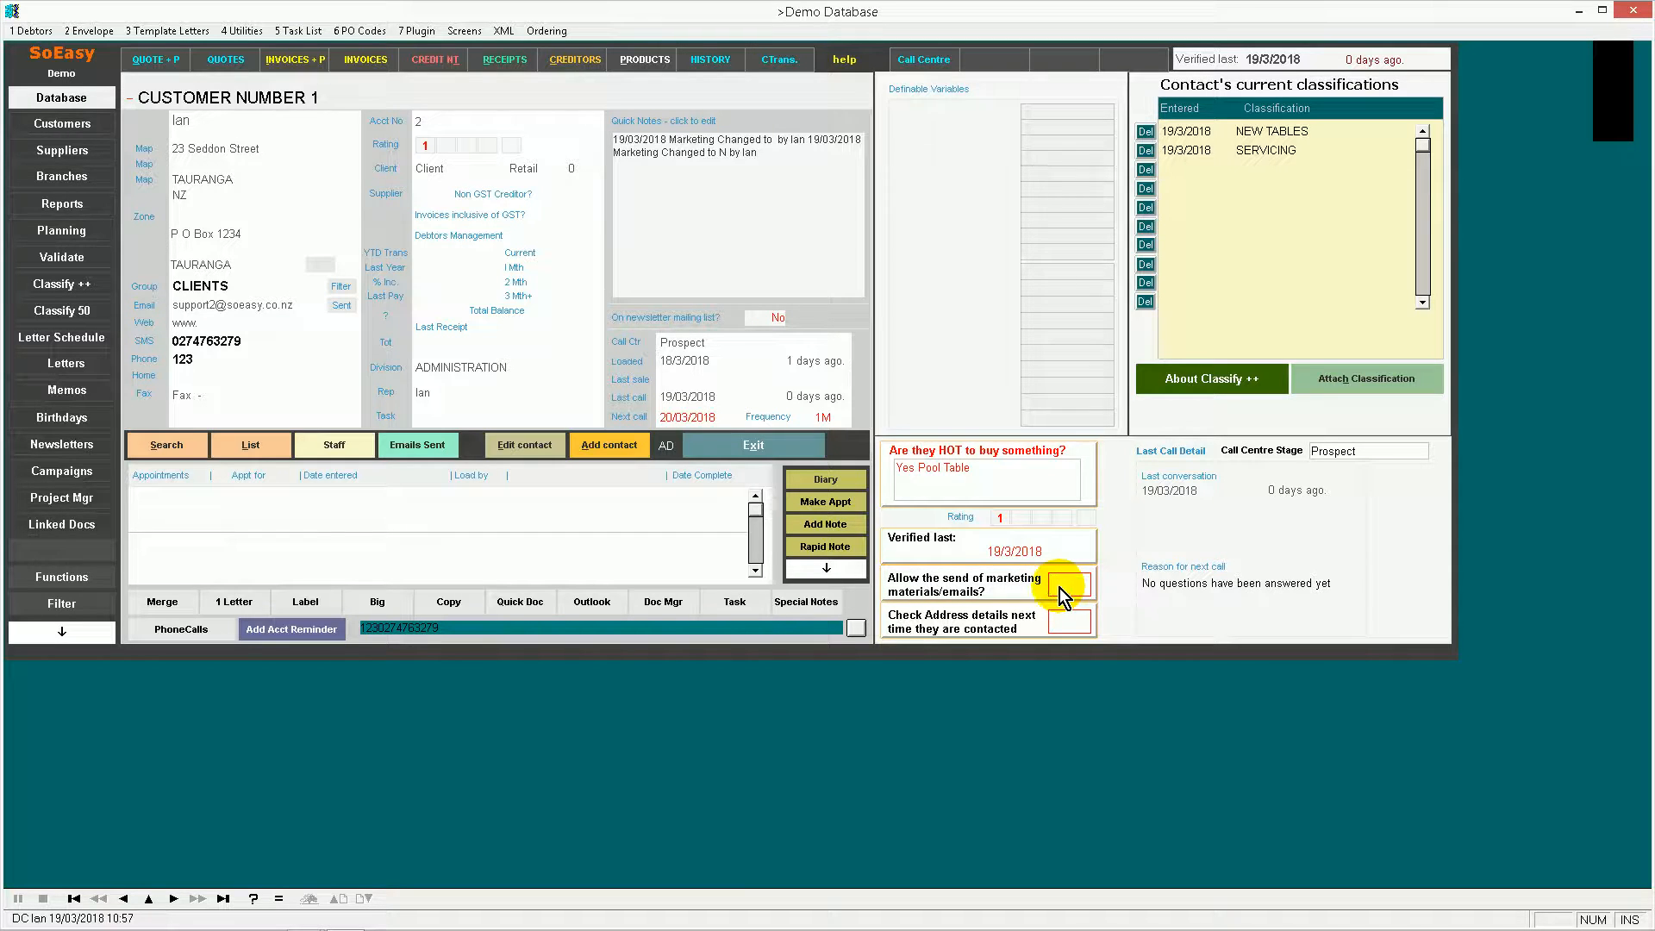
{"action": "left_click", "coordinate": [748, 162]}
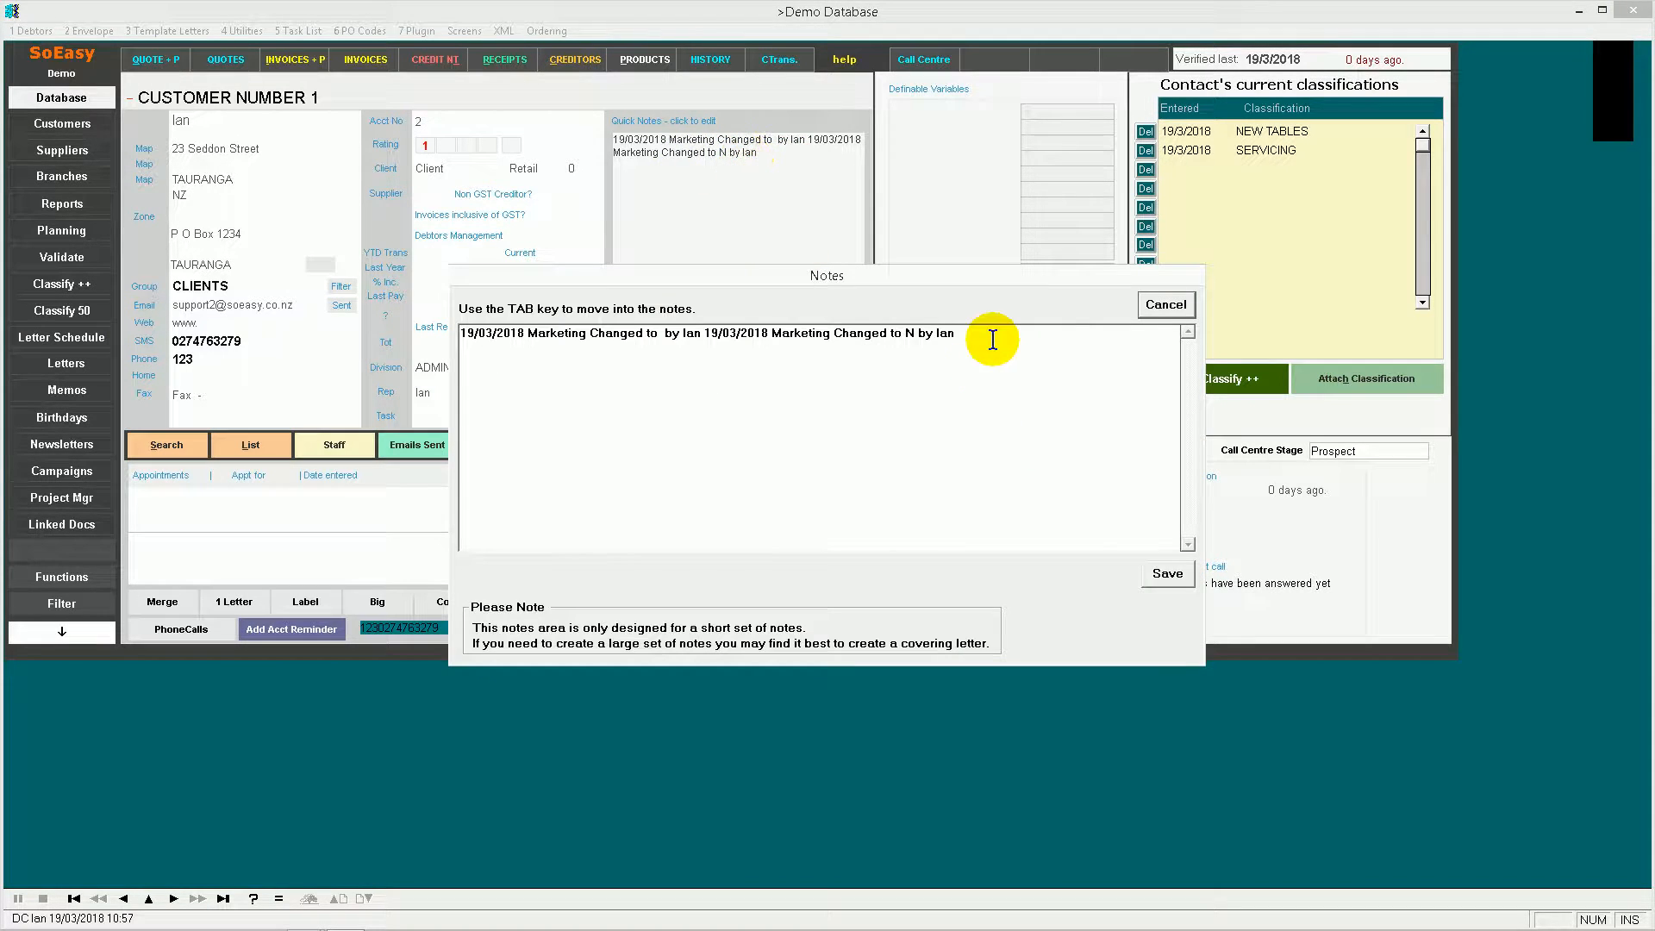
{"action": "left_click_drag", "start_coordinate": [991, 336], "coordinate": [349, 319]}
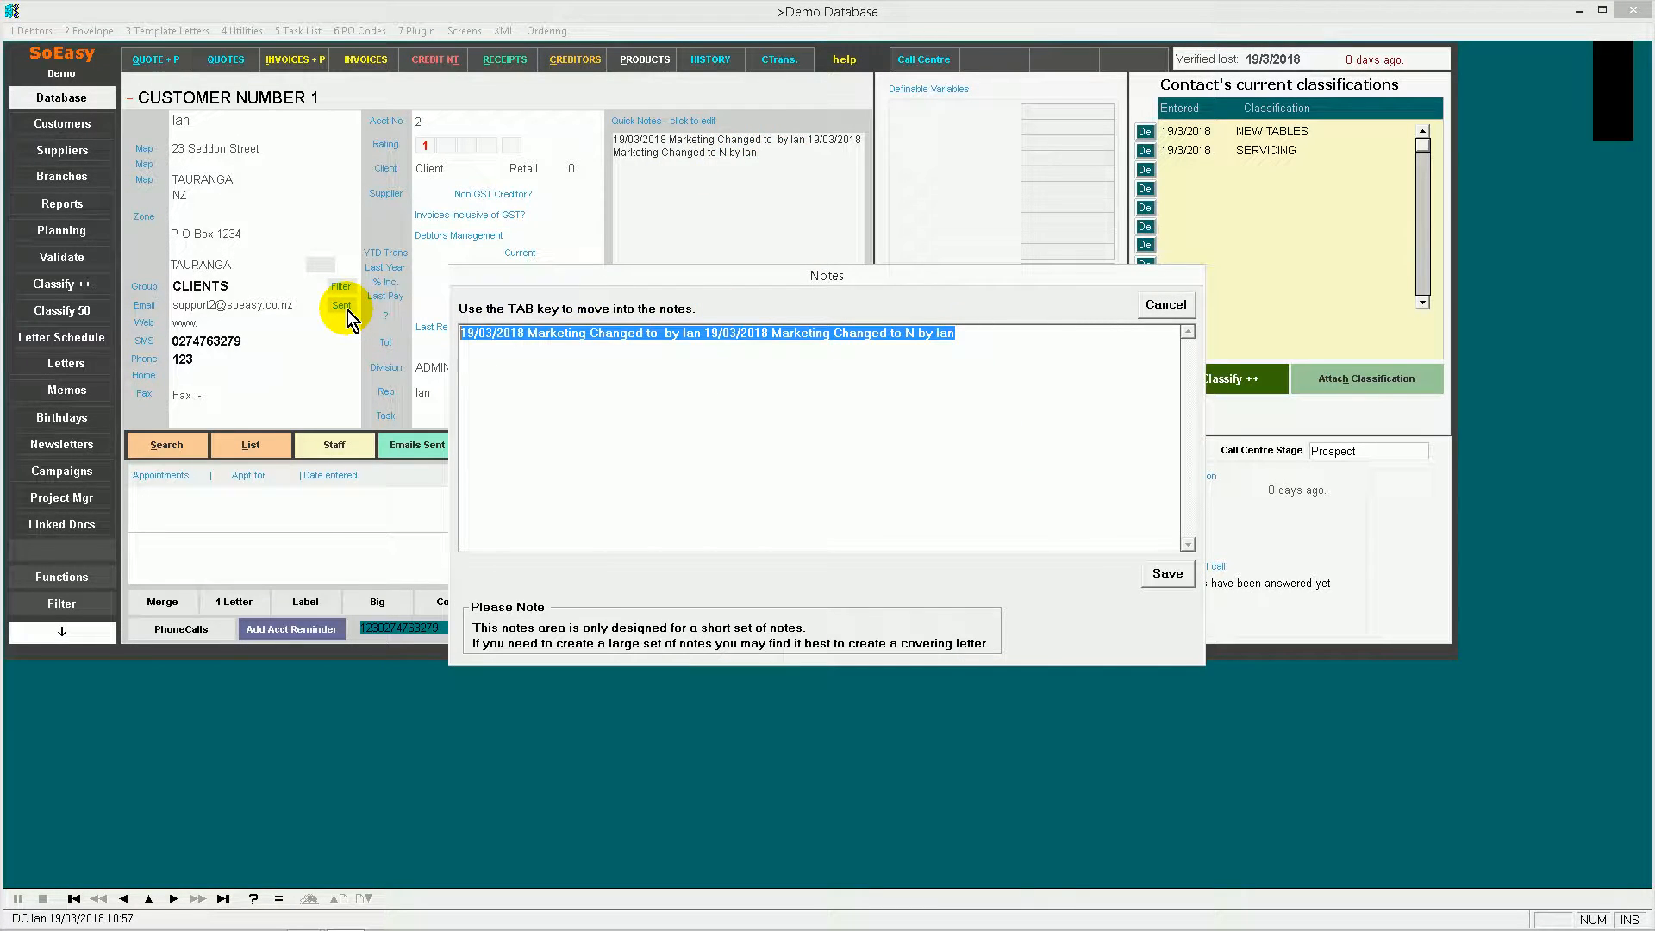
{"action": "key", "text": "Delete"}
{"action": "left_click", "coordinate": [1169, 572]}
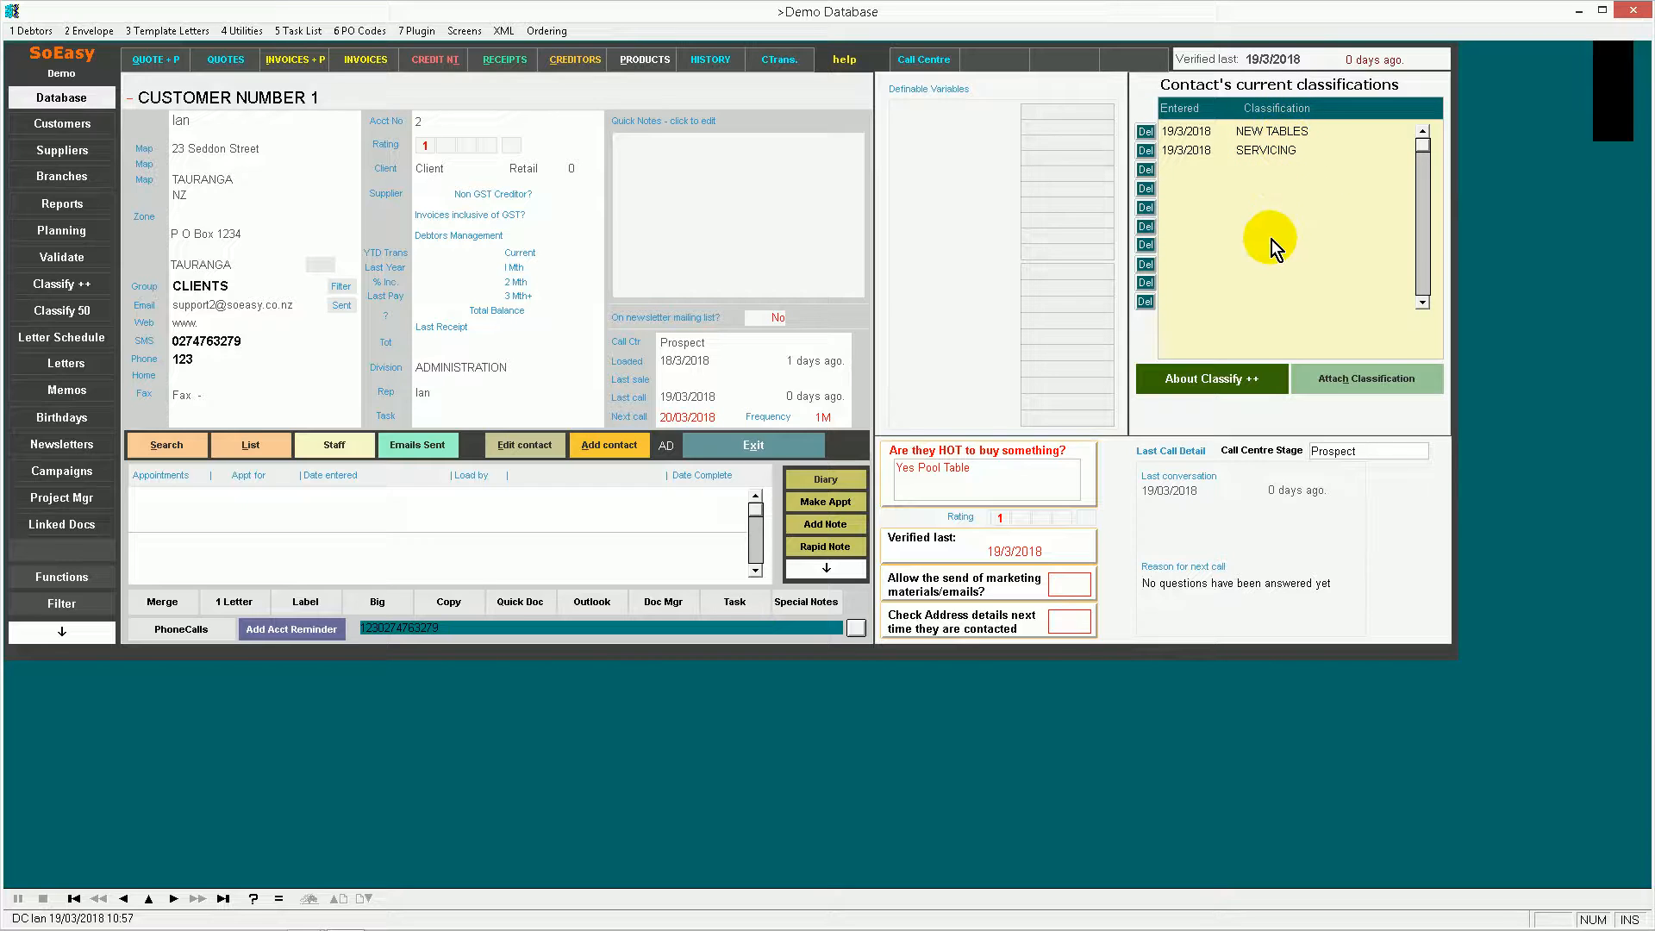
View the contact's Classify ++ page, and in Classify 50 clear Weights, Machines, Supplements, Carbo Diet and Fitness and mark Cardio
{"action": "left_click", "coordinate": [64, 283]}
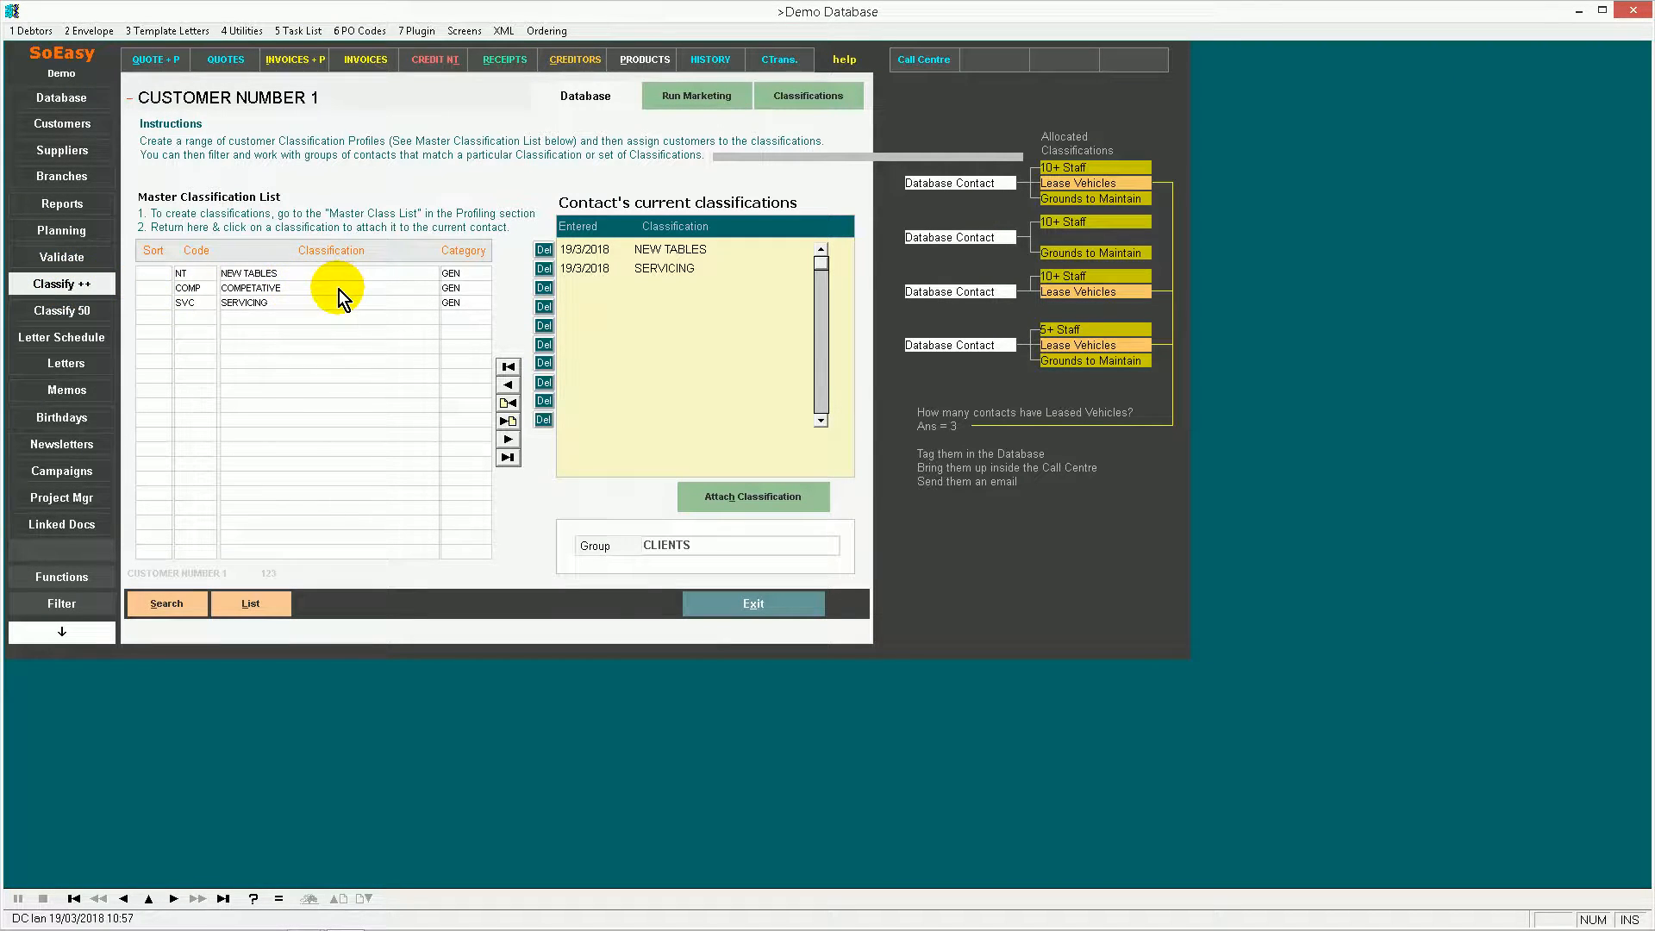
{"action": "left_click", "coordinate": [63, 312]}
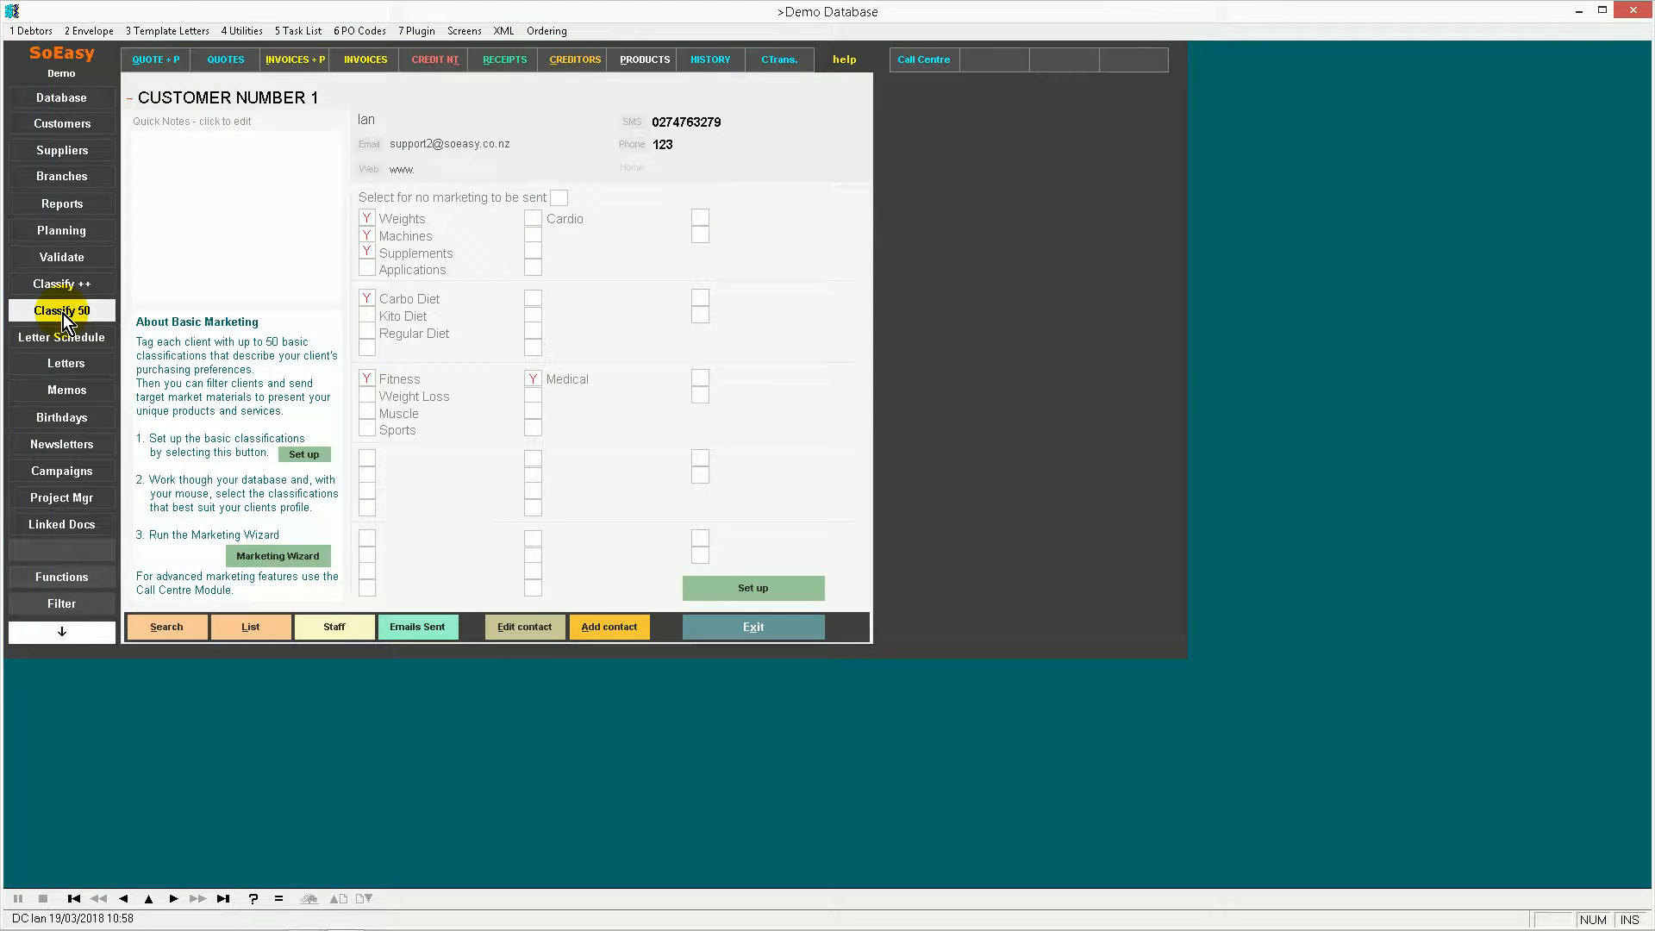
{"action": "left_click", "coordinate": [367, 218]}
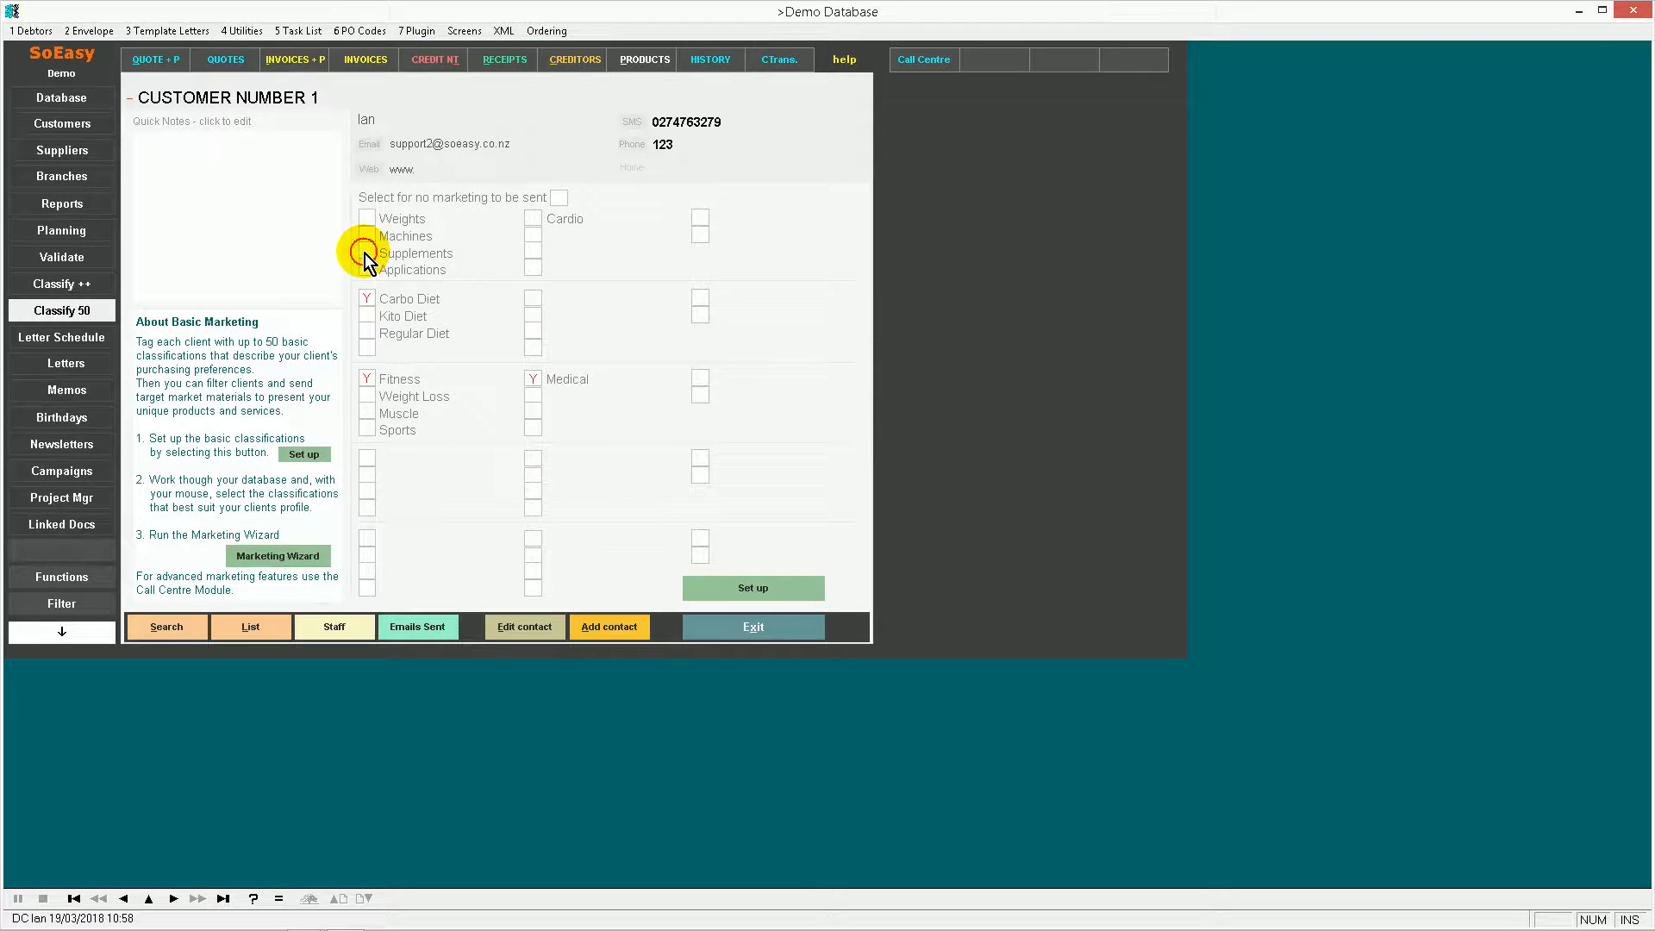
{"action": "left_click", "coordinate": [369, 297]}
{"action": "left_click", "coordinate": [383, 379]}
{"action": "left_click", "coordinate": [534, 217]}
Return to the contact's Database page, browse two records forward, and exit the database
{"action": "left_click", "coordinate": [71, 98]}
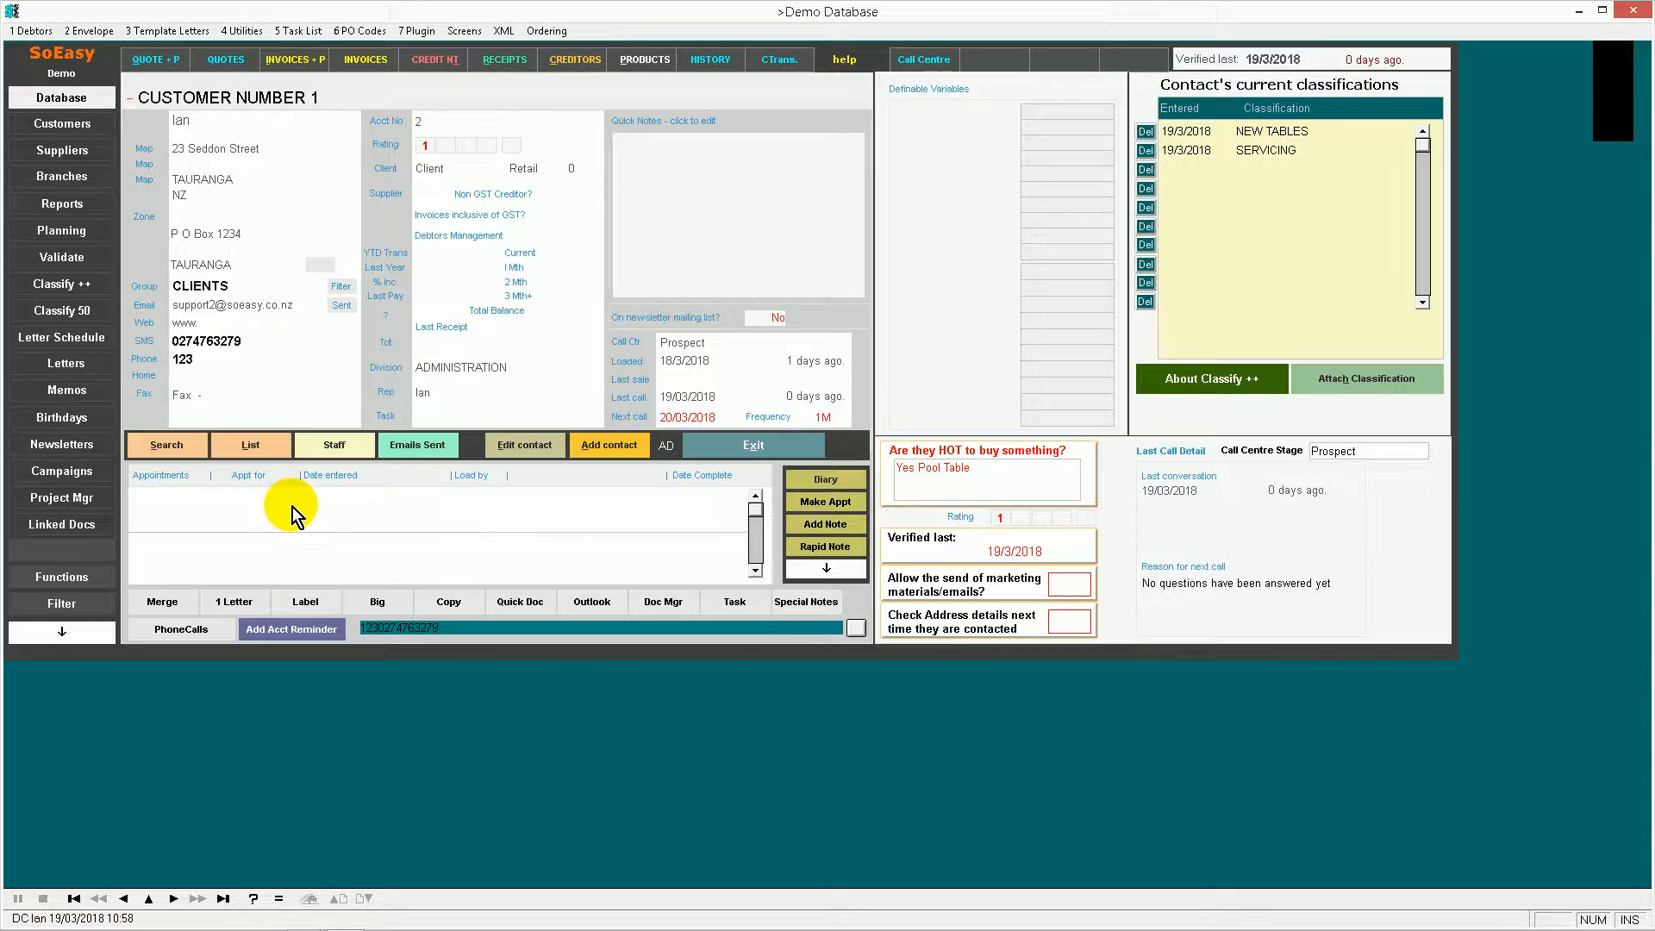
{"action": "key", "text": "Page_Down"}
{"action": "key", "text": "Page_Down"}
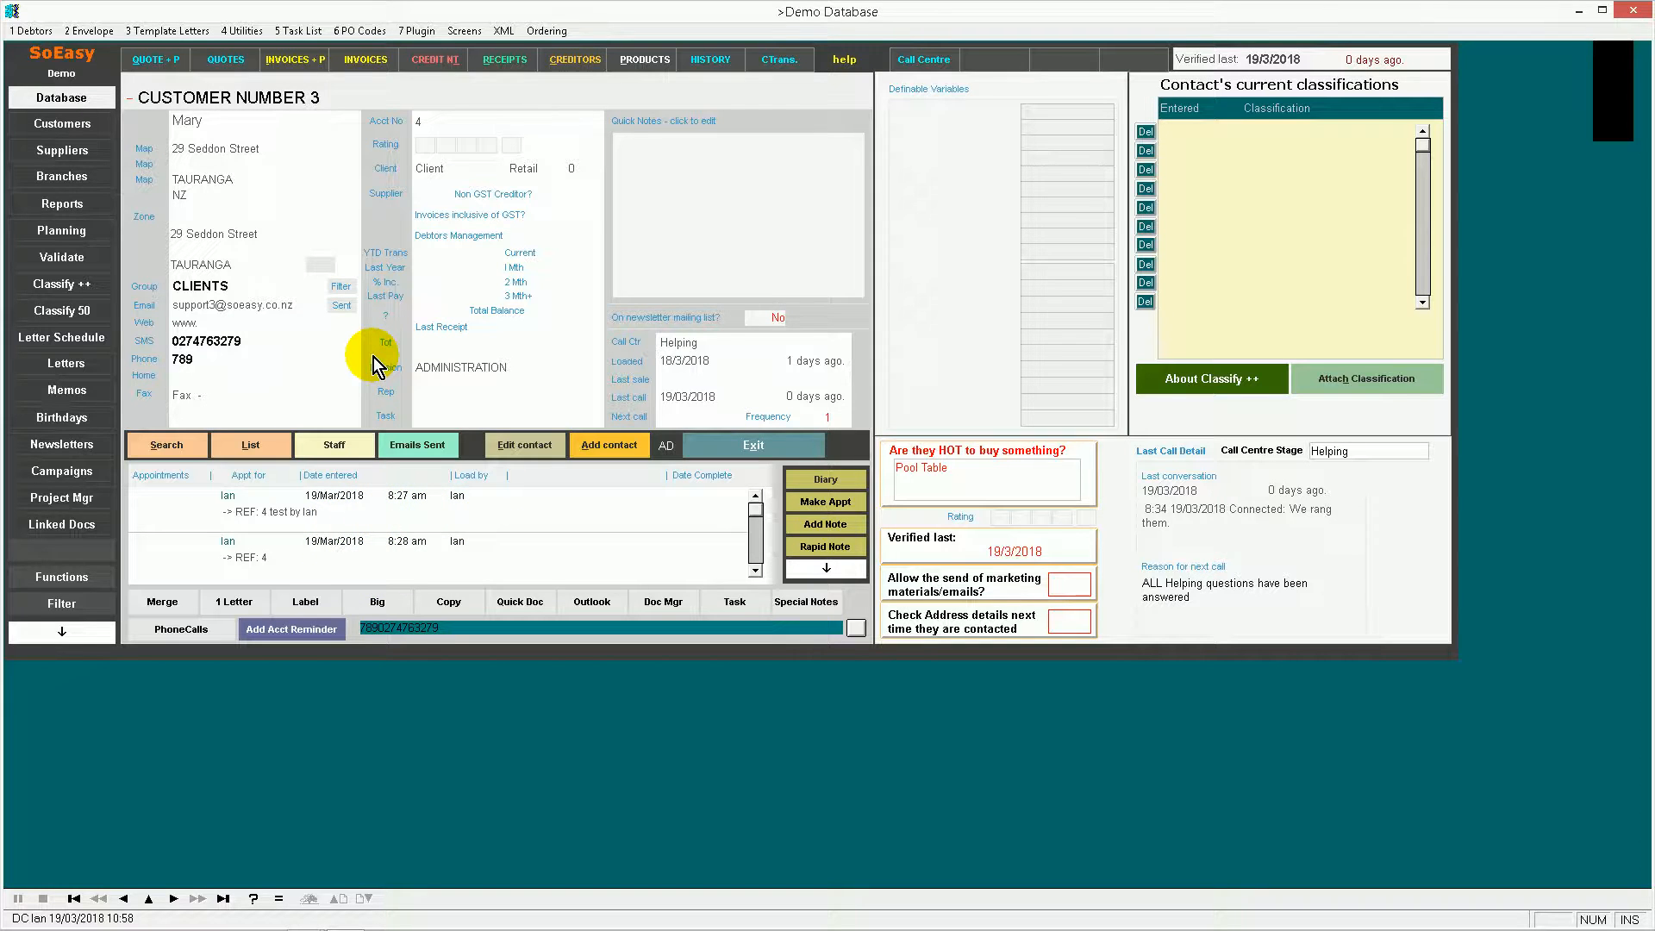
{"action": "left_click", "coordinate": [750, 443]}
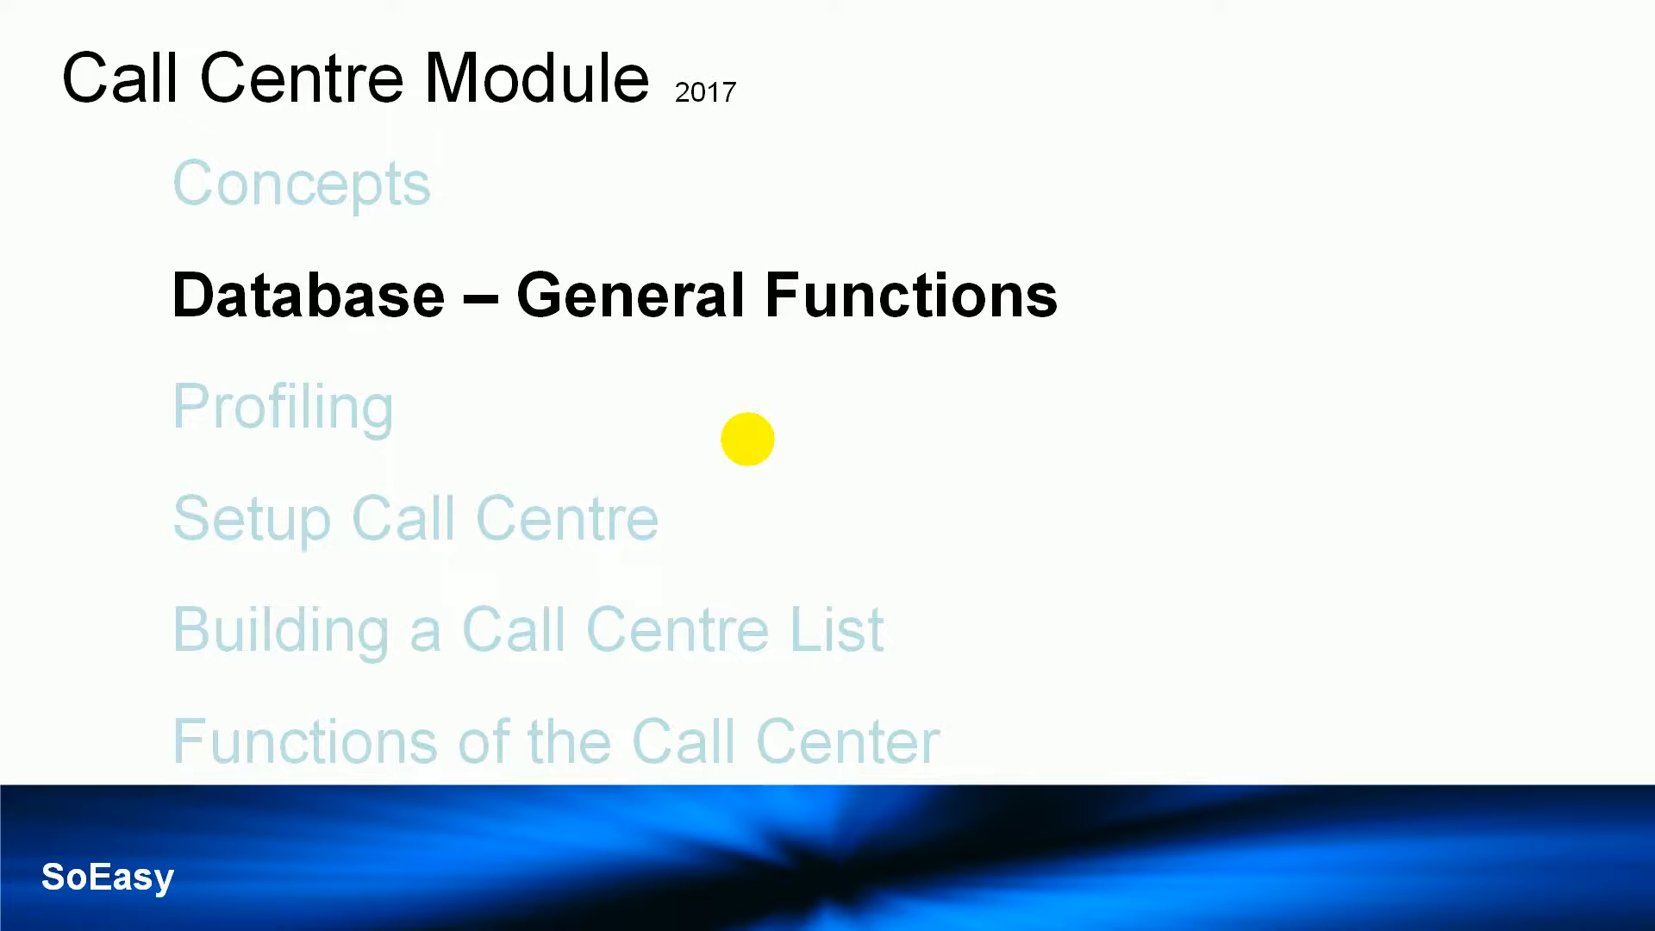
{"action": "key", "text": "Right"}
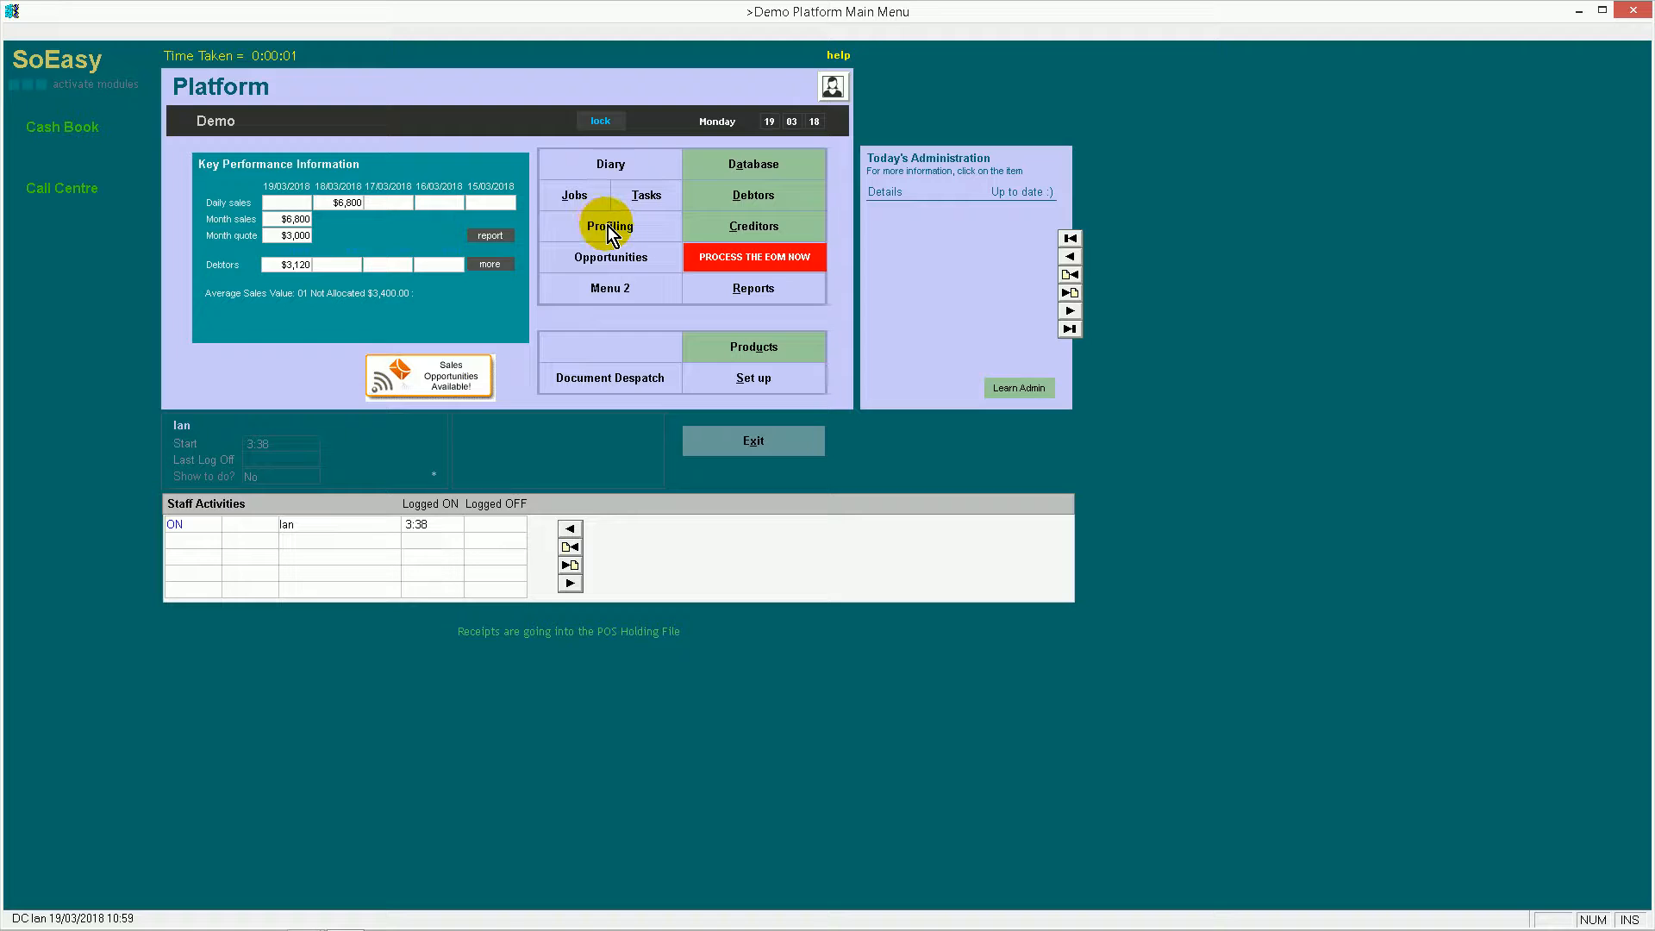
Open Profiling and review the overviews for Groups, Divisions and Reps
{"action": "left_click", "coordinate": [608, 227]}
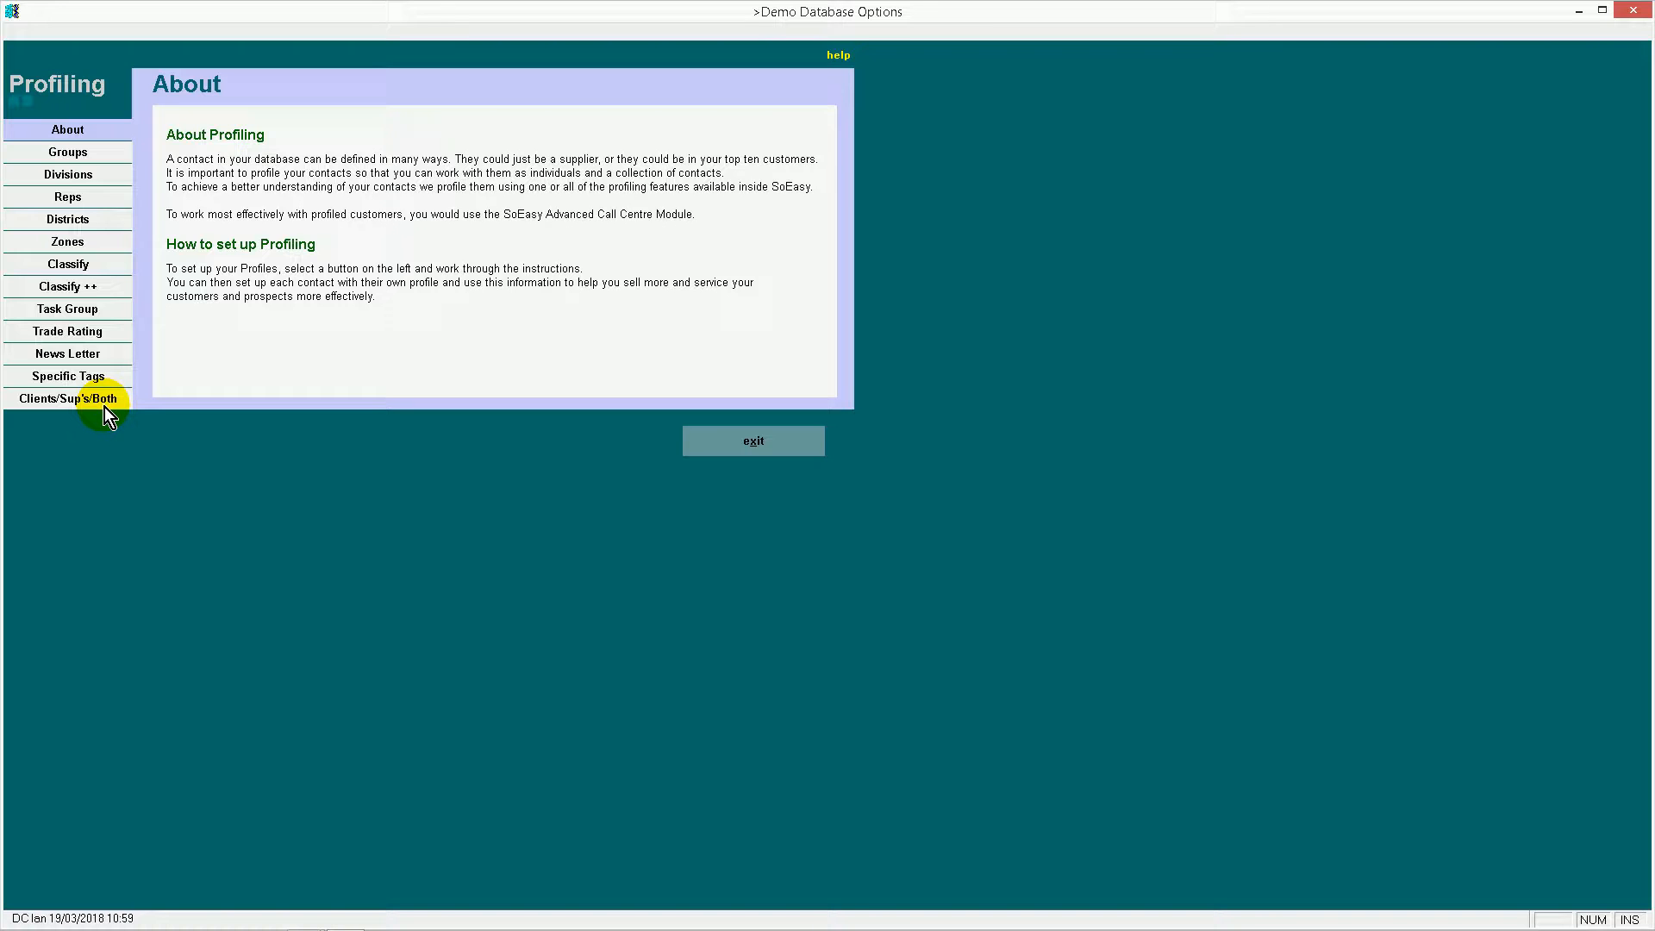
{"action": "left_click", "coordinate": [106, 157]}
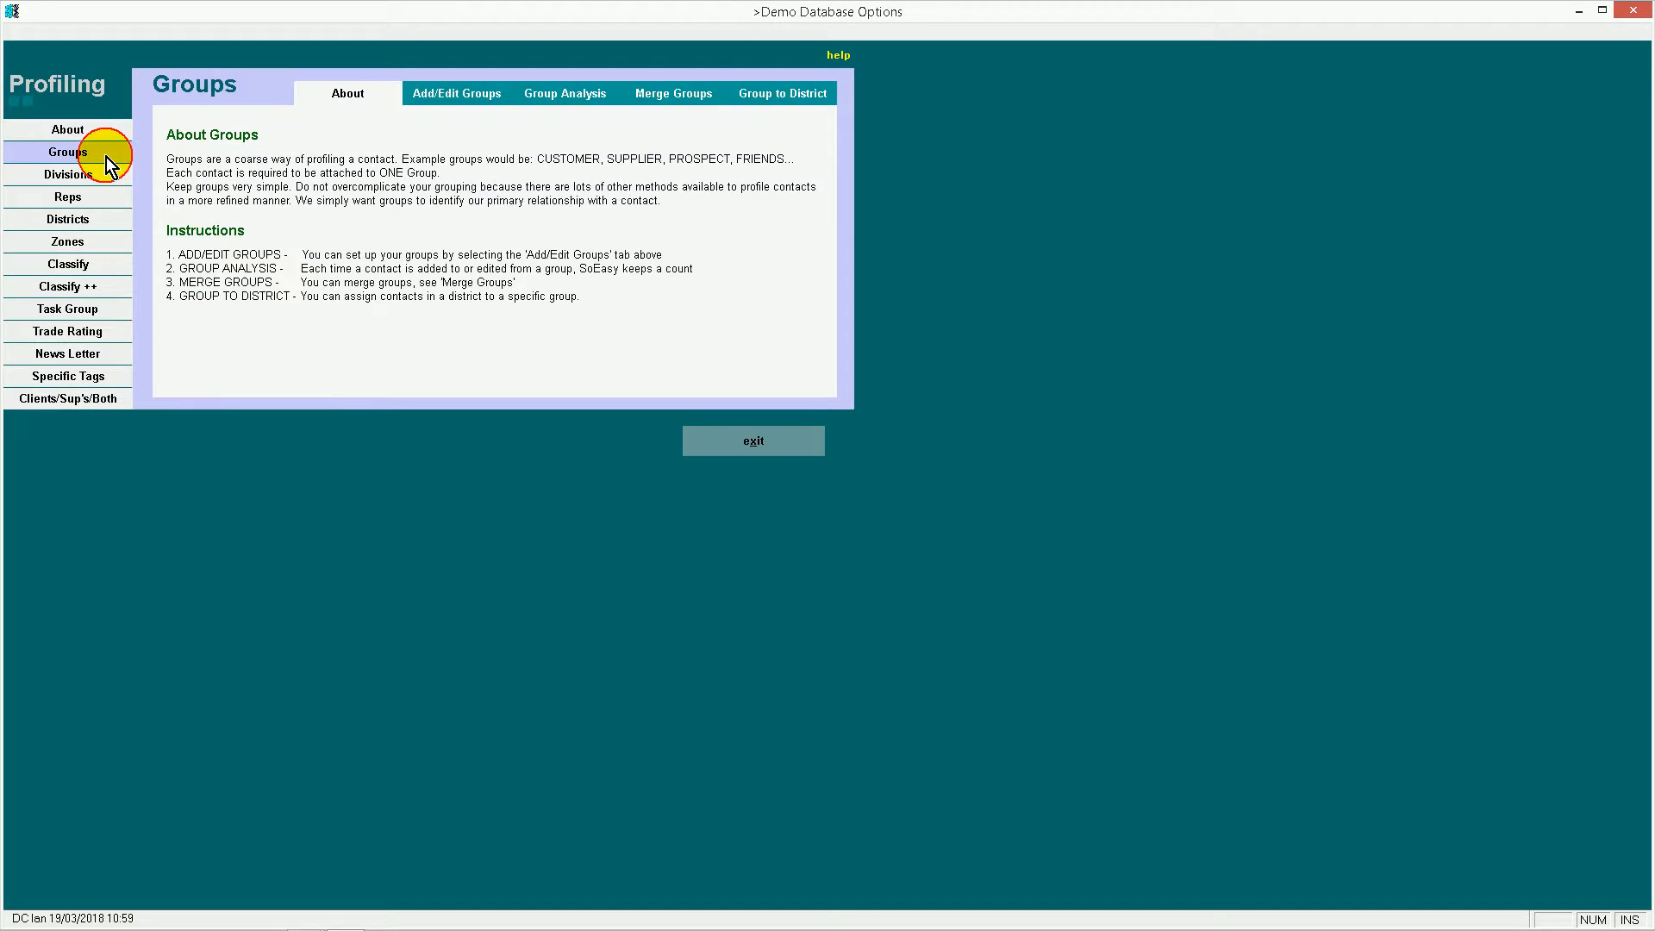
{"action": "left_click", "coordinate": [101, 183]}
{"action": "left_click", "coordinate": [98, 202]}
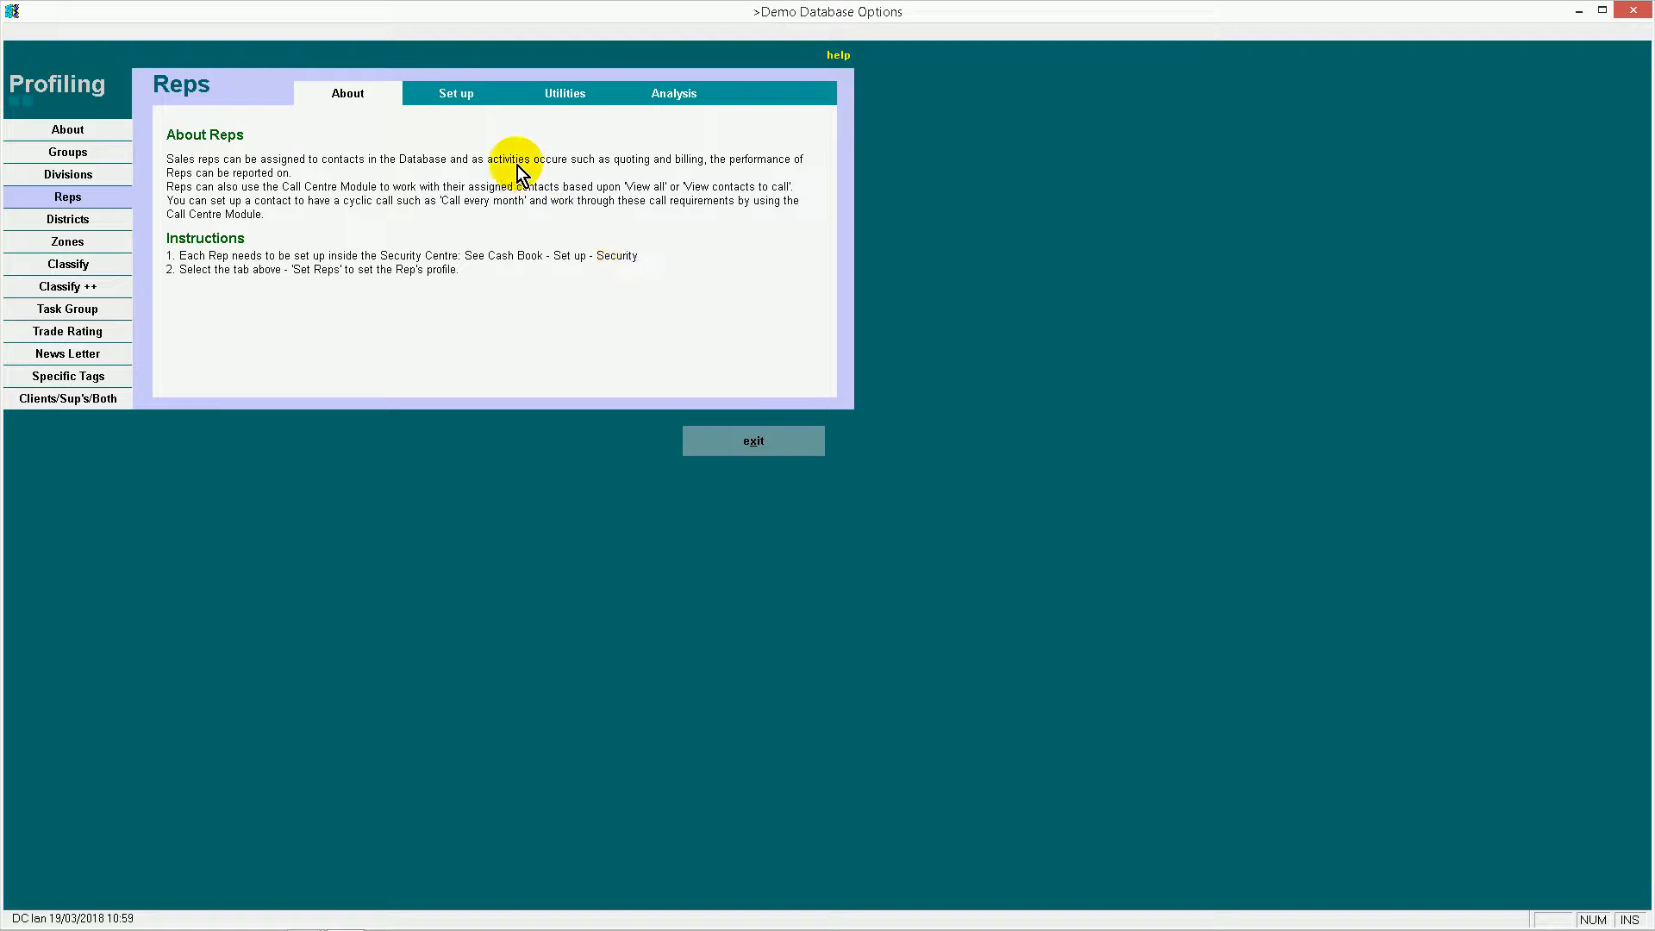
In the Reps setup, set the first listed rep to display as a sales rep when billing clients, and leave Profiling
{"action": "left_click", "coordinate": [453, 93]}
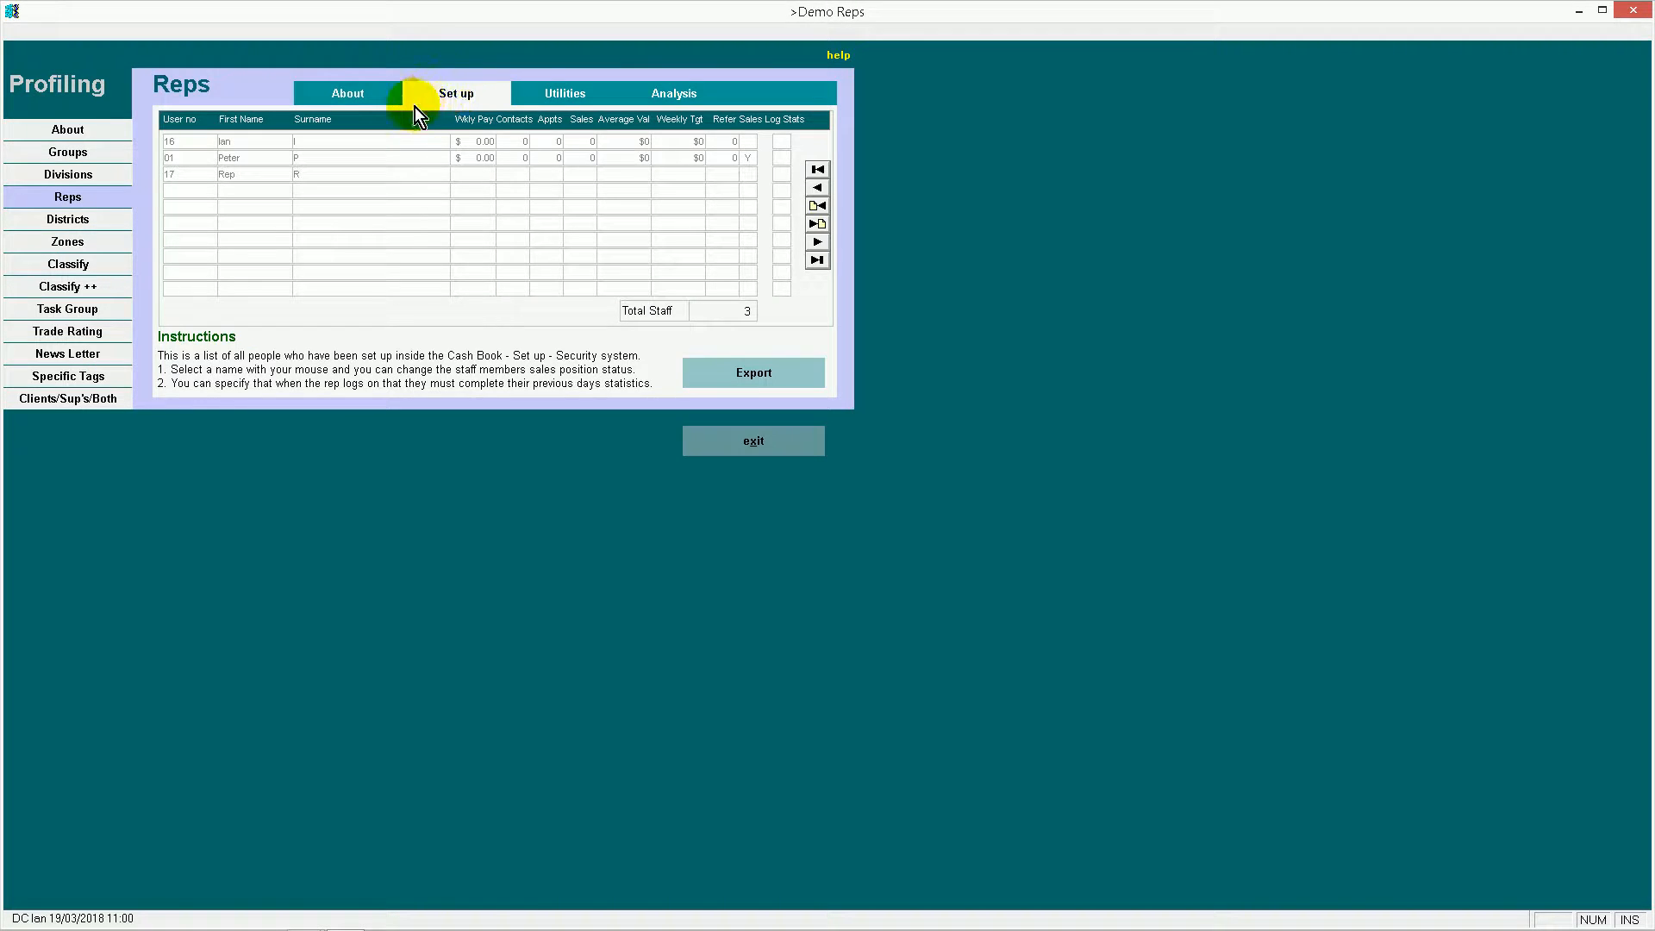
{"action": "left_click", "coordinate": [278, 143]}
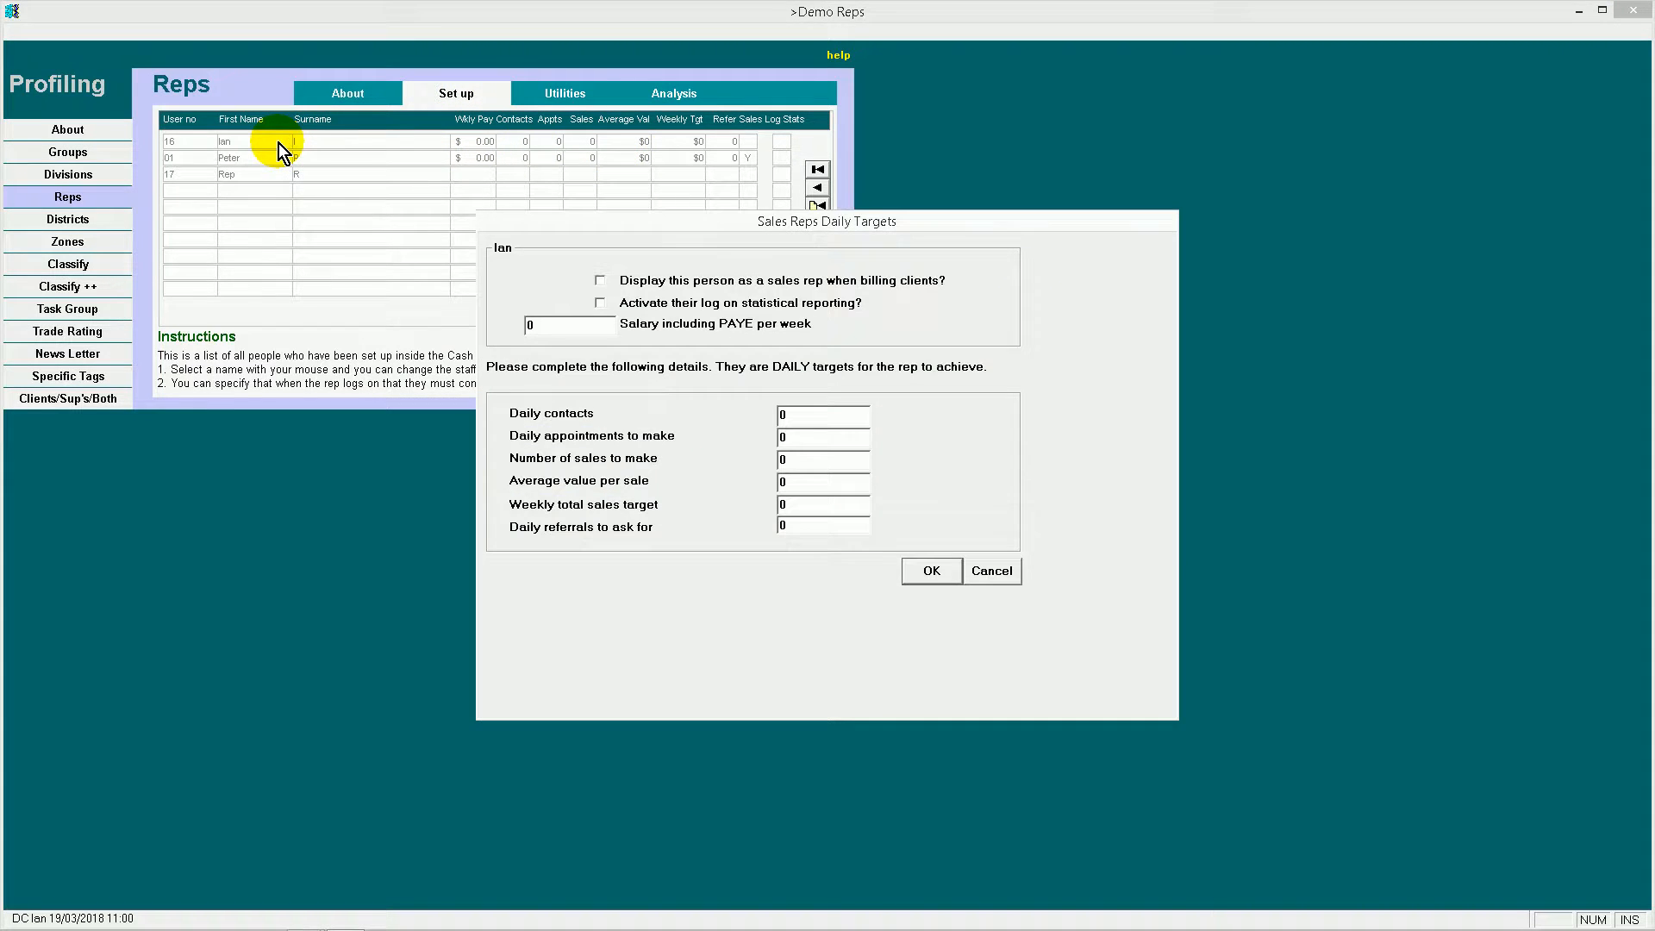
{"action": "left_click", "coordinate": [601, 281]}
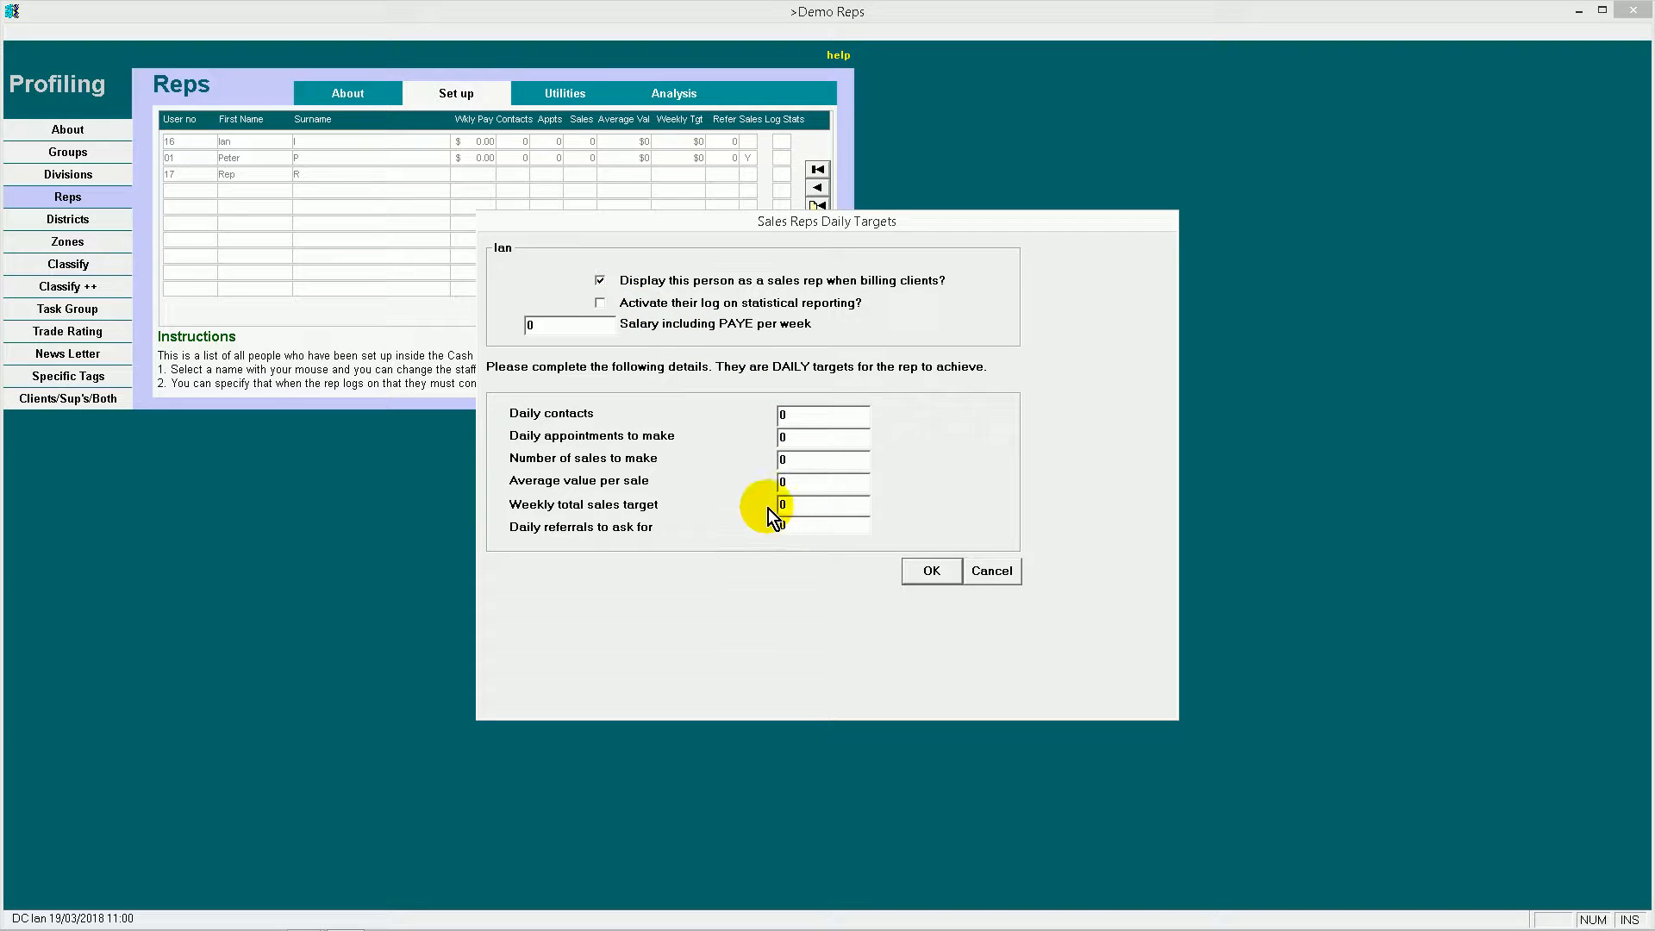
{"action": "left_click", "coordinate": [930, 572]}
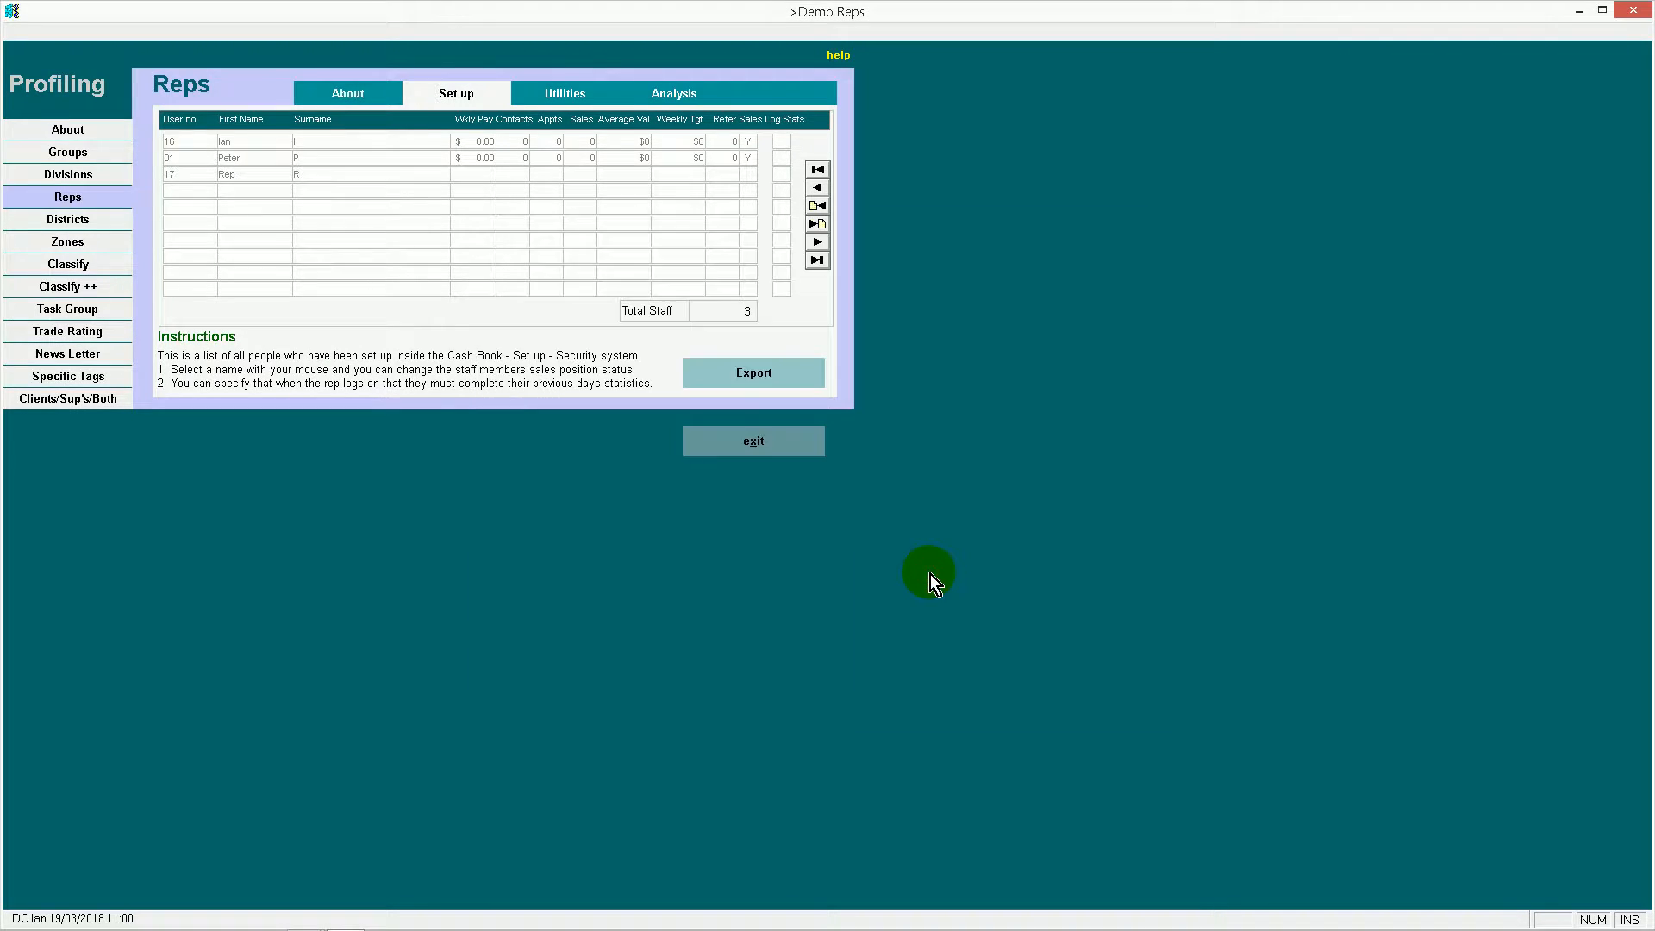
{"action": "left_click", "coordinate": [753, 442]}
{"action": "left_click", "coordinate": [753, 441]}
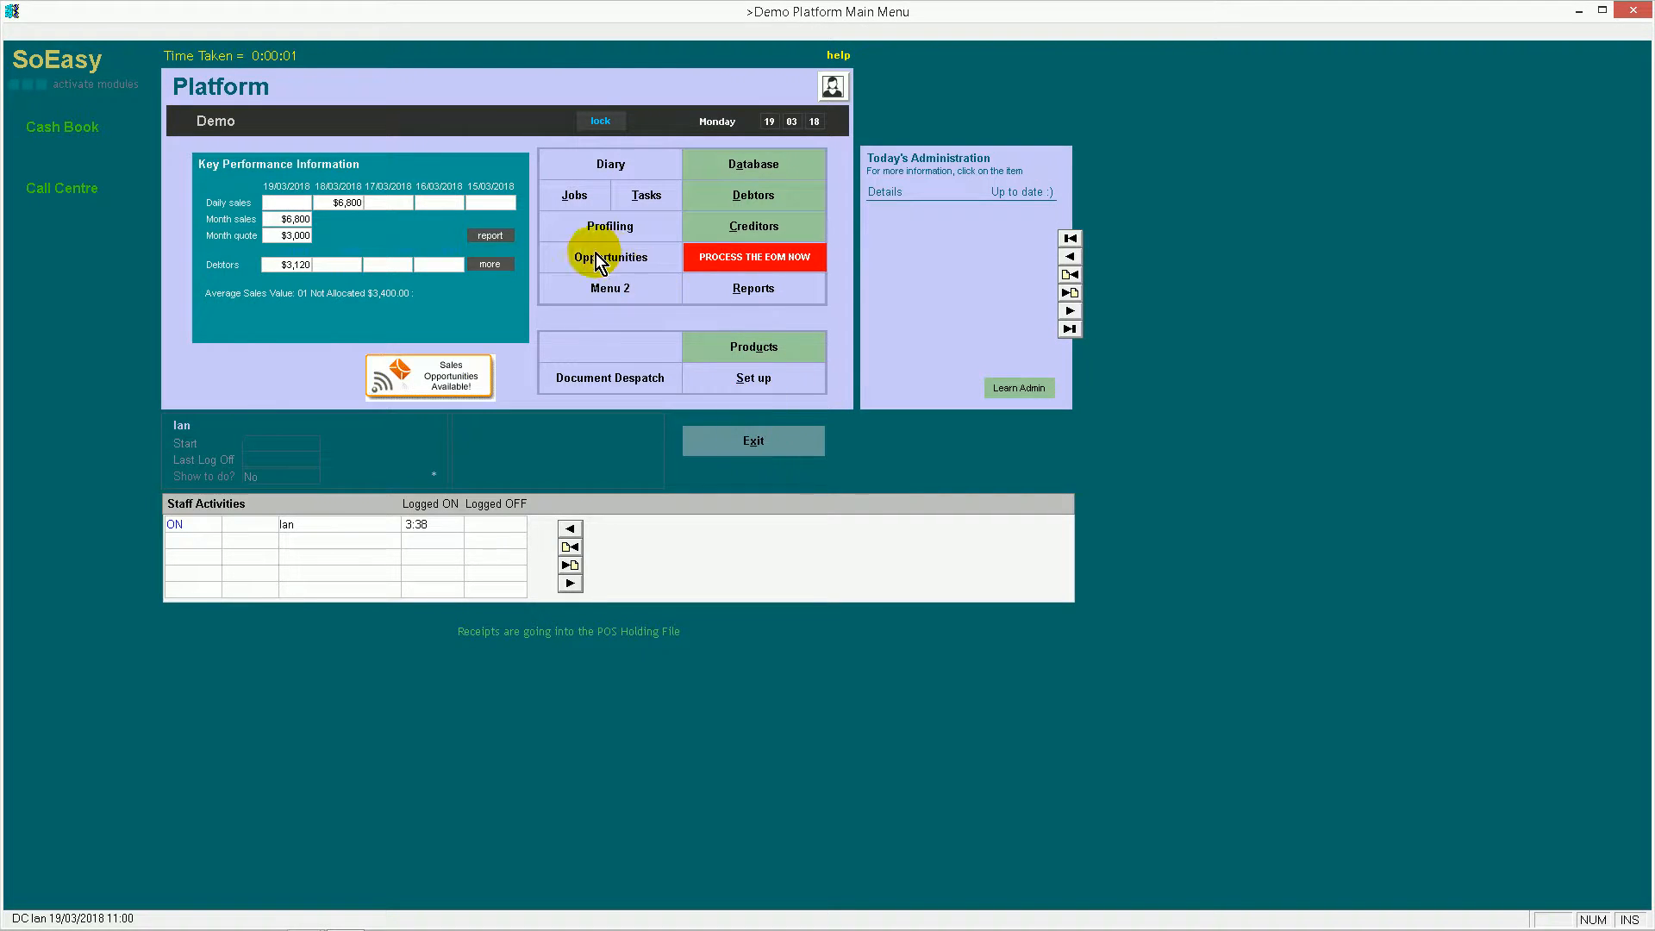
Check which reps can be attached to the first Database contact, and cancel the selection without changing the rep
{"action": "double_click", "coordinate": [237, 185]}
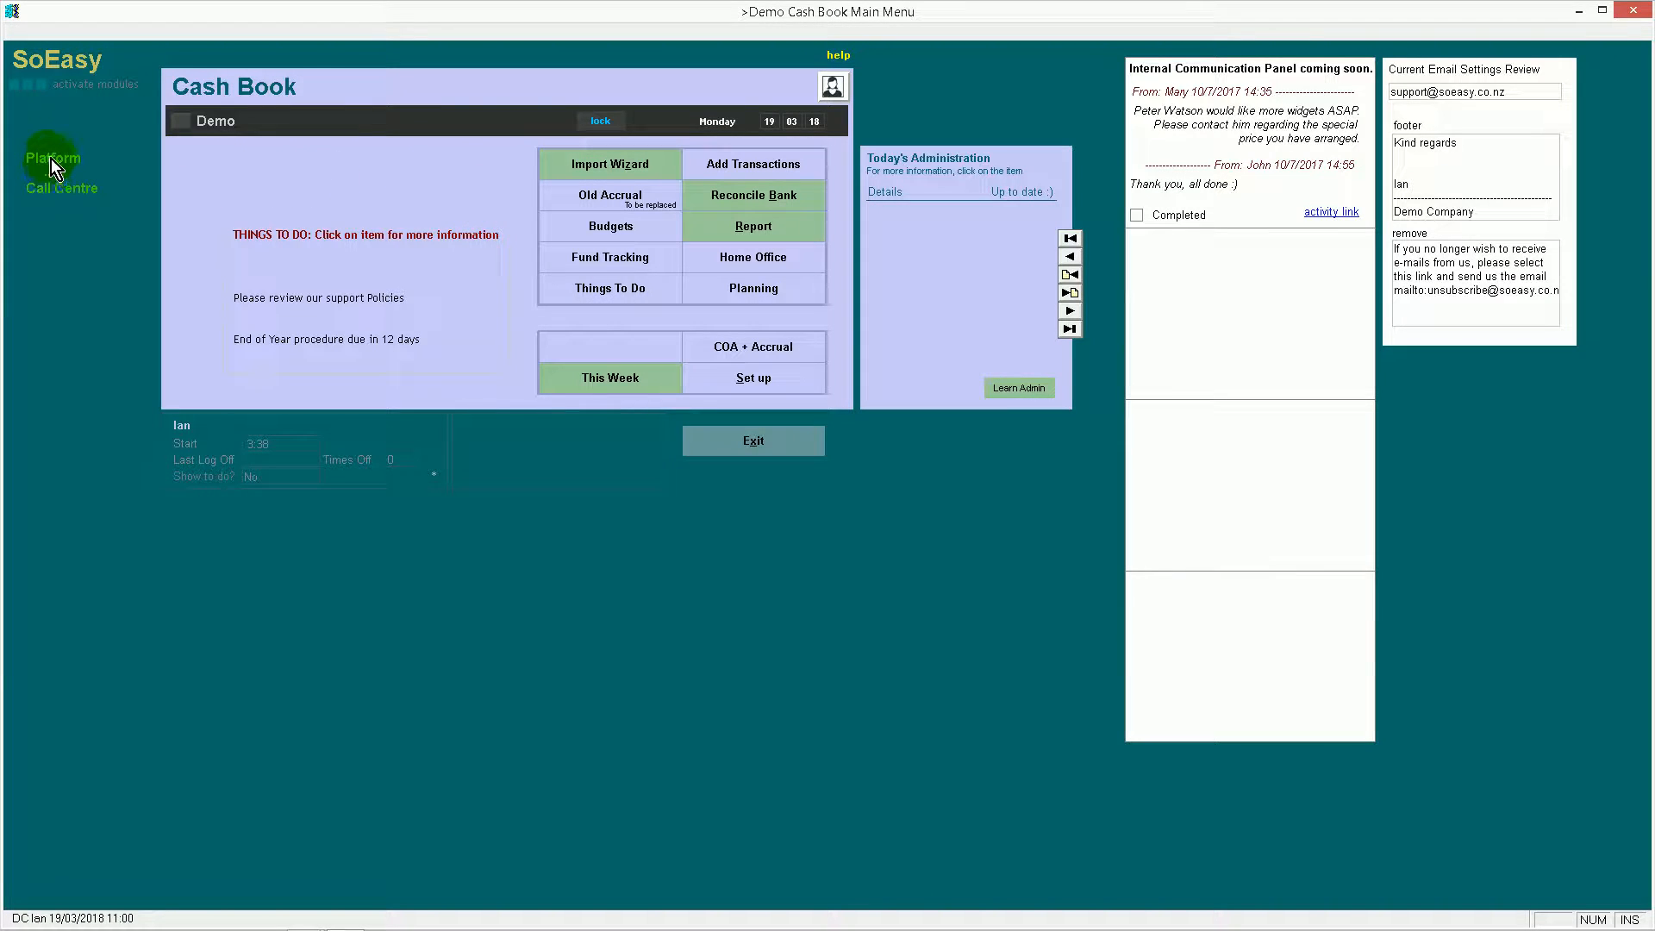
{"action": "left_click", "coordinate": [50, 158]}
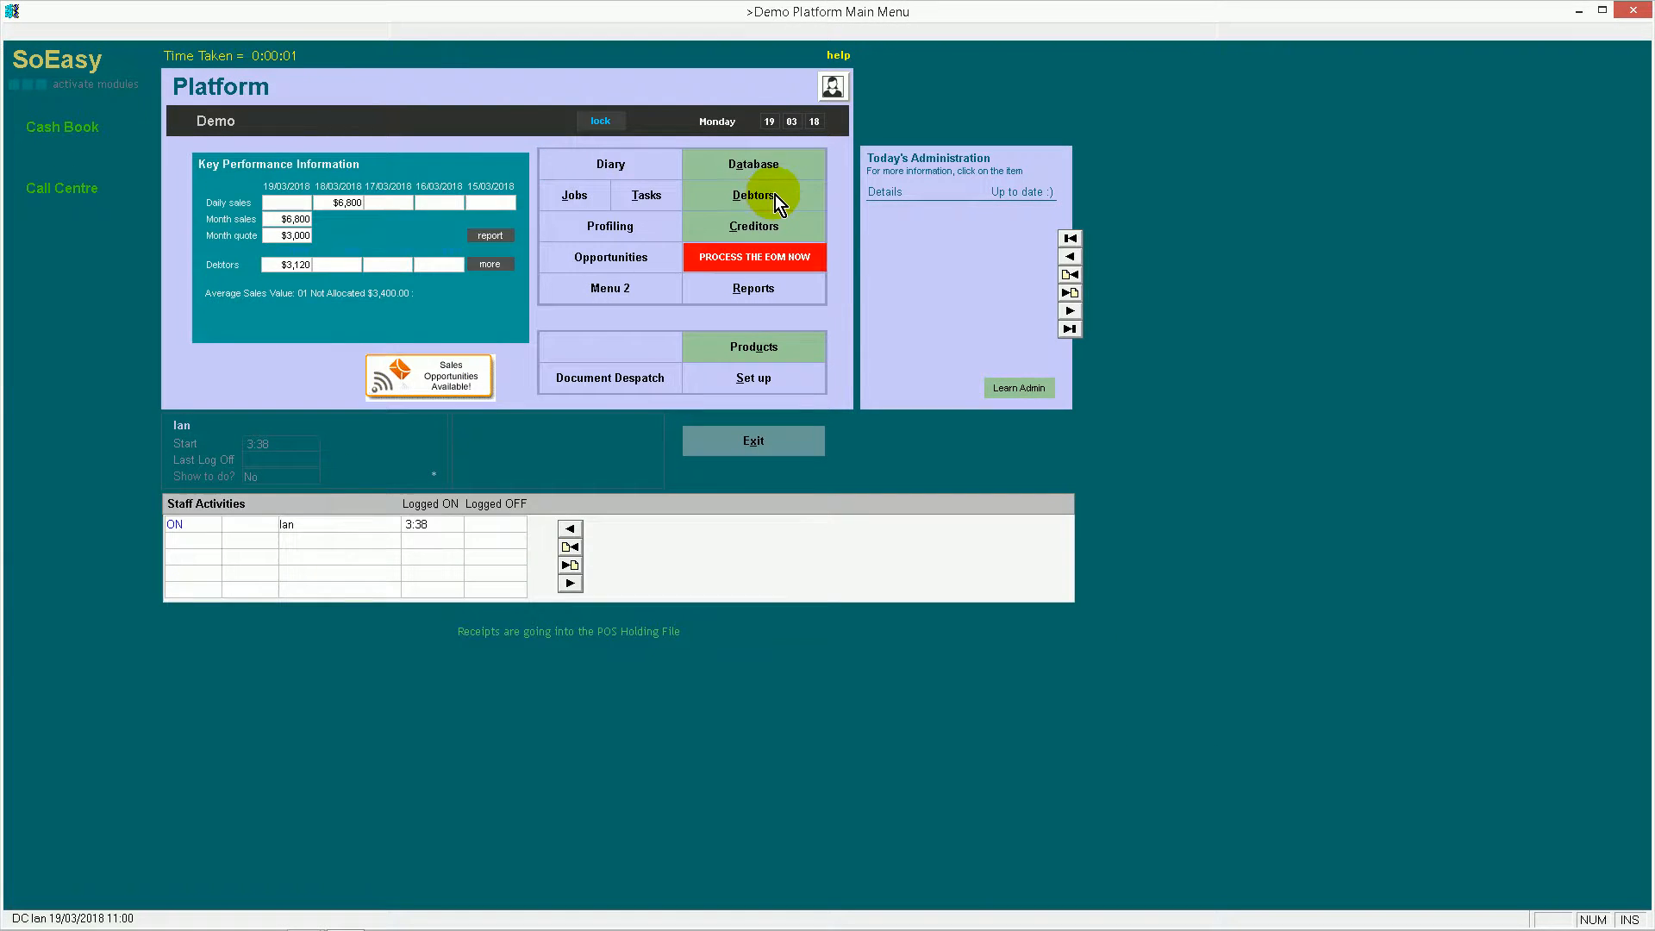
{"action": "left_click", "coordinate": [767, 165]}
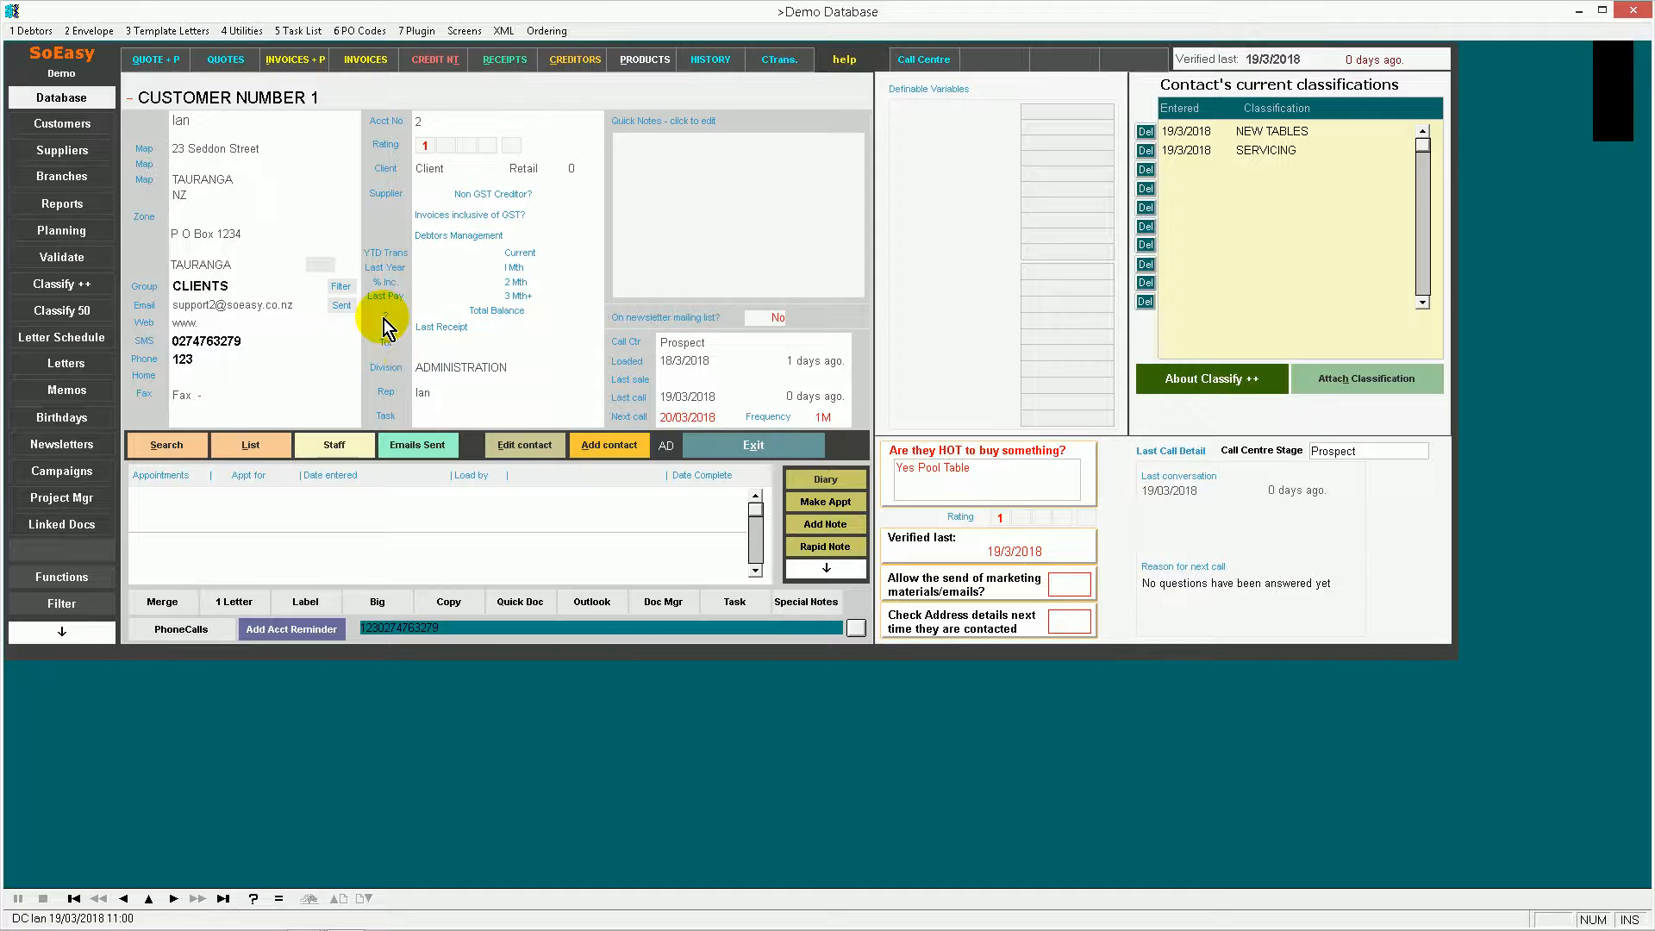
{"action": "left_click", "coordinate": [381, 395]}
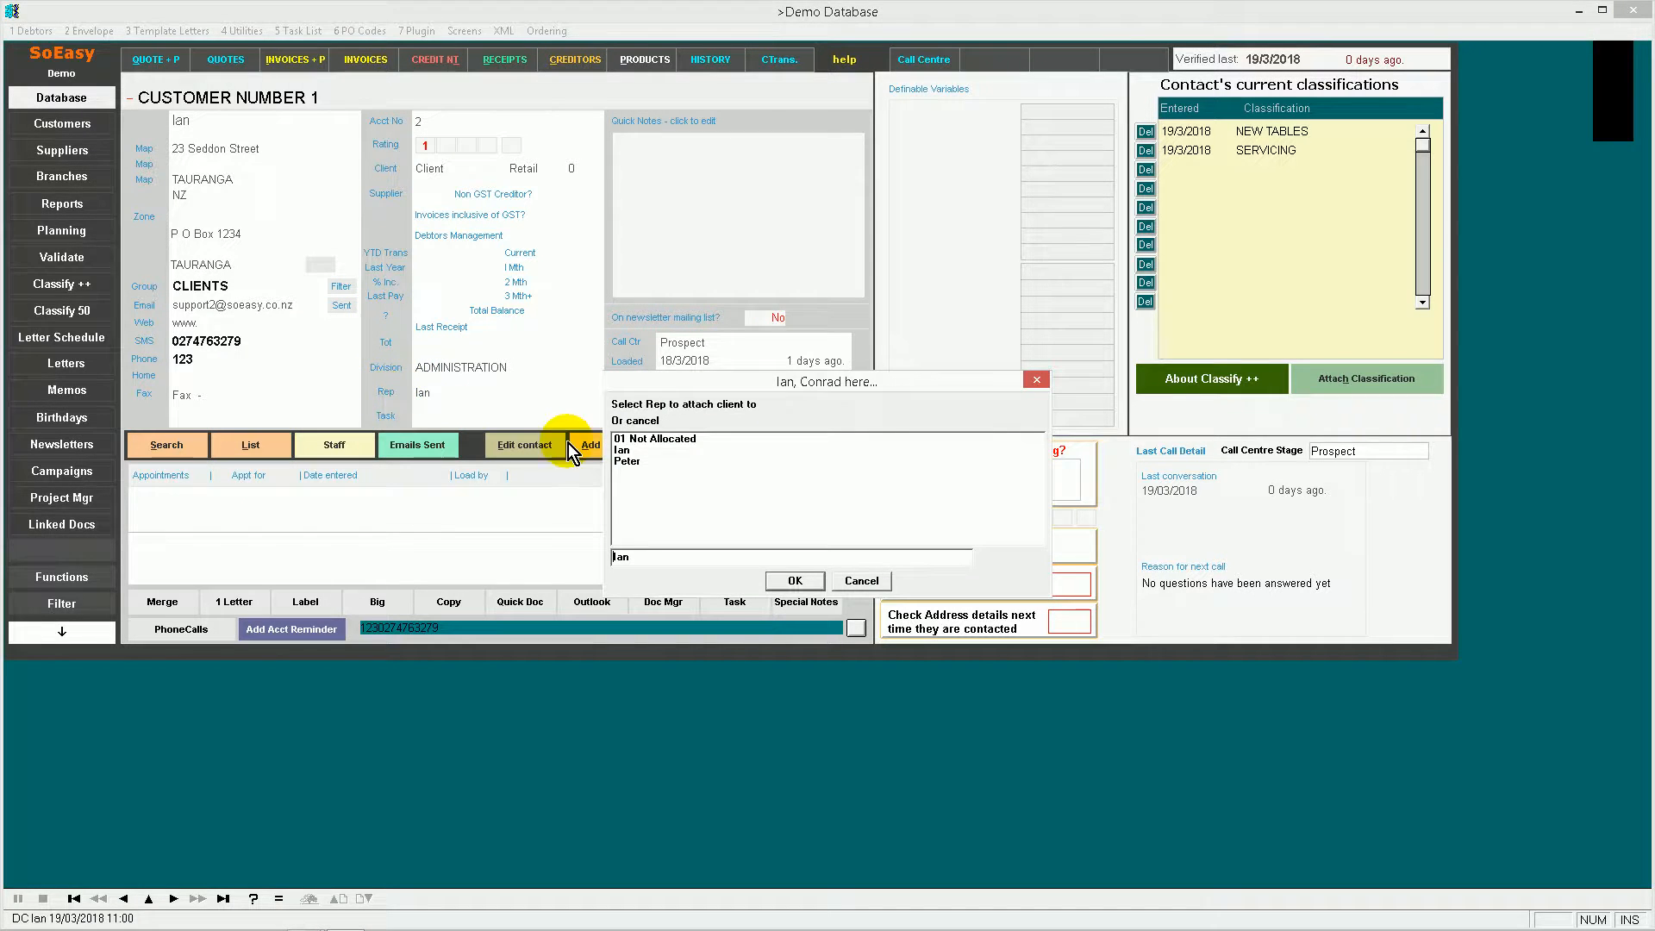
{"action": "left_click", "coordinate": [624, 450]}
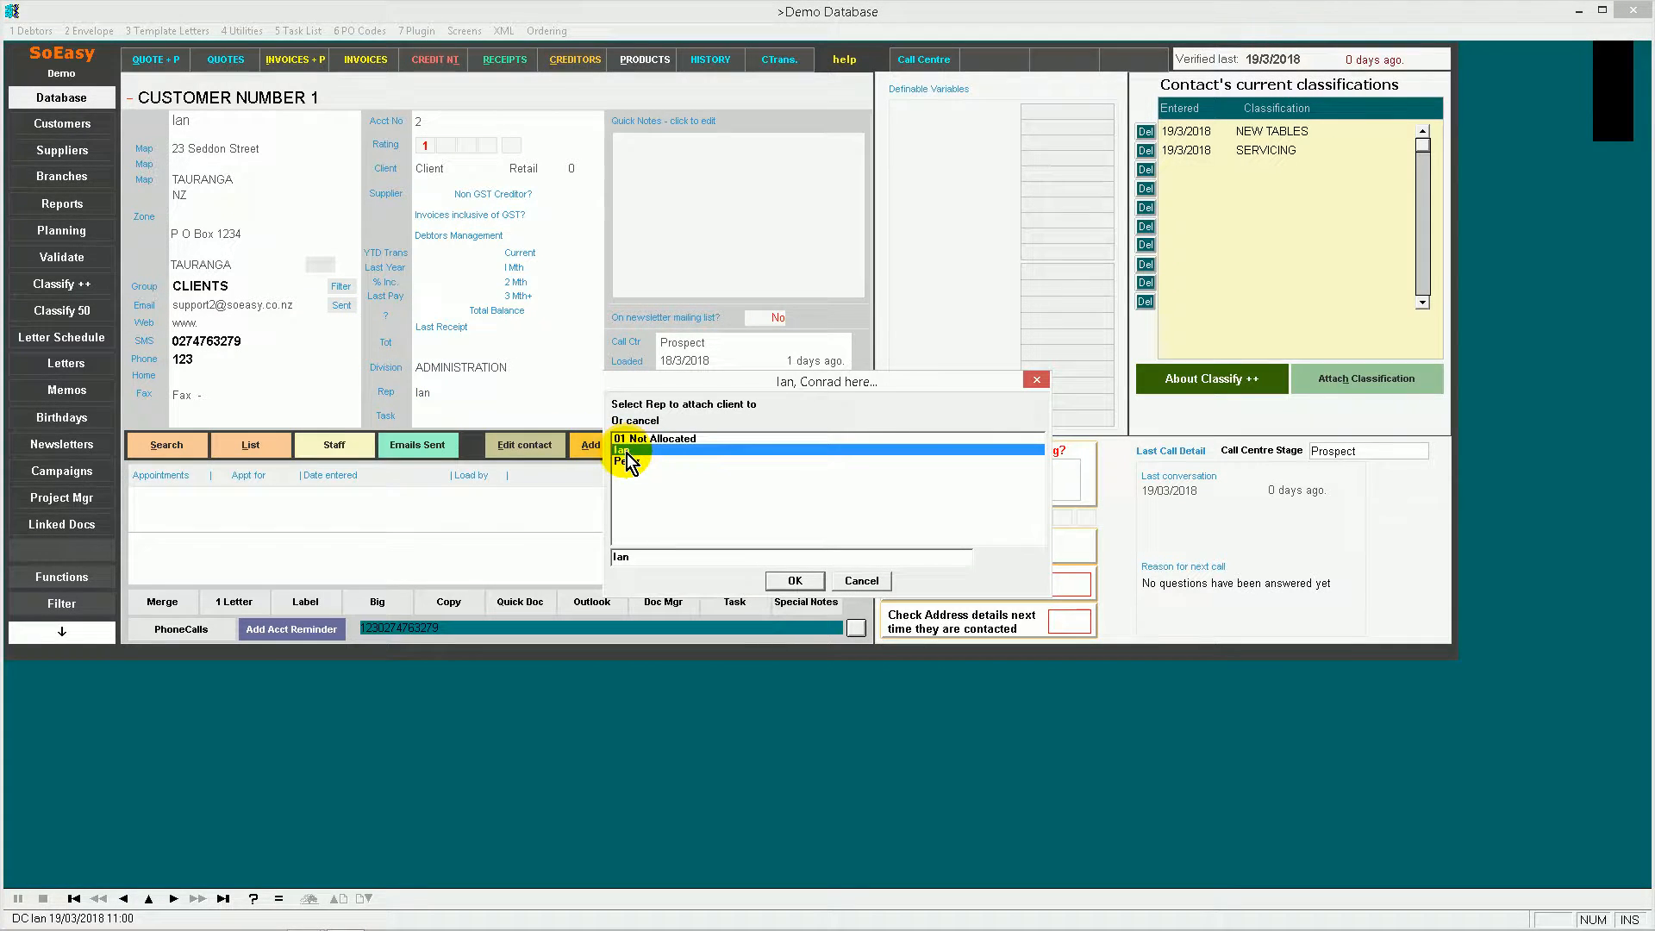
{"action": "left_click", "coordinate": [862, 580]}
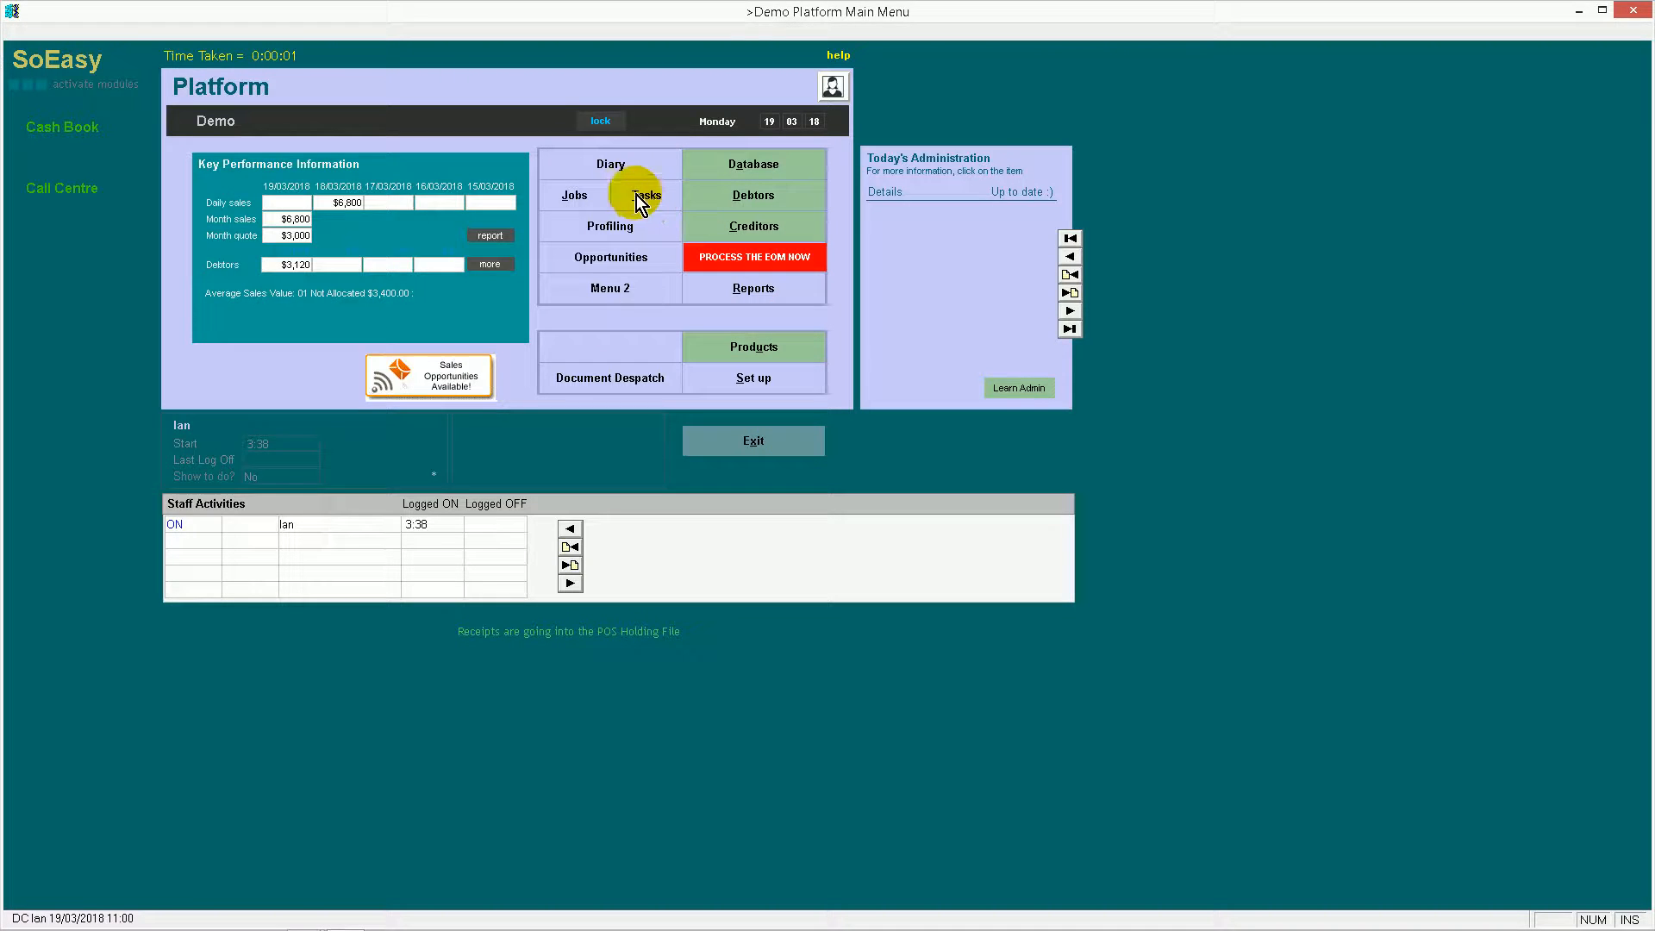
Review the 50 definable marketing fields in Profiling's Classify setup, cancelling without changes
{"action": "left_click", "coordinate": [607, 225]}
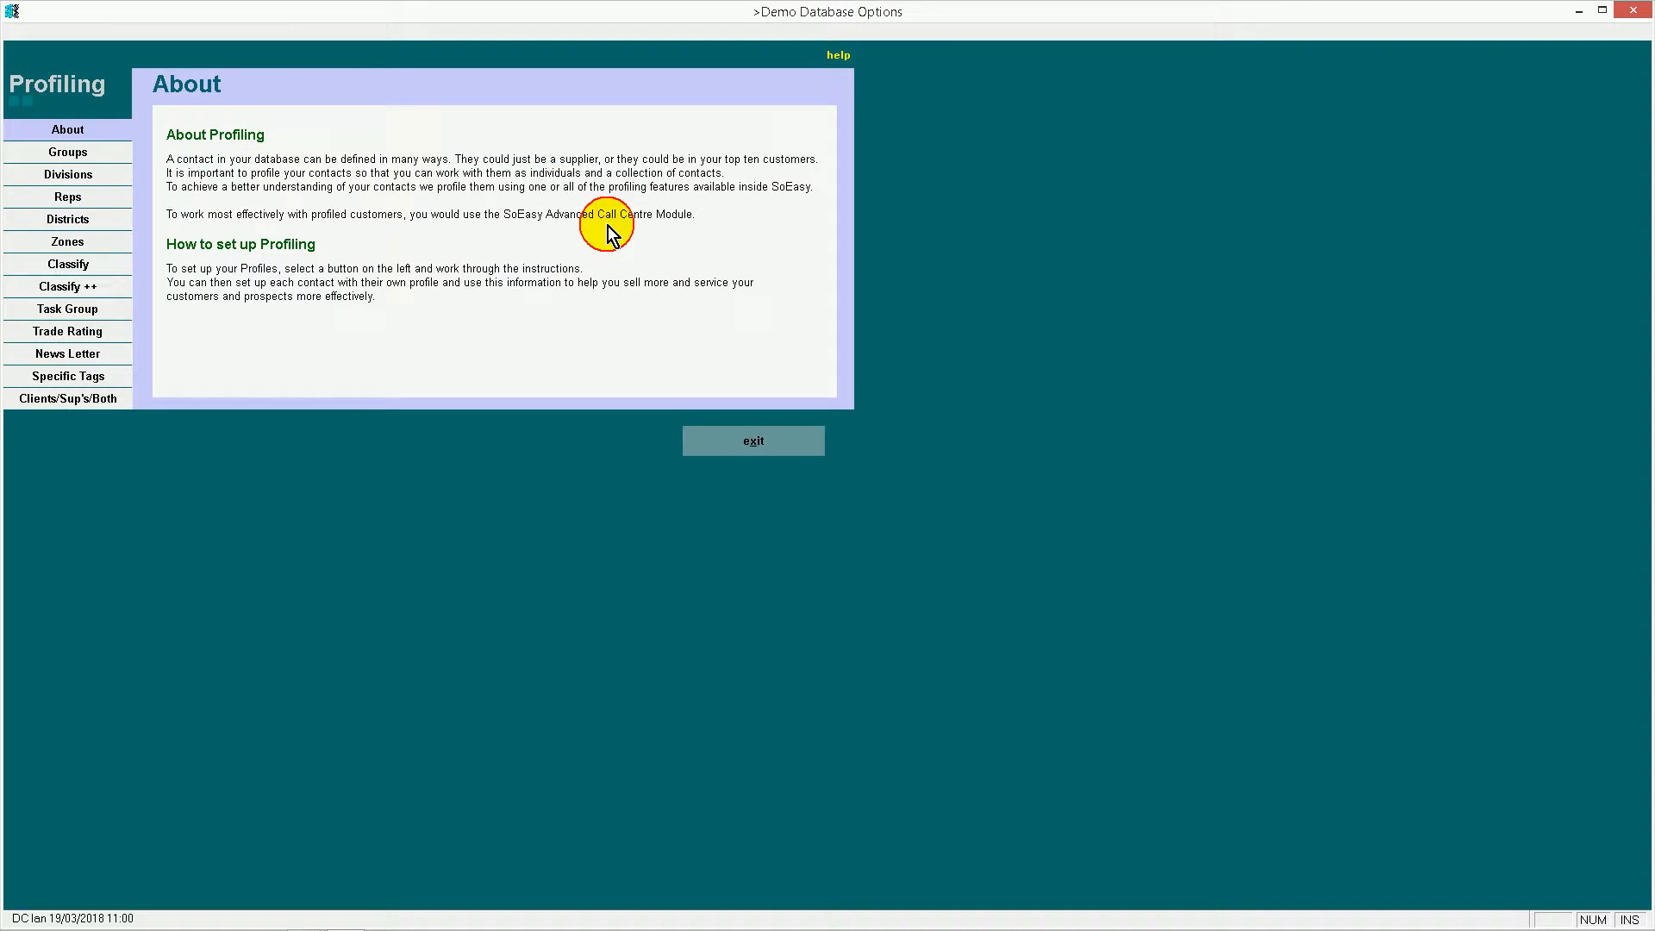
{"action": "left_click", "coordinate": [90, 266]}
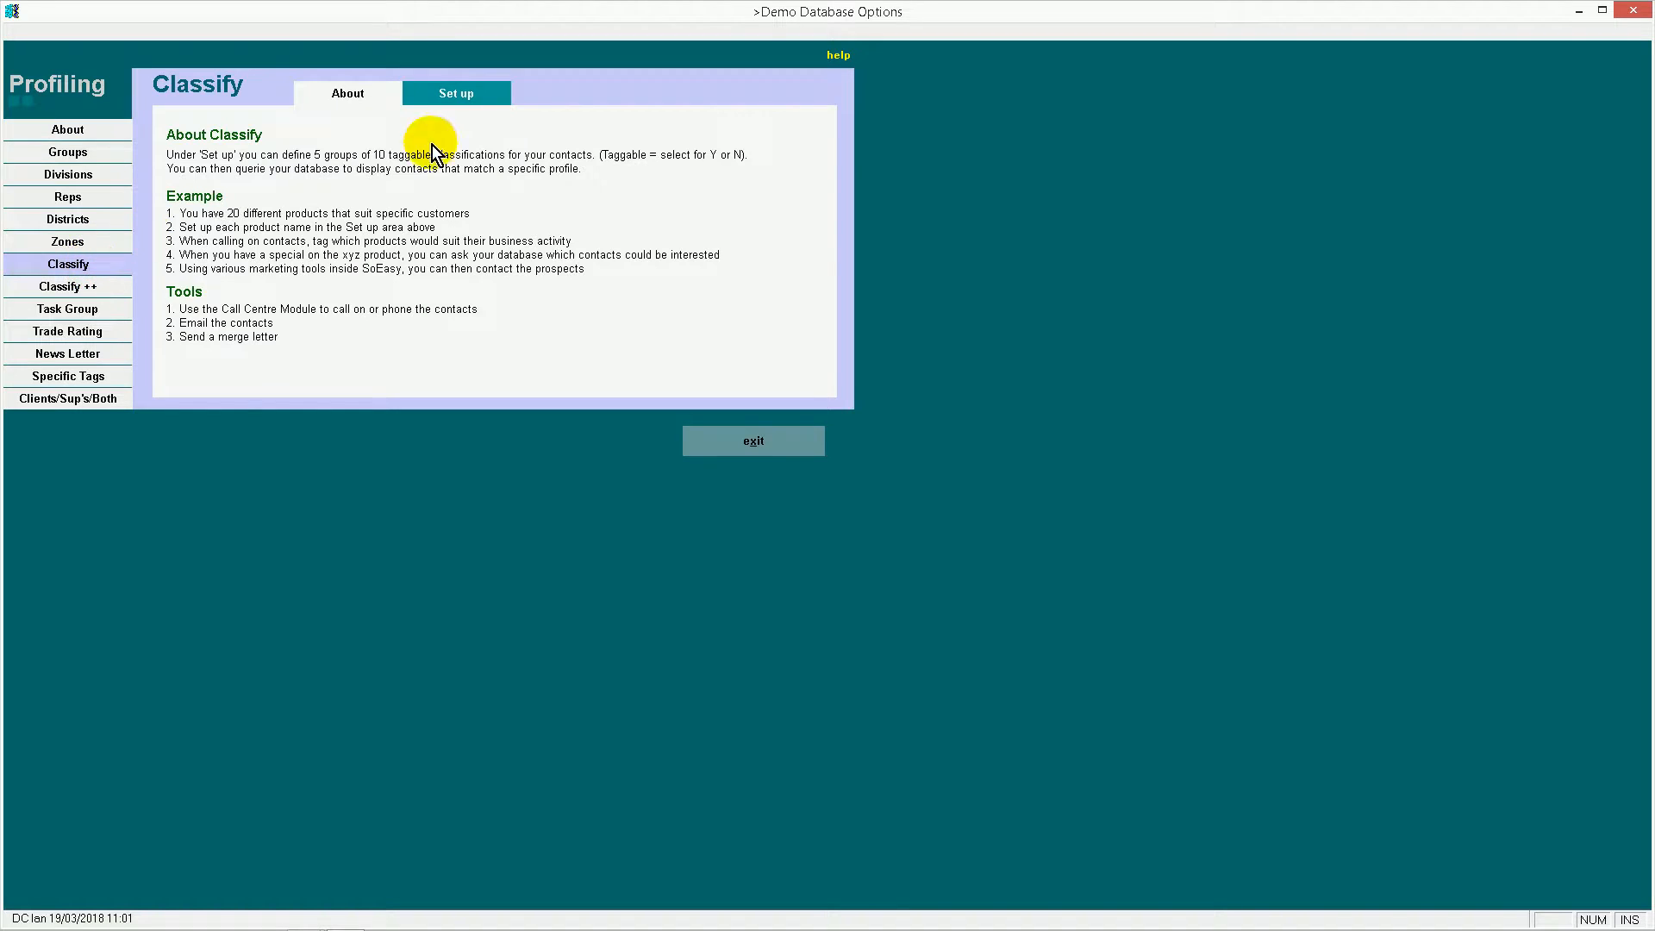
{"action": "left_click", "coordinate": [448, 95]}
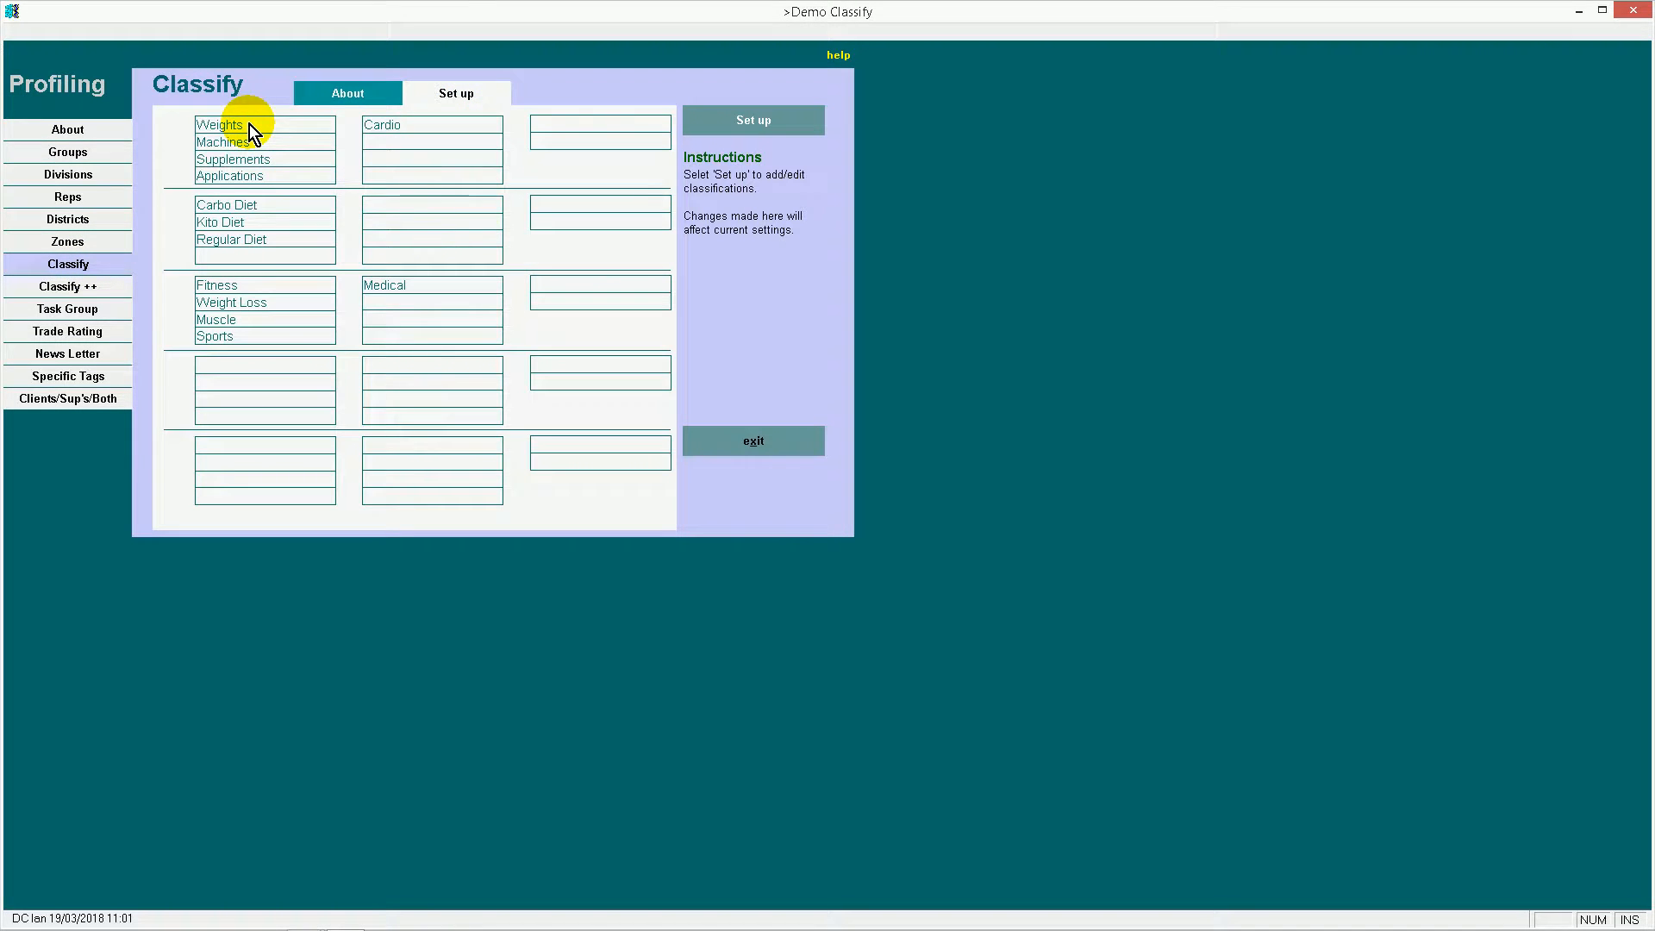
{"action": "left_click", "coordinate": [740, 122]}
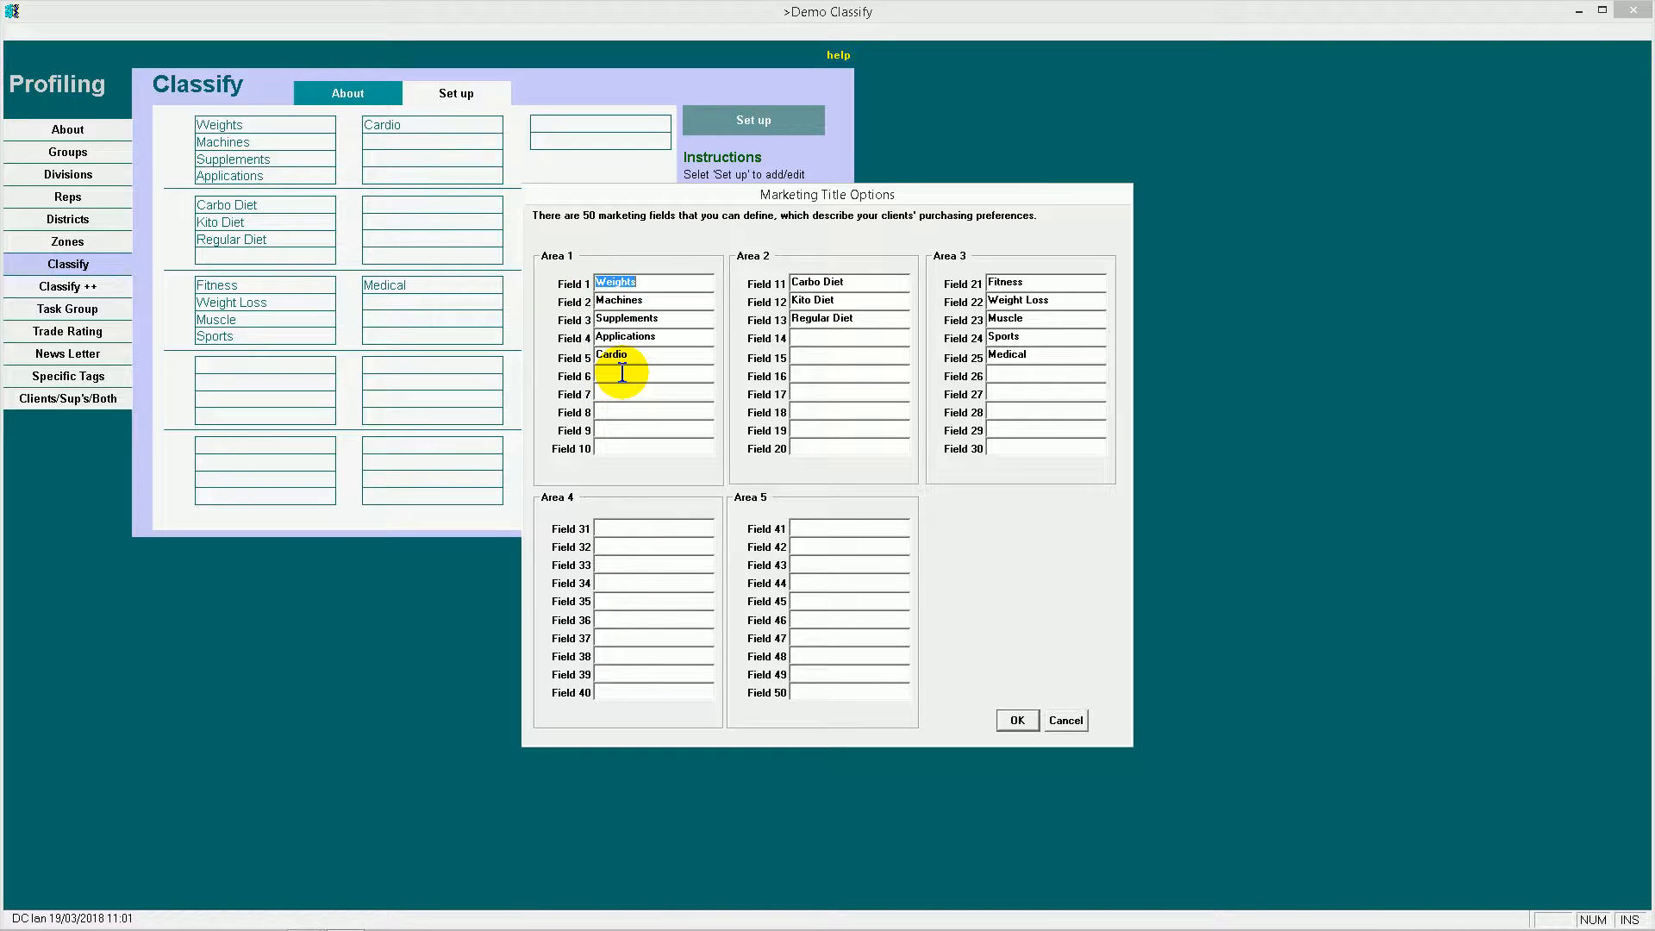
{"action": "left_click", "coordinate": [1065, 719]}
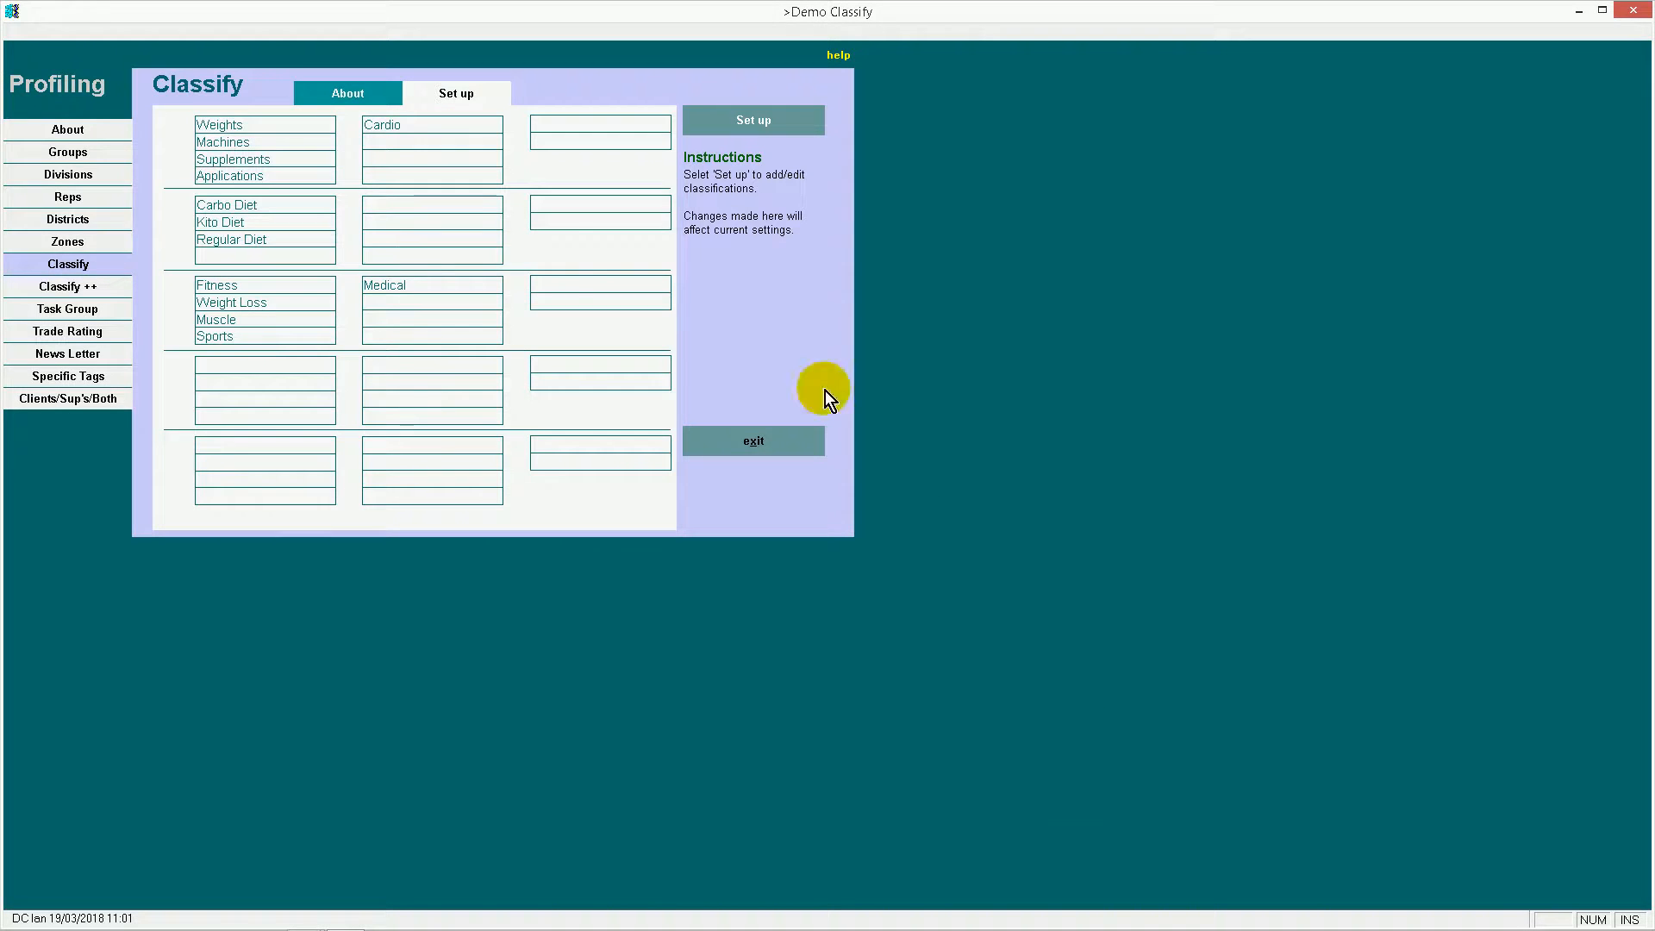
Review the Classify ++ overview and its master classifications list, and exit Profiling
{"action": "left_click", "coordinate": [85, 287]}
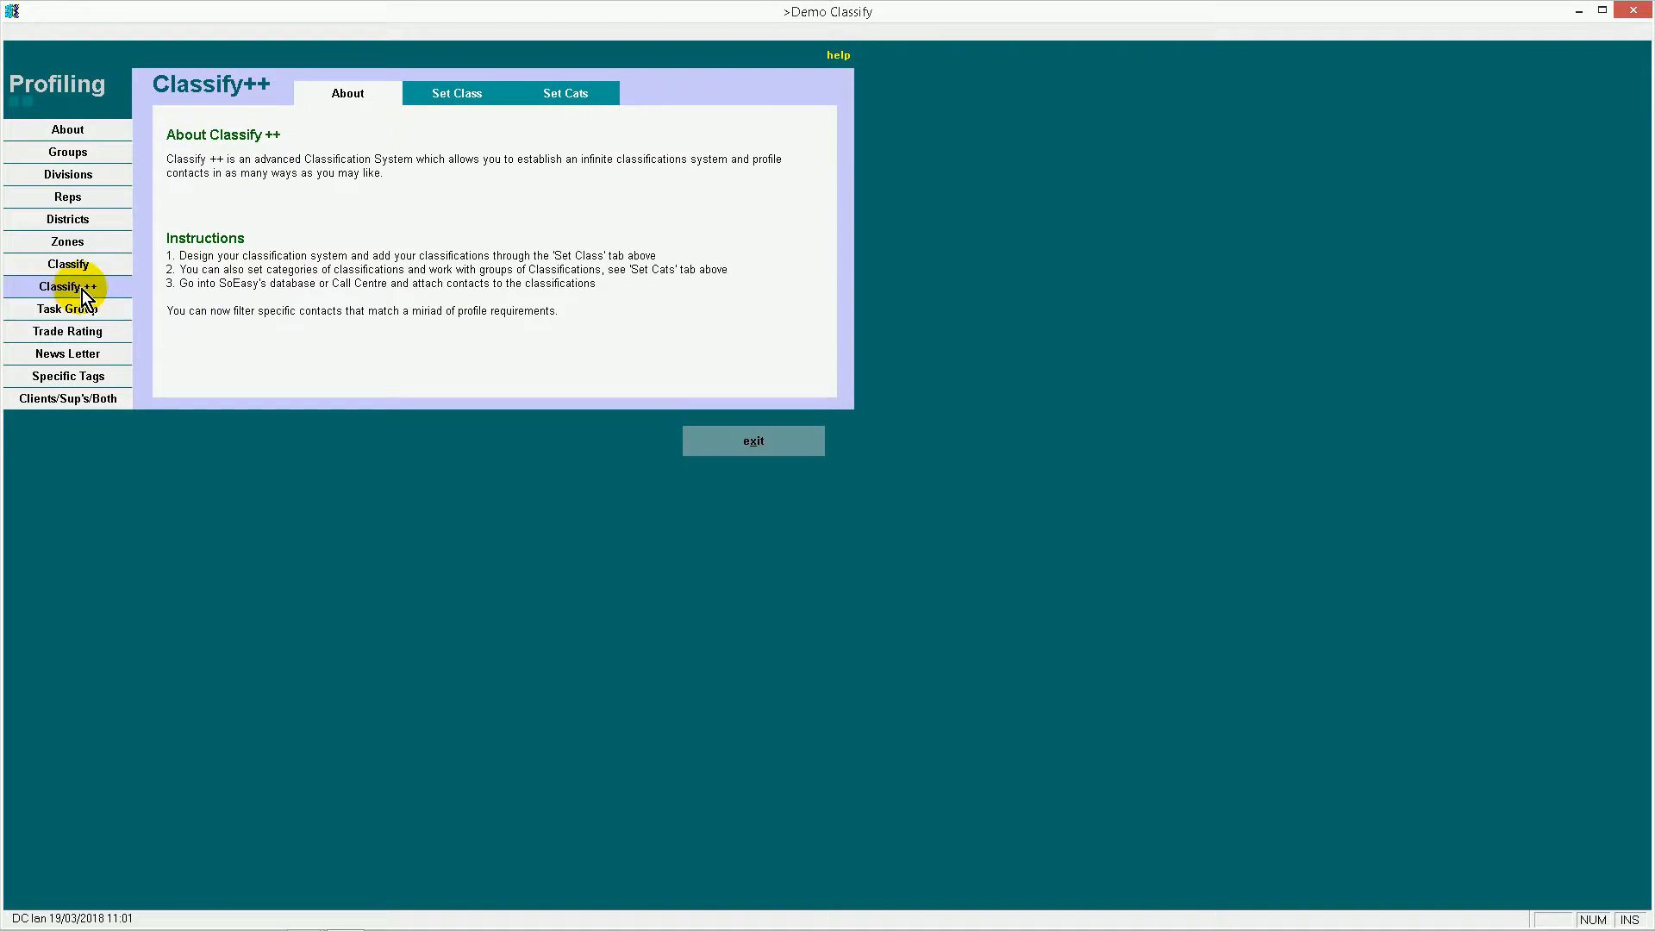
{"action": "left_click", "coordinate": [462, 98]}
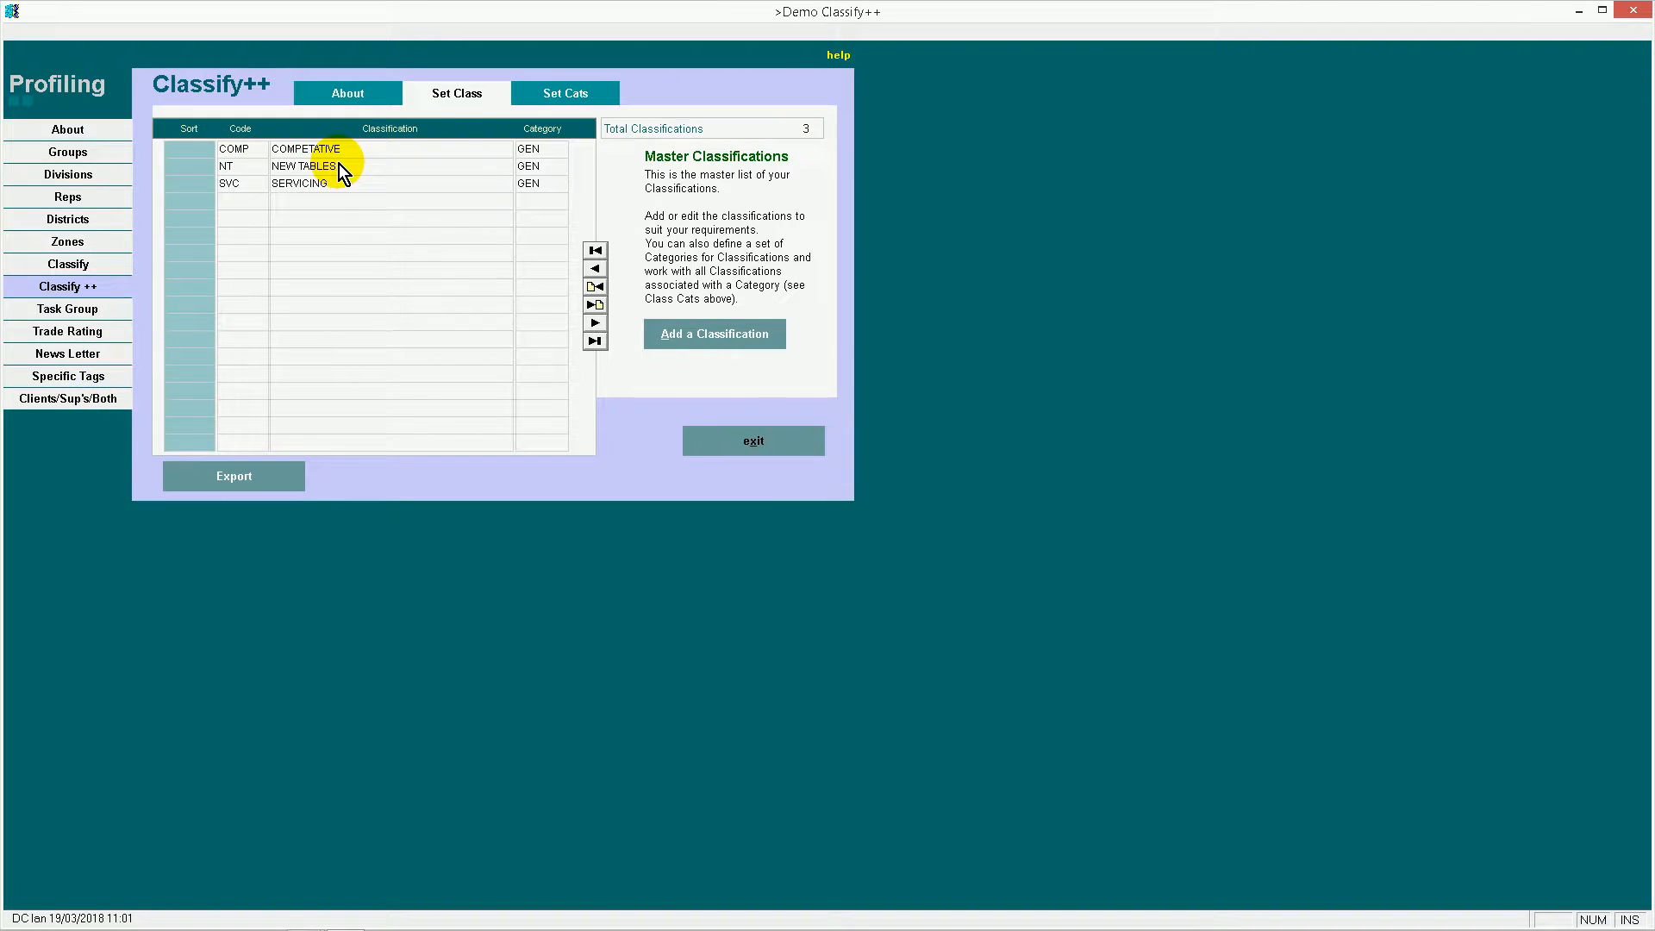
{"action": "left_click", "coordinate": [717, 449]}
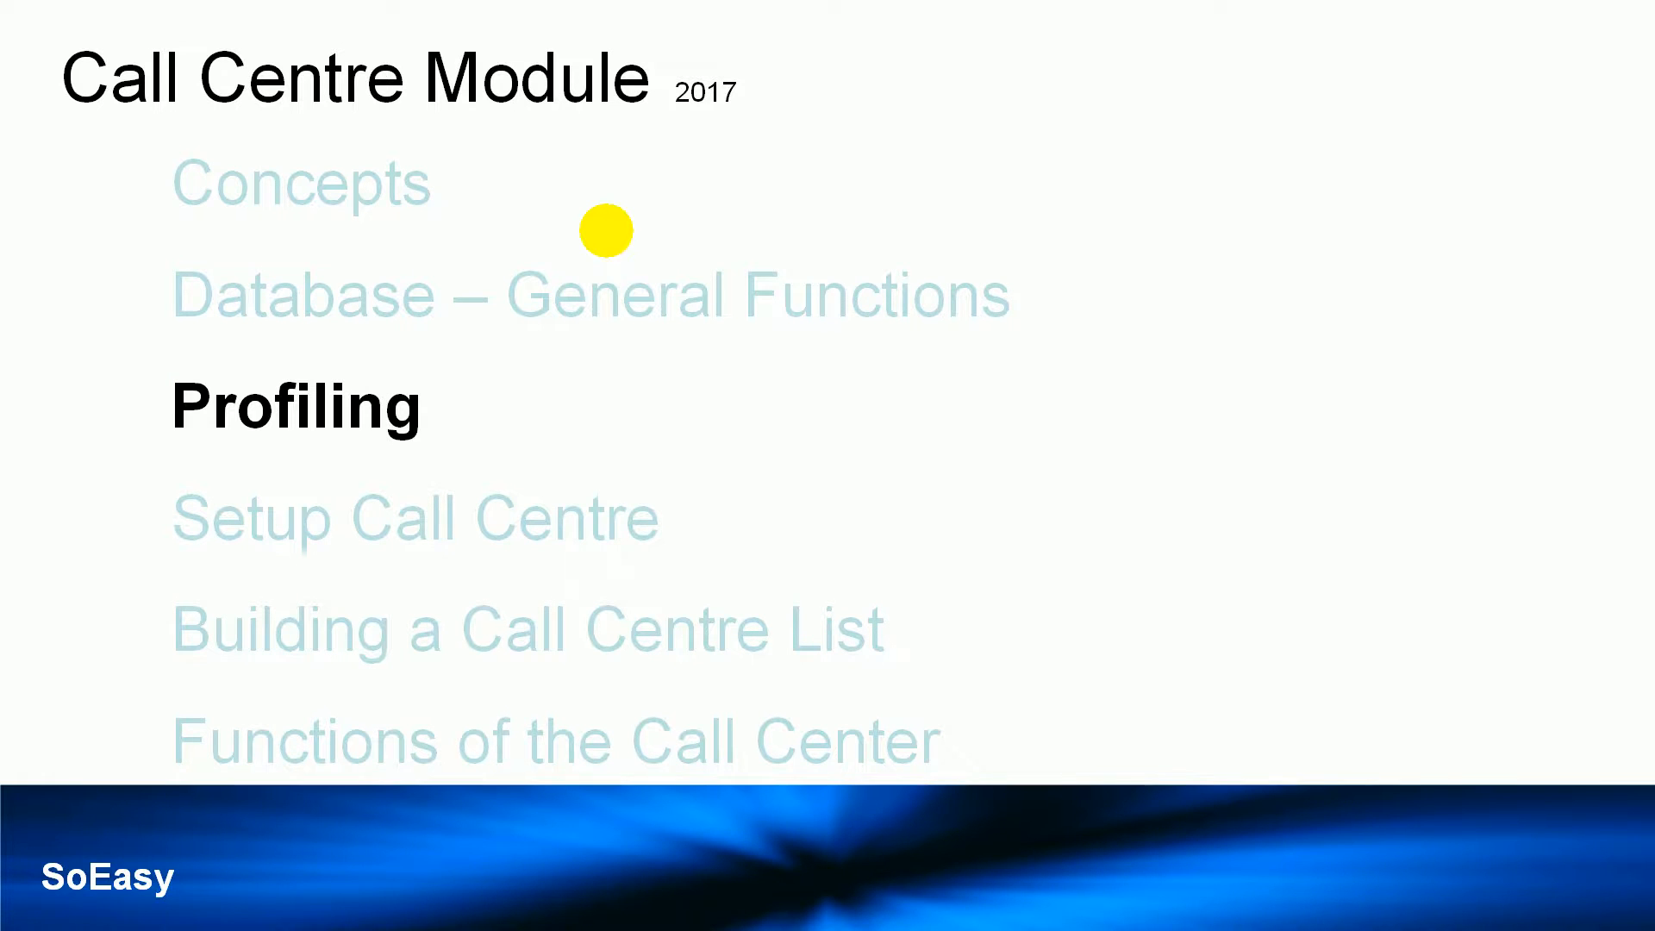
{"action": "left_click", "coordinate": [791, 482]}
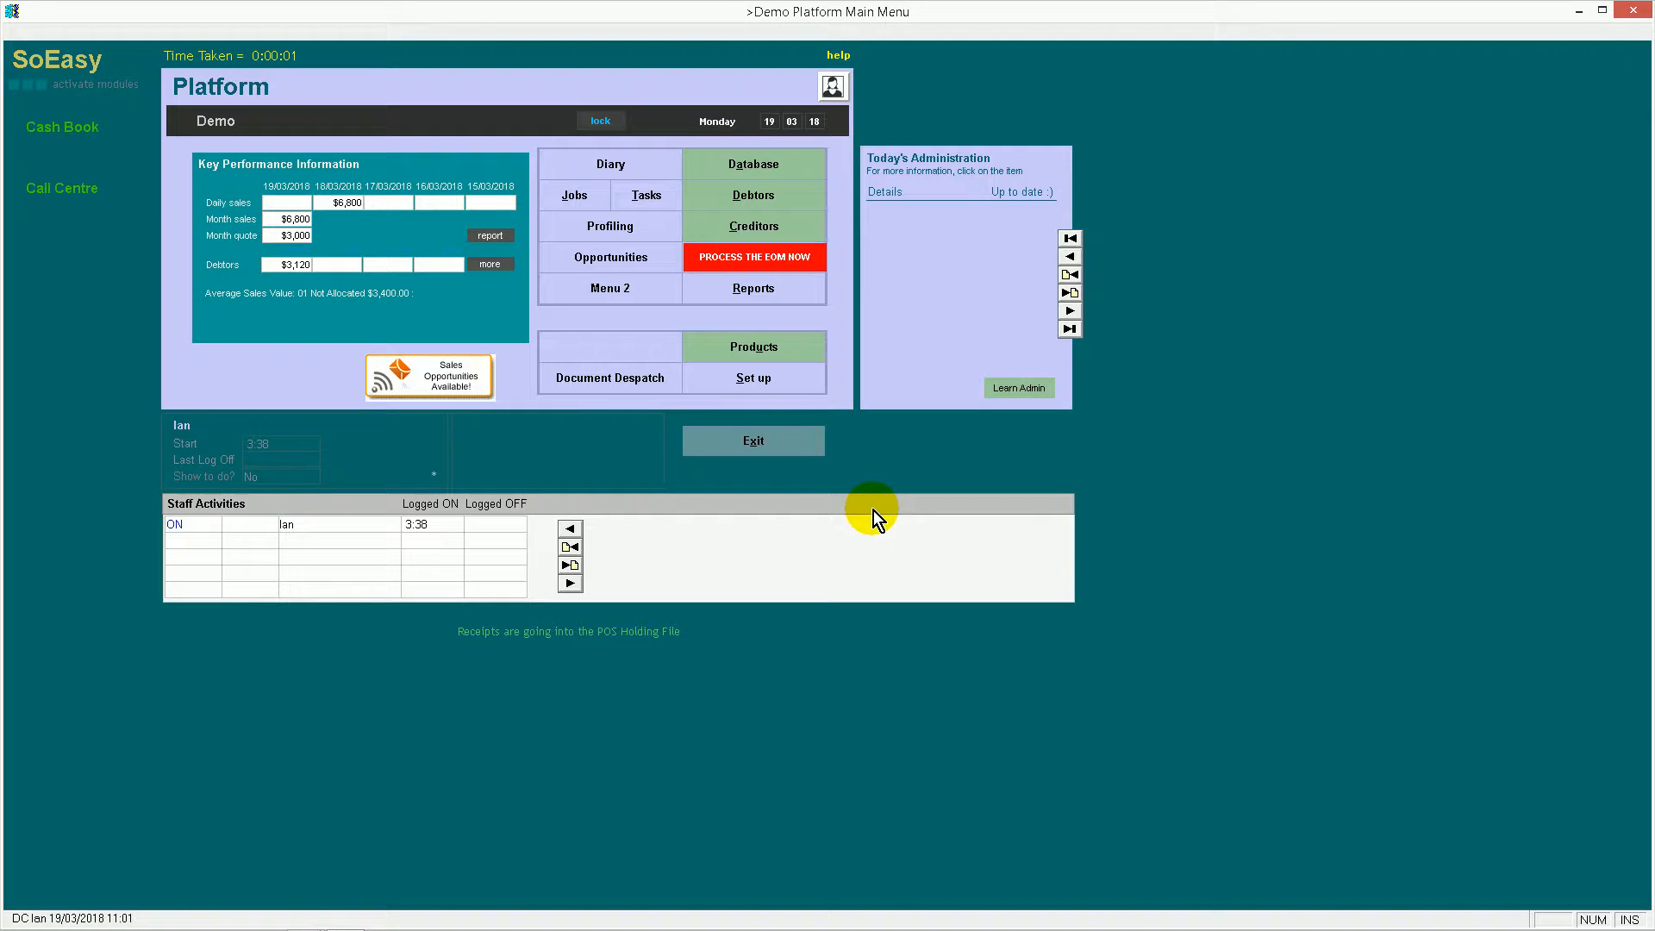
Open the Call Centre module from the Platform main menu
{"action": "left_click", "coordinate": [81, 192]}
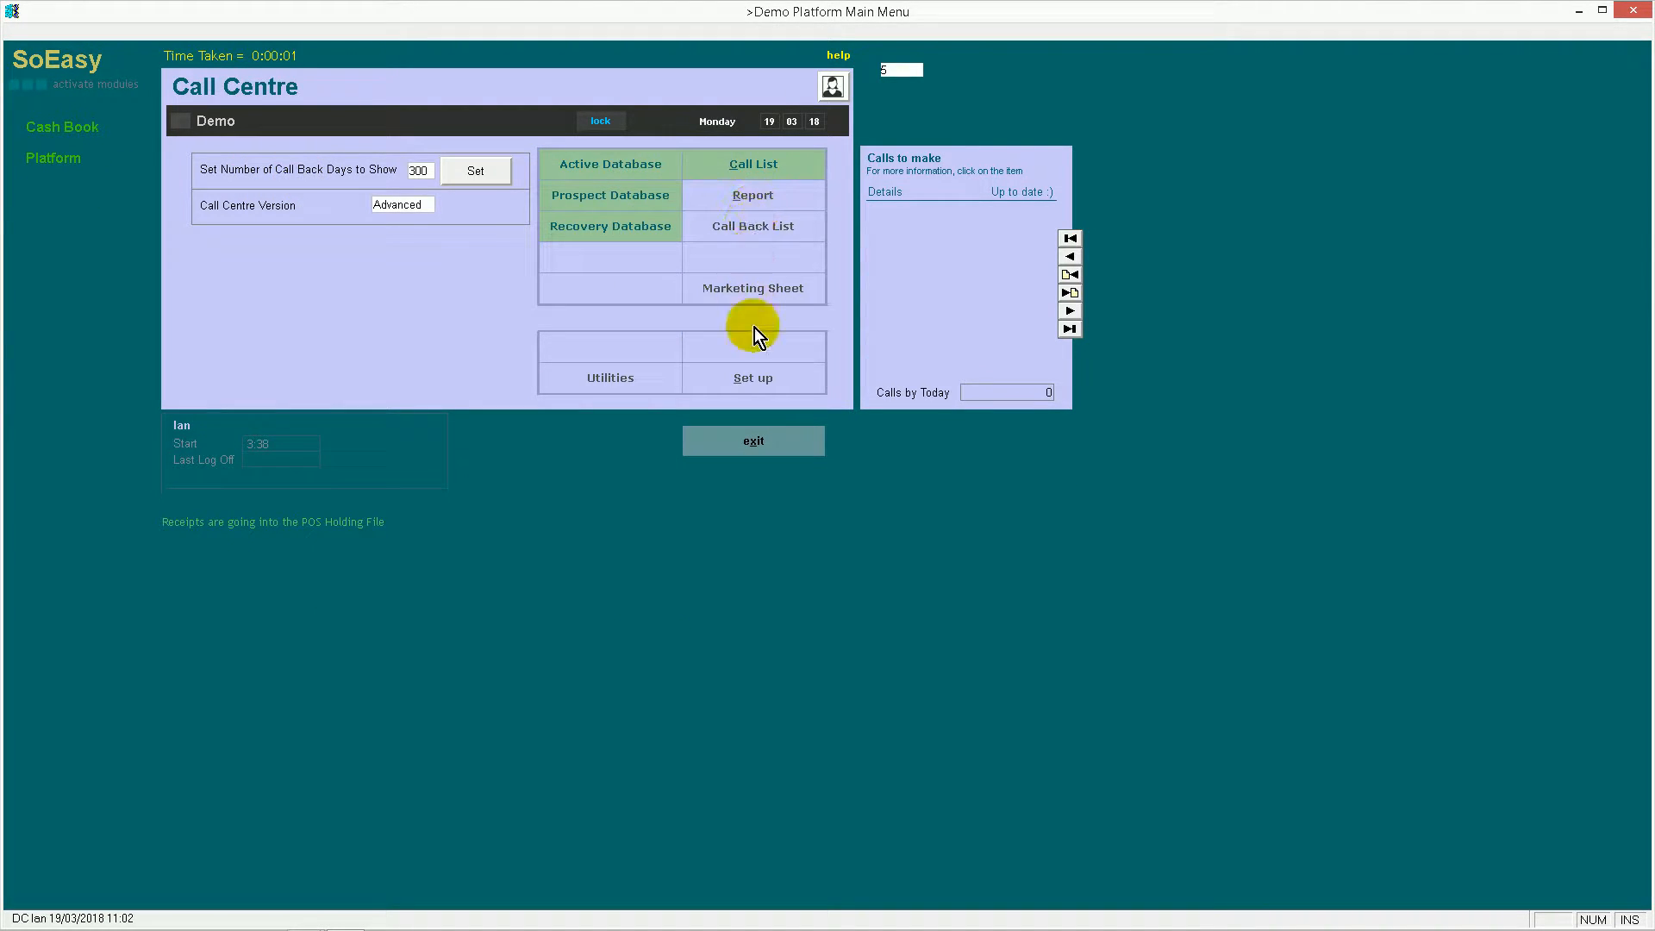
Review the Welcome and Activation pages in the Call Centre set up, and open the Call Centre 3 Questions list
{"action": "left_click", "coordinate": [762, 385]}
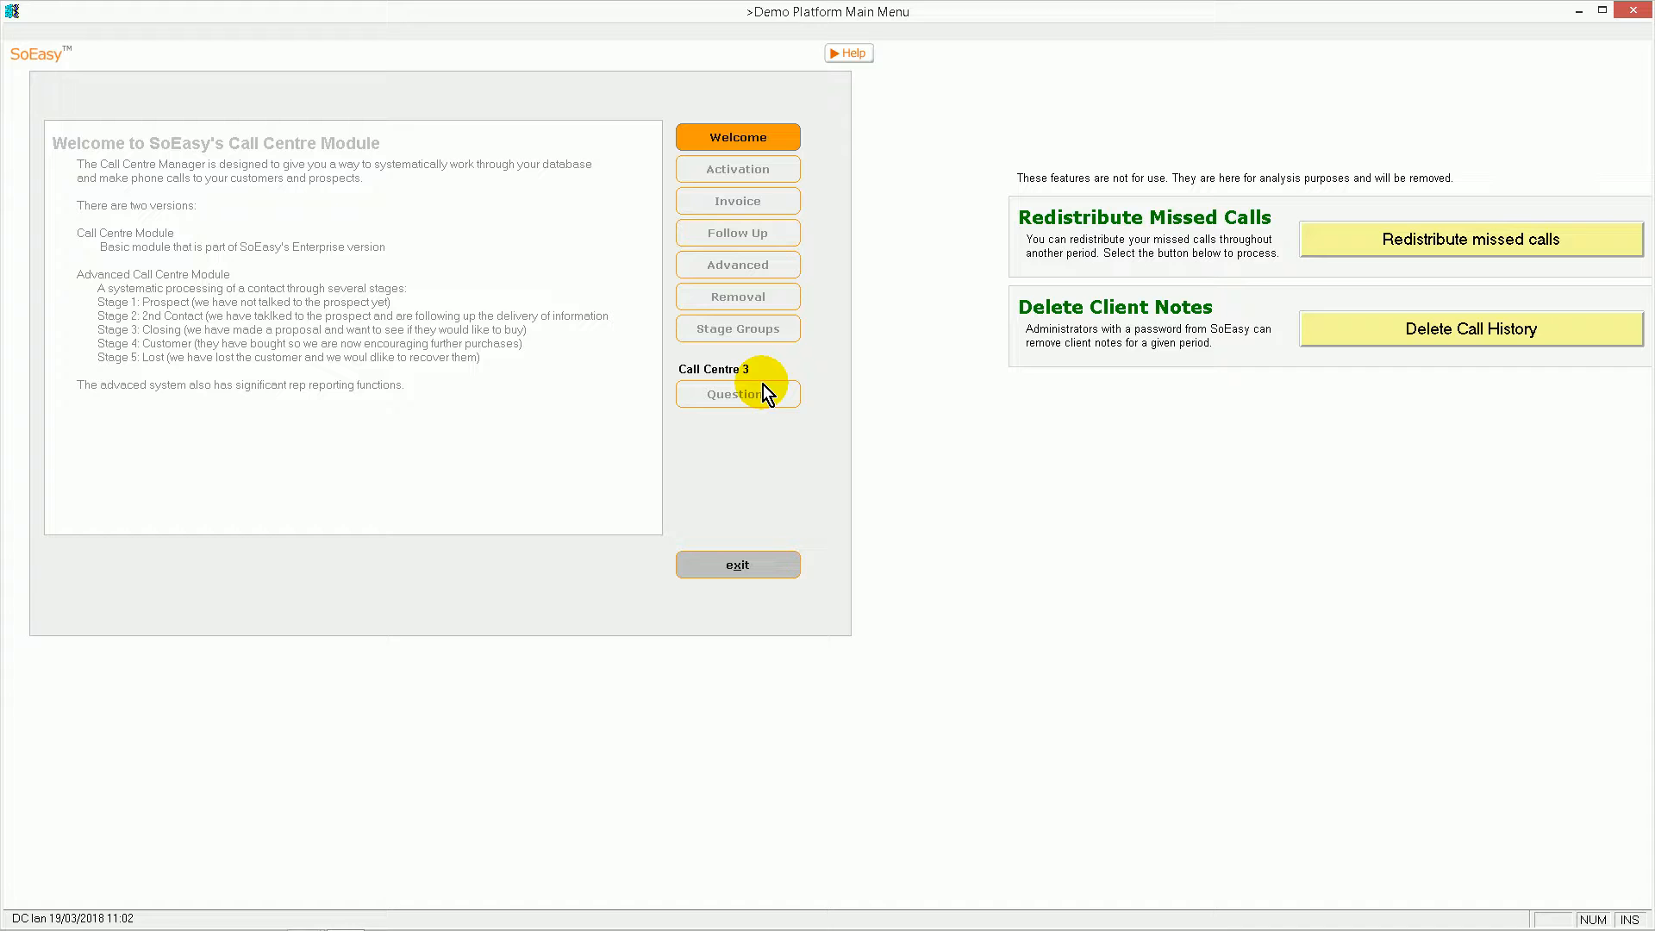
{"action": "left_click", "coordinate": [747, 172]}
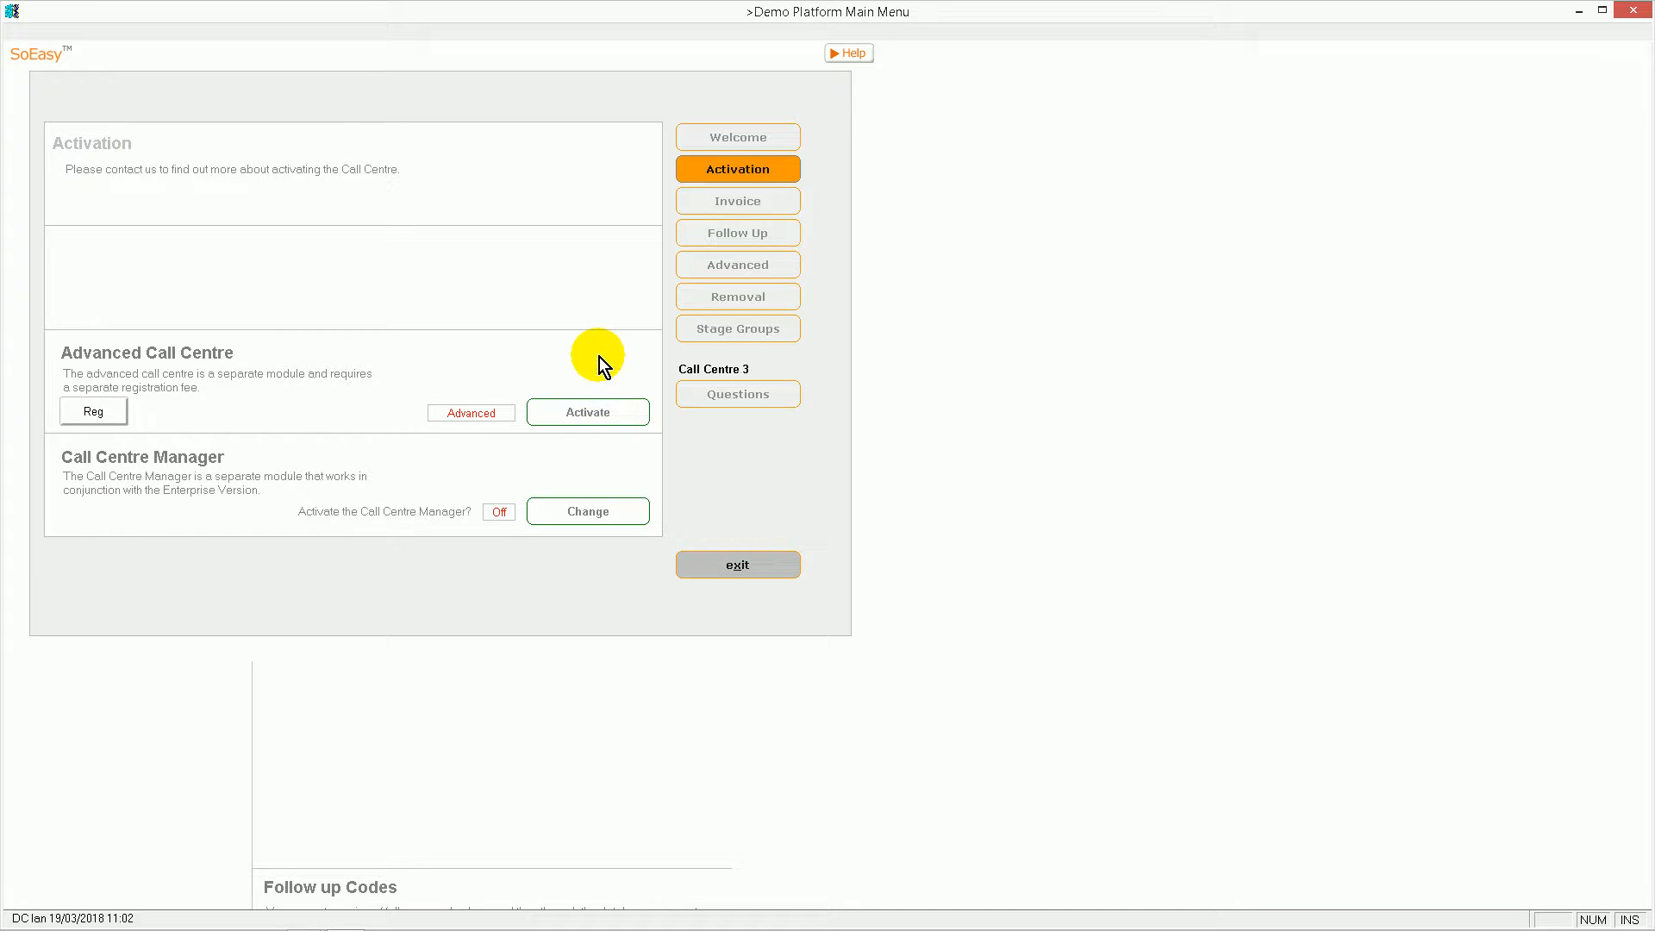
{"action": "left_click", "coordinate": [732, 394]}
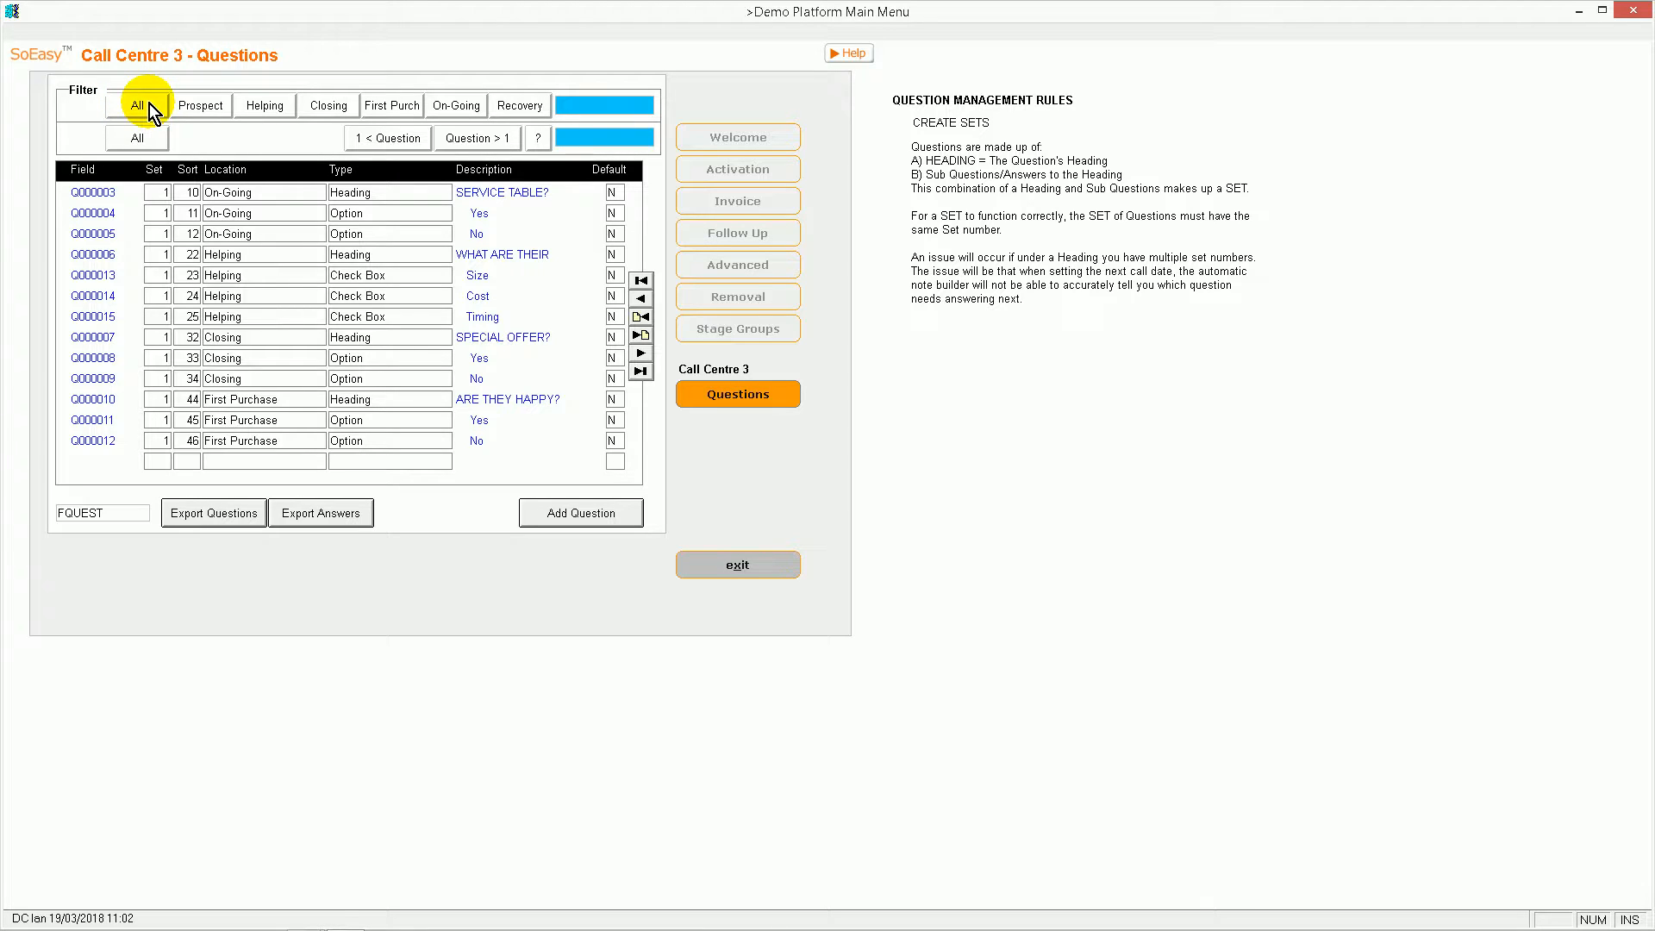
Check the Prospect and Helping questions, inspecting the objections heading and its Size check box without changing them
{"action": "left_click", "coordinate": [199, 110]}
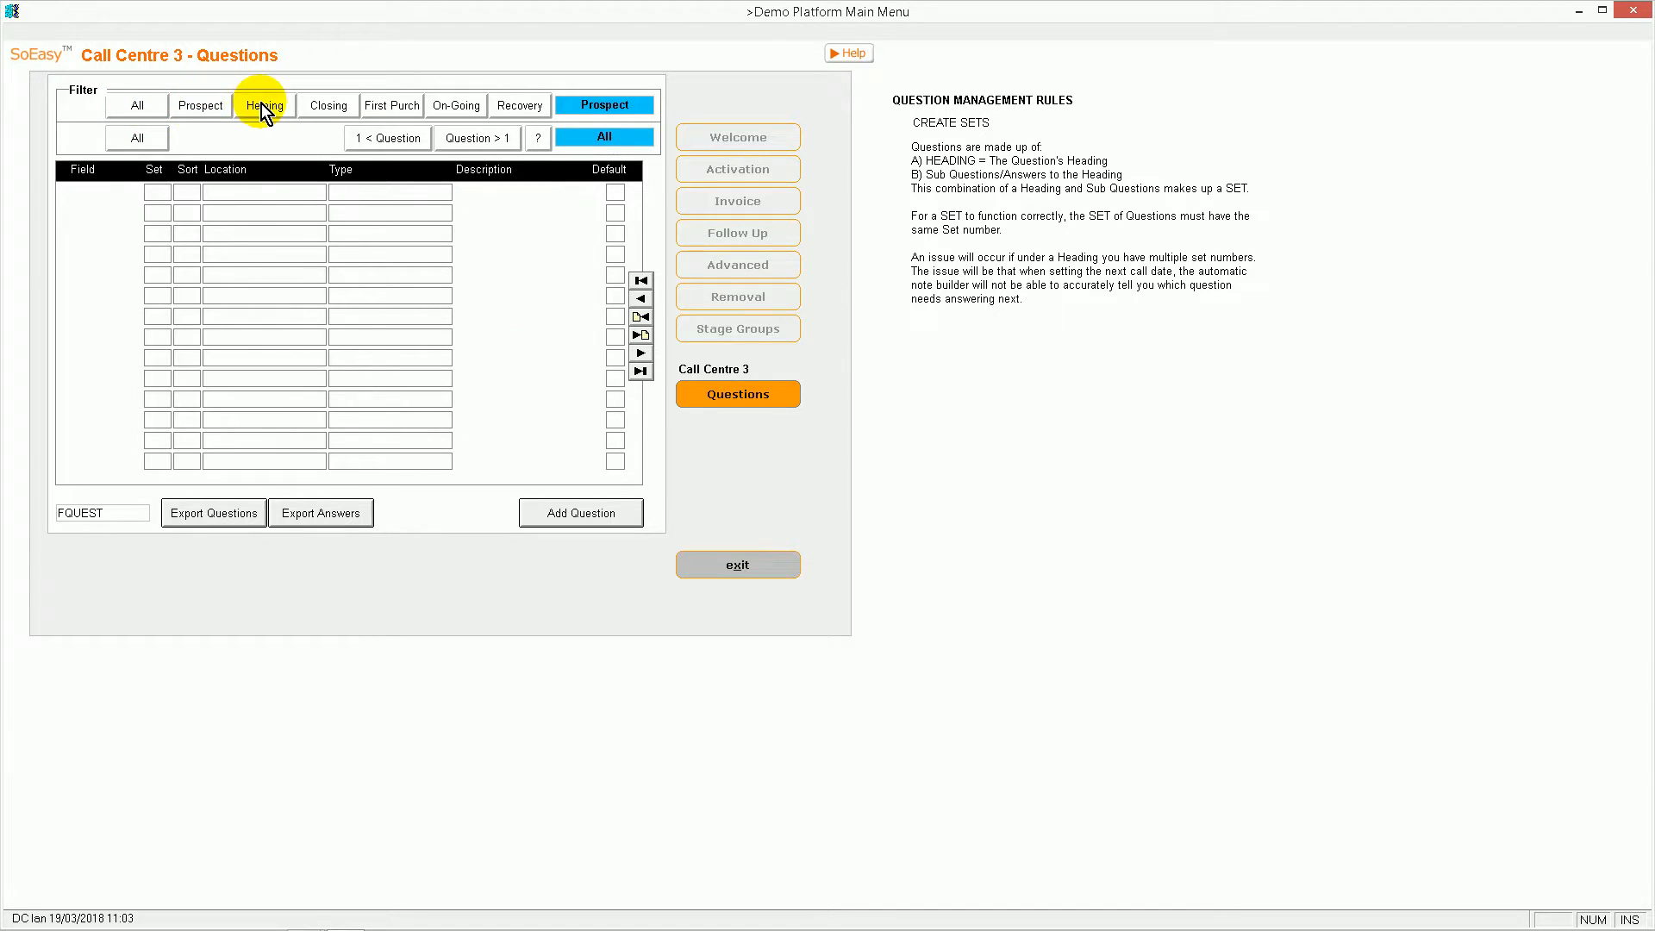
{"action": "left_click", "coordinate": [261, 106]}
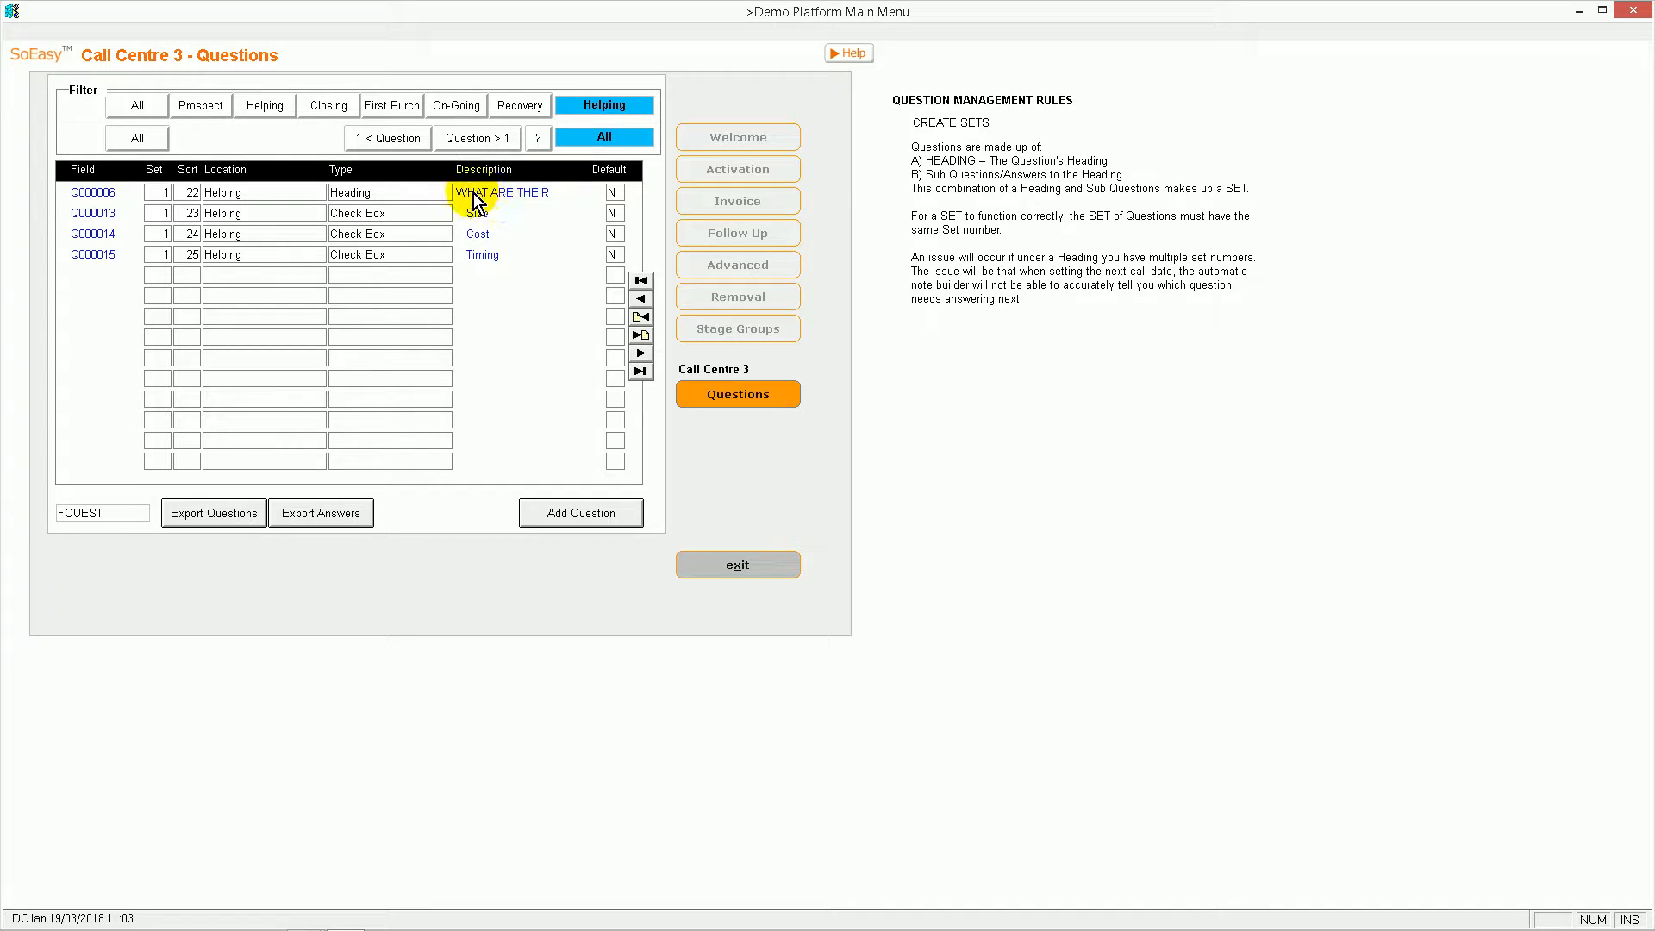
{"action": "left_click", "coordinate": [407, 193]}
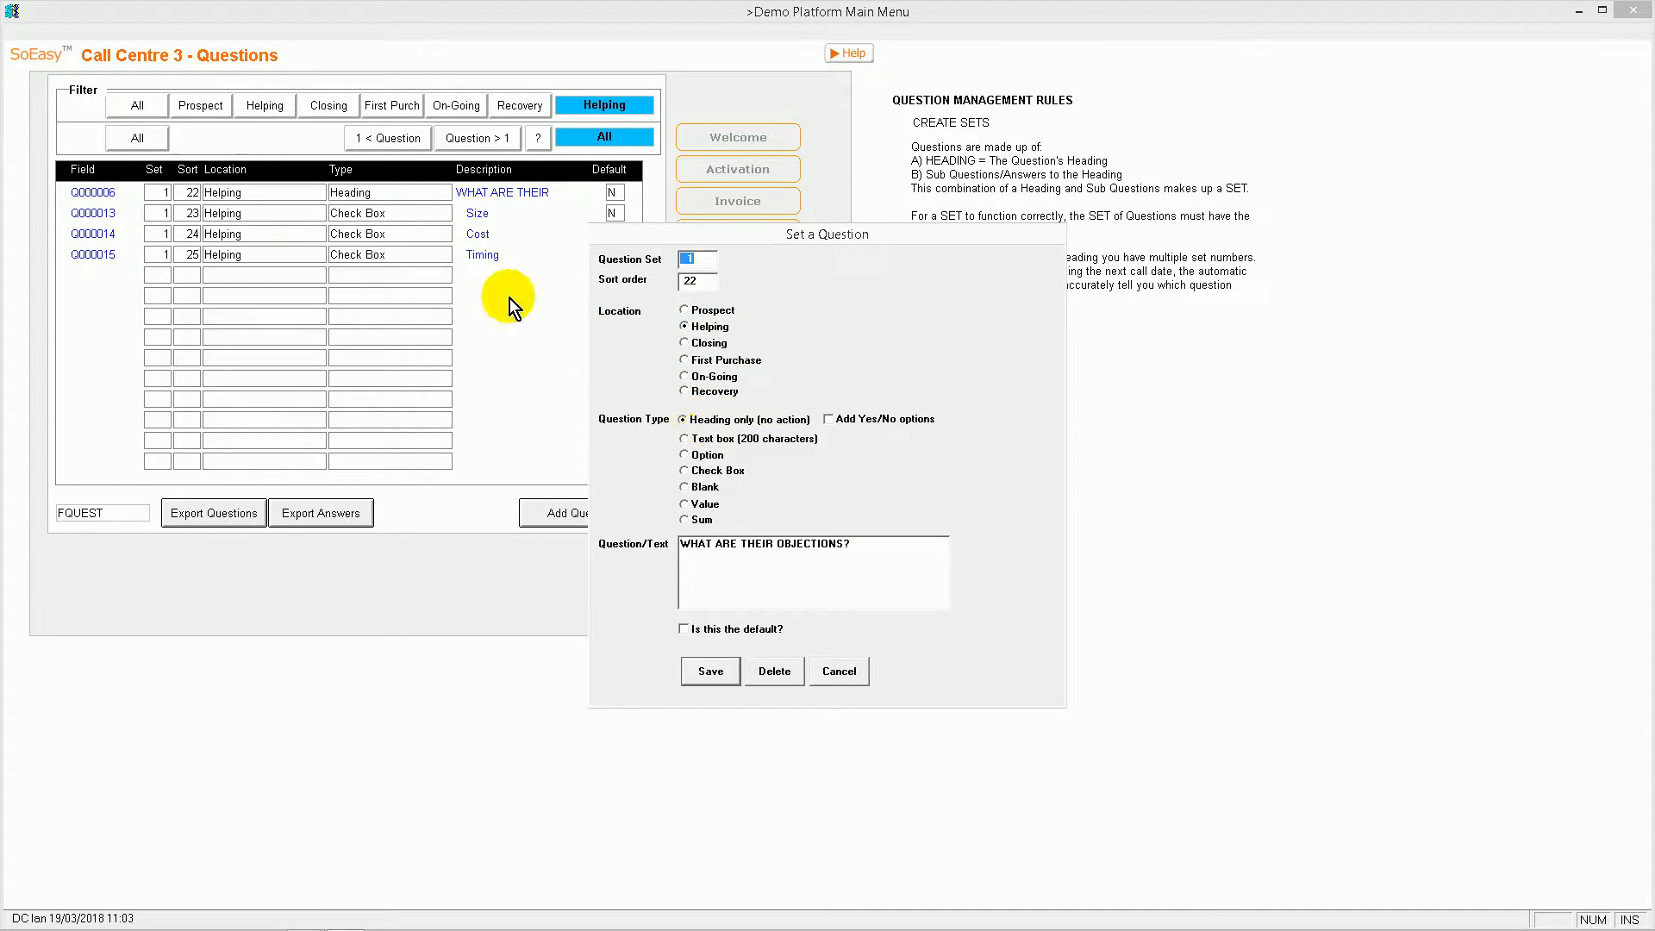
{"action": "left_click", "coordinate": [839, 671]}
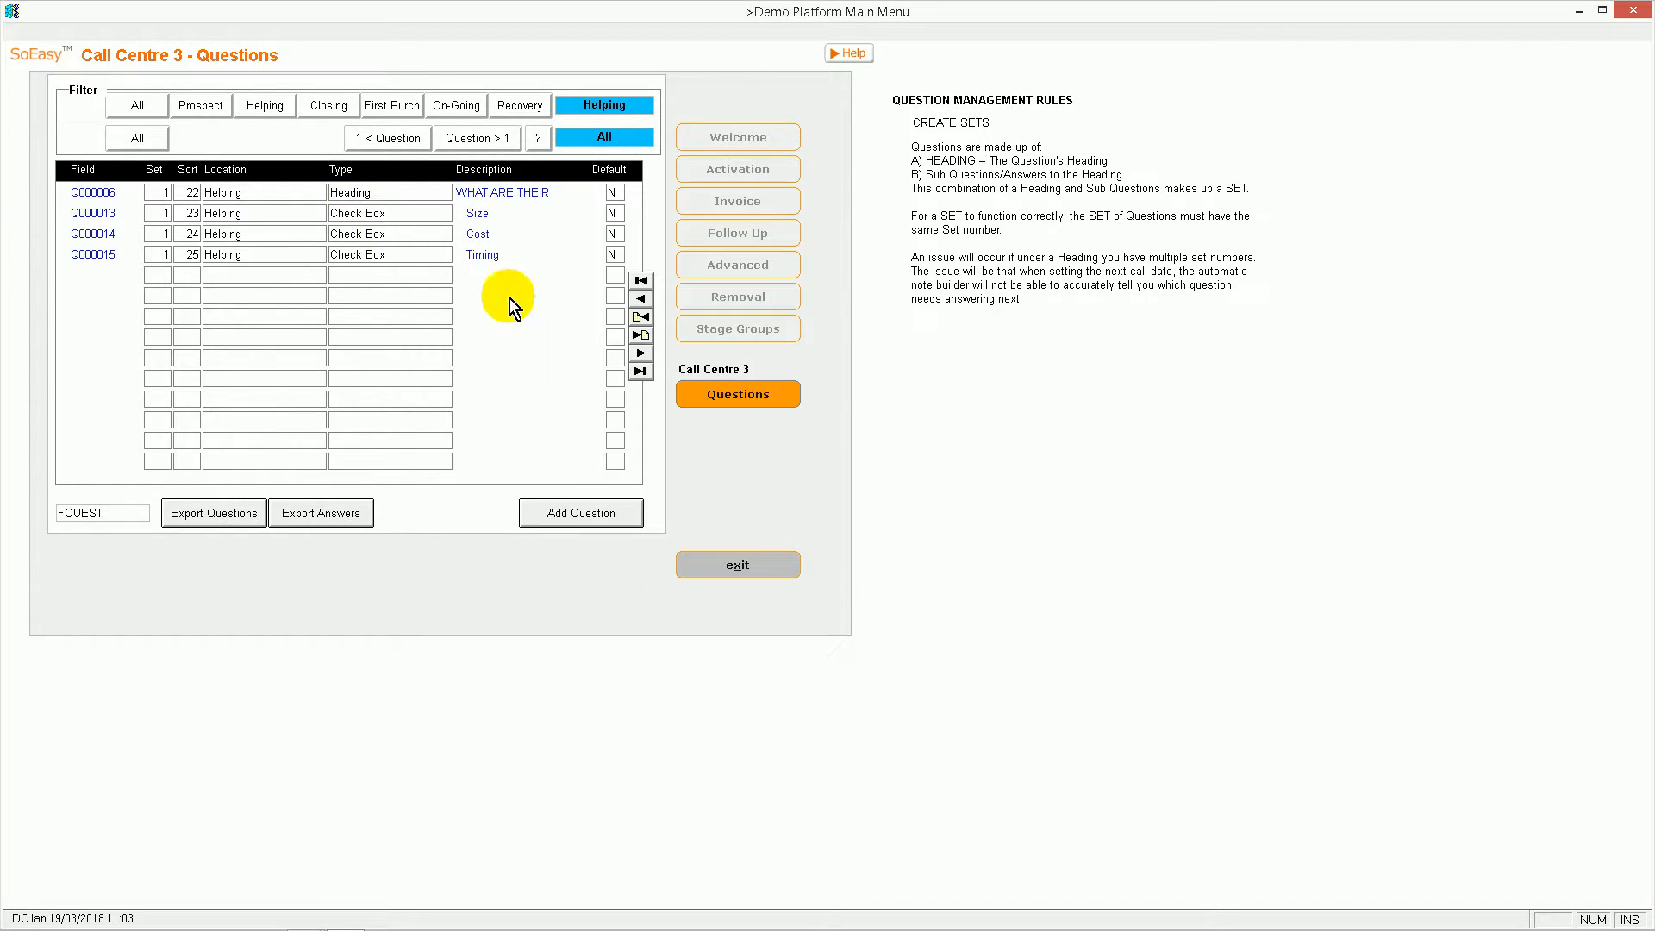
{"action": "left_click", "coordinate": [370, 214]}
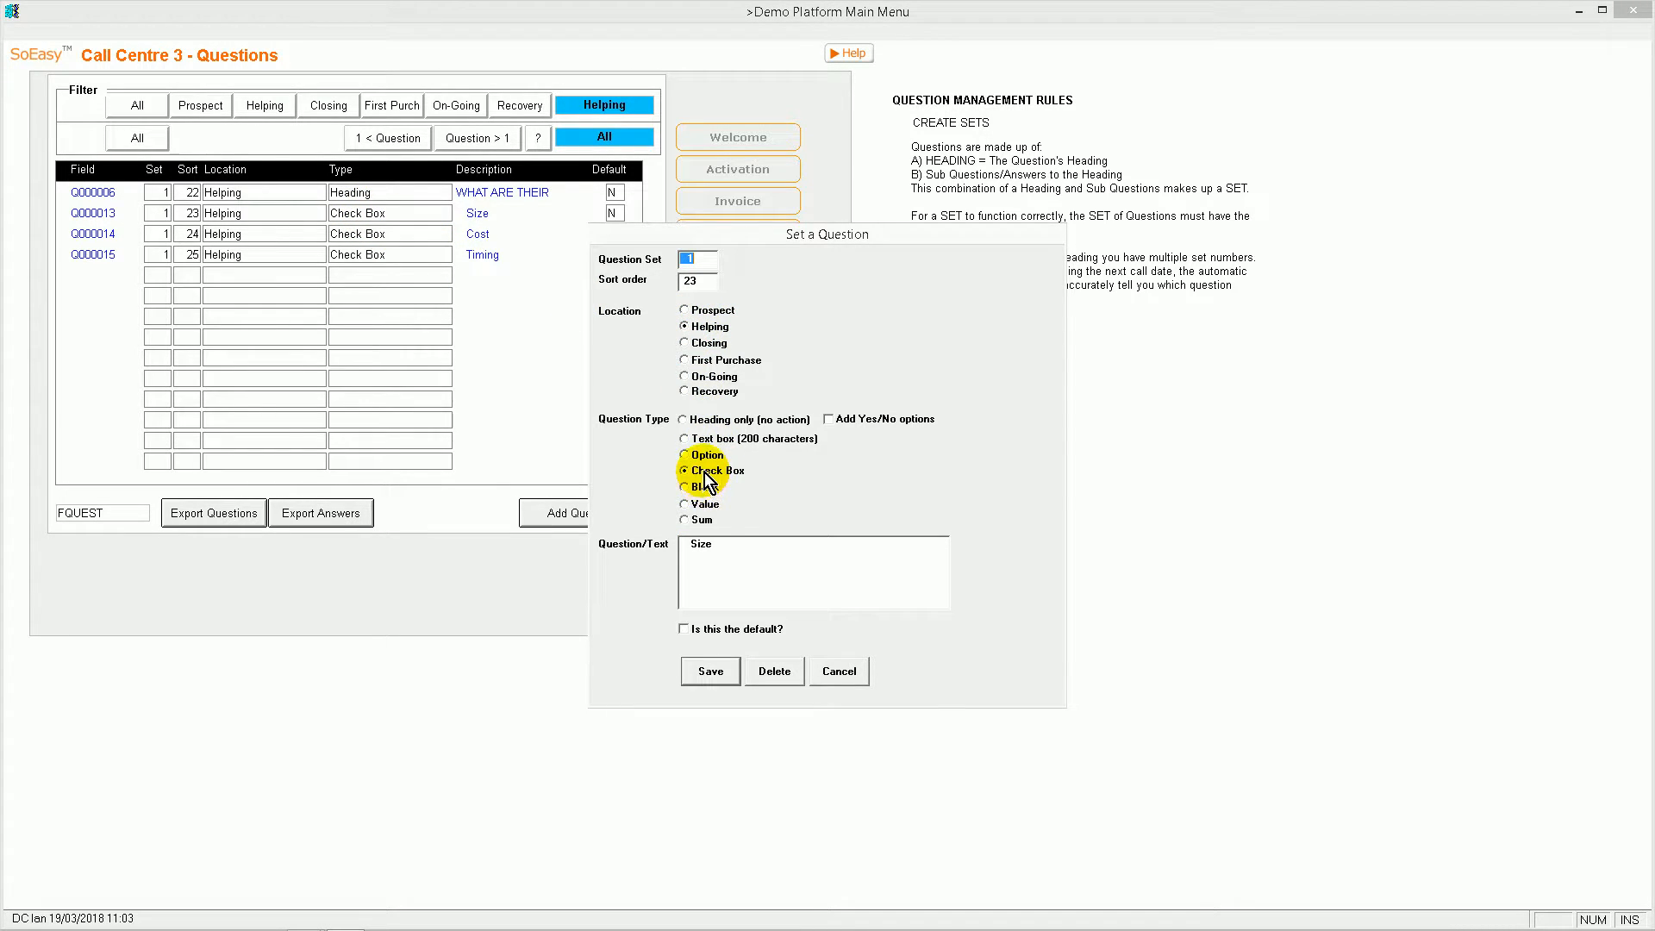
{"action": "left_click", "coordinate": [831, 674]}
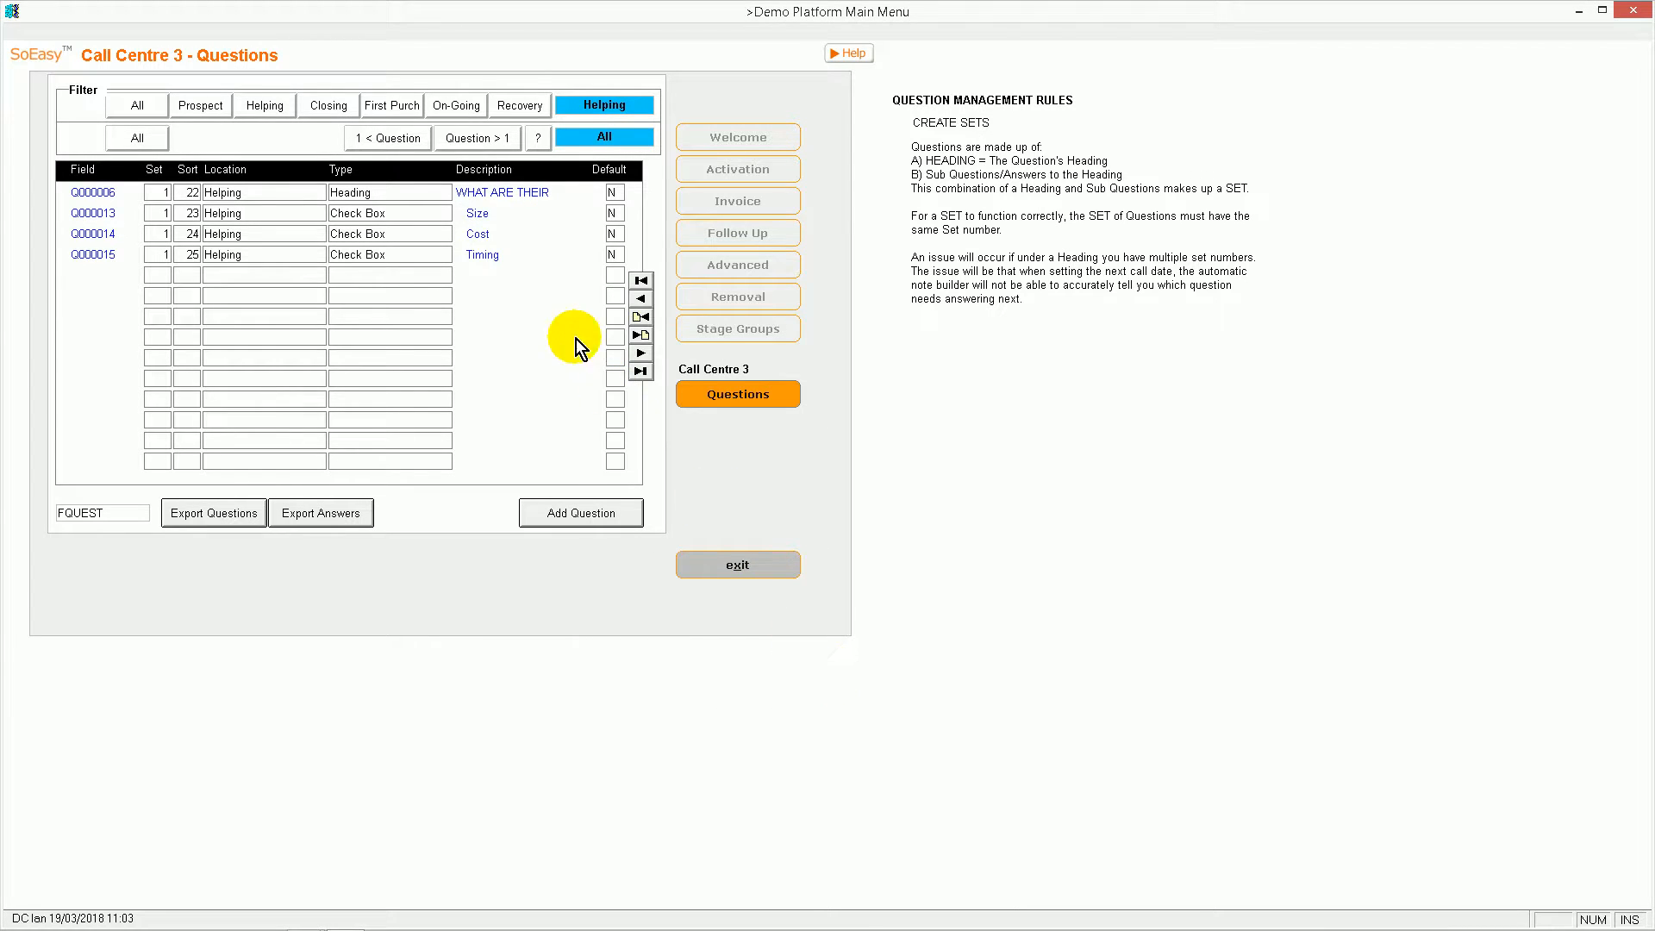
Review the Closing, Helping and Prospect question lists, and exit the Call Centre set up
{"action": "left_click", "coordinate": [331, 103]}
{"action": "left_click", "coordinate": [272, 106]}
{"action": "left_click", "coordinate": [186, 104]}
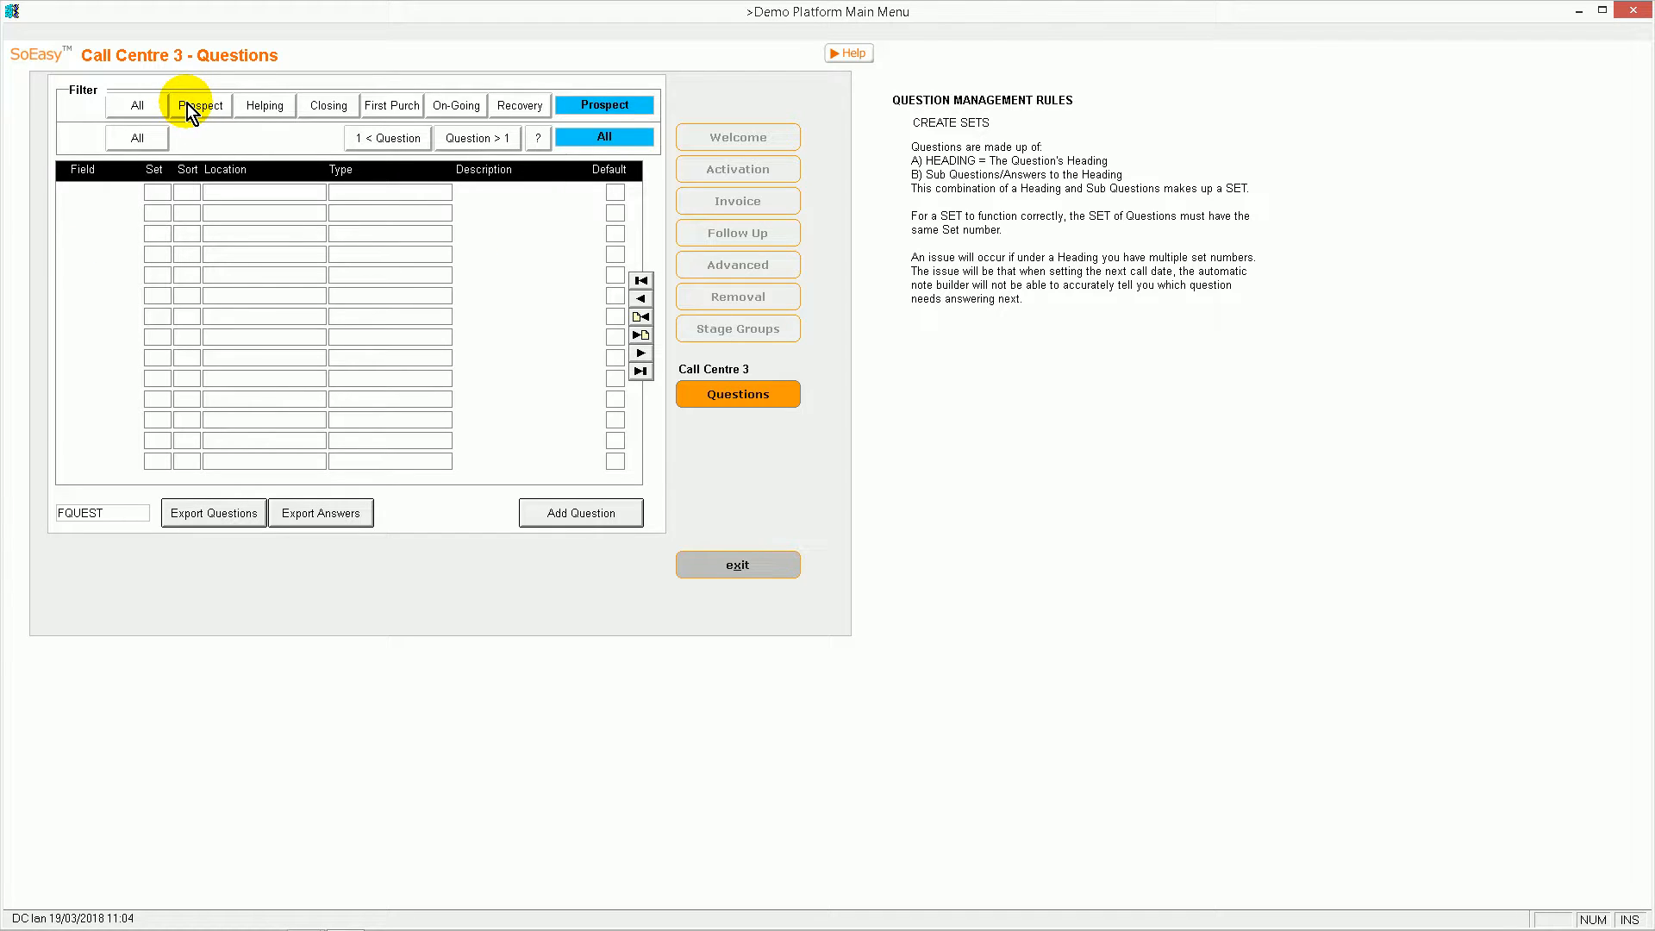
{"action": "left_click", "coordinate": [747, 565]}
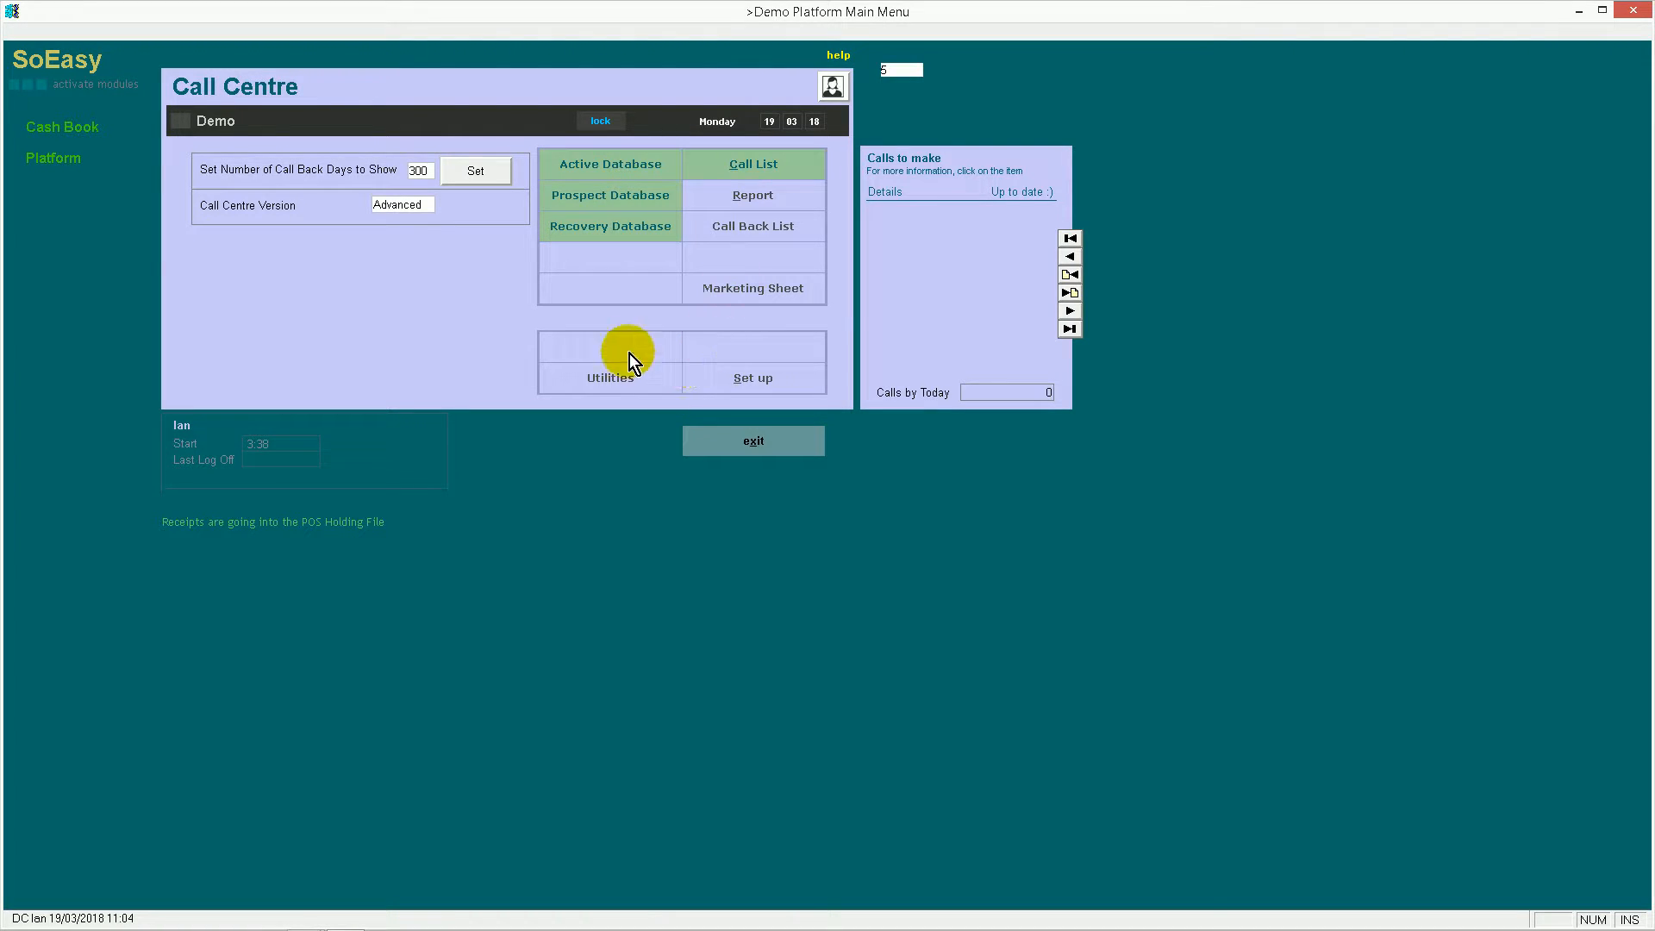
Open the Call List for all clients in group C
{"action": "left_click", "coordinate": [767, 165]}
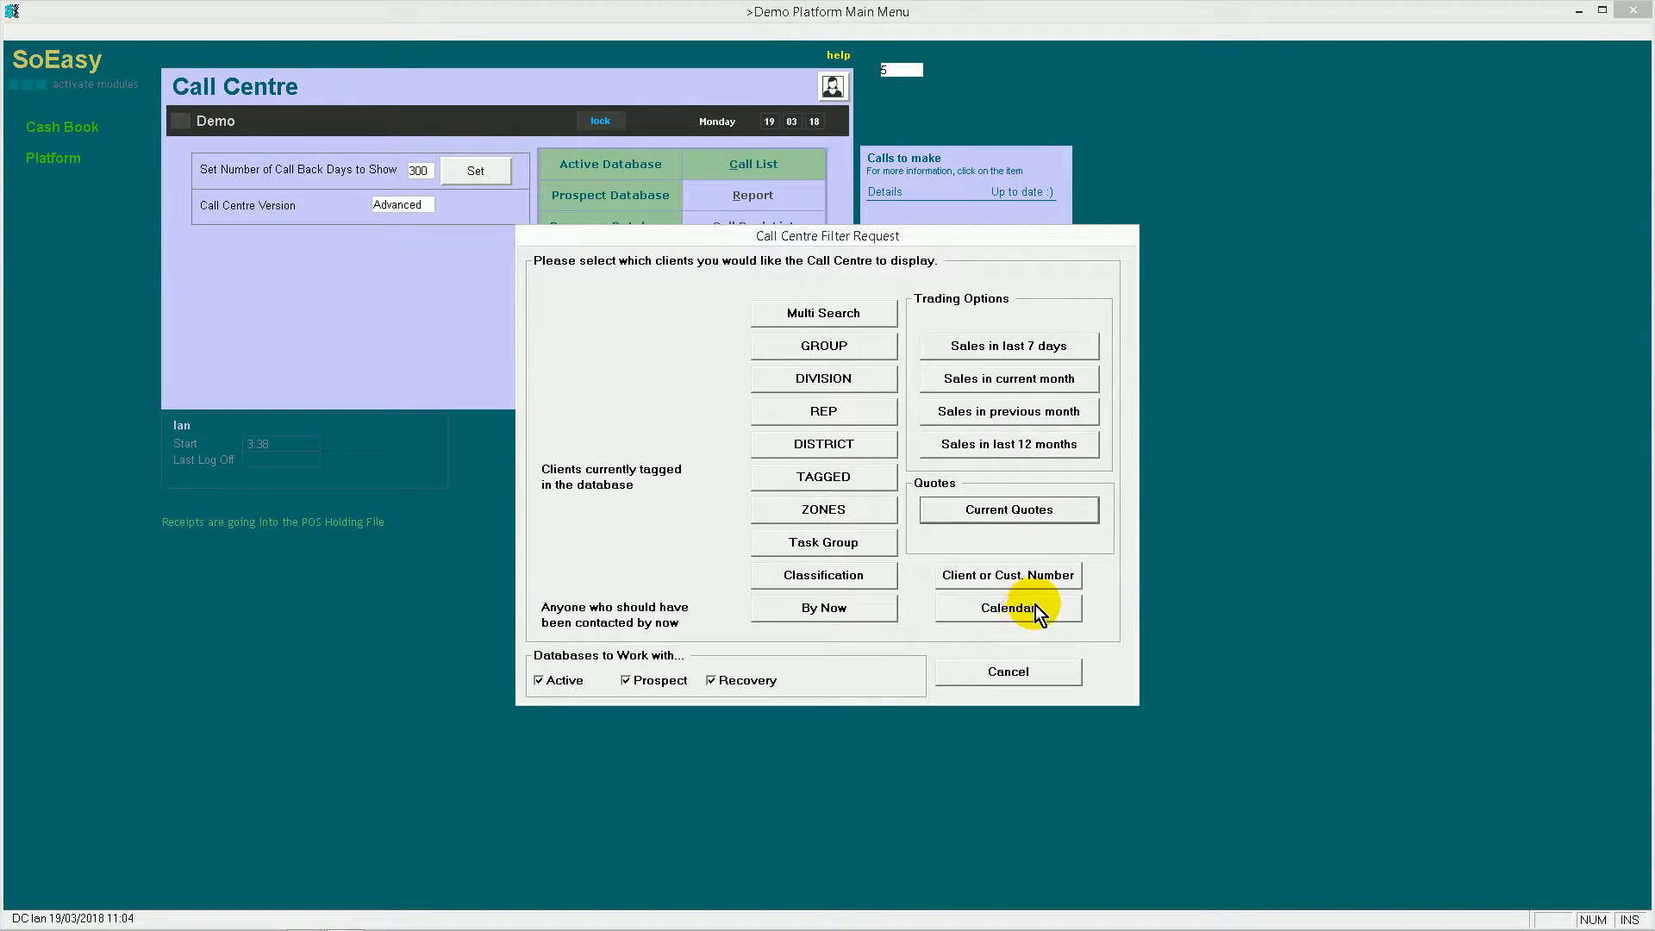
{"action": "left_click", "coordinate": [816, 348]}
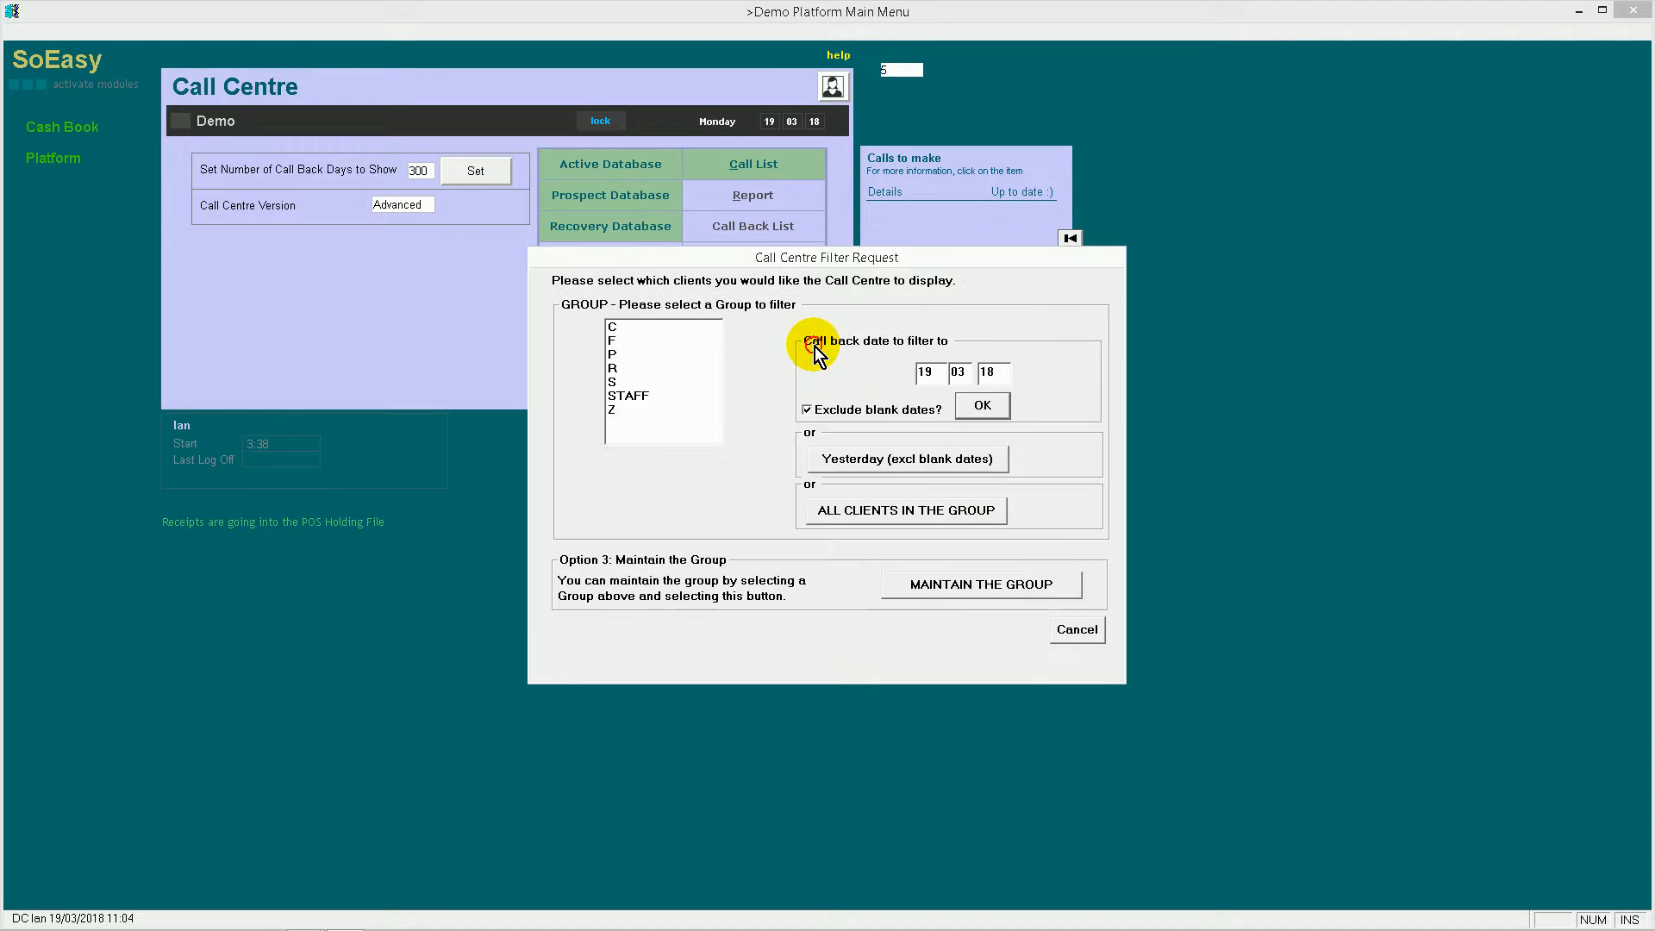
{"action": "left_click", "coordinate": [620, 329]}
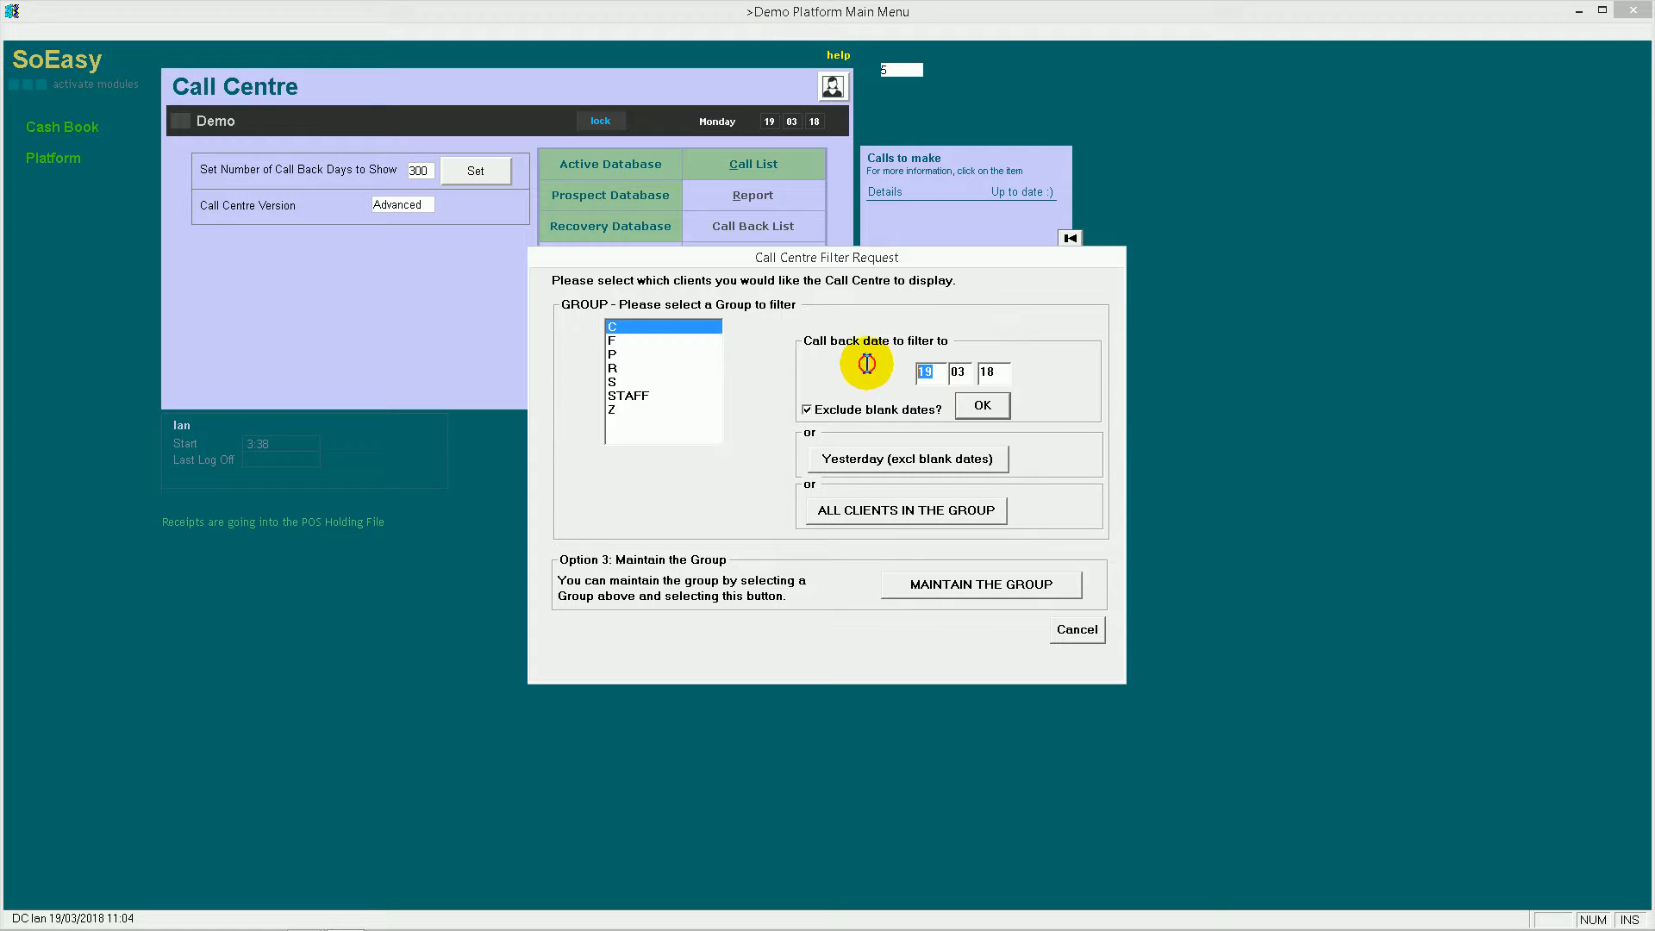
{"action": "left_click_drag", "start_coordinate": [919, 373], "coordinate": [950, 375]}
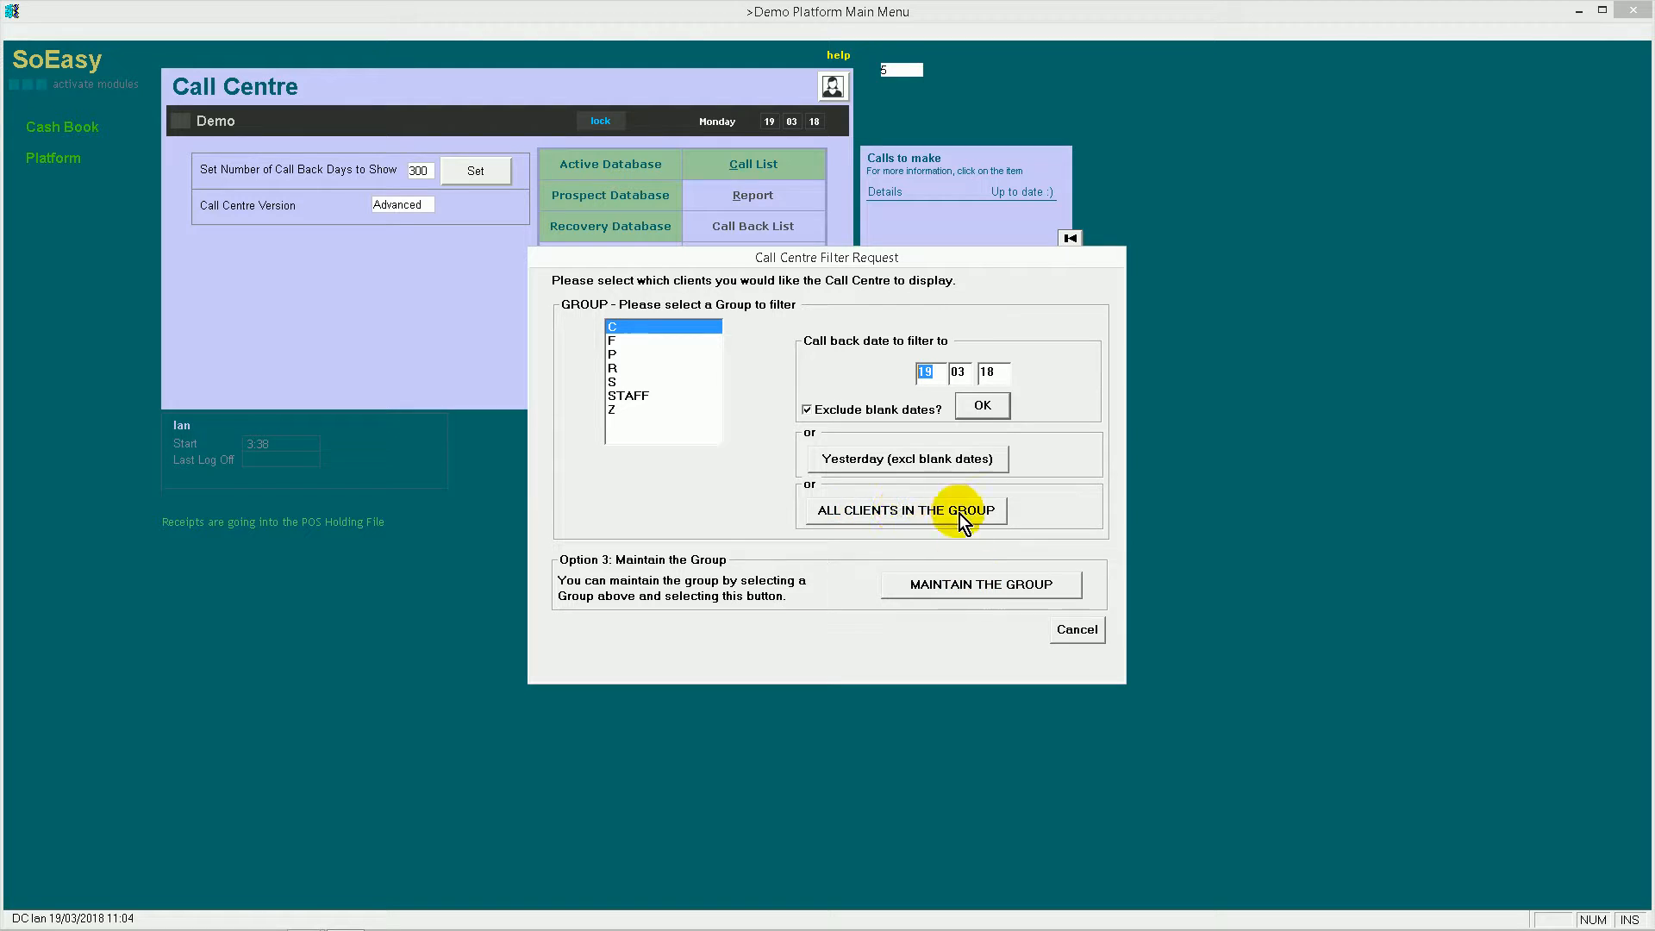
{"action": "left_click", "coordinate": [896, 512]}
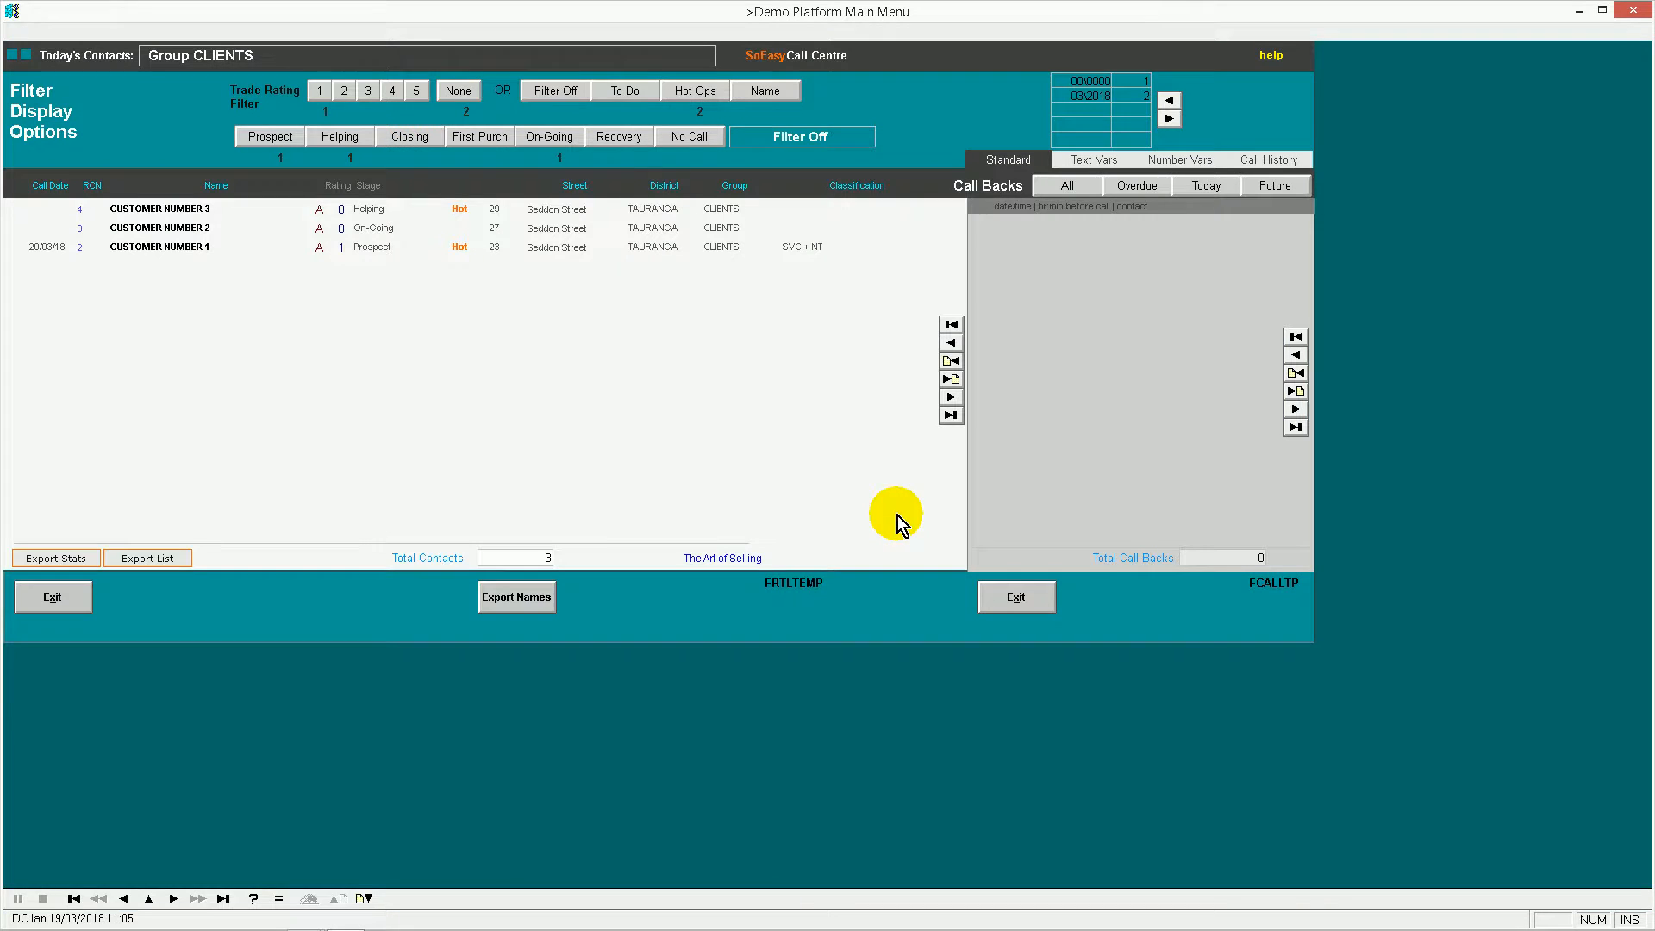
Filter the call list by trade rating None and rating 1, and turn the filter off
{"action": "left_click", "coordinate": [467, 97]}
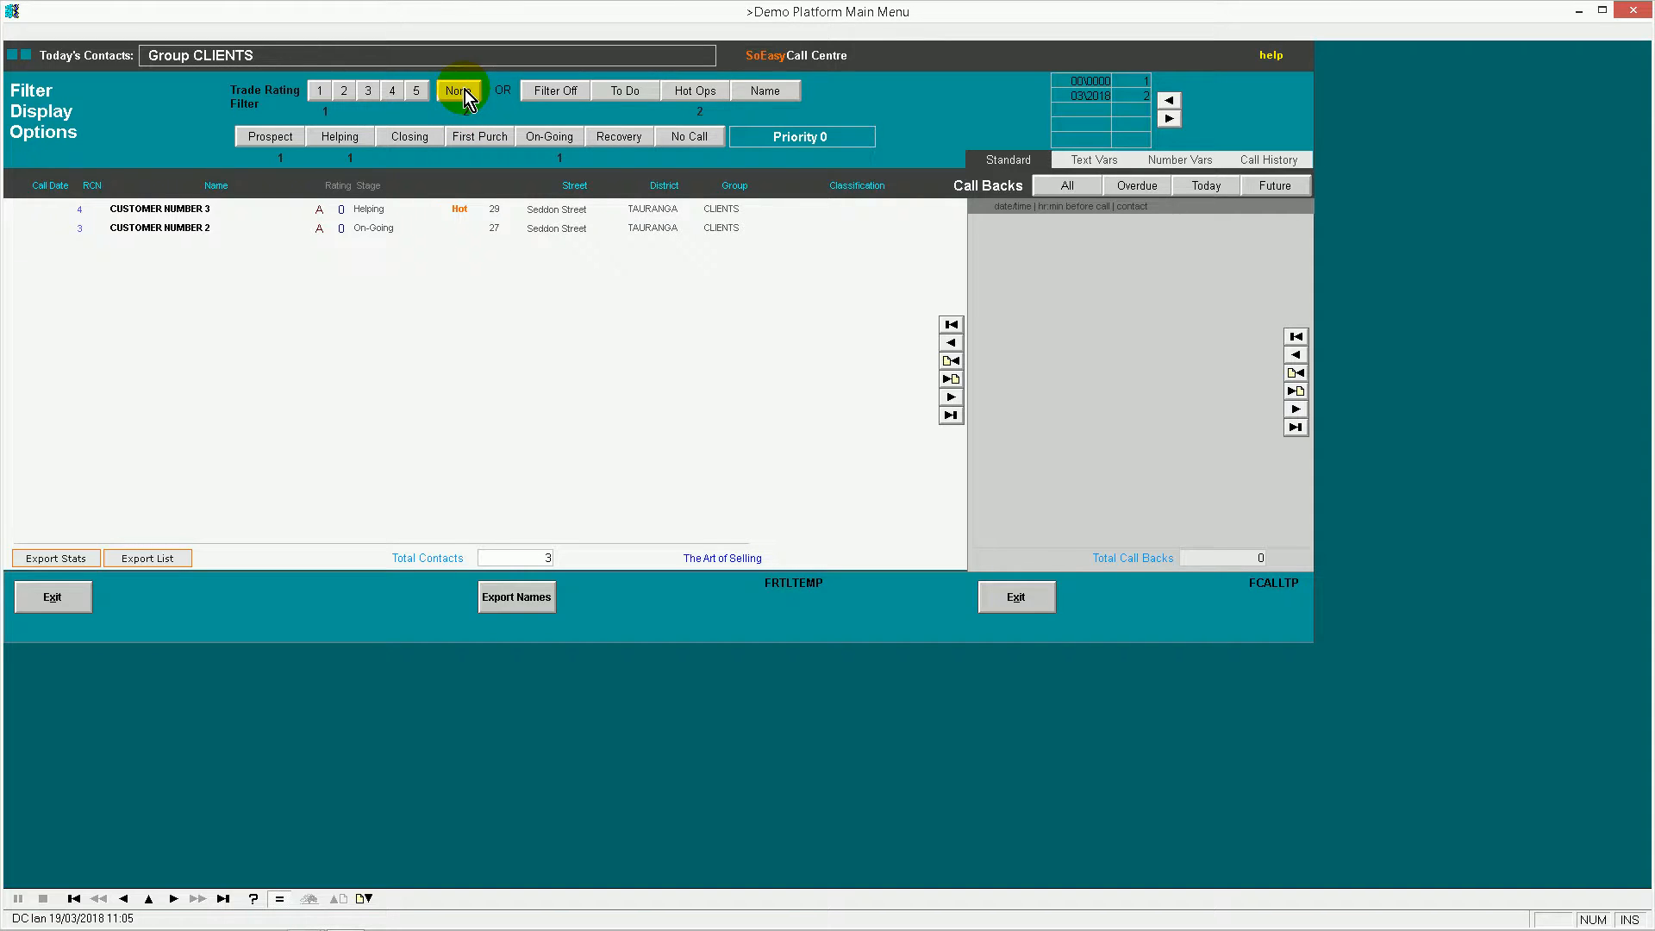
{"action": "left_click", "coordinate": [321, 95]}
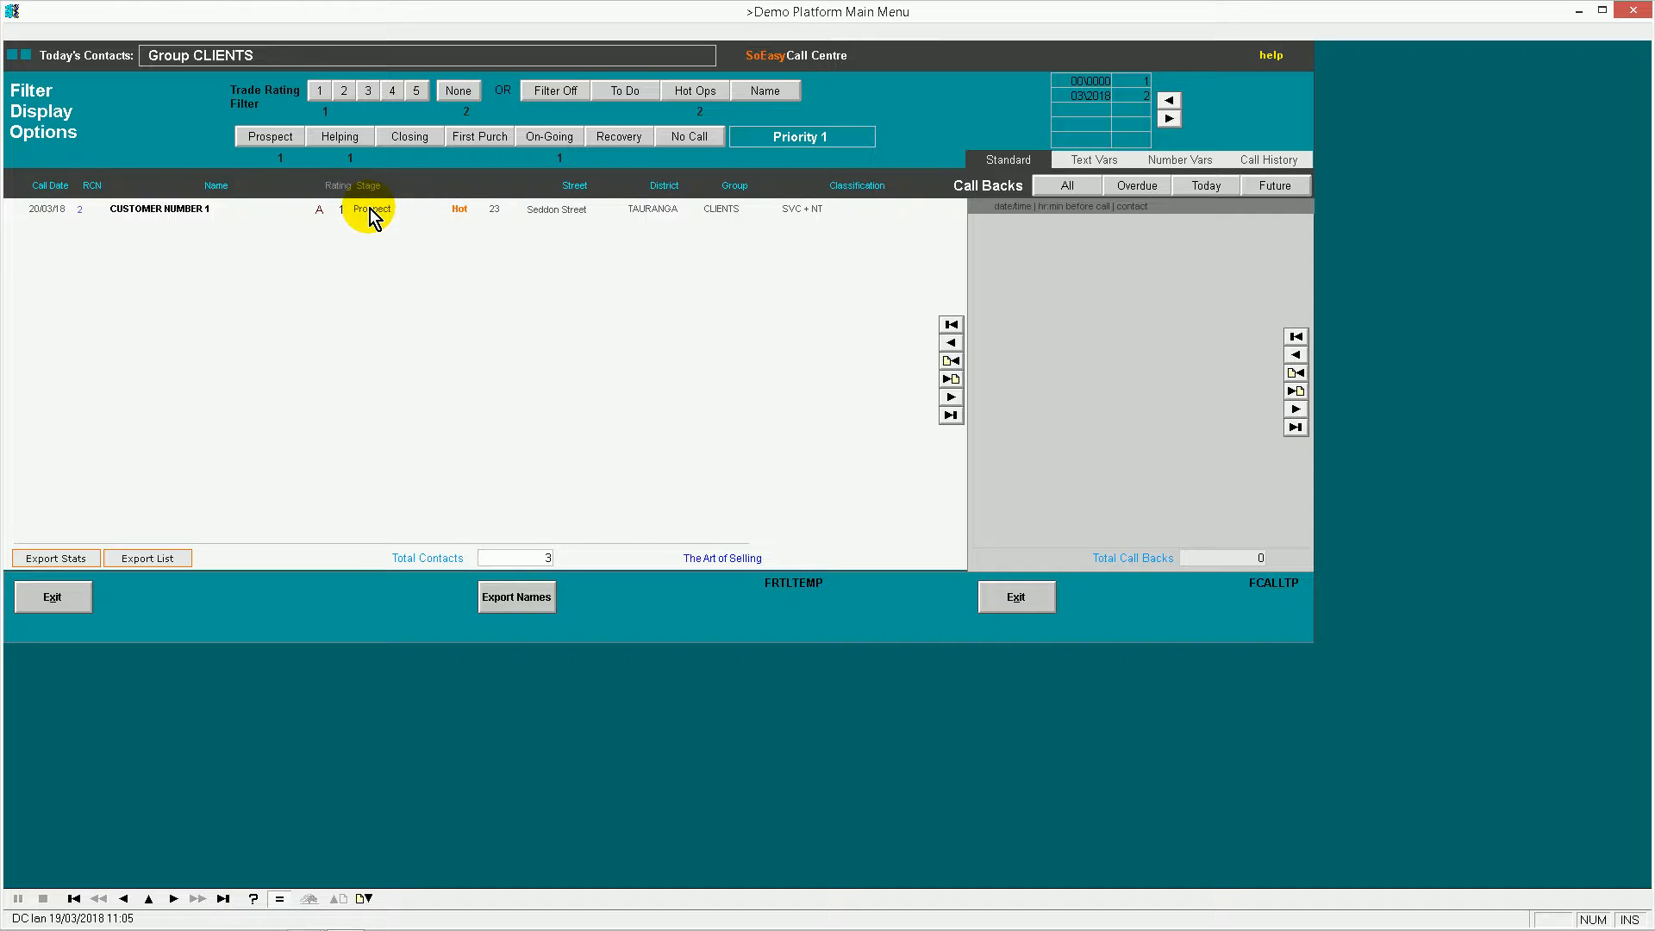
{"action": "left_click", "coordinate": [556, 91]}
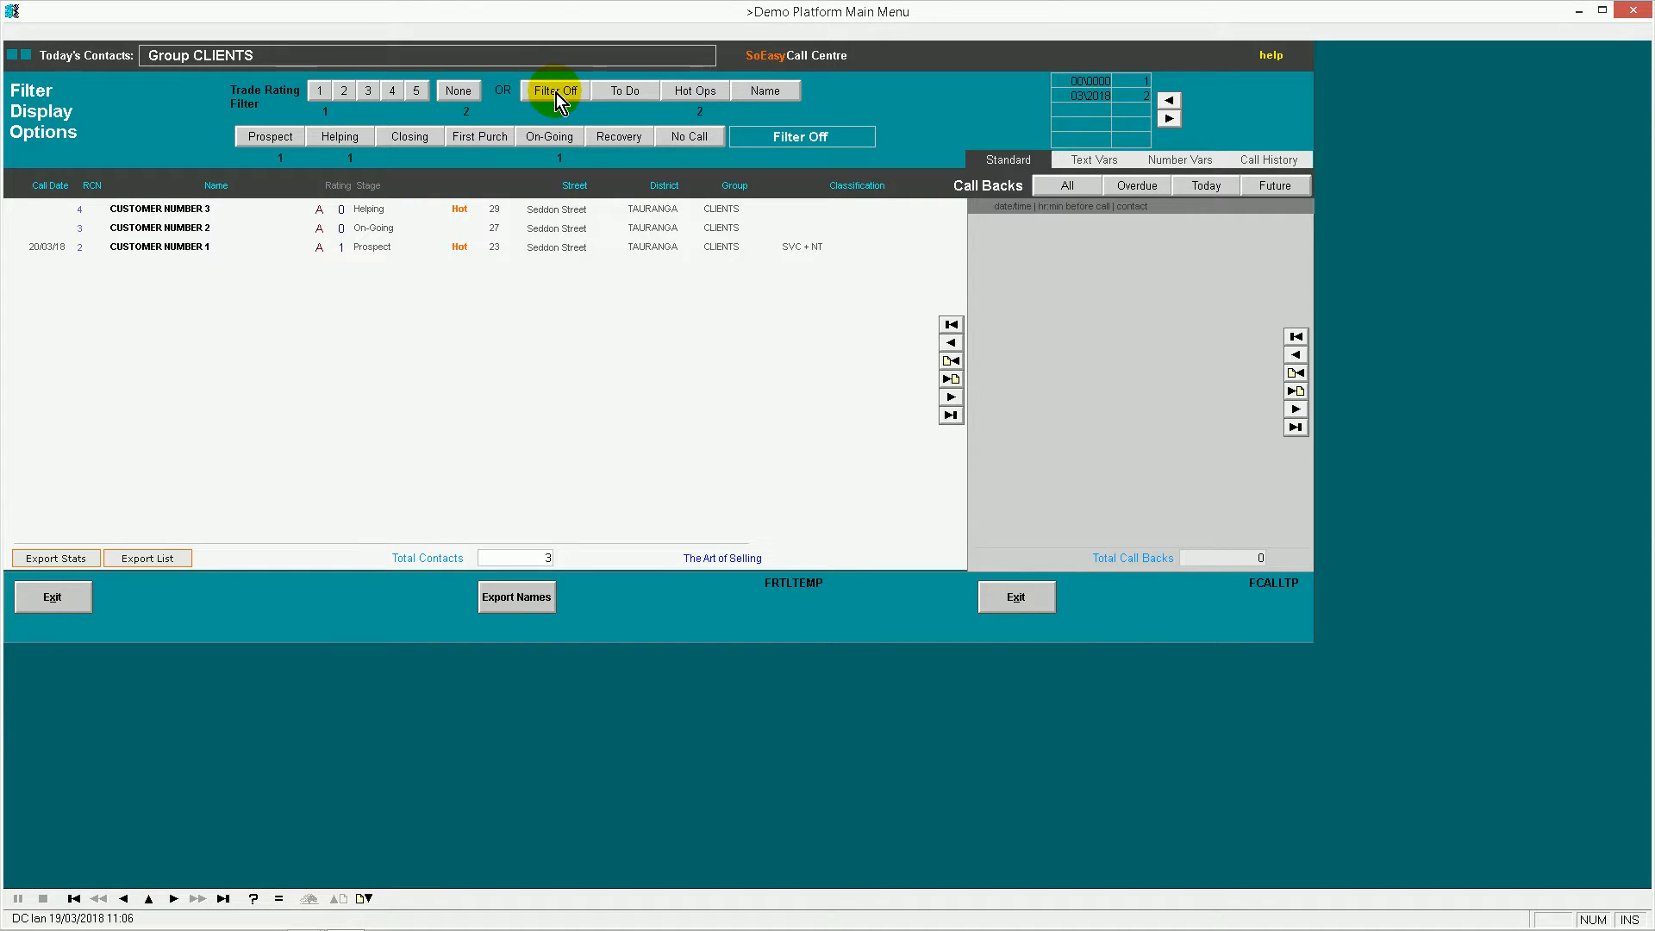
View the contacts by Hot Ops, Prospect, Helping and On-Going, turn the filter off, and check the 03\2018 call entry
{"action": "left_click", "coordinate": [700, 94]}
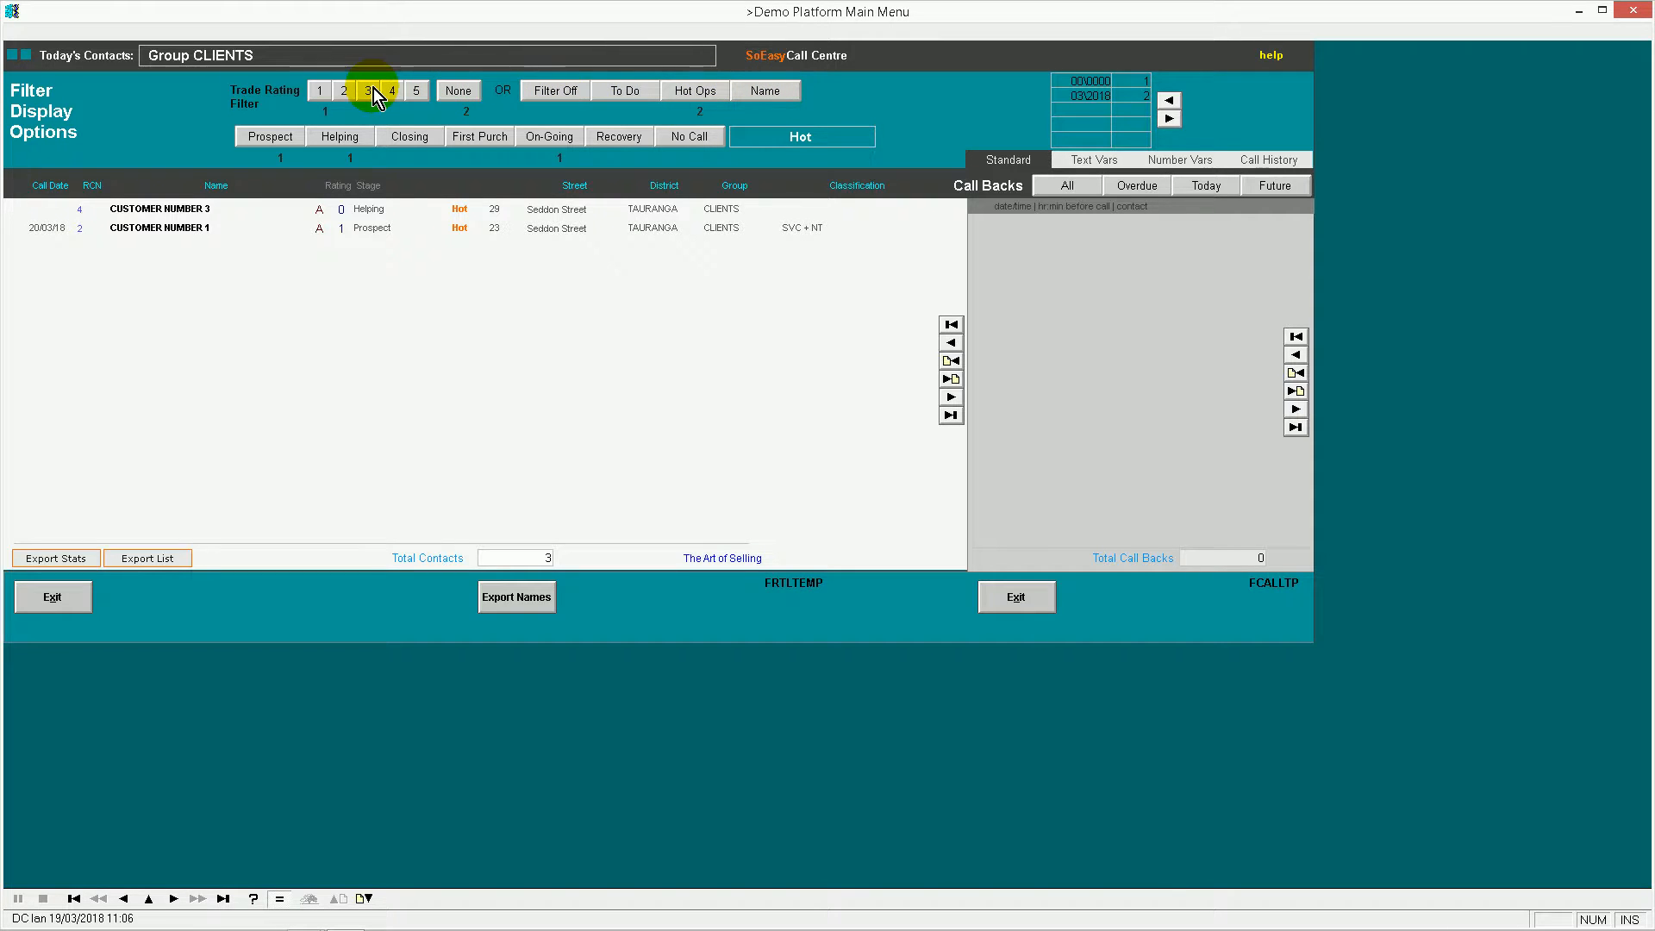
{"action": "left_click", "coordinate": [266, 136]}
{"action": "left_click", "coordinate": [340, 137]}
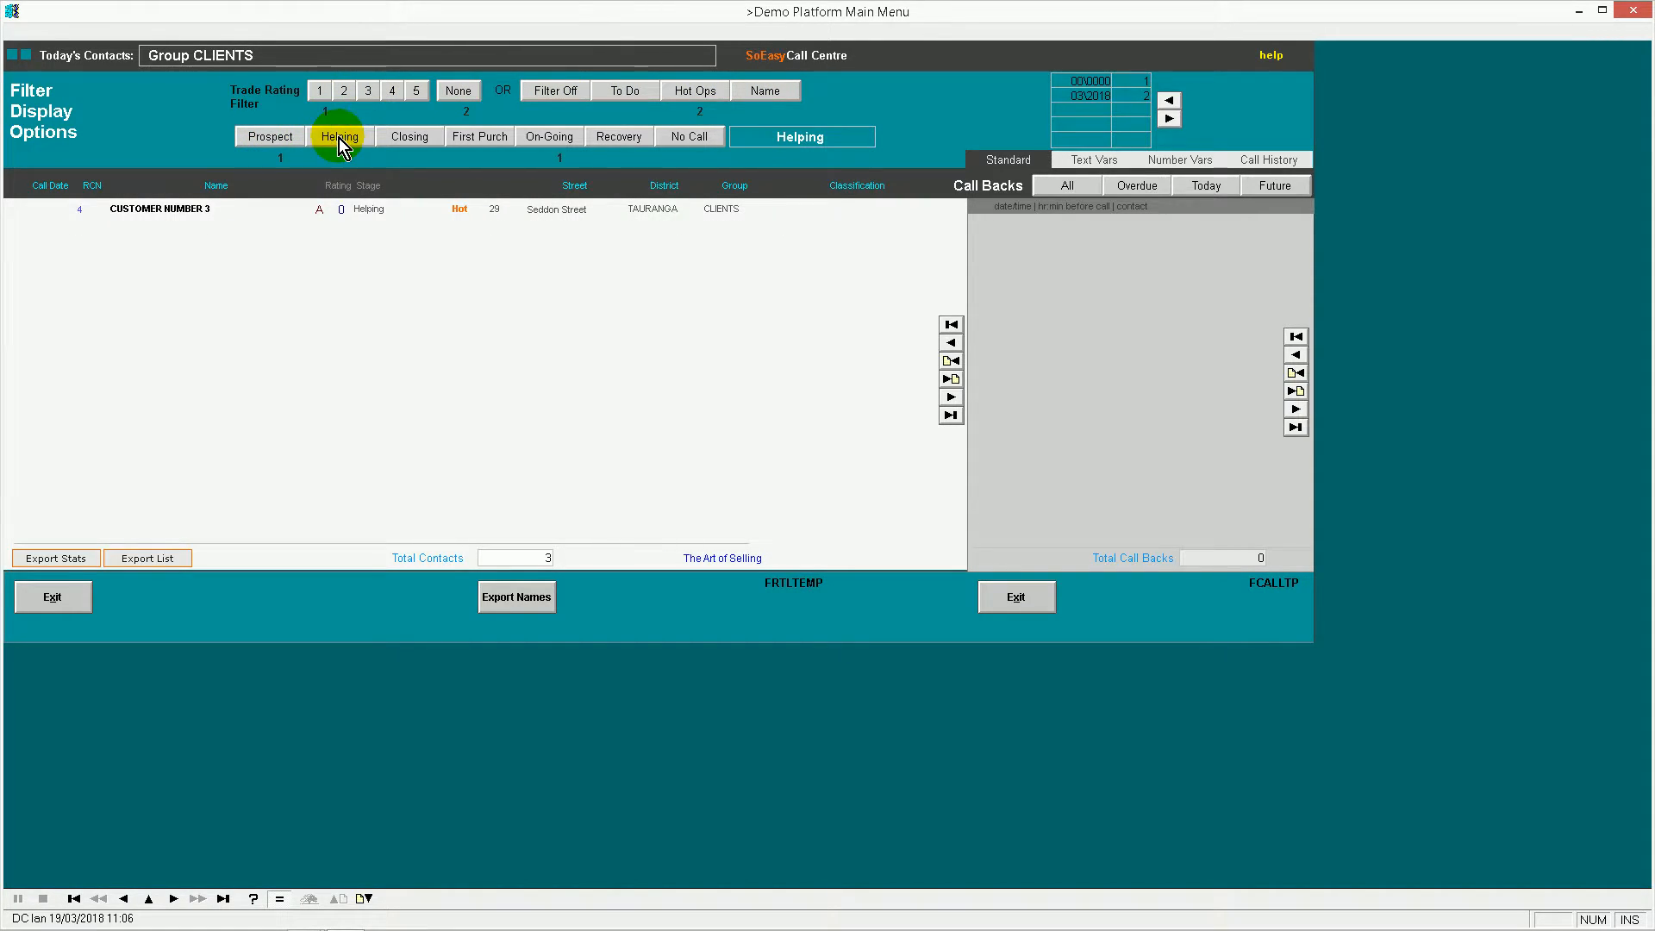
{"action": "left_click", "coordinate": [544, 136]}
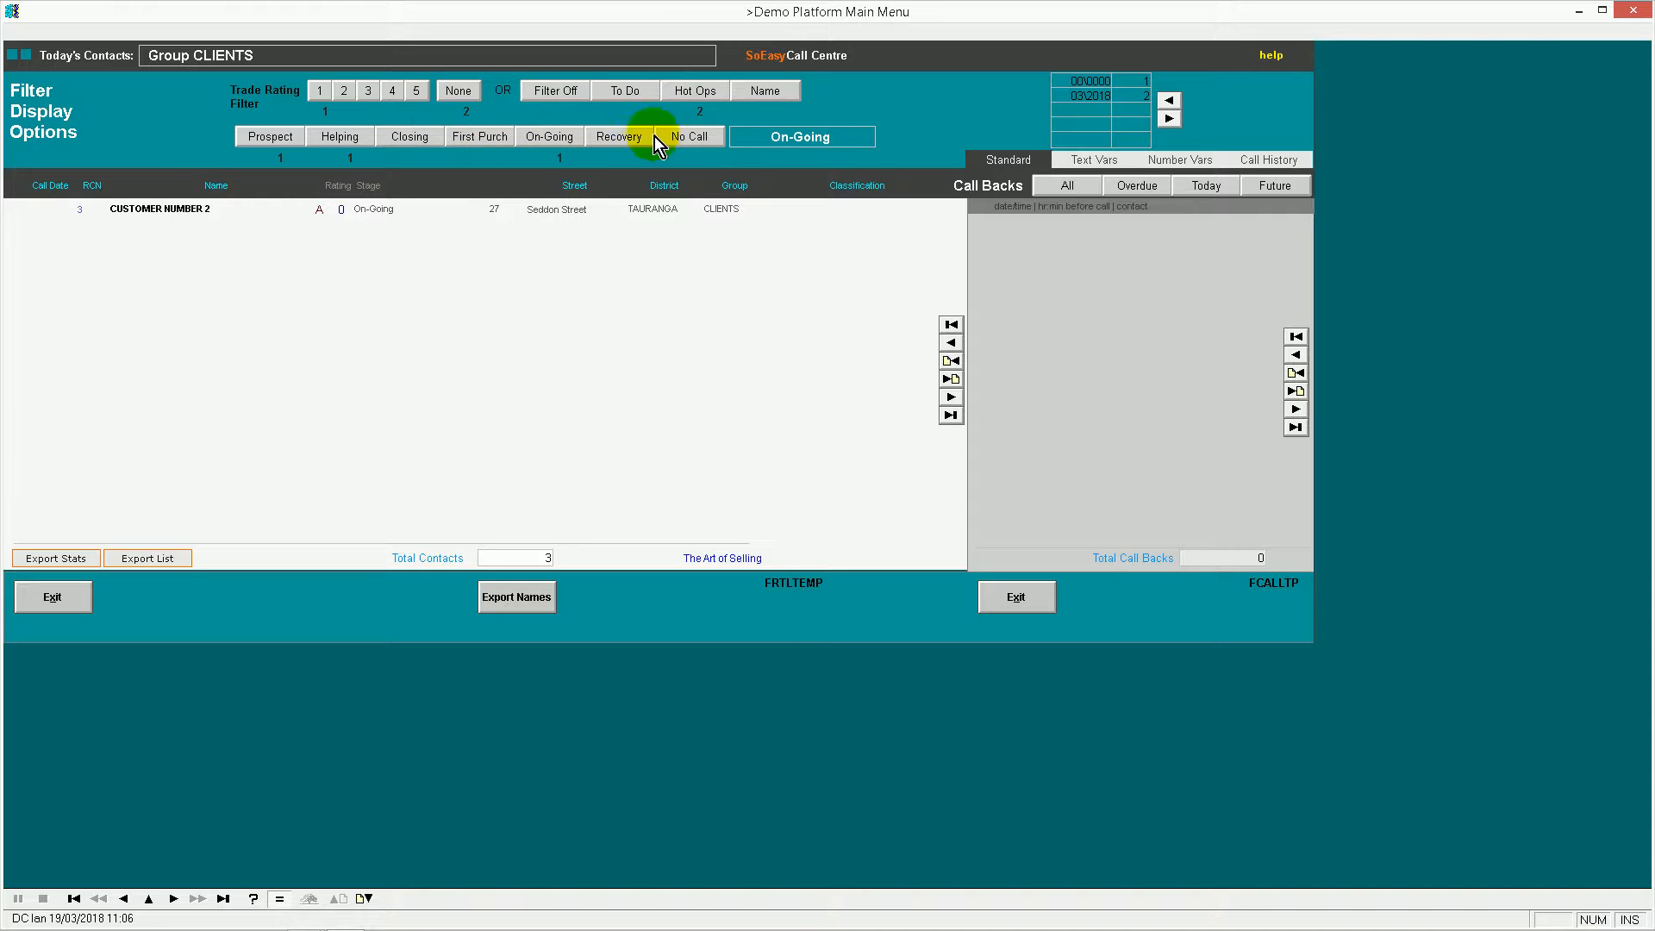
{"action": "left_click", "coordinate": [543, 93]}
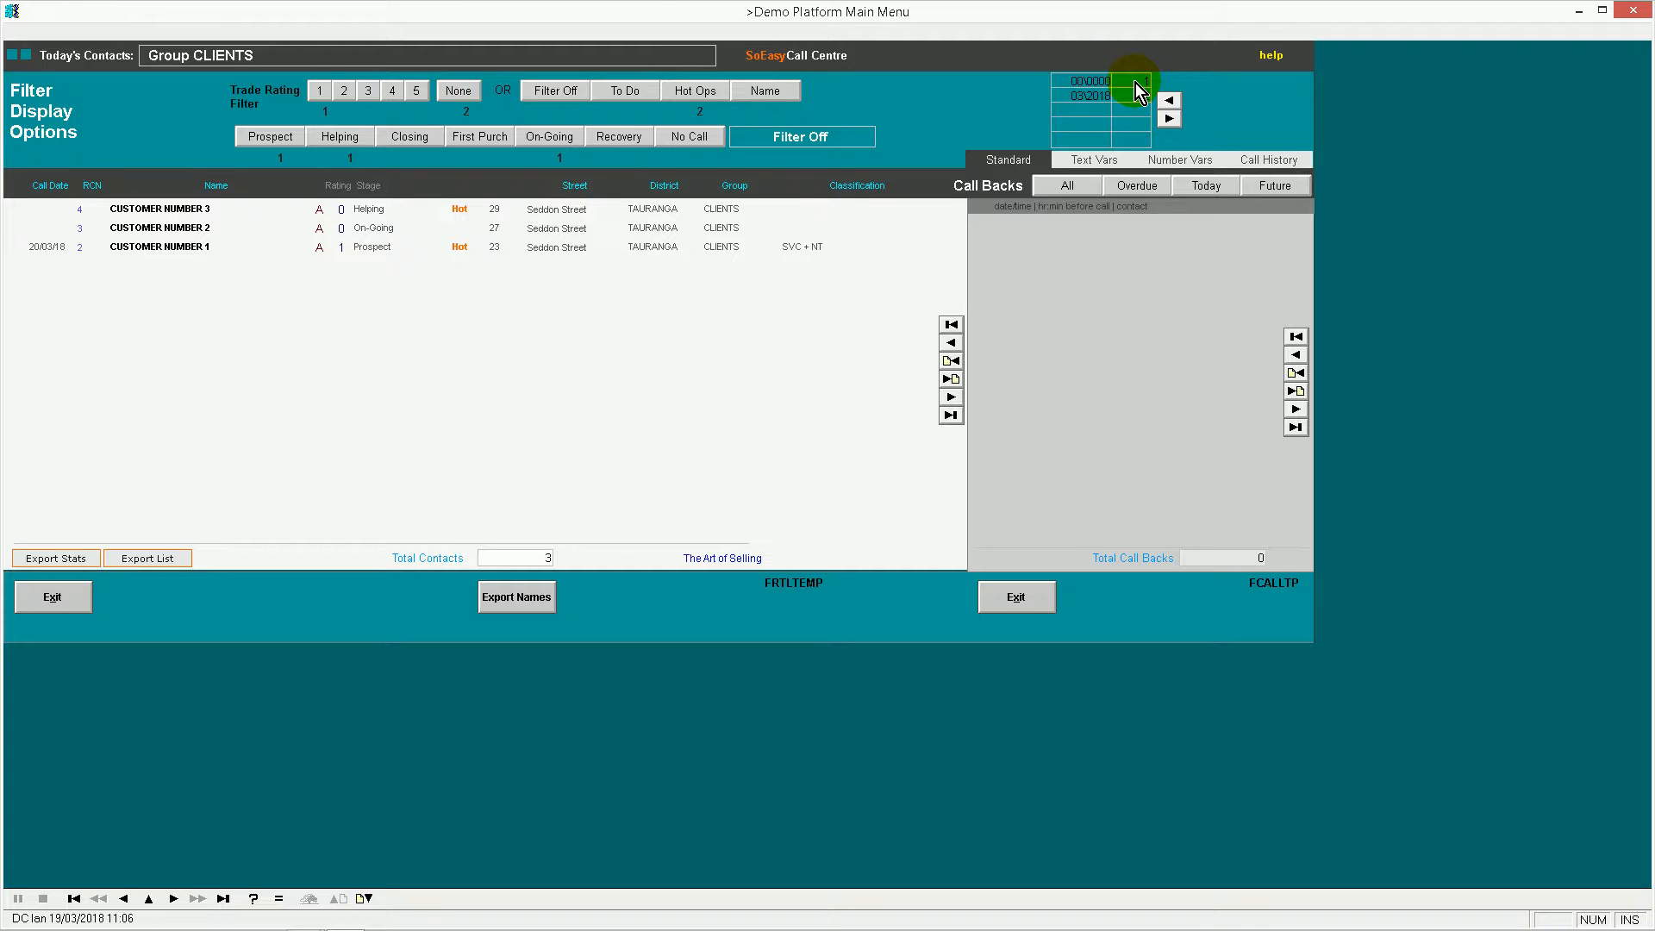
{"action": "left_click", "coordinate": [1090, 97]}
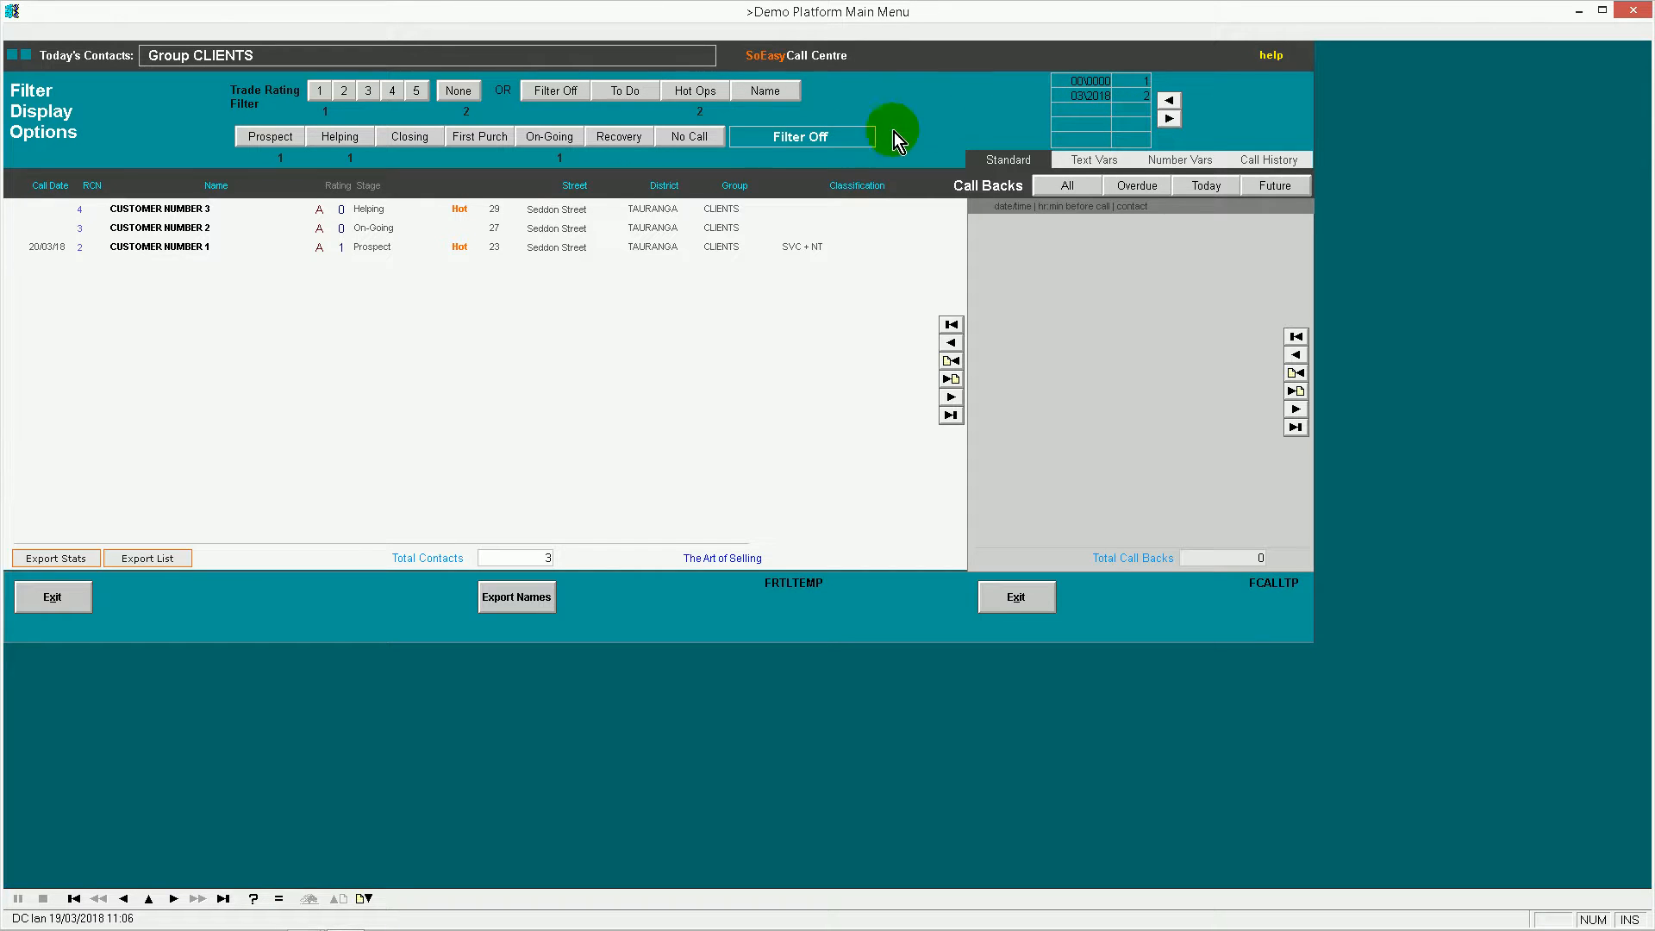
Open the Helping-stage contact's call record and preview an email to them without a template, cancelling it unsent
{"action": "double_click", "coordinate": [369, 209]}
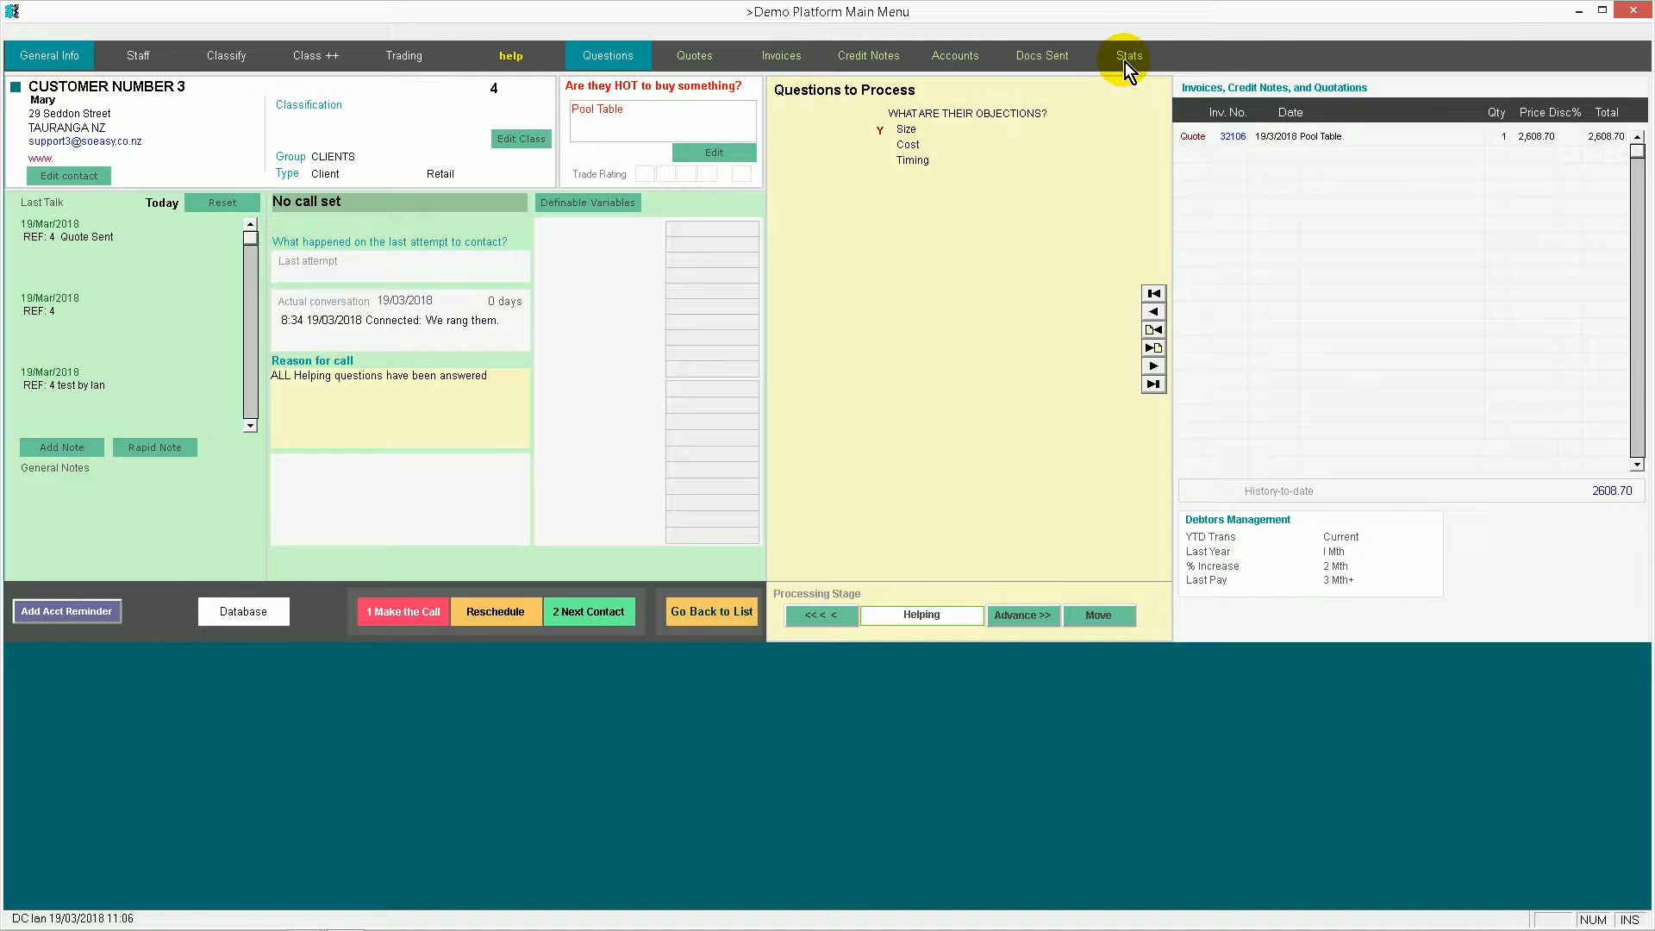
{"action": "left_click", "coordinate": [65, 144]}
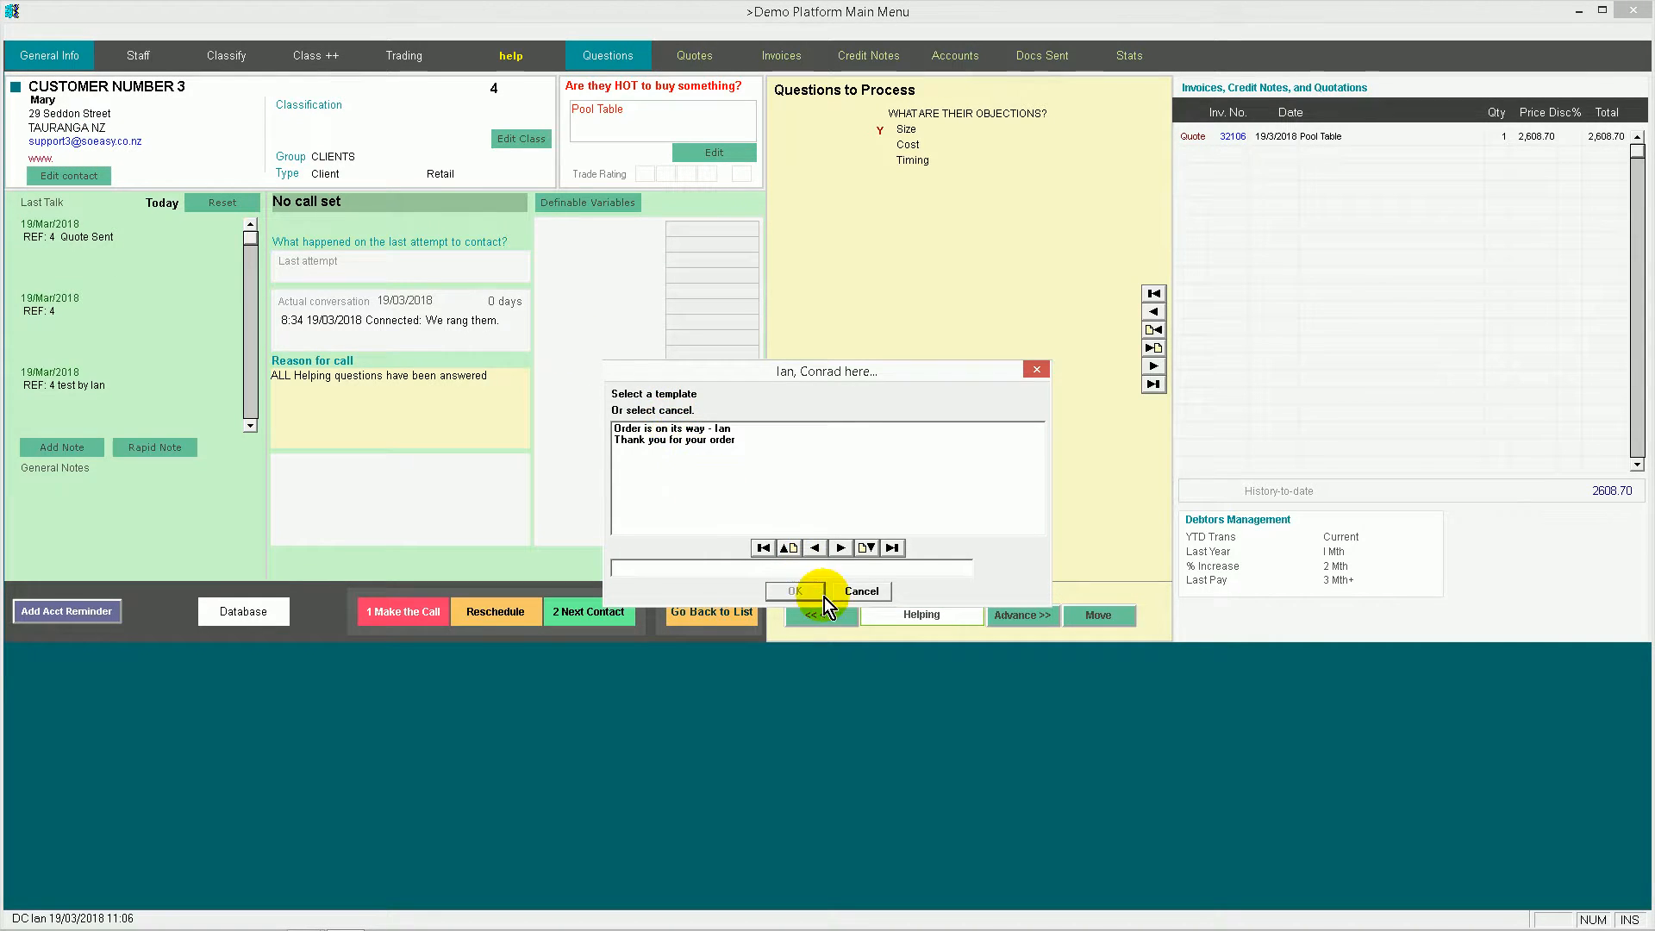
{"action": "left_click", "coordinate": [867, 594]}
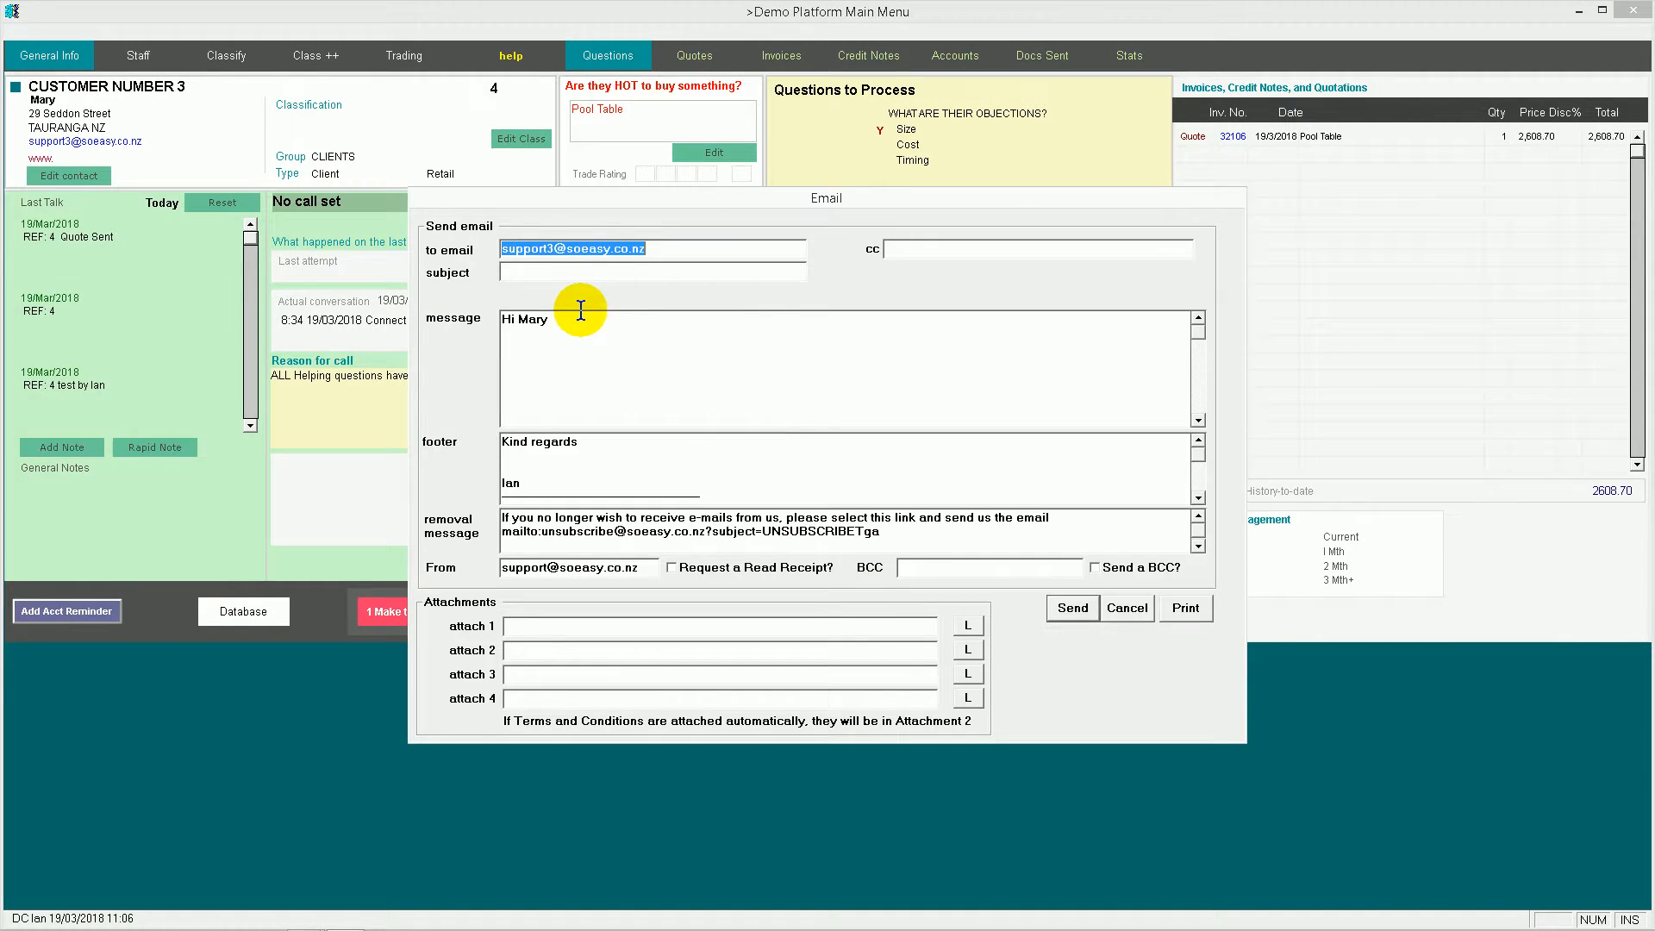
{"action": "left_click", "coordinate": [1128, 608]}
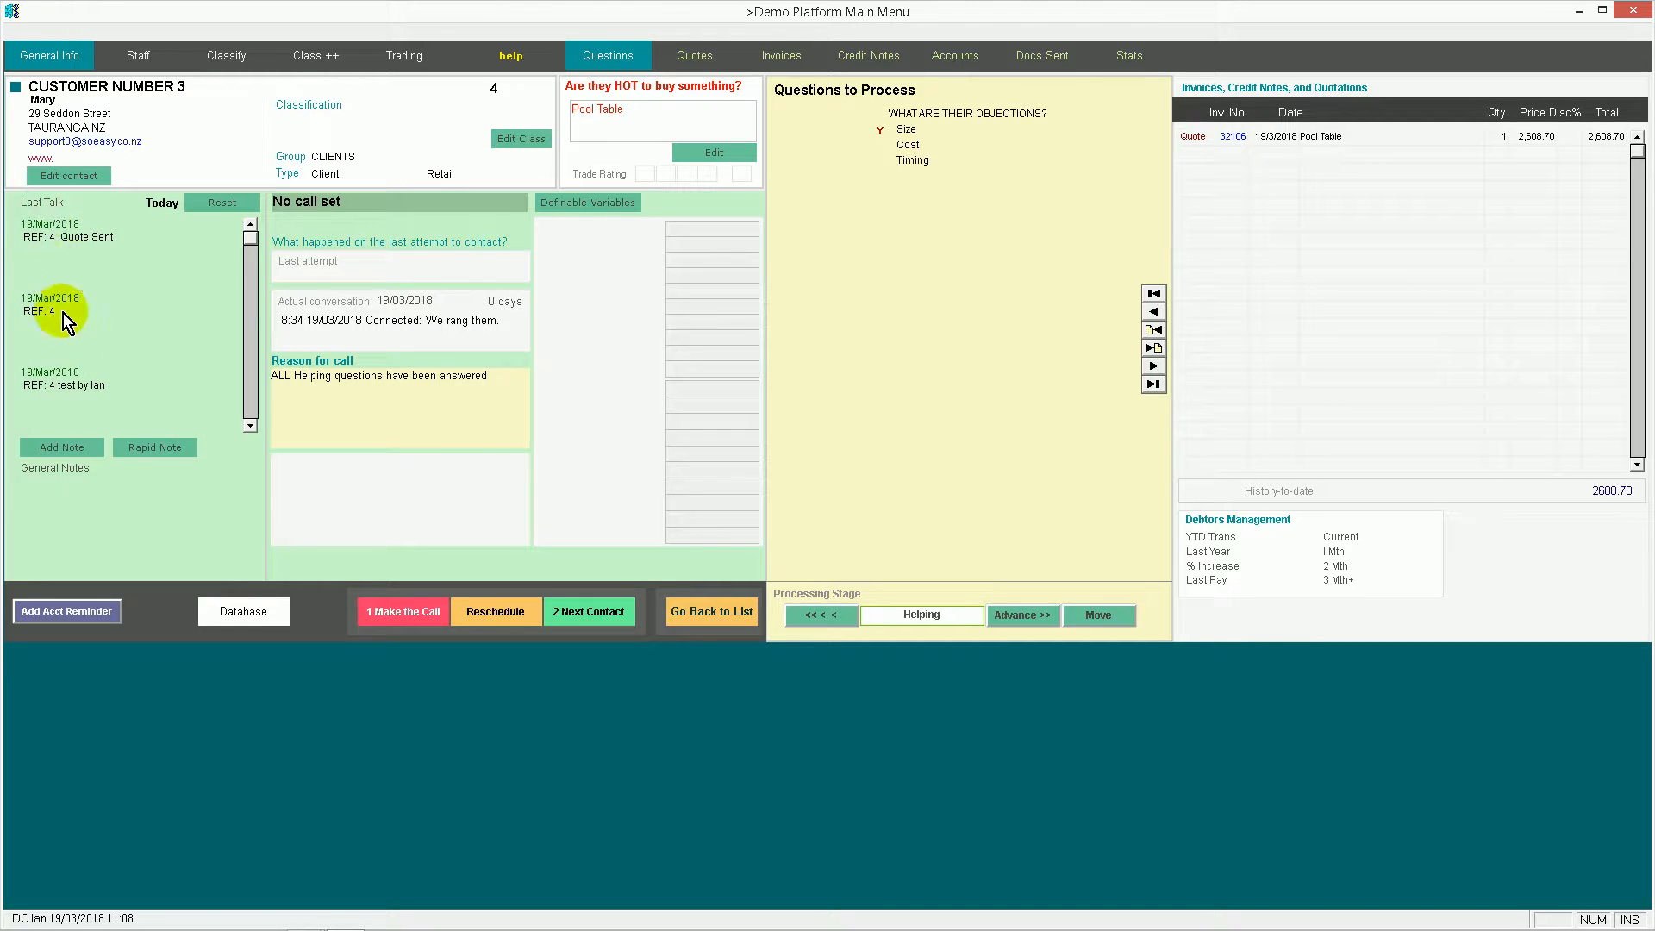
Add and save a client note on this contact reading "Call next week about ...."
{"action": "left_click", "coordinate": [55, 449]}
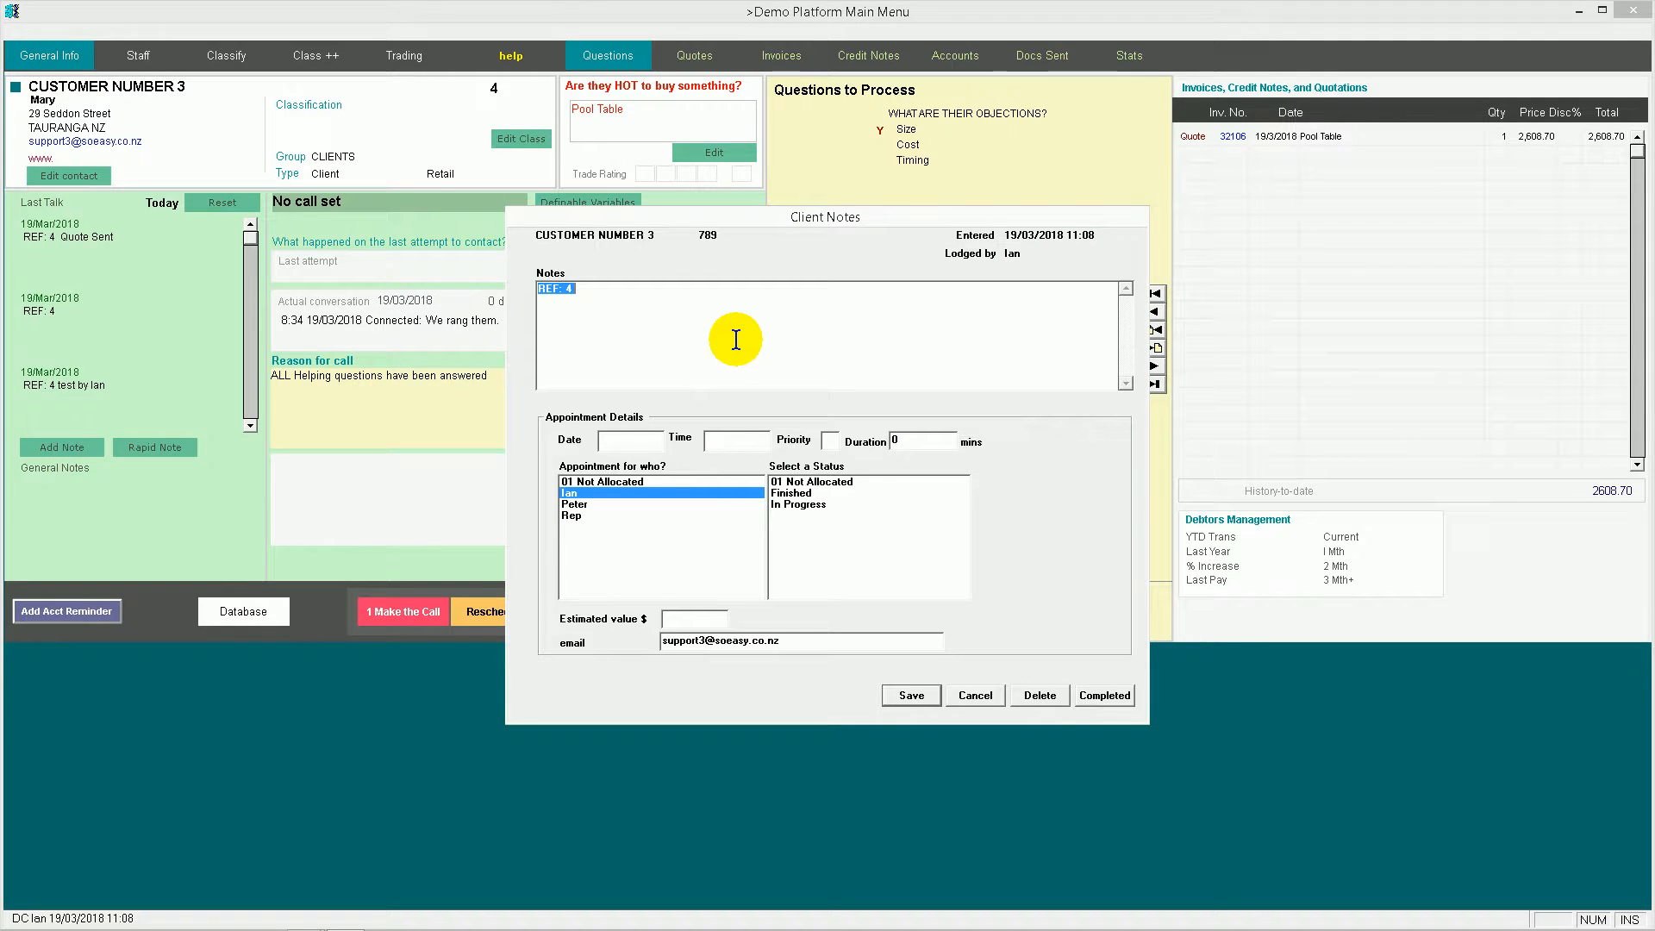
{"action": "type", "text": "Call next week about ...."}
{"action": "left_click", "coordinate": [914, 698]}
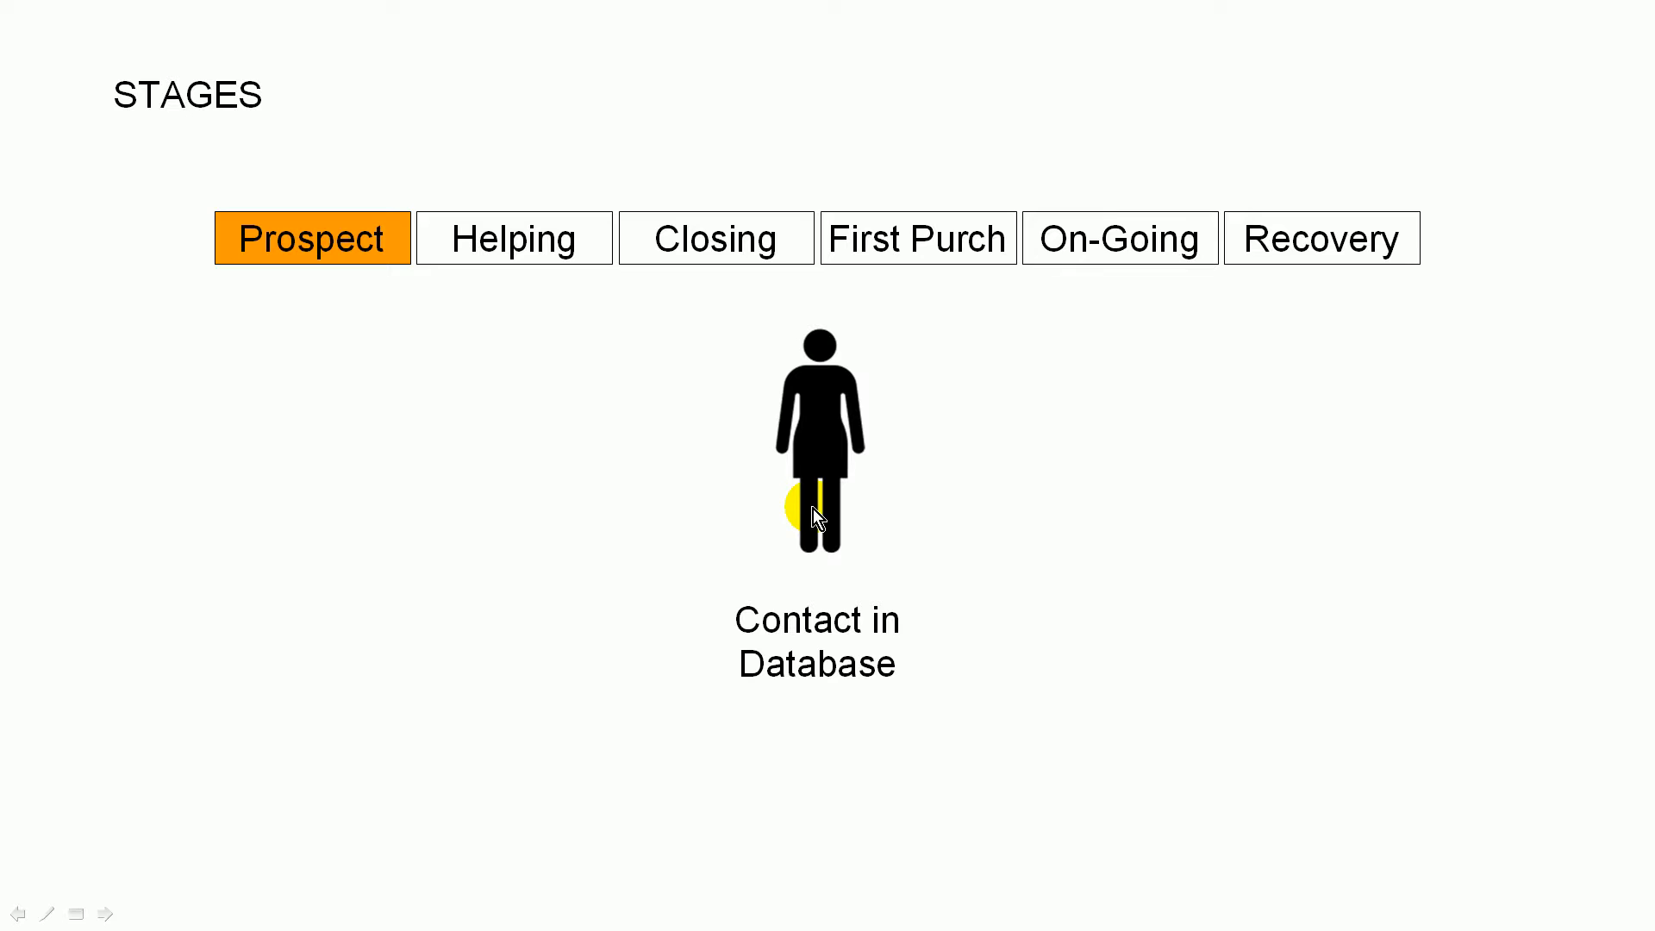
{"action": "left_click", "coordinate": [343, 254]}
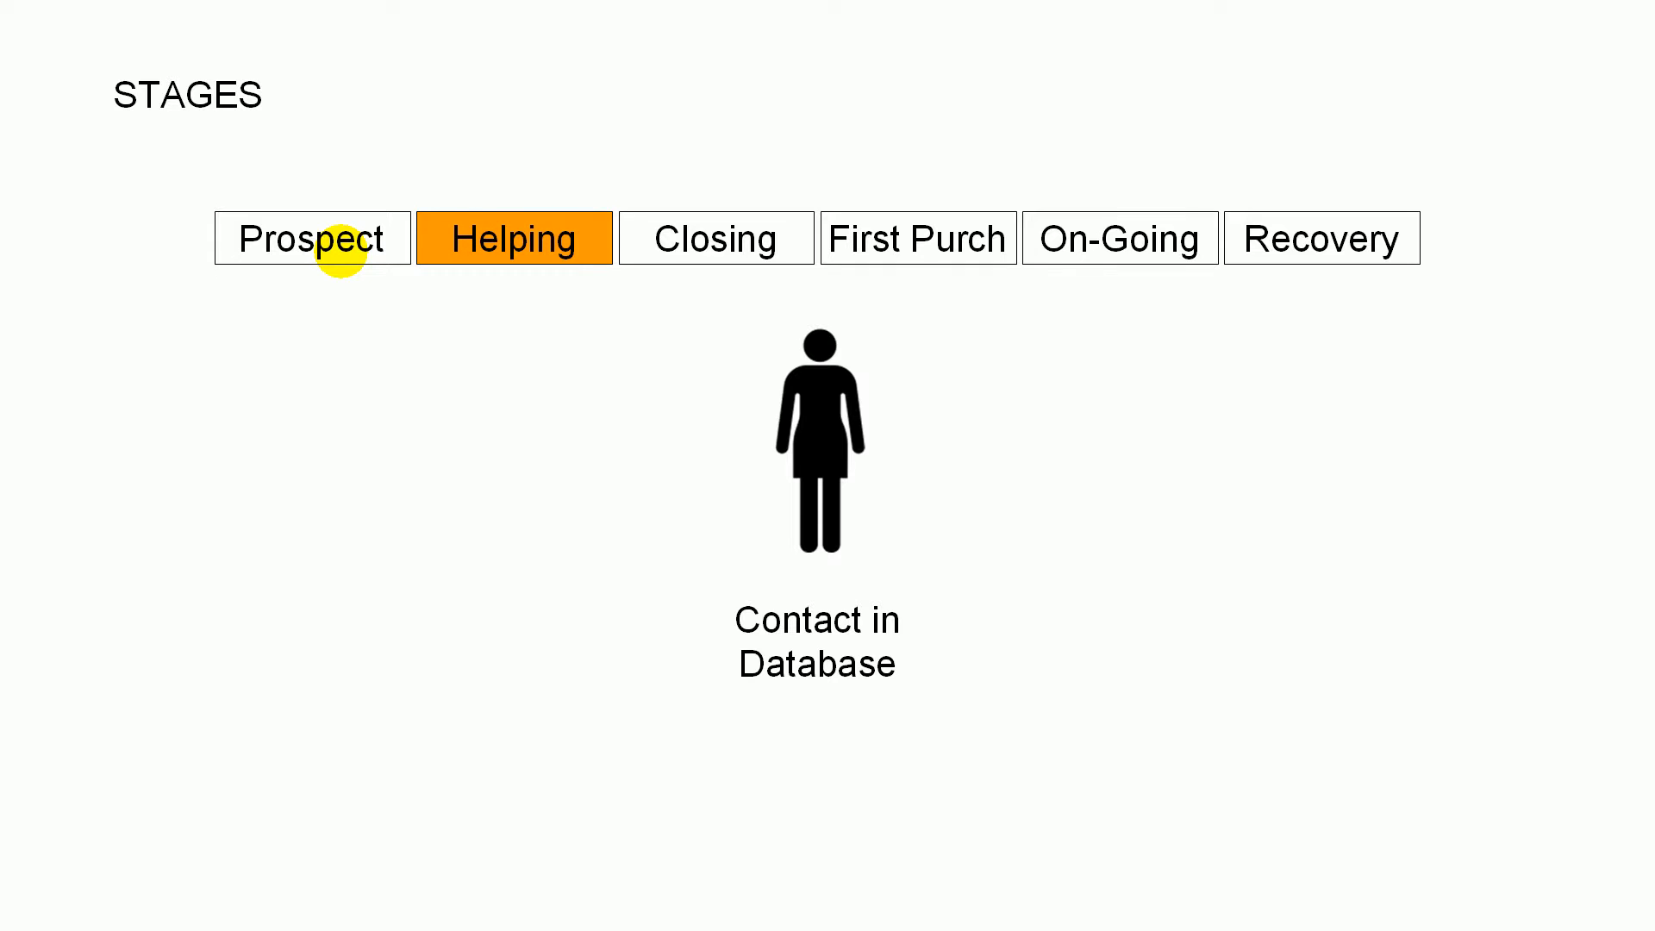
{"action": "left_click", "coordinate": [343, 253]}
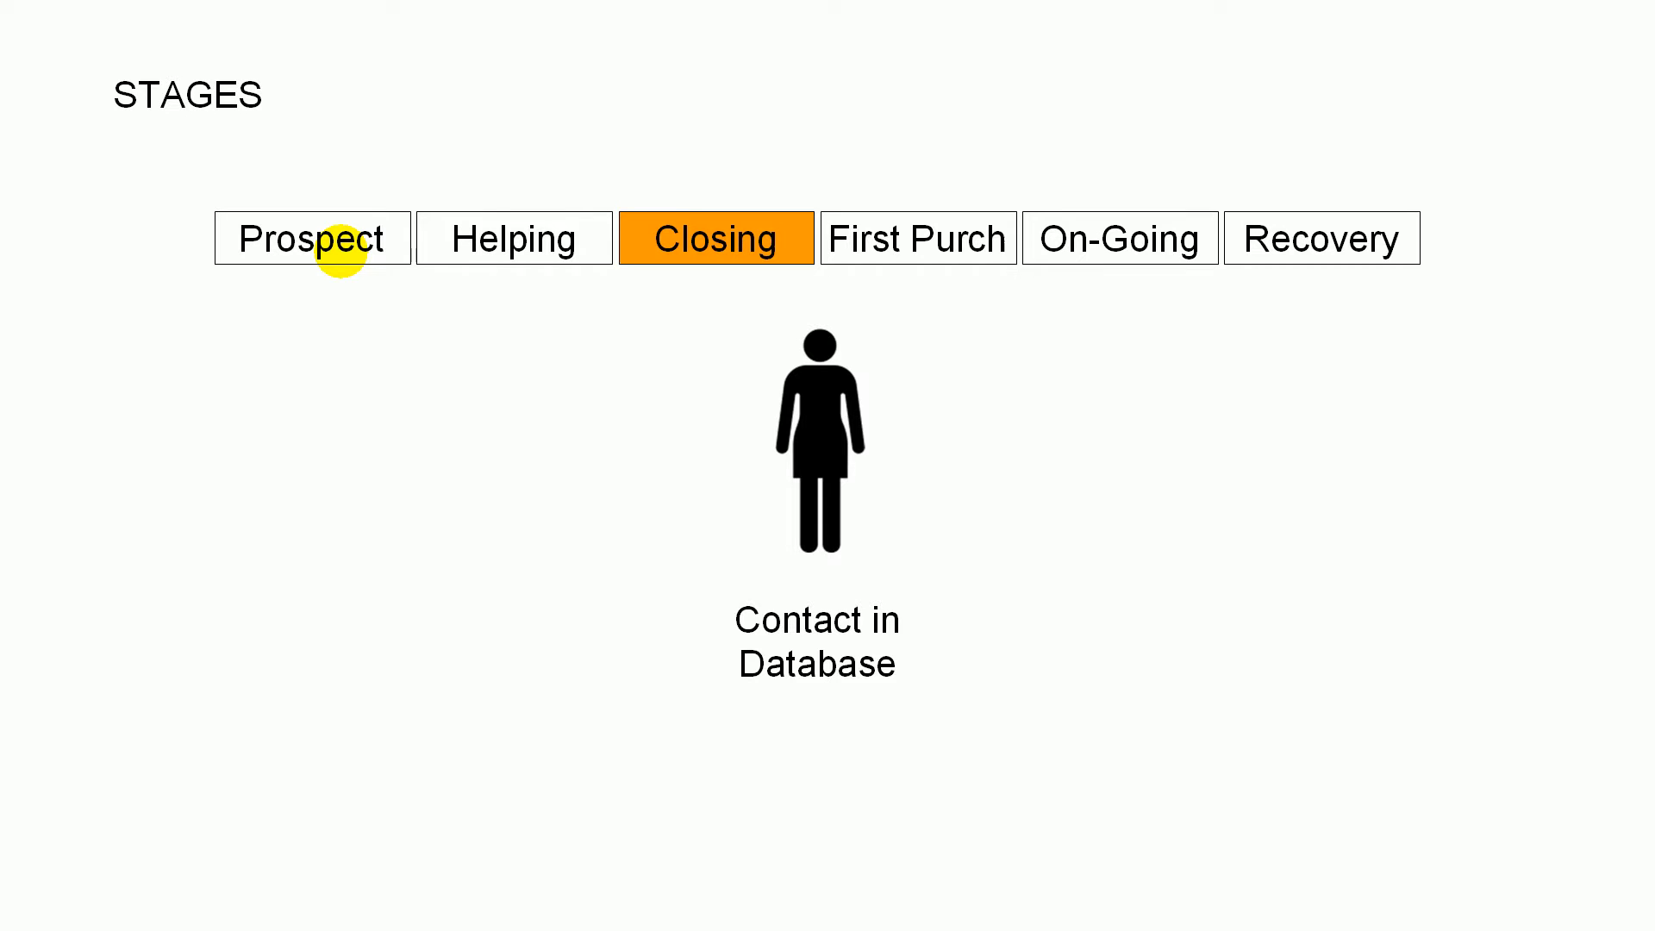
{"action": "left_click", "coordinate": [343, 253]}
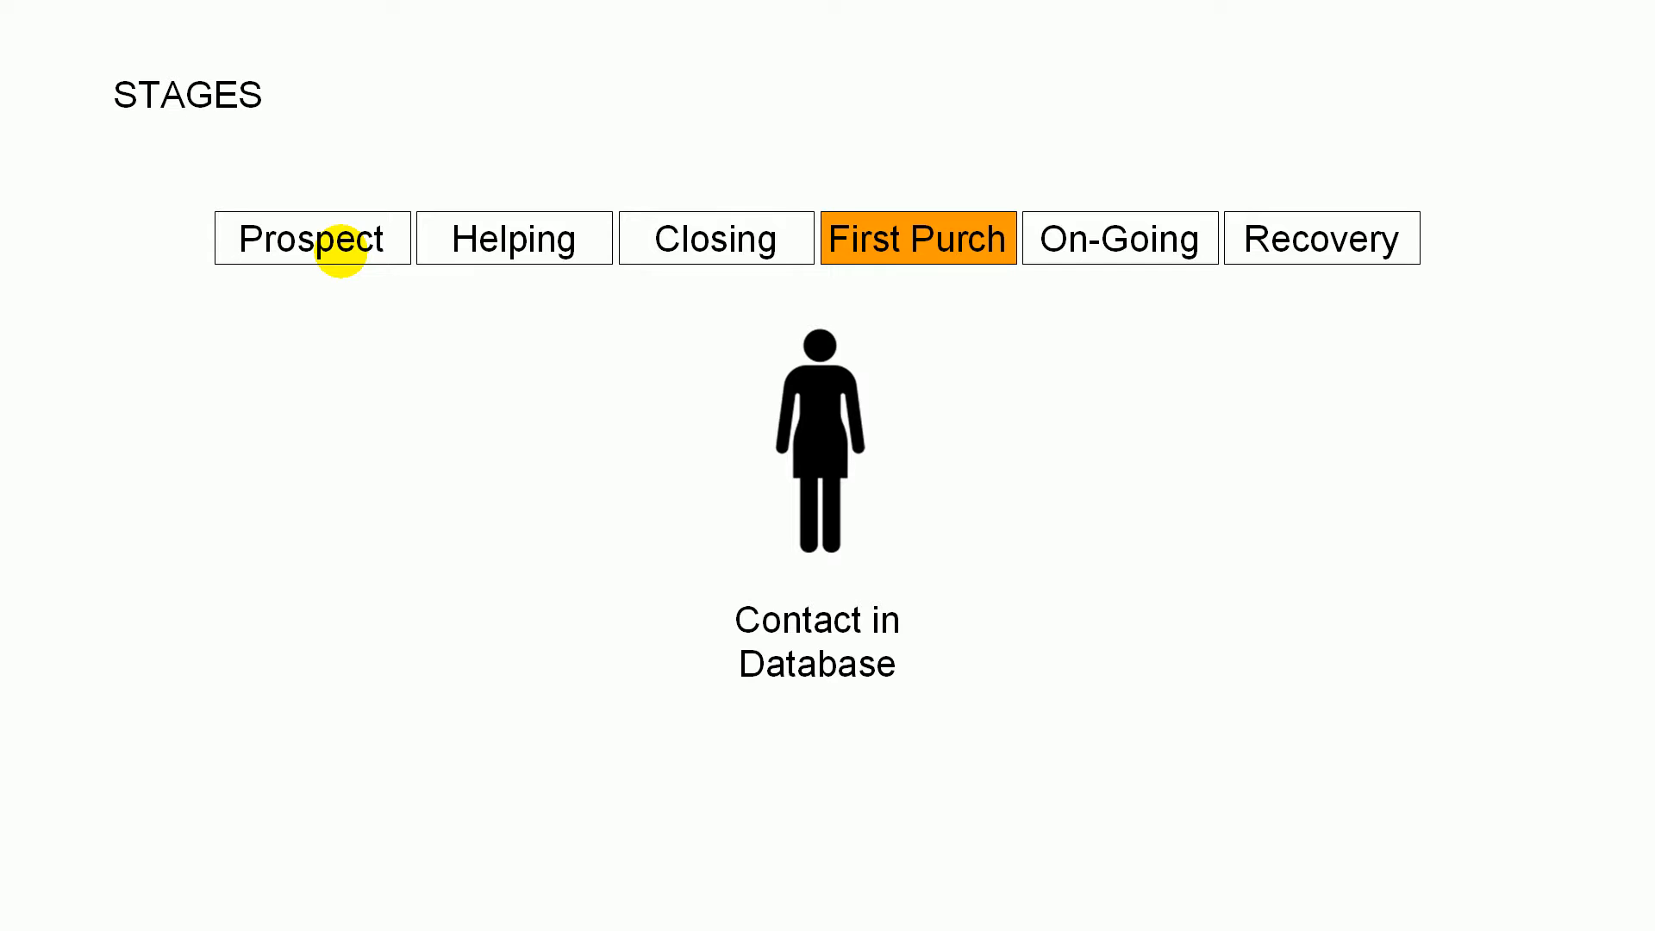
{"action": "left_click", "coordinate": [343, 254]}
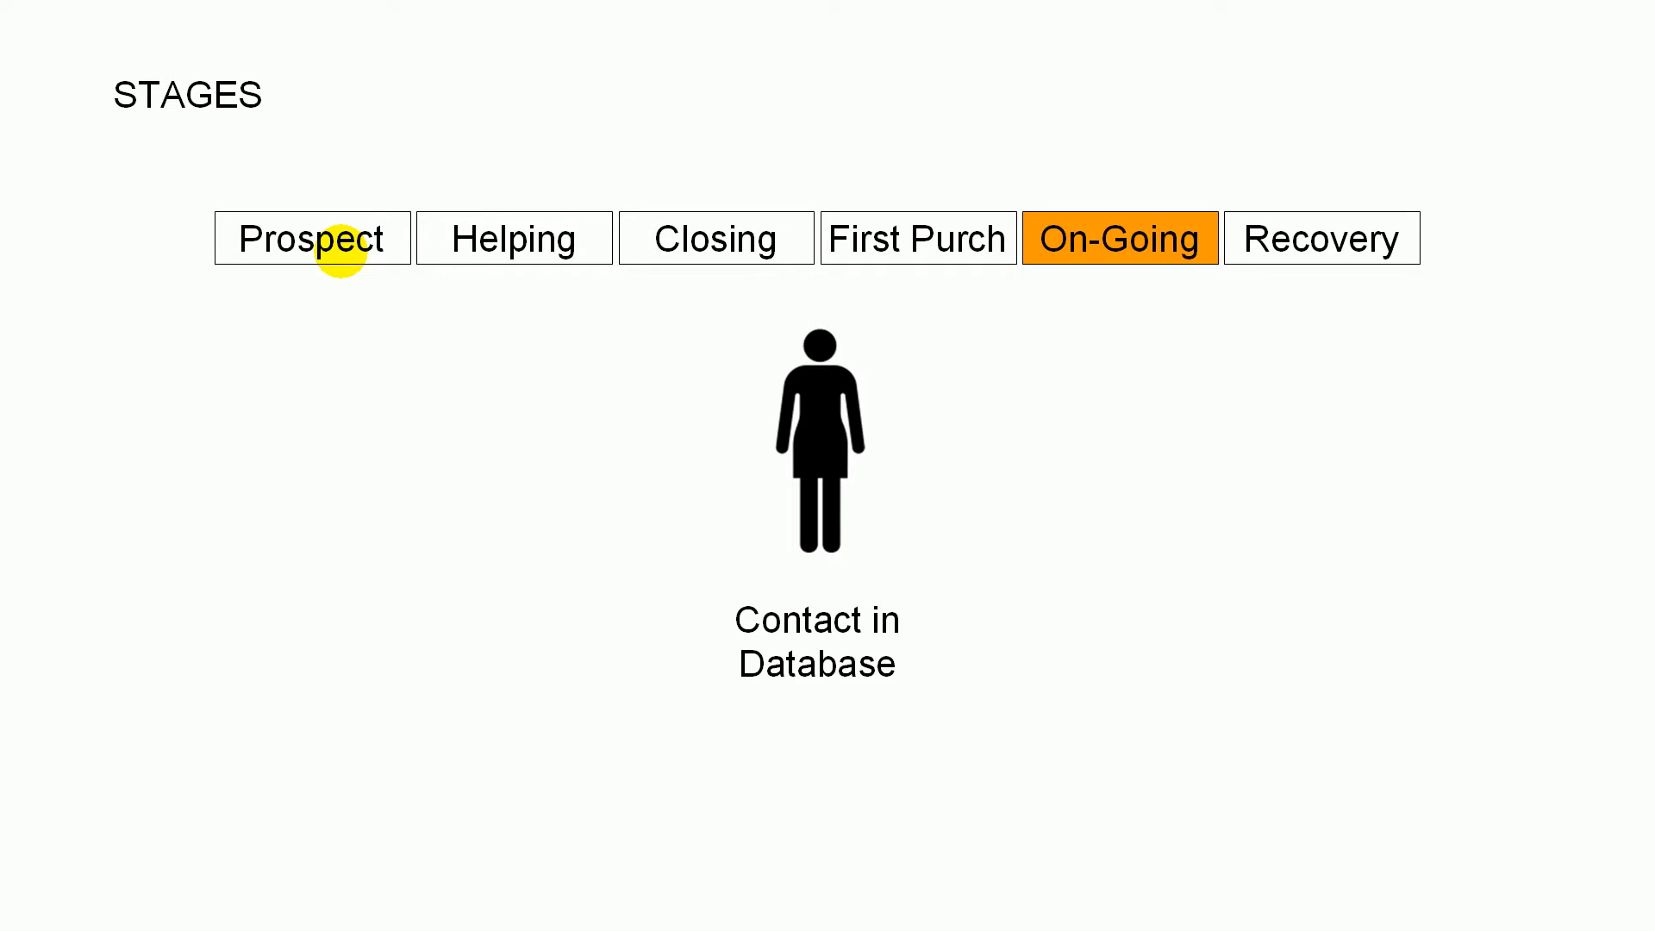
{"action": "left_click", "coordinate": [342, 250]}
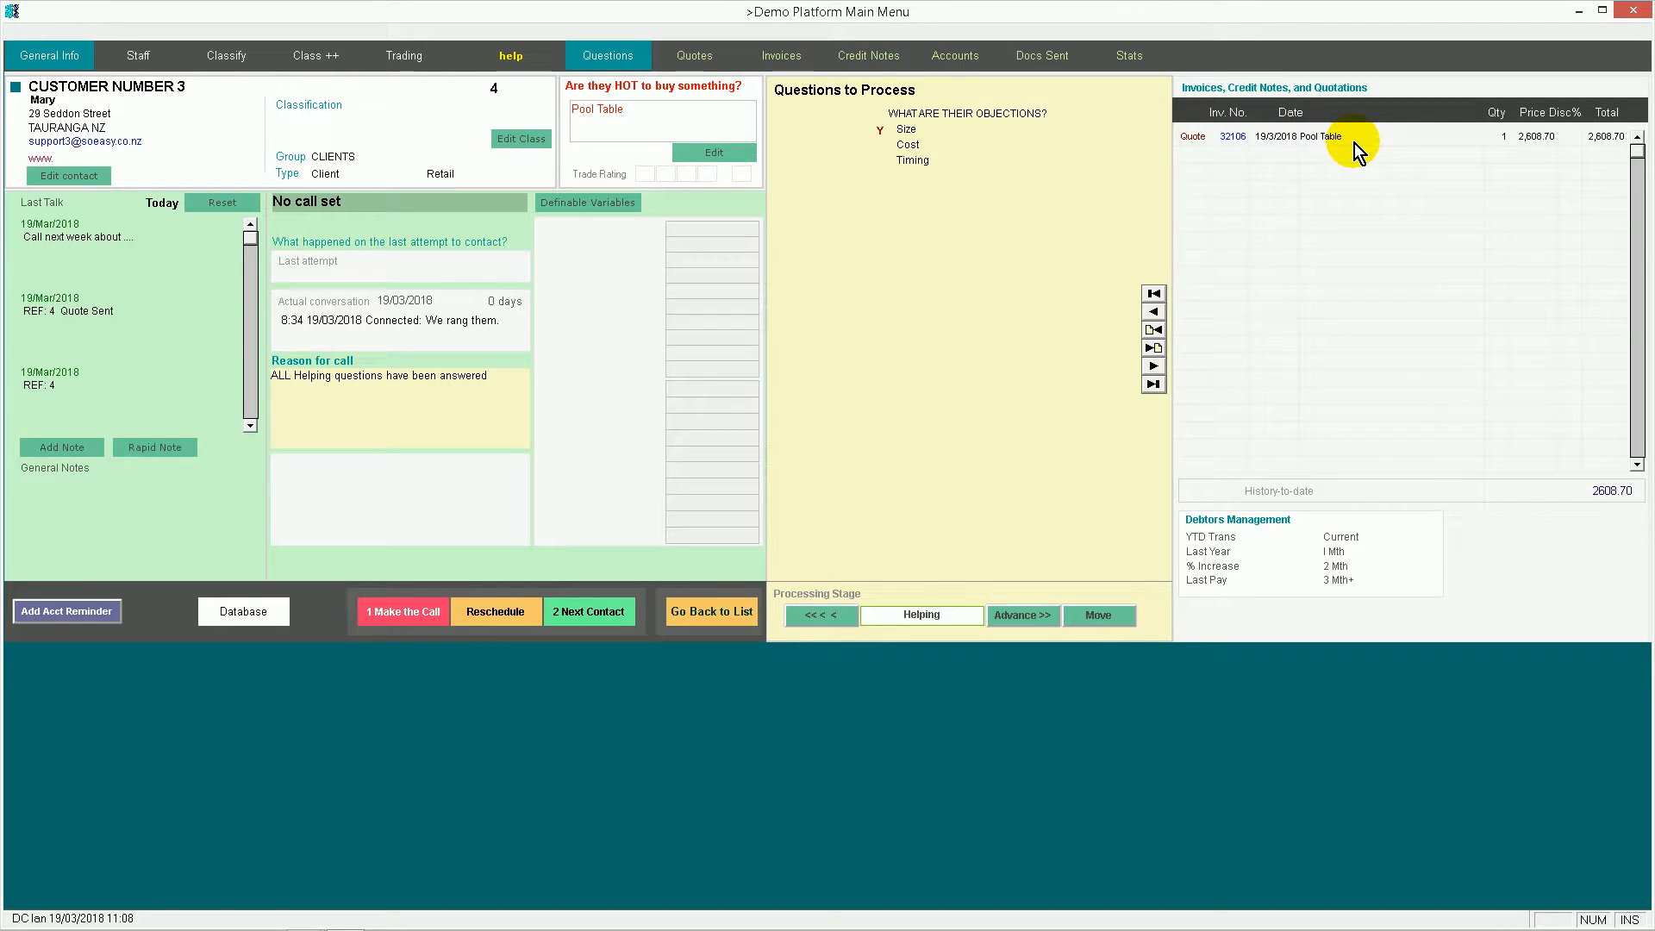
Advance the contact from Helping to the Closing stage, and save Closing as the stage the contact is moved to
{"action": "left_click", "coordinate": [1017, 621]}
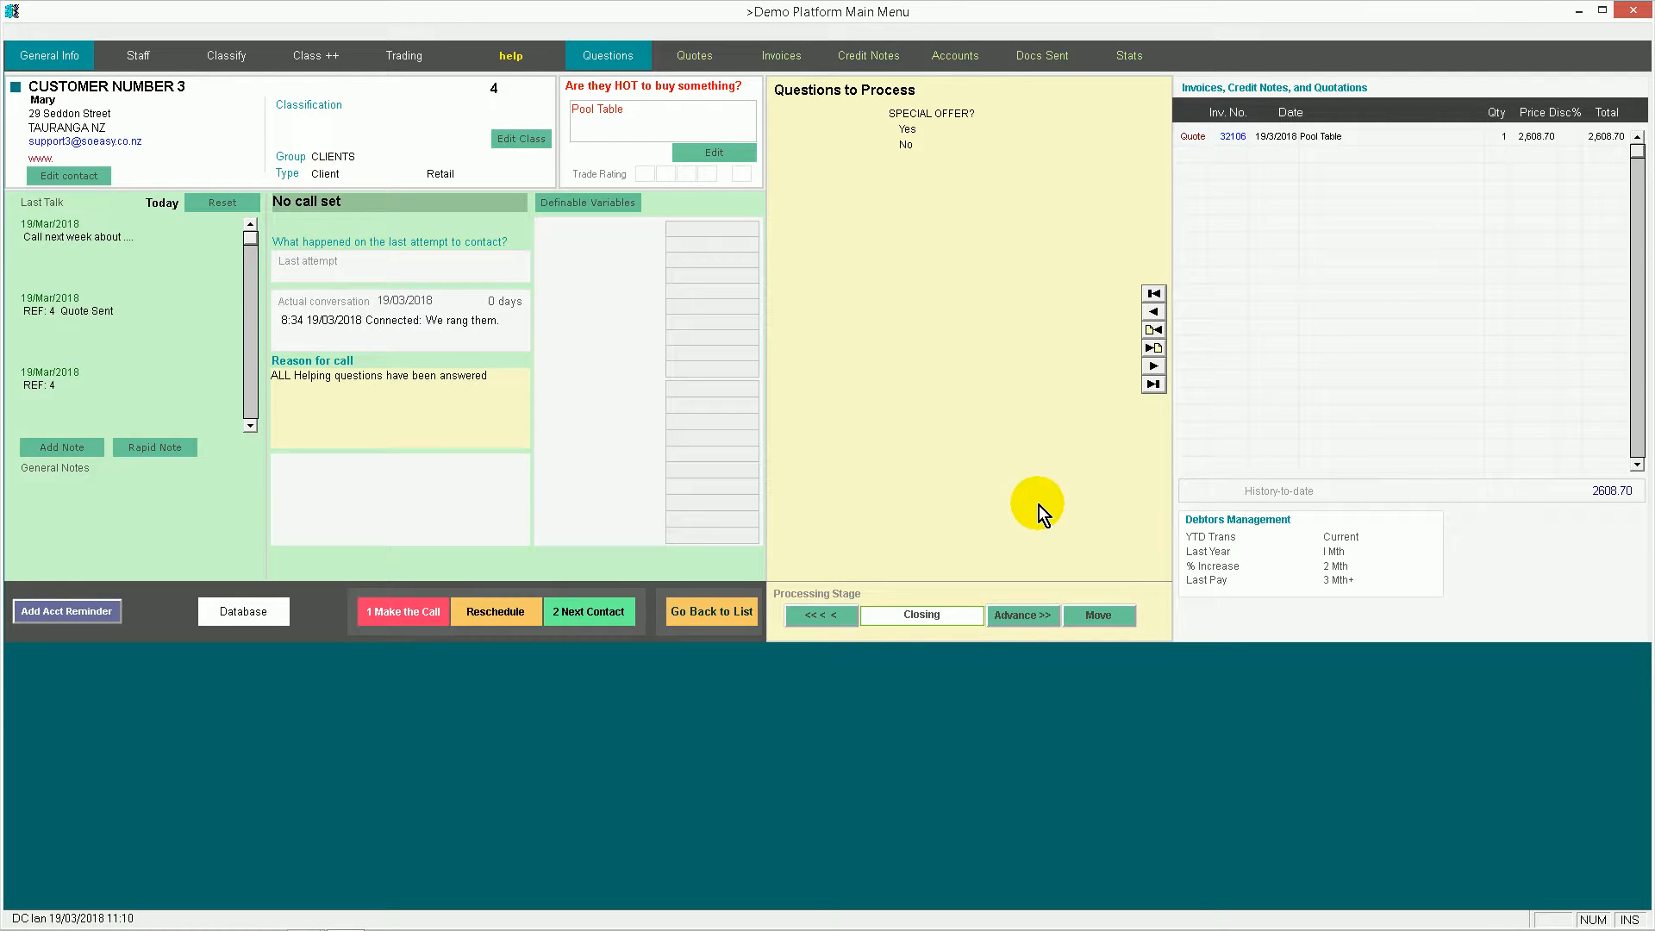
{"action": "left_click", "coordinate": [1103, 617]}
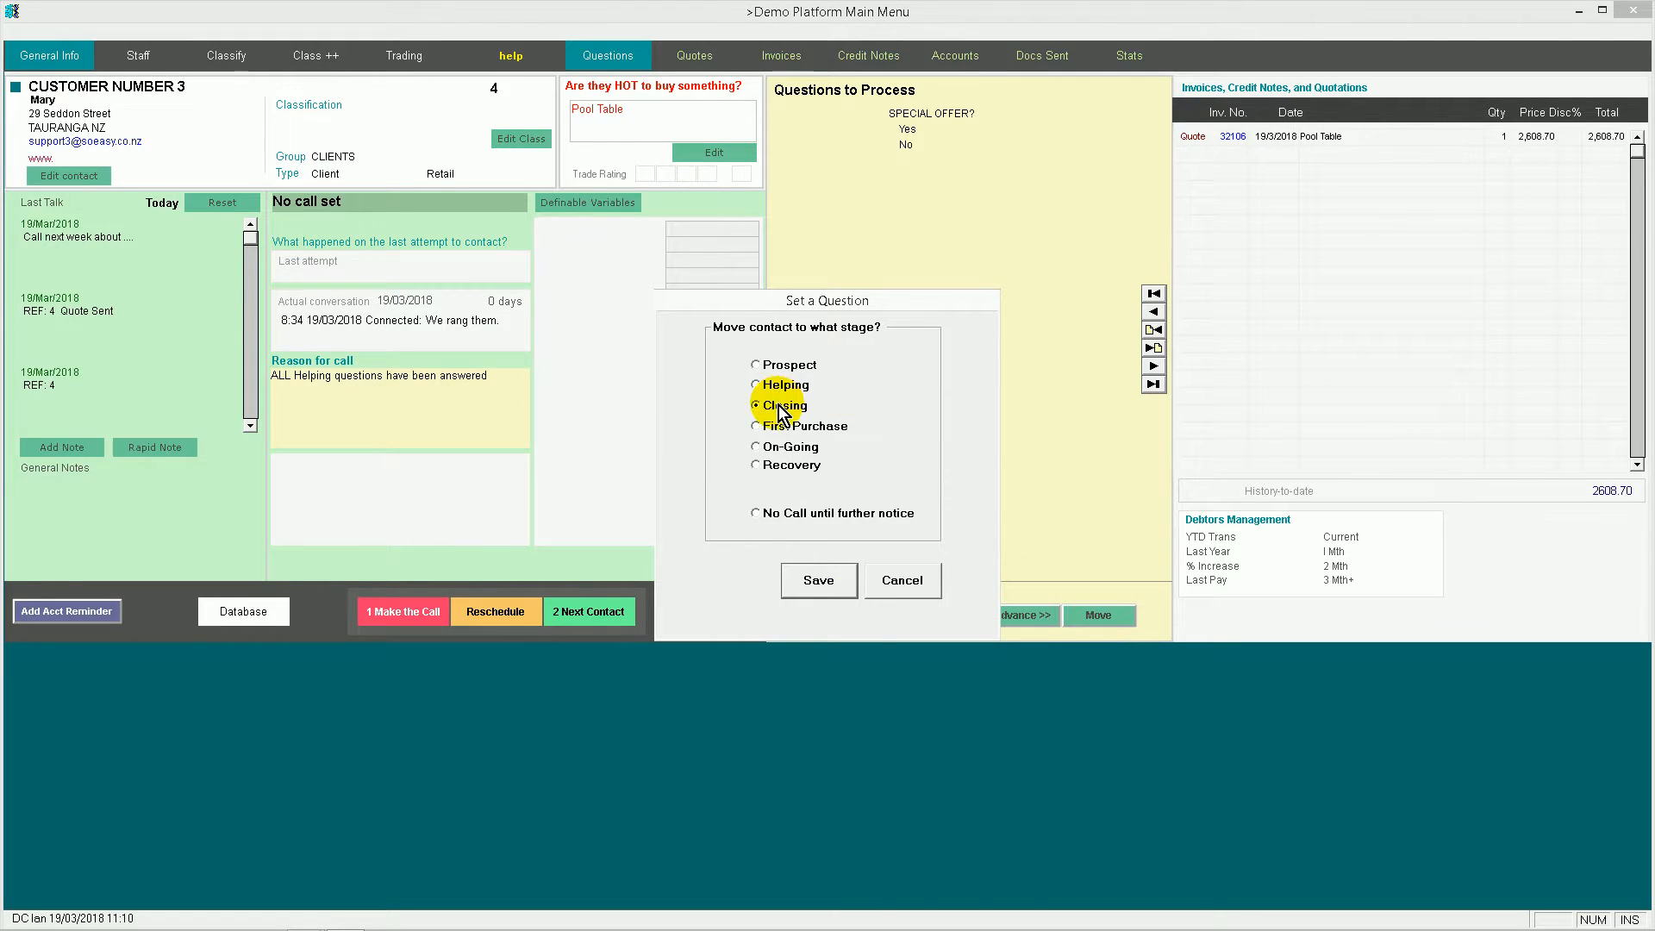
{"action": "left_click", "coordinate": [814, 580]}
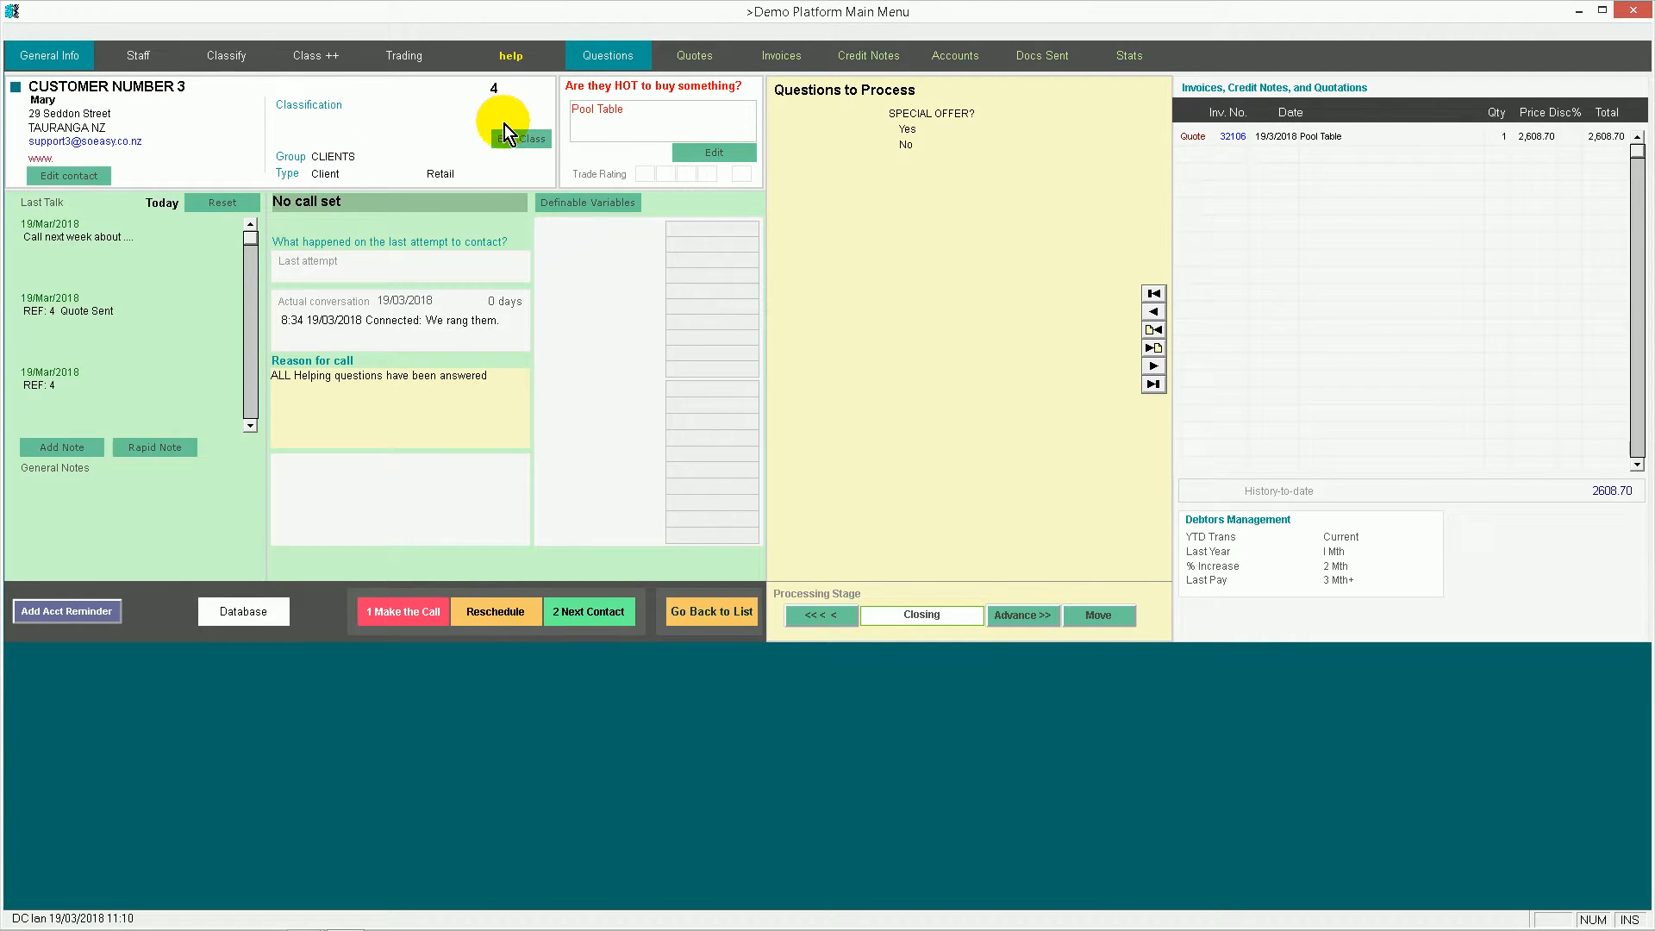
Log a call to this contact as Engaged and schedule the call back in 5 minutes
{"action": "left_click", "coordinate": [403, 613]}
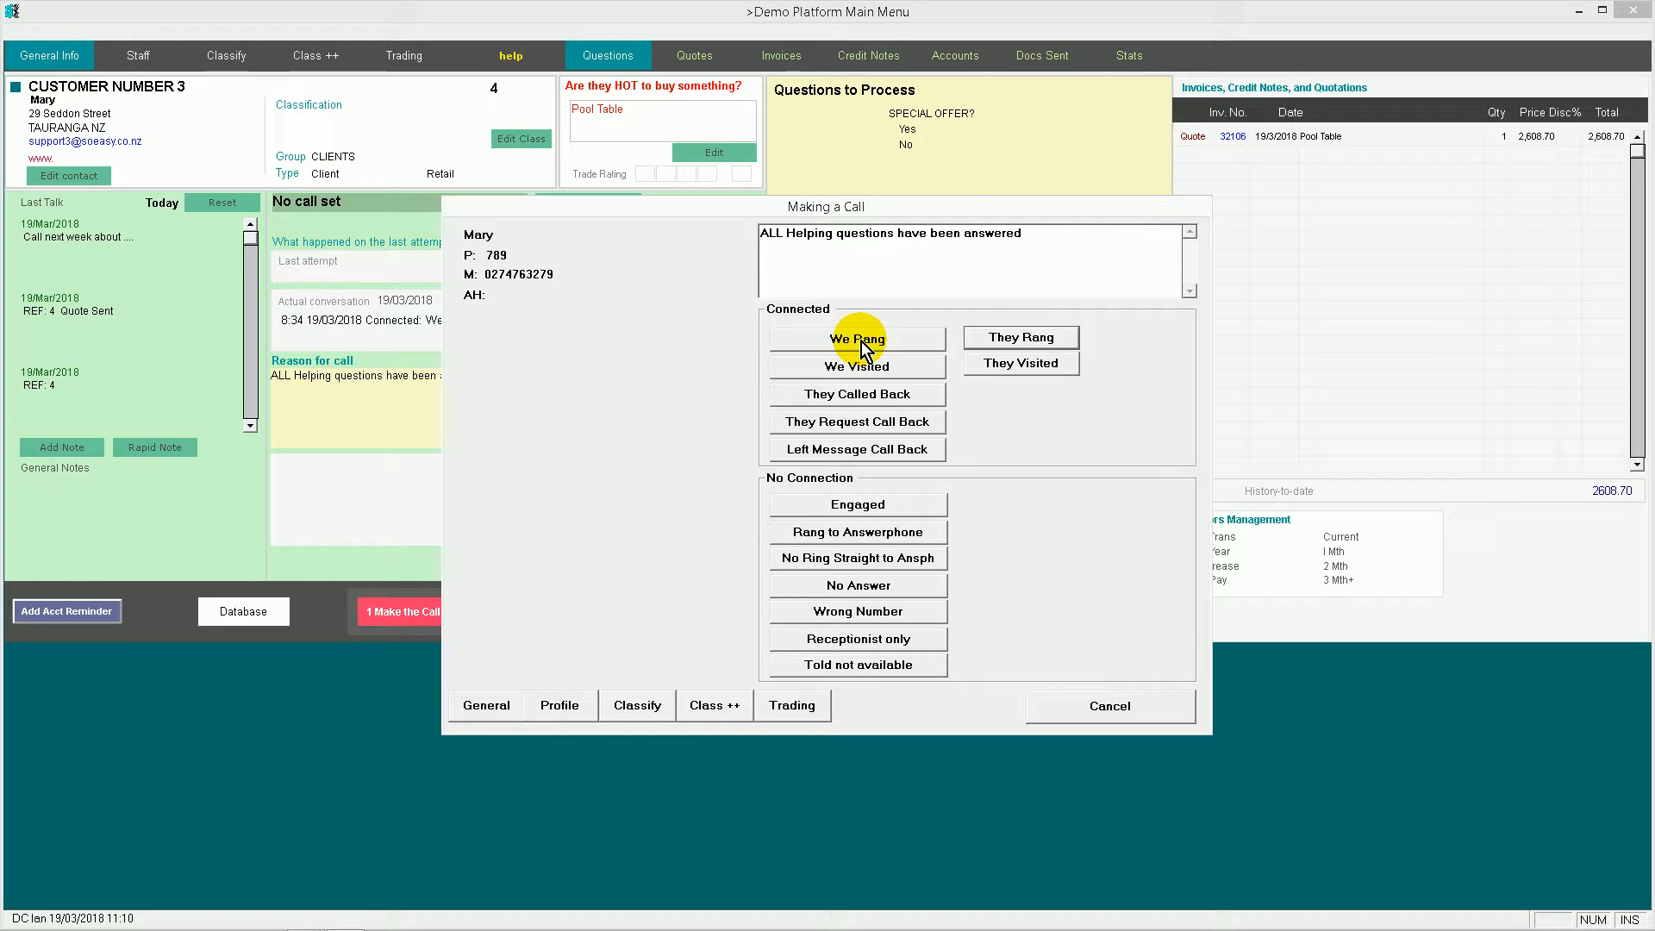
{"action": "left_click", "coordinate": [854, 509]}
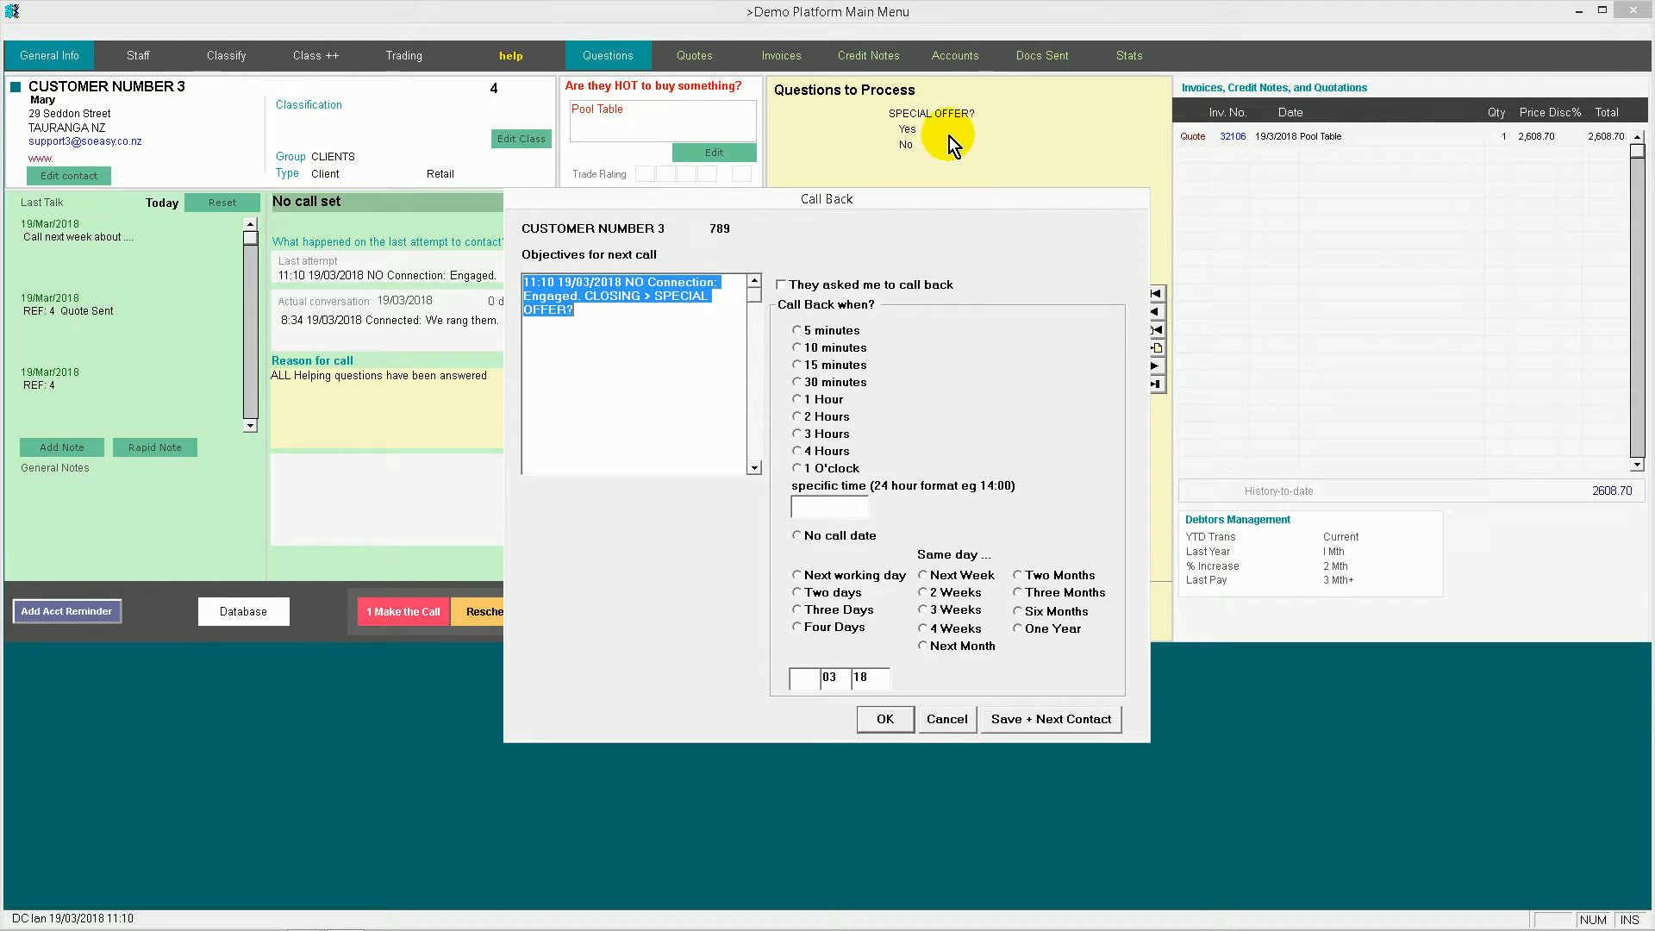
{"action": "left_click", "coordinate": [797, 332]}
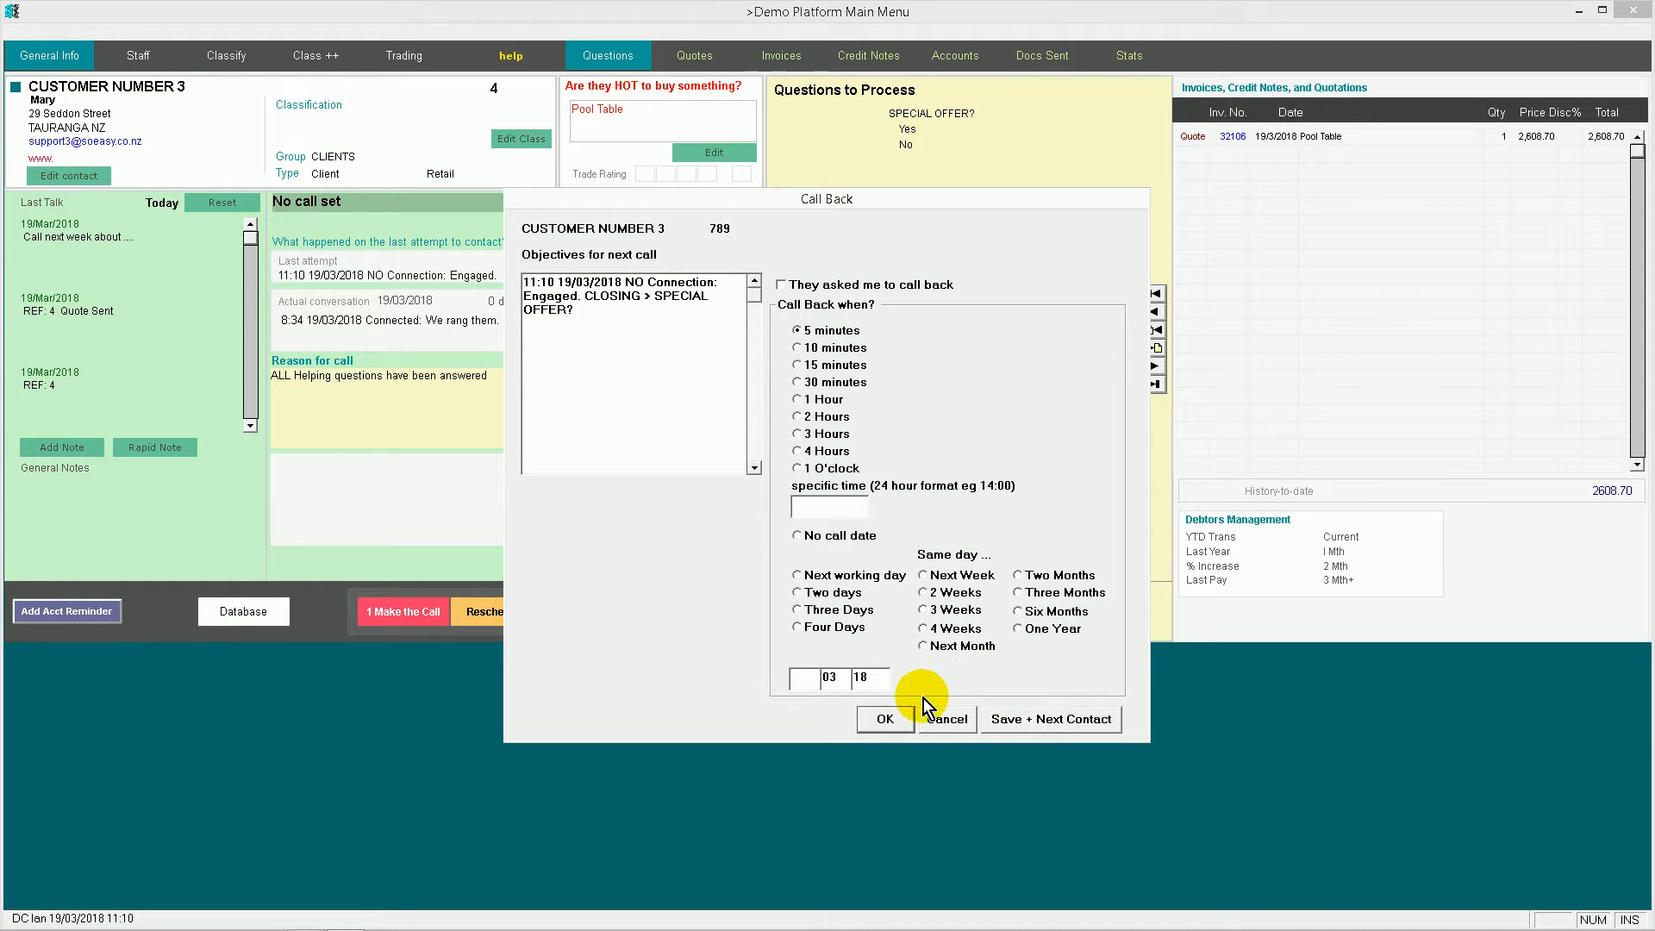
{"action": "left_click", "coordinate": [885, 719]}
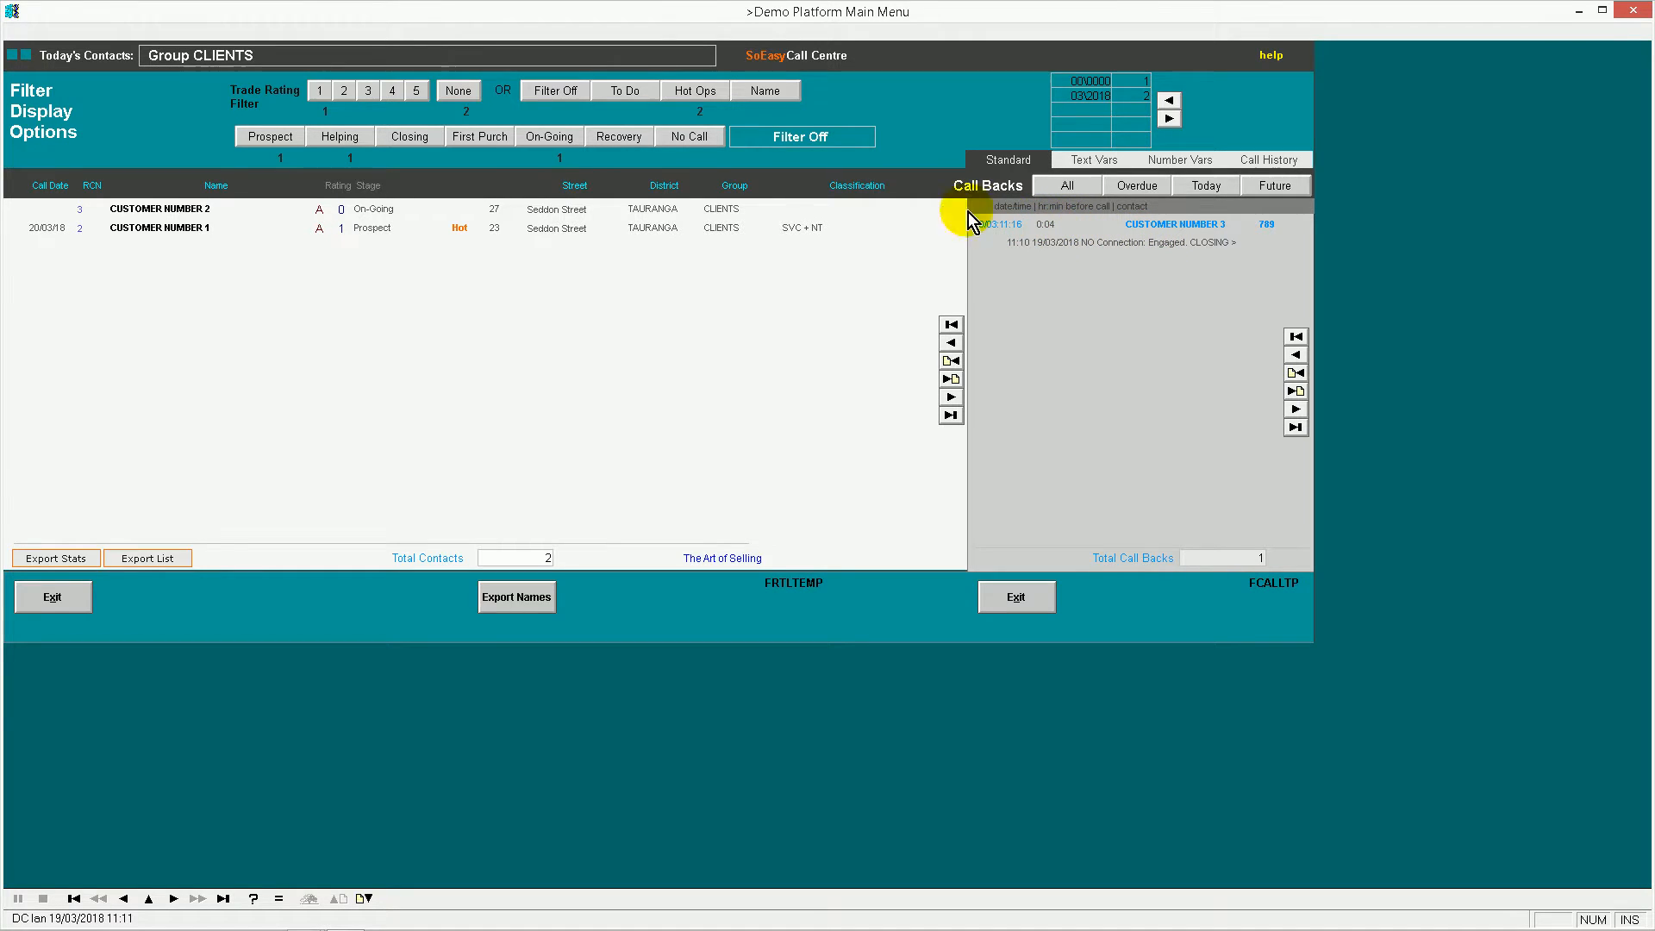
Open the On-Going contact's call record and log a connected call as We Rang
{"action": "double_click", "coordinate": [565, 209]}
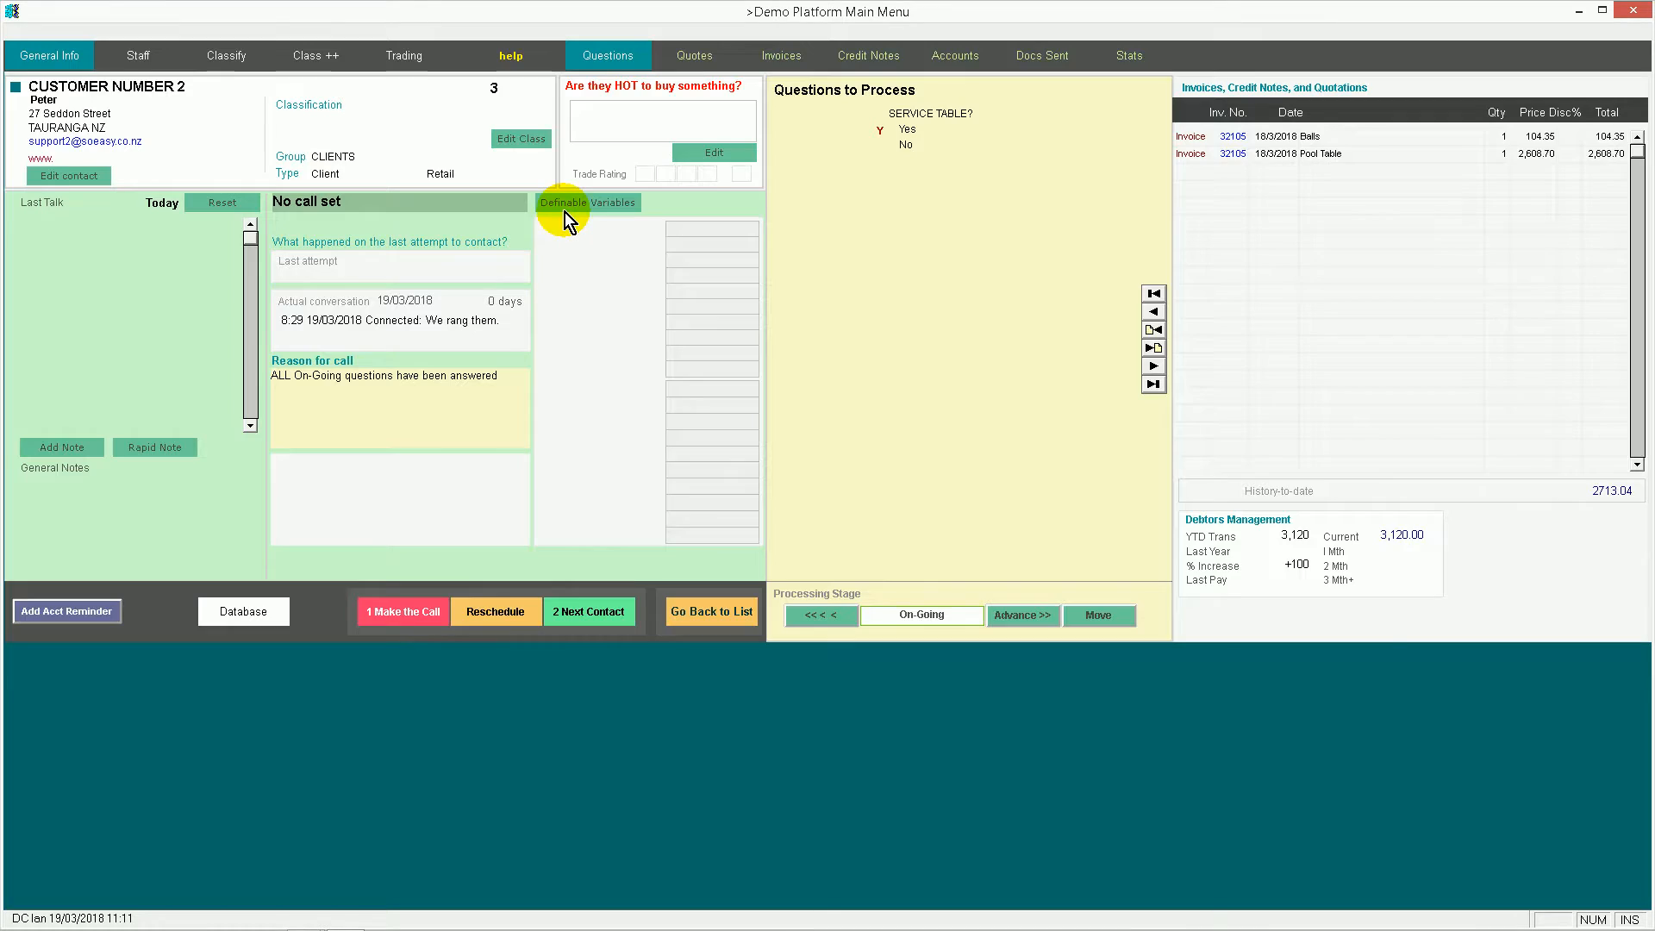
{"action": "left_click", "coordinate": [402, 611]}
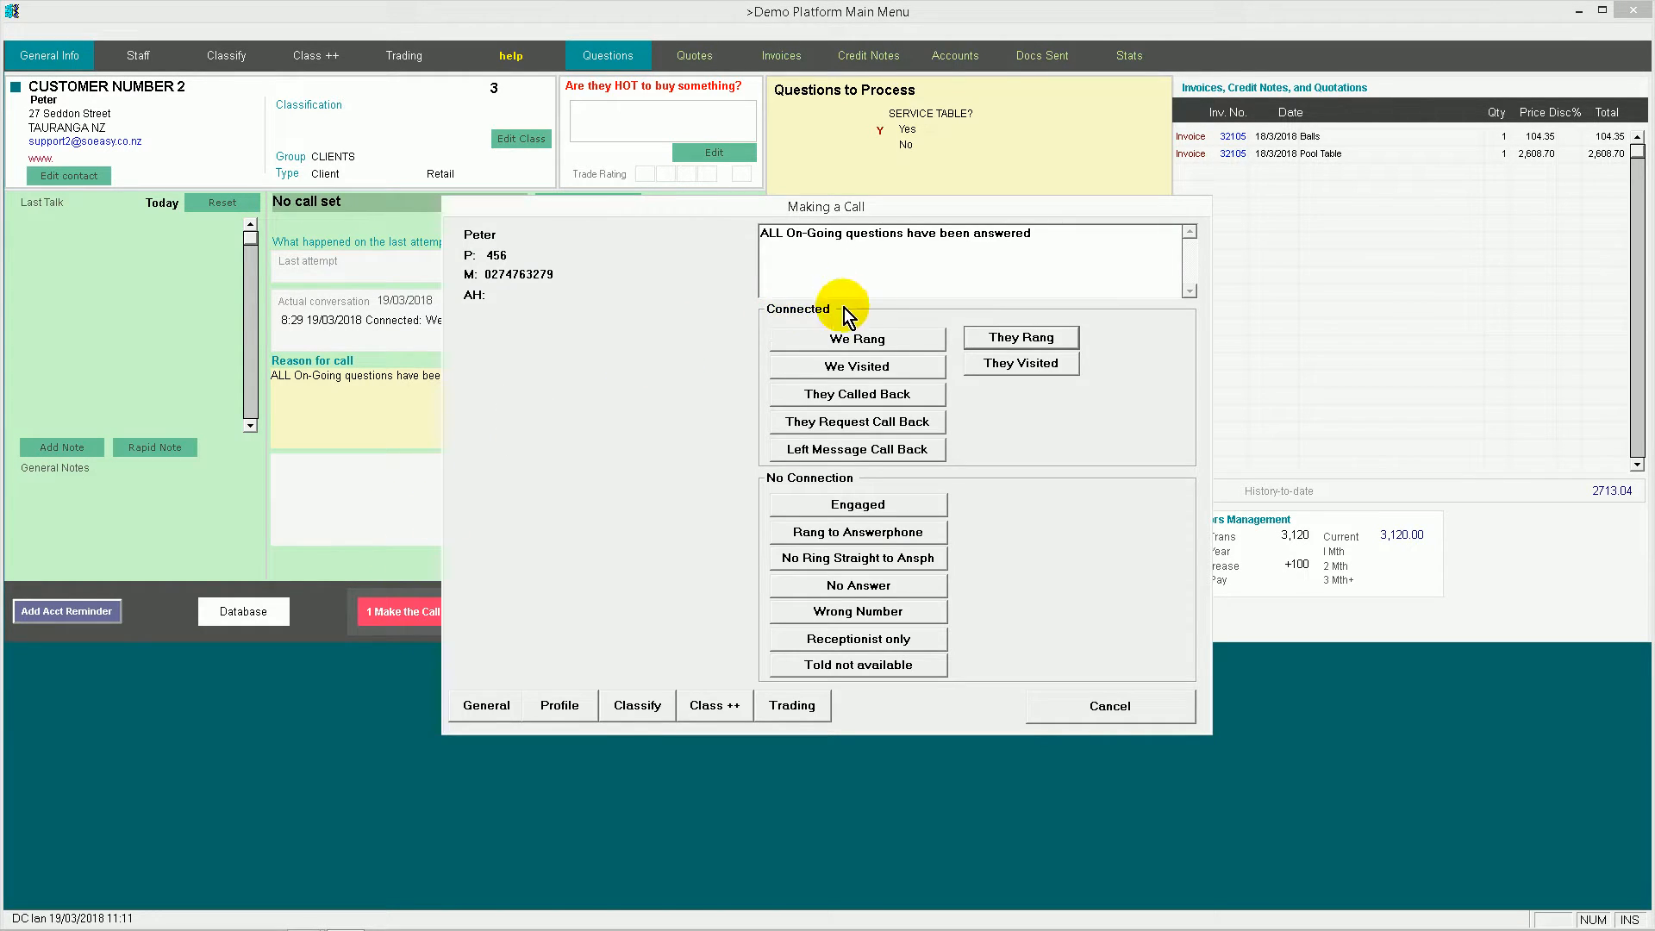
{"action": "left_click", "coordinate": [862, 343]}
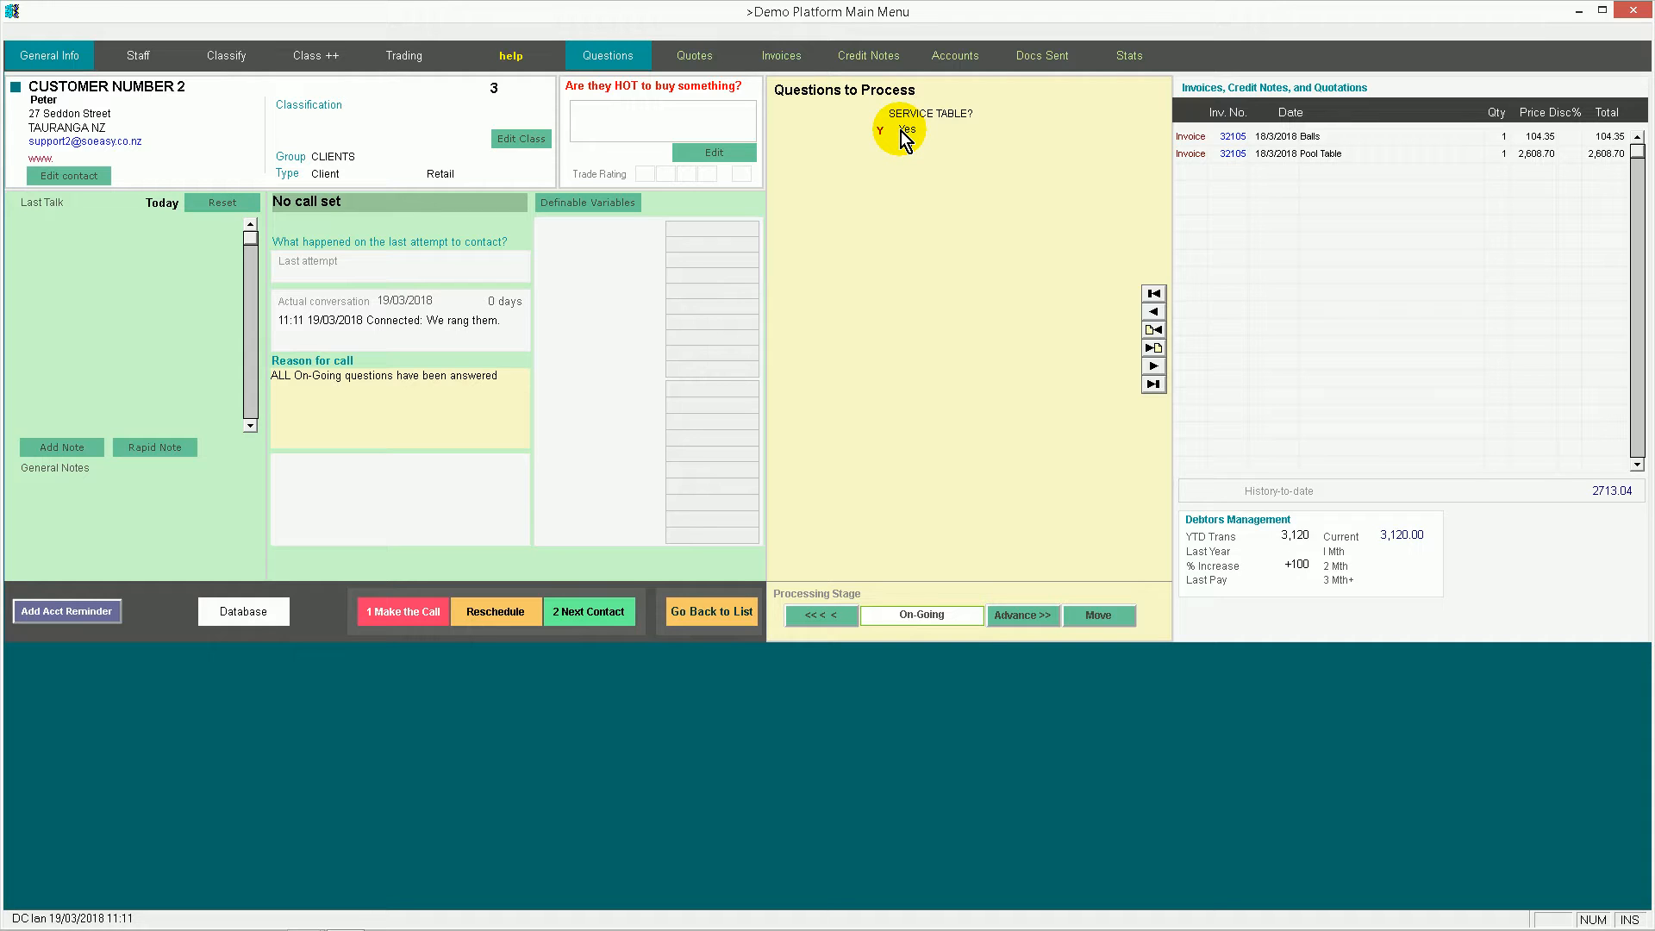
Add an invoice for this contact with the job description "Service pool Table" and place it in the diary
{"action": "left_click", "coordinate": [789, 59]}
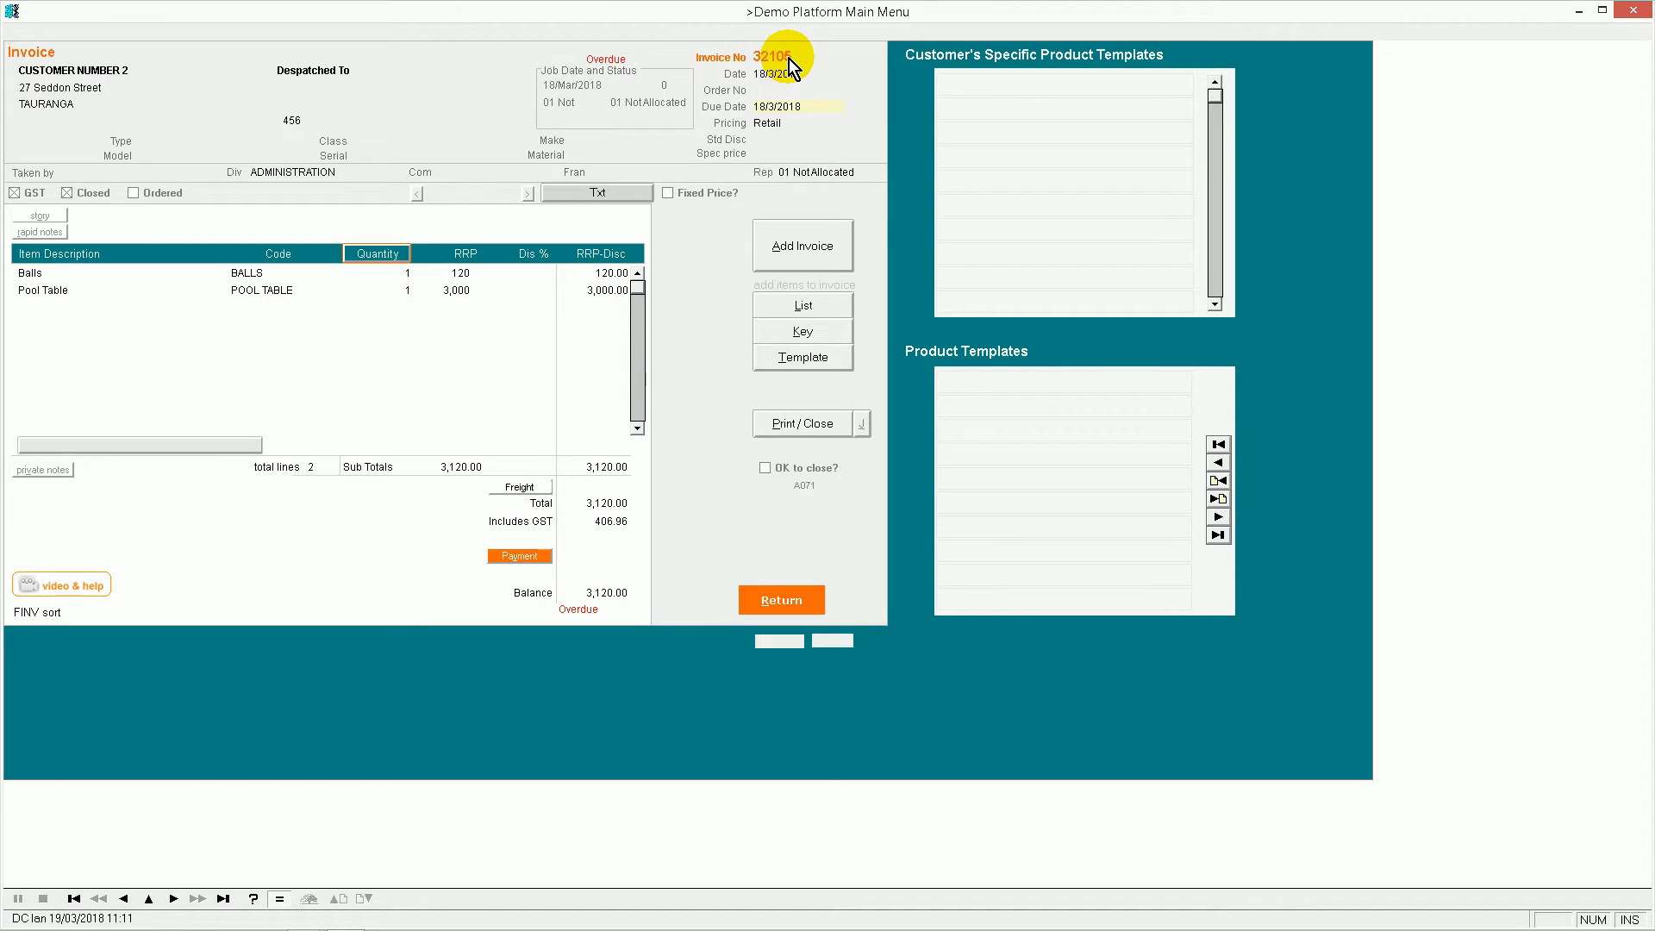
{"action": "left_click", "coordinate": [805, 238]}
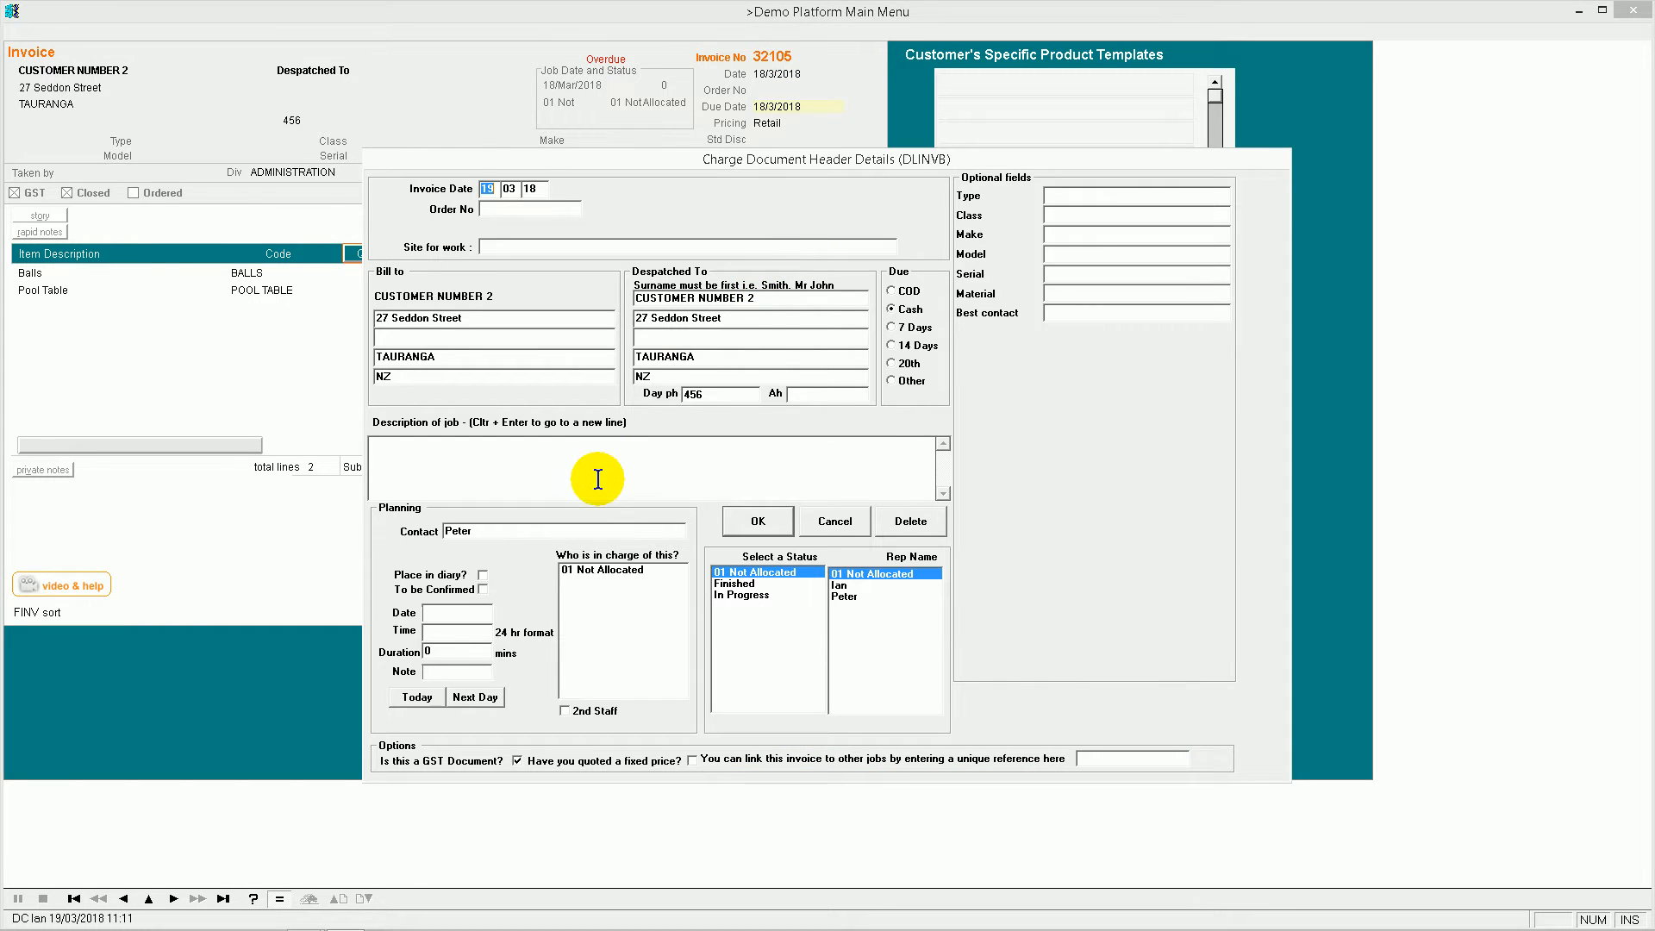
{"action": "type", "text": "Serv"}
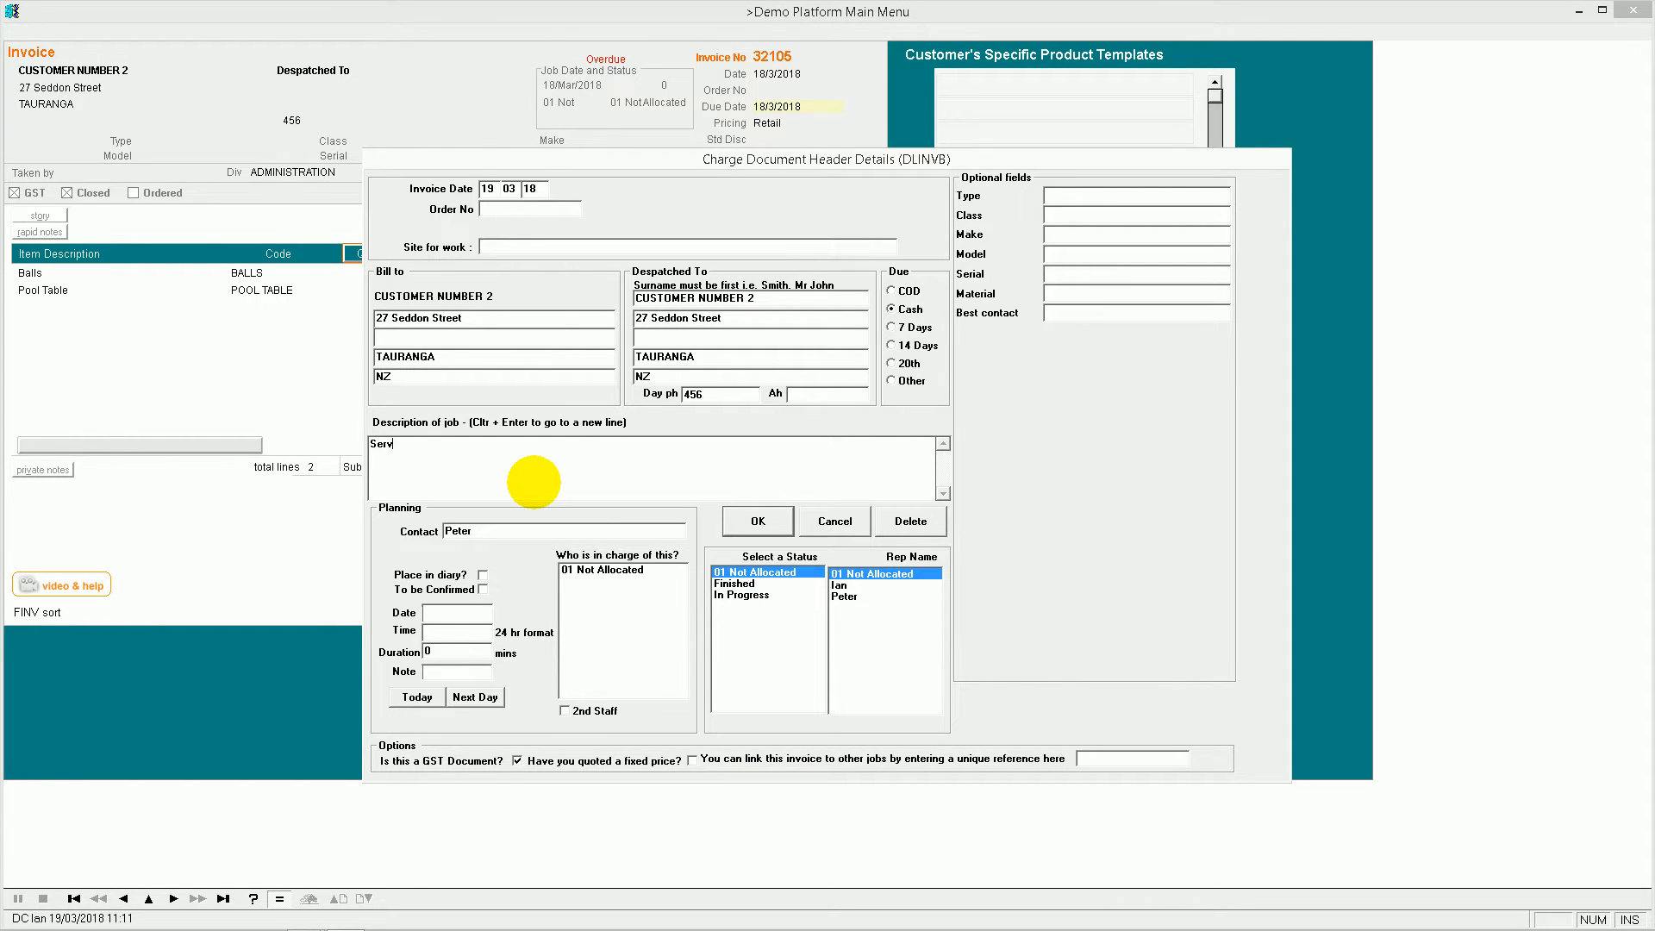
{"action": "type", "text": "ice pool Table"}
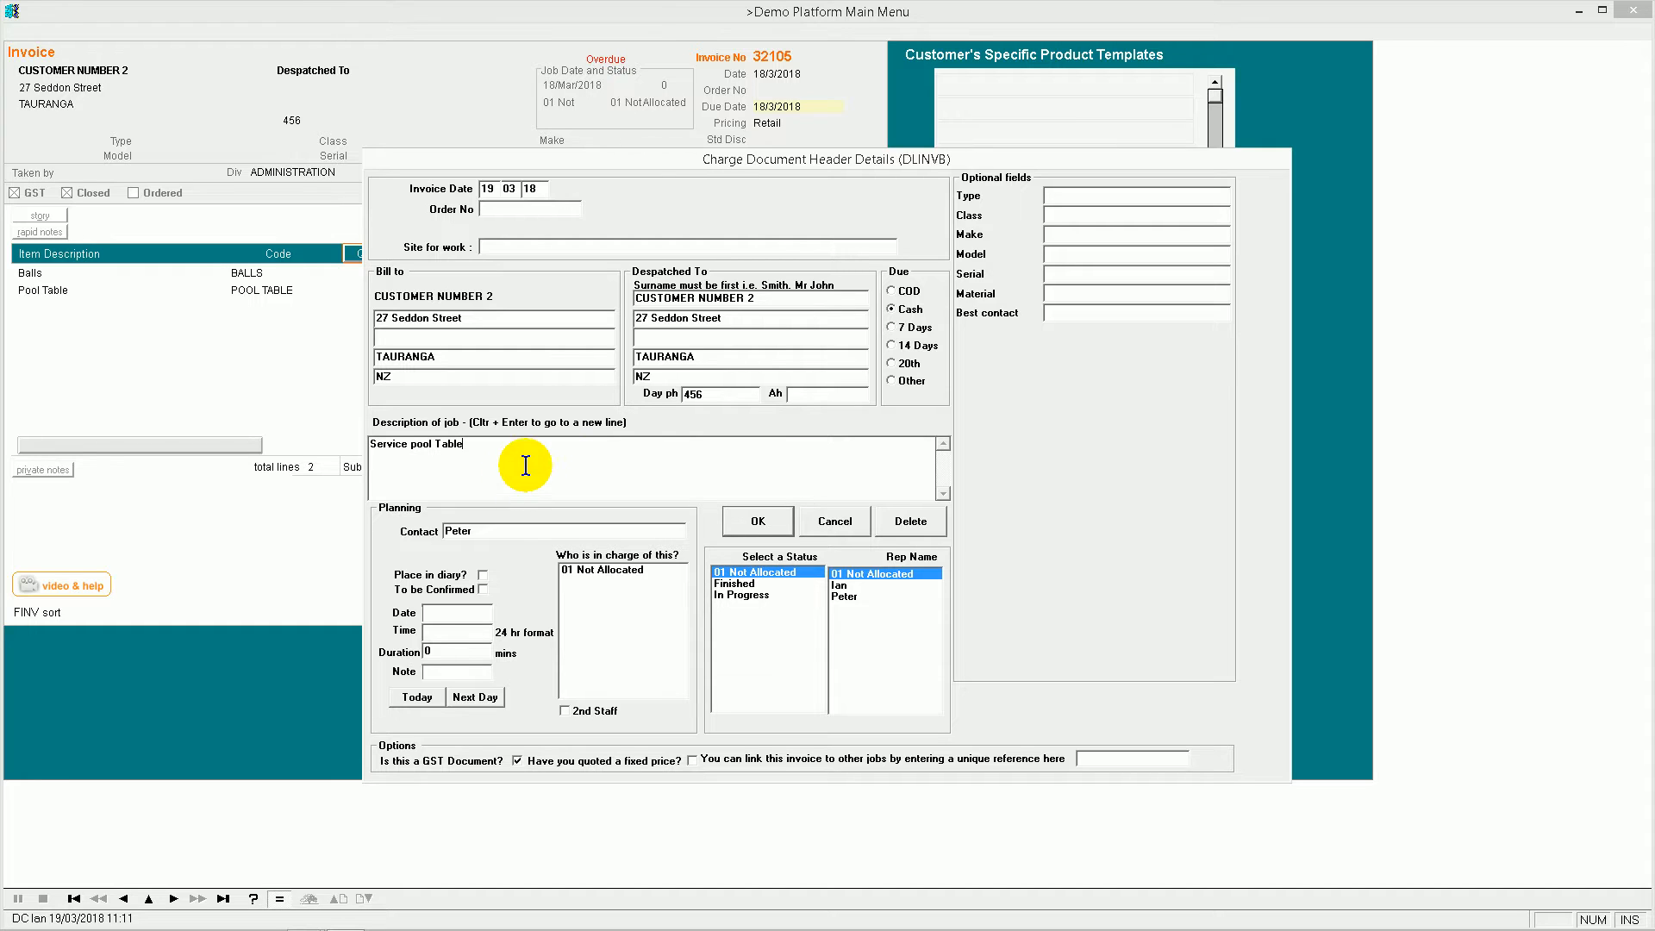
{"action": "left_click", "coordinate": [482, 574]}
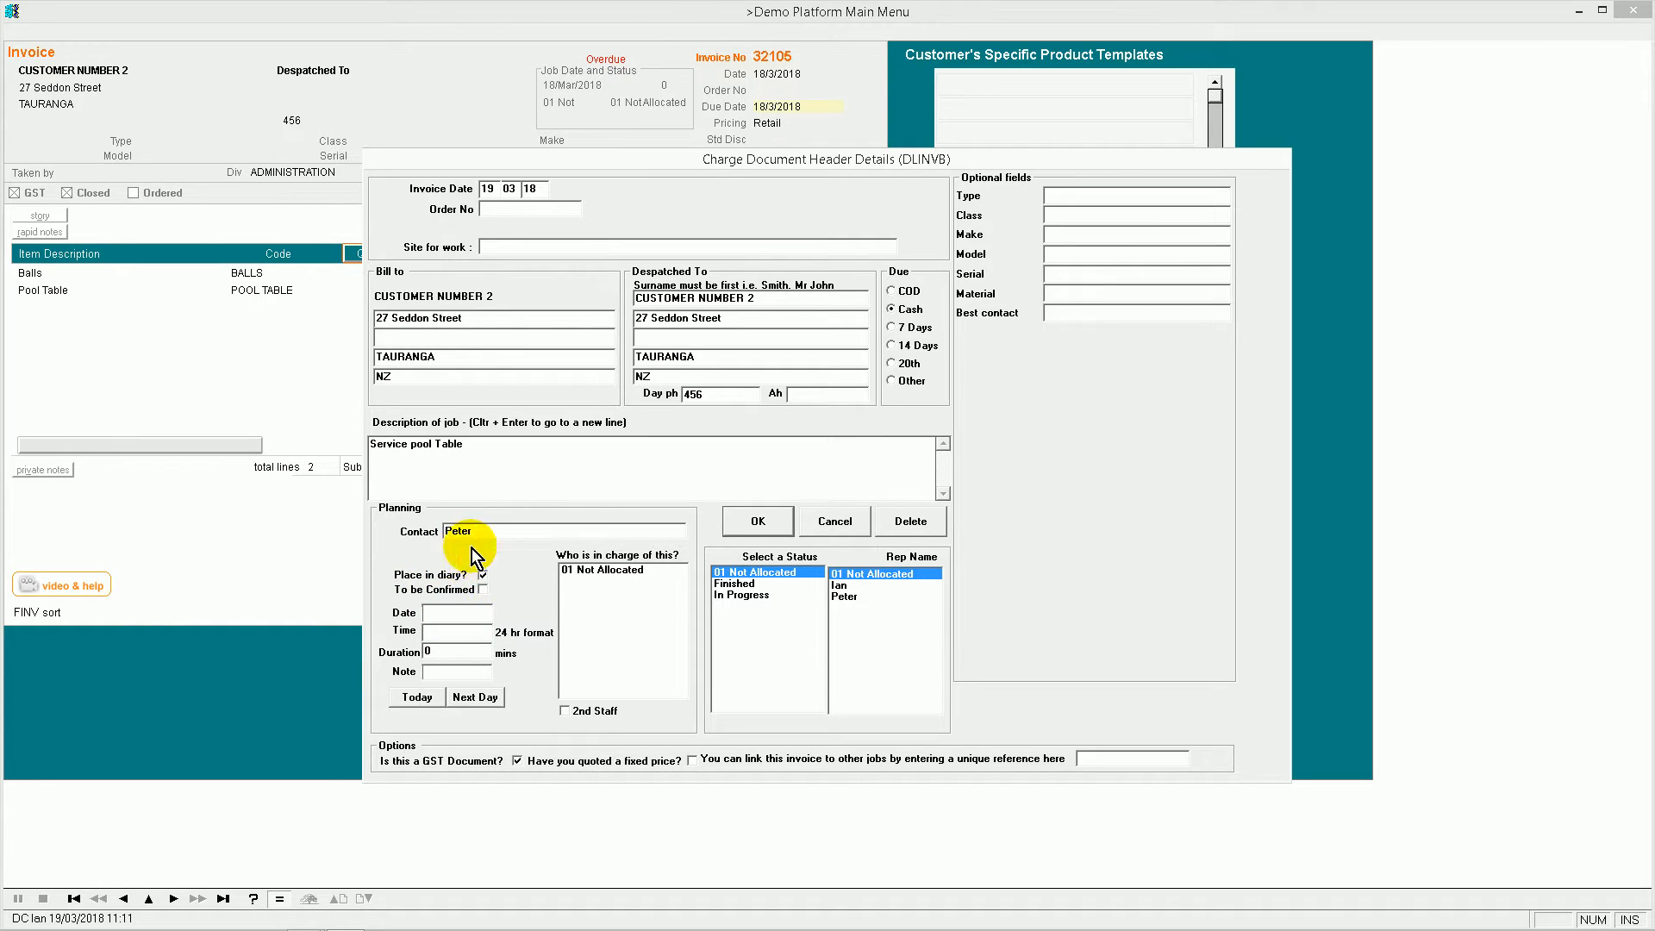
{"action": "left_click", "coordinate": [757, 522]}
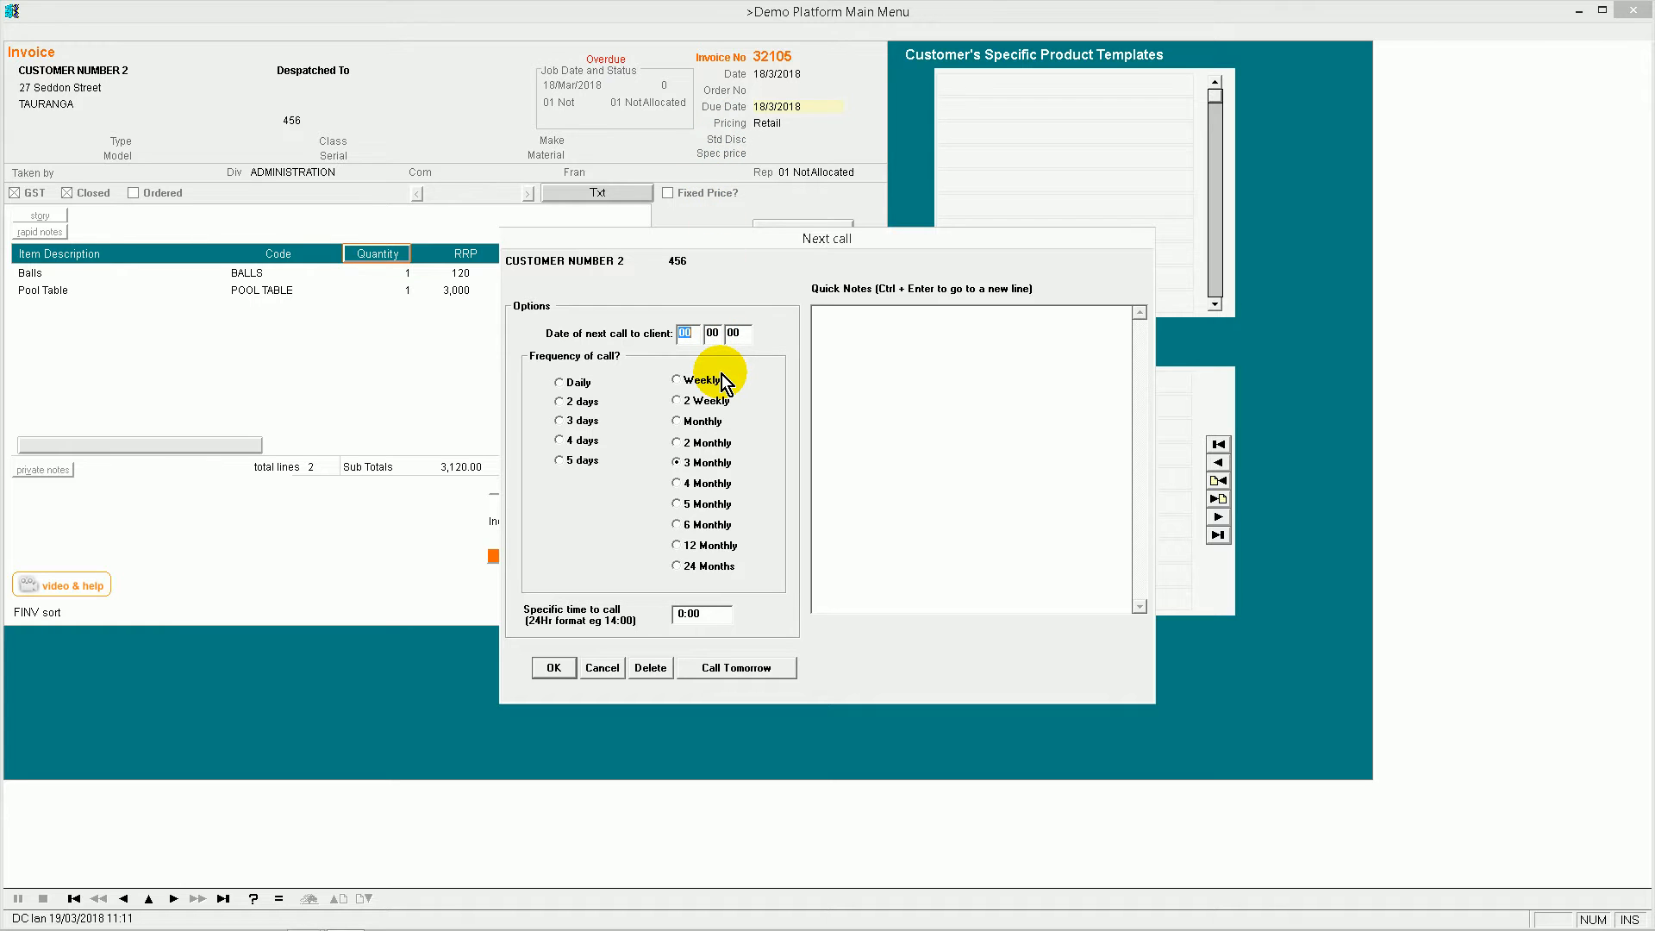
Set the client's next call for tomorrow, keep them in today's list, and return from the invoice to the call record
{"action": "left_click", "coordinate": [720, 667]}
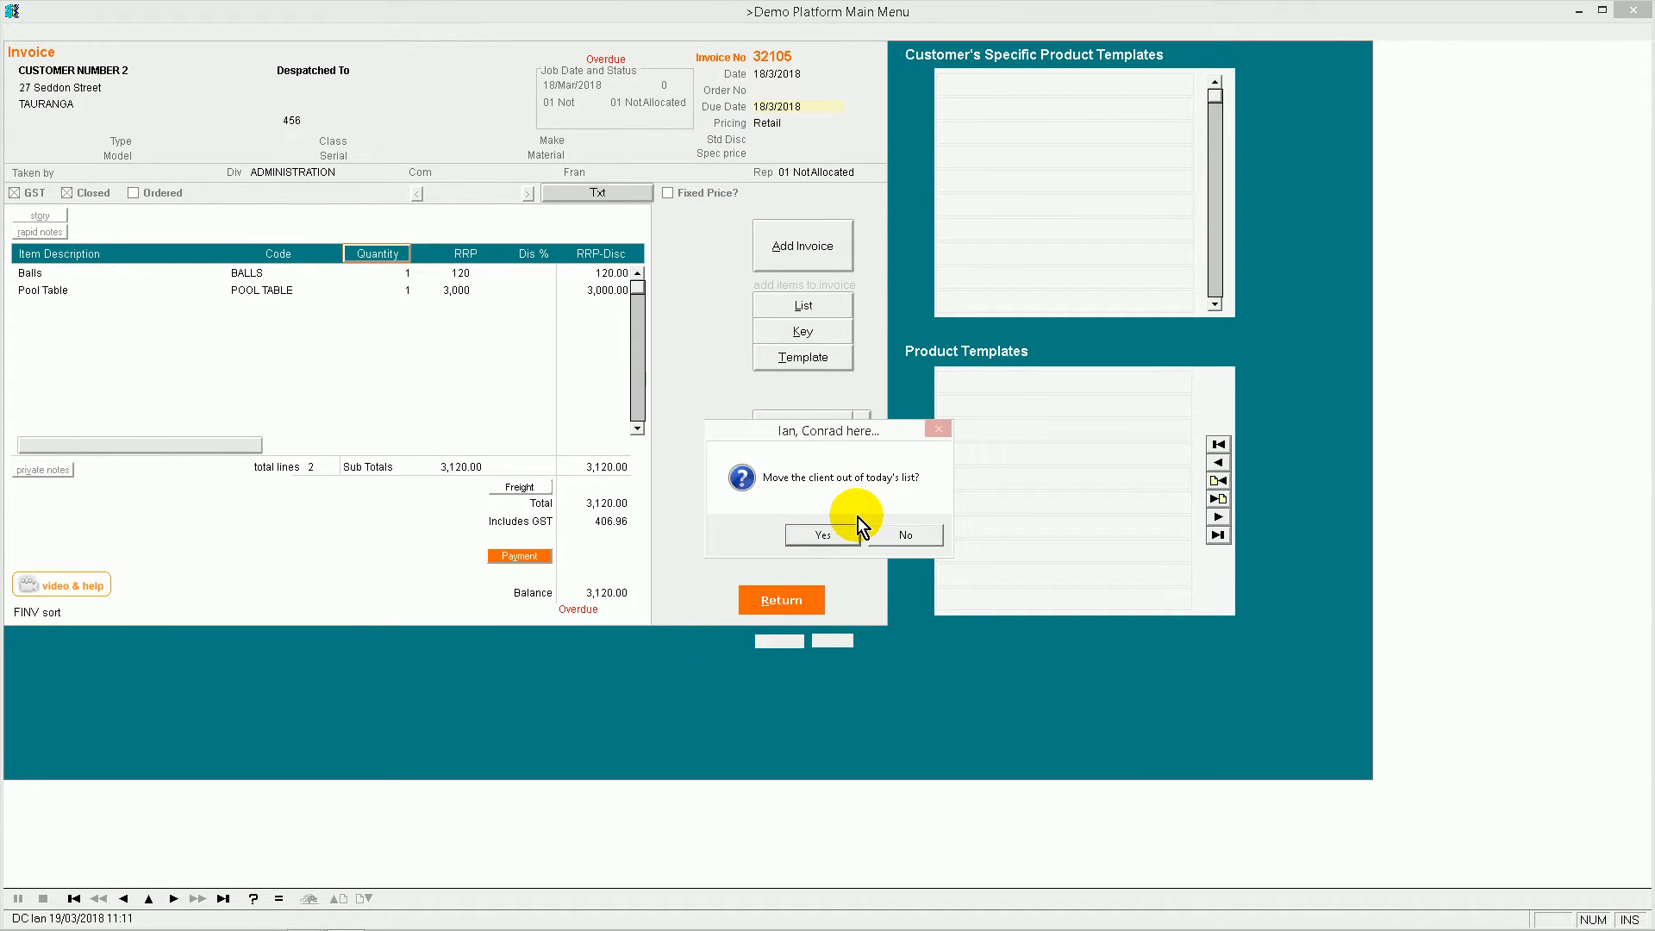
{"action": "left_click", "coordinate": [881, 538]}
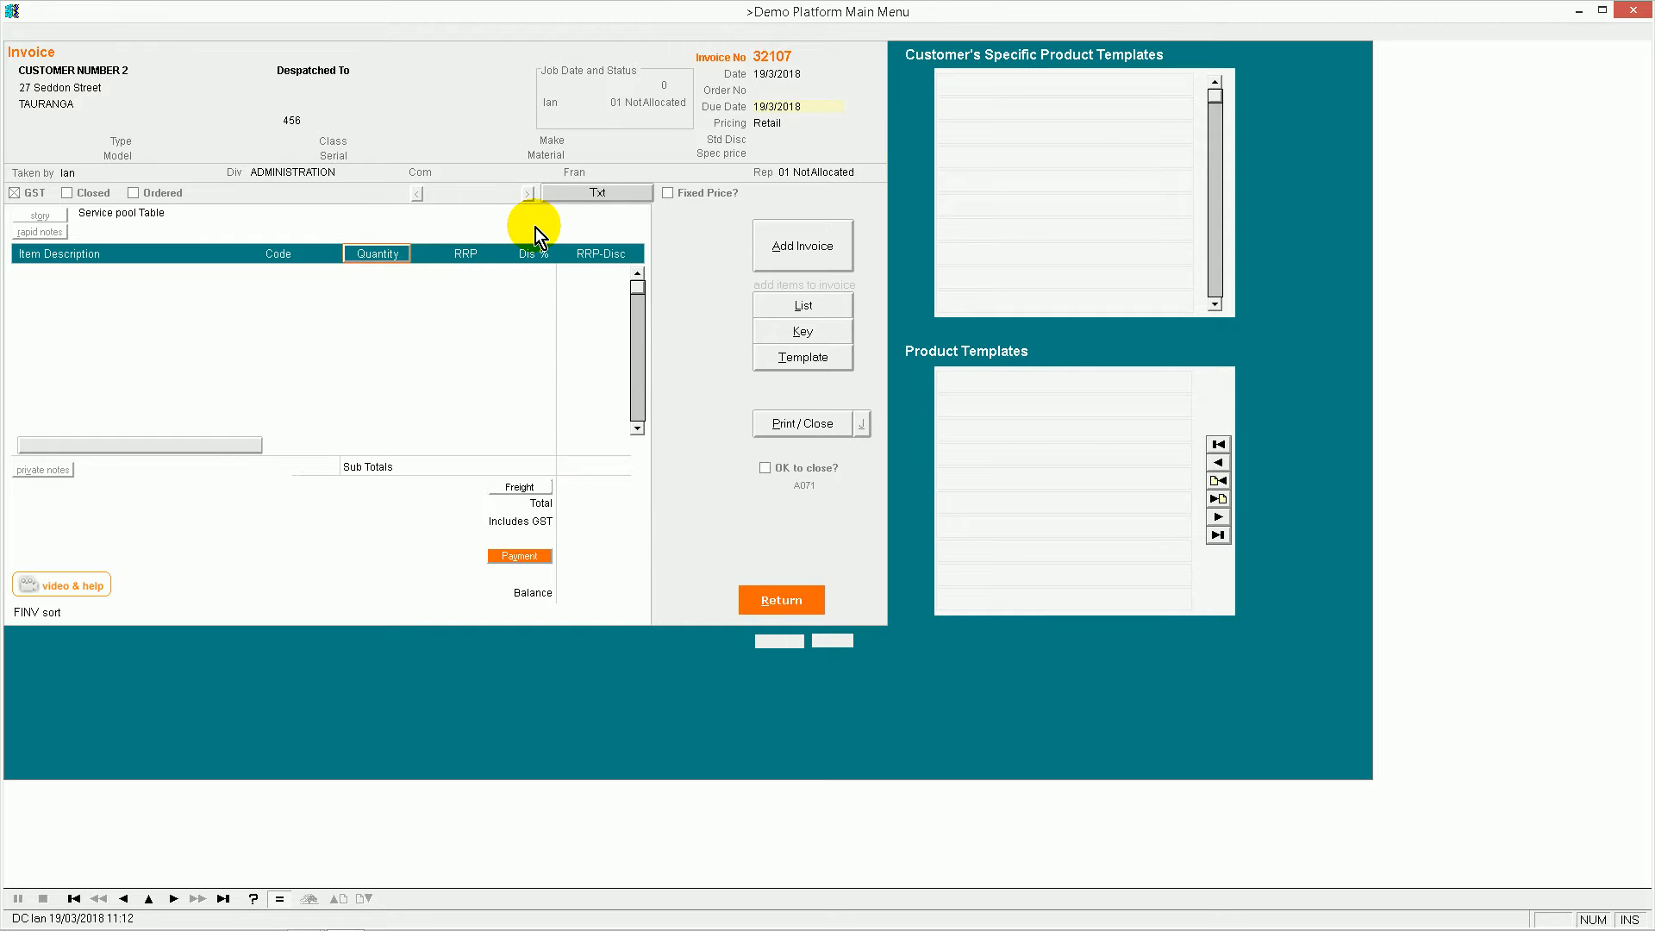
{"action": "left_click", "coordinate": [789, 600]}
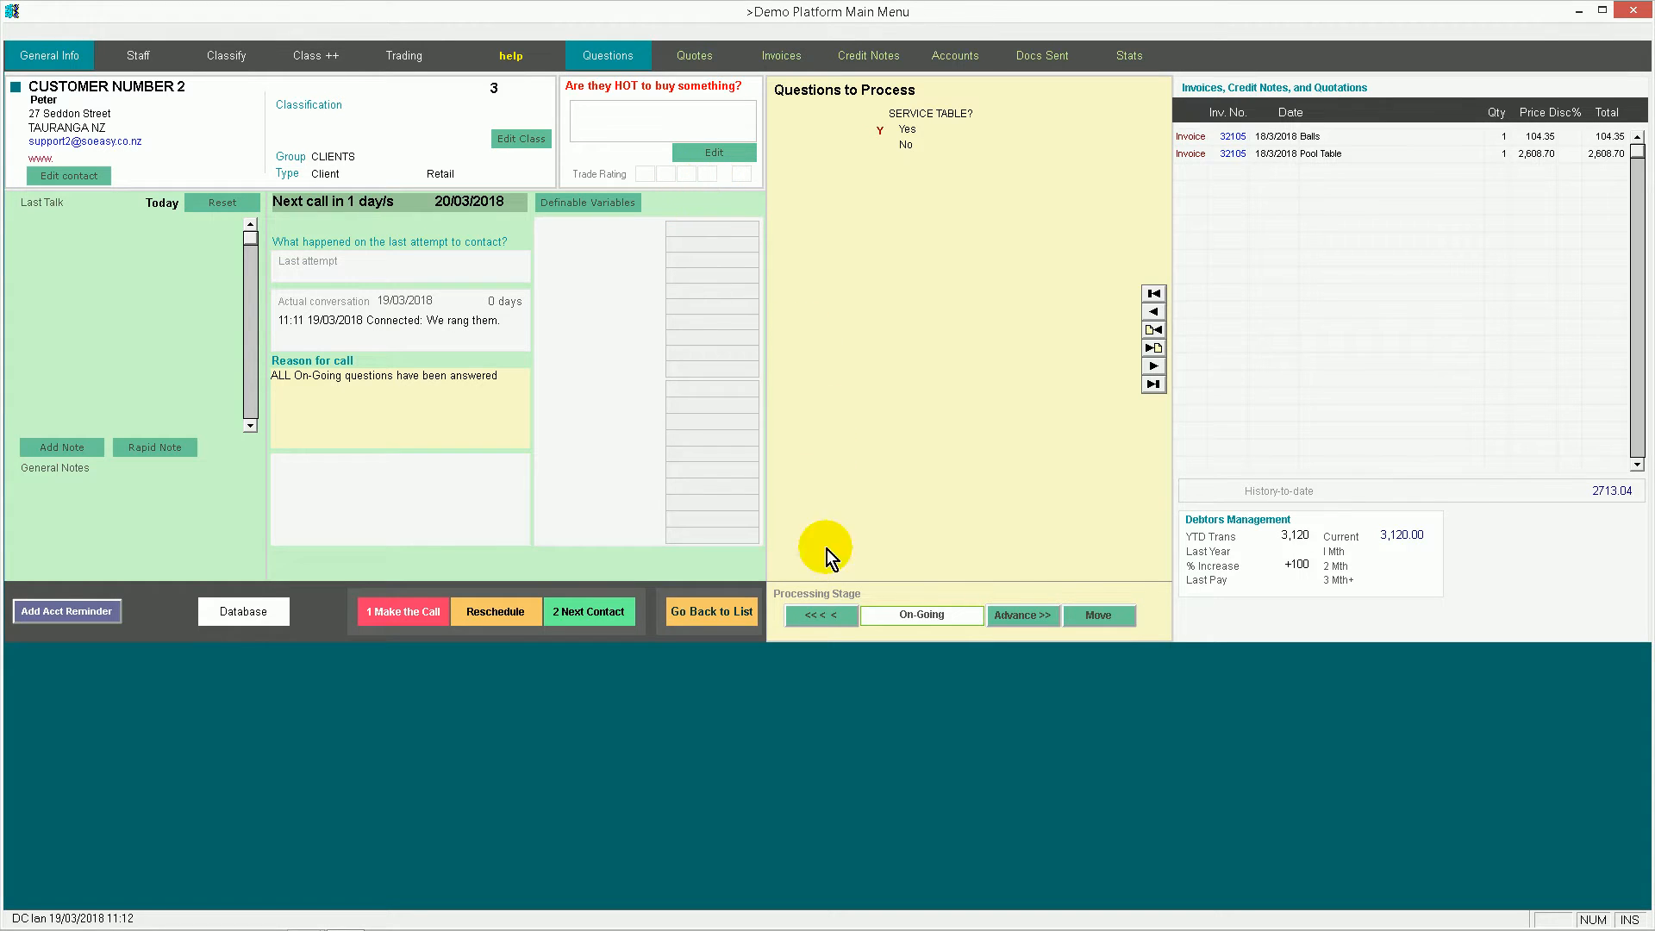
Finish with the On-Going contact by scheduling their next call in two days
{"action": "left_click", "coordinate": [617, 623]}
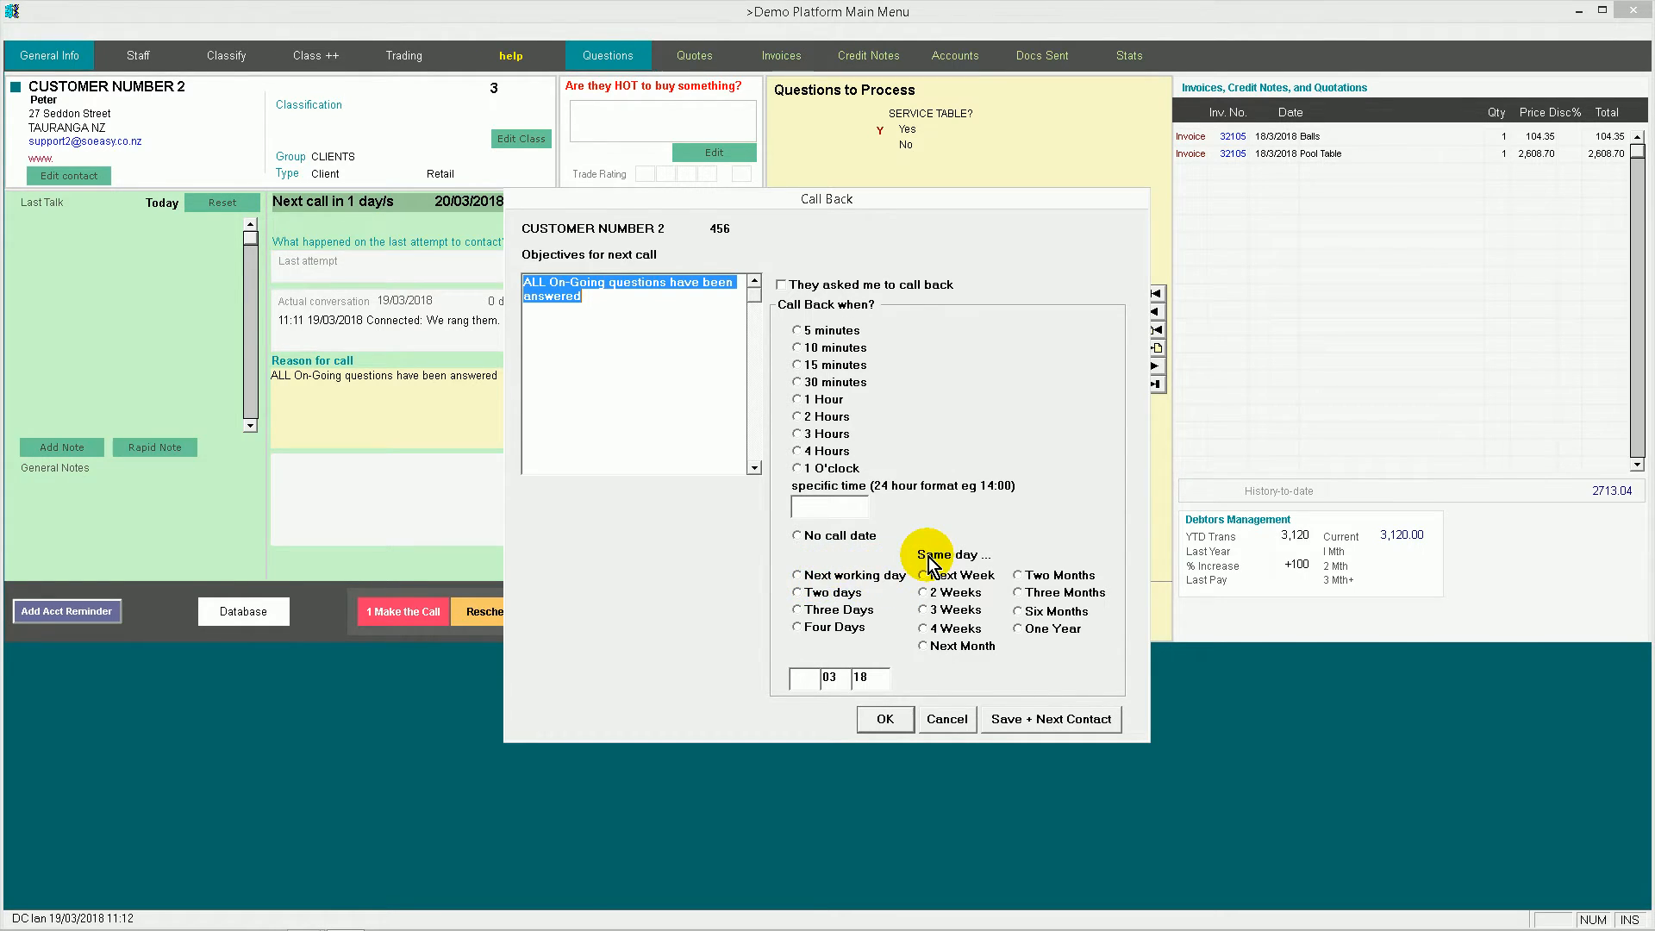
{"action": "left_click", "coordinate": [812, 595]}
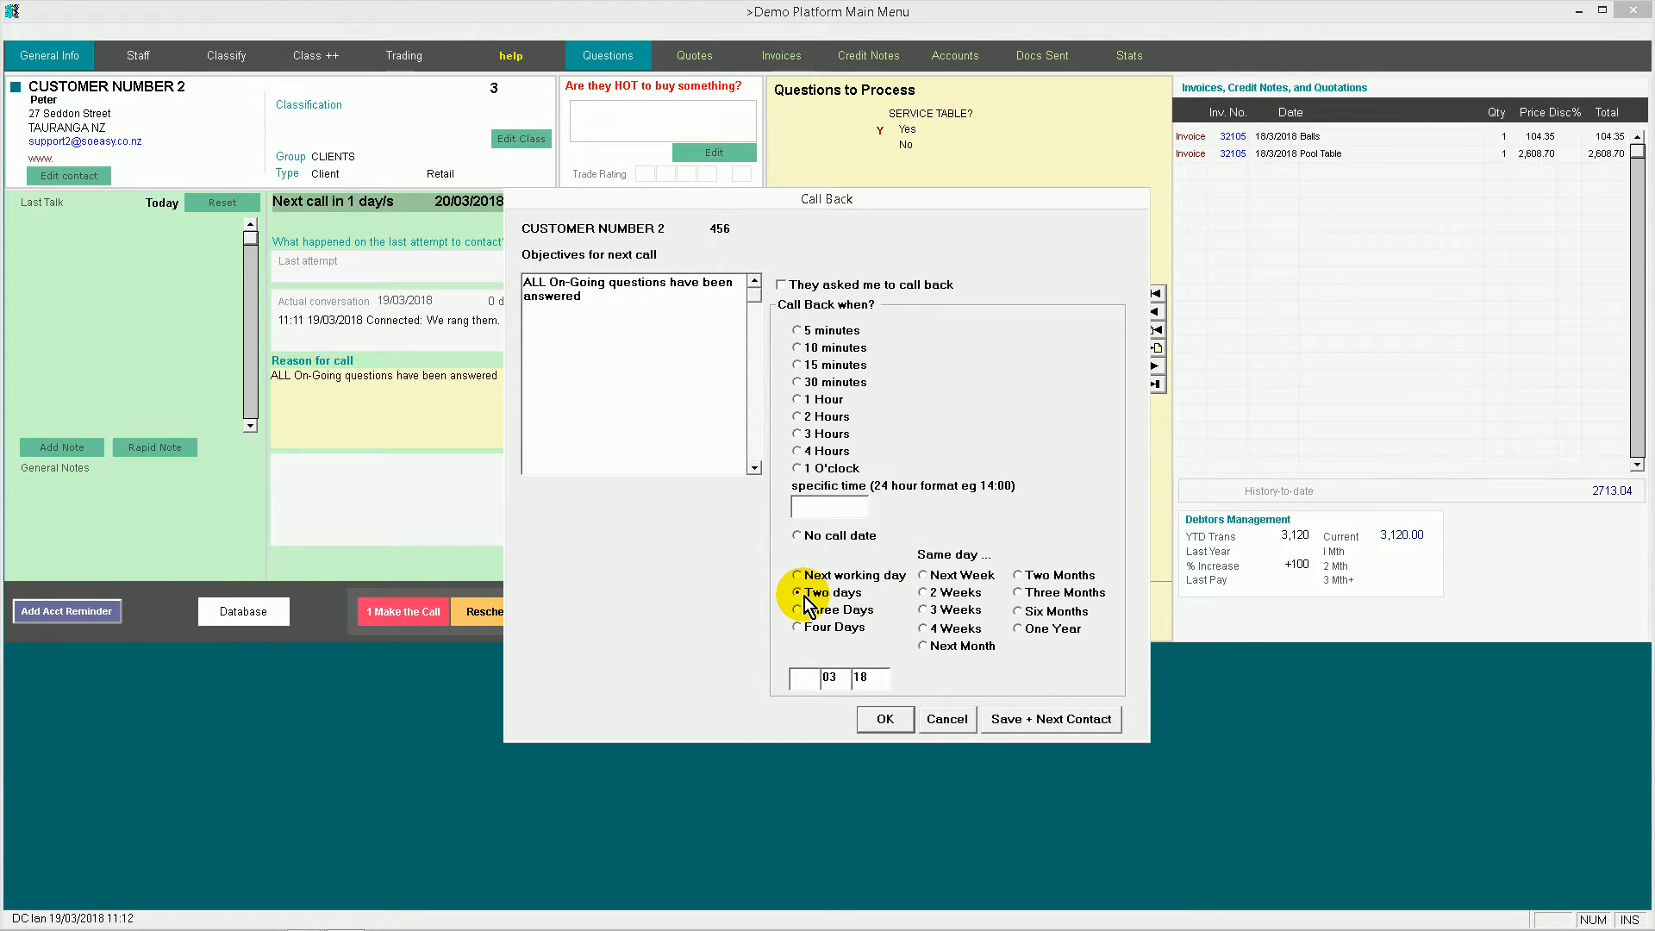
{"action": "left_click", "coordinate": [883, 721]}
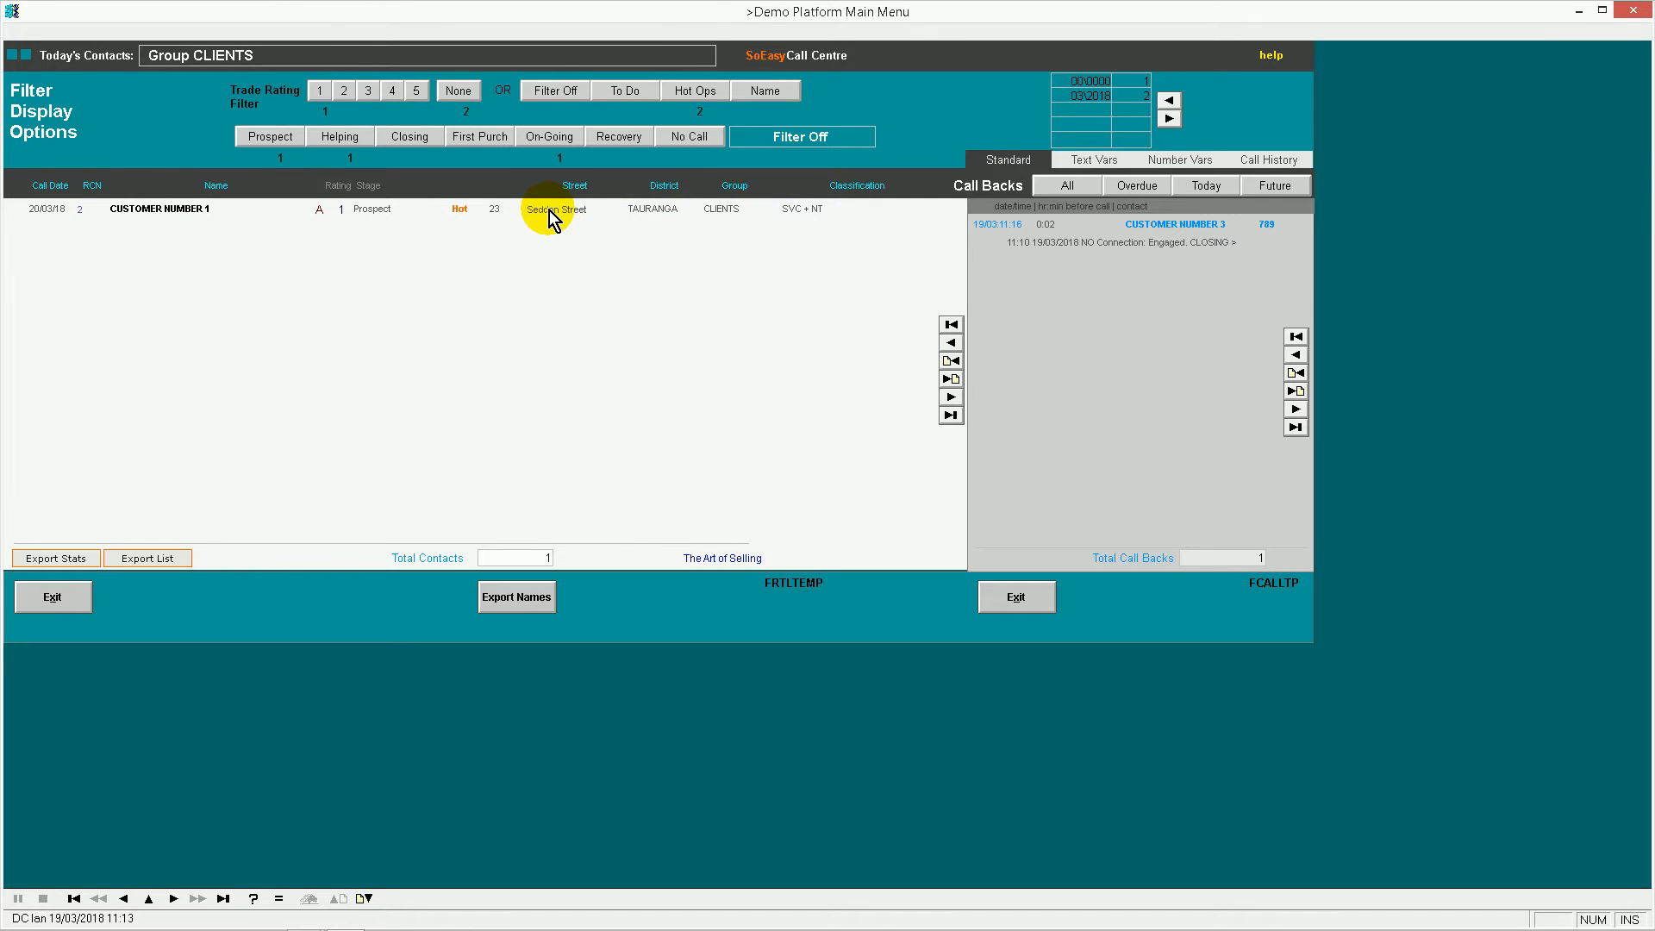
Open the contact waiting in the Call Backs list and log a connected call as We Rang
{"action": "double_click", "coordinate": [1088, 240]}
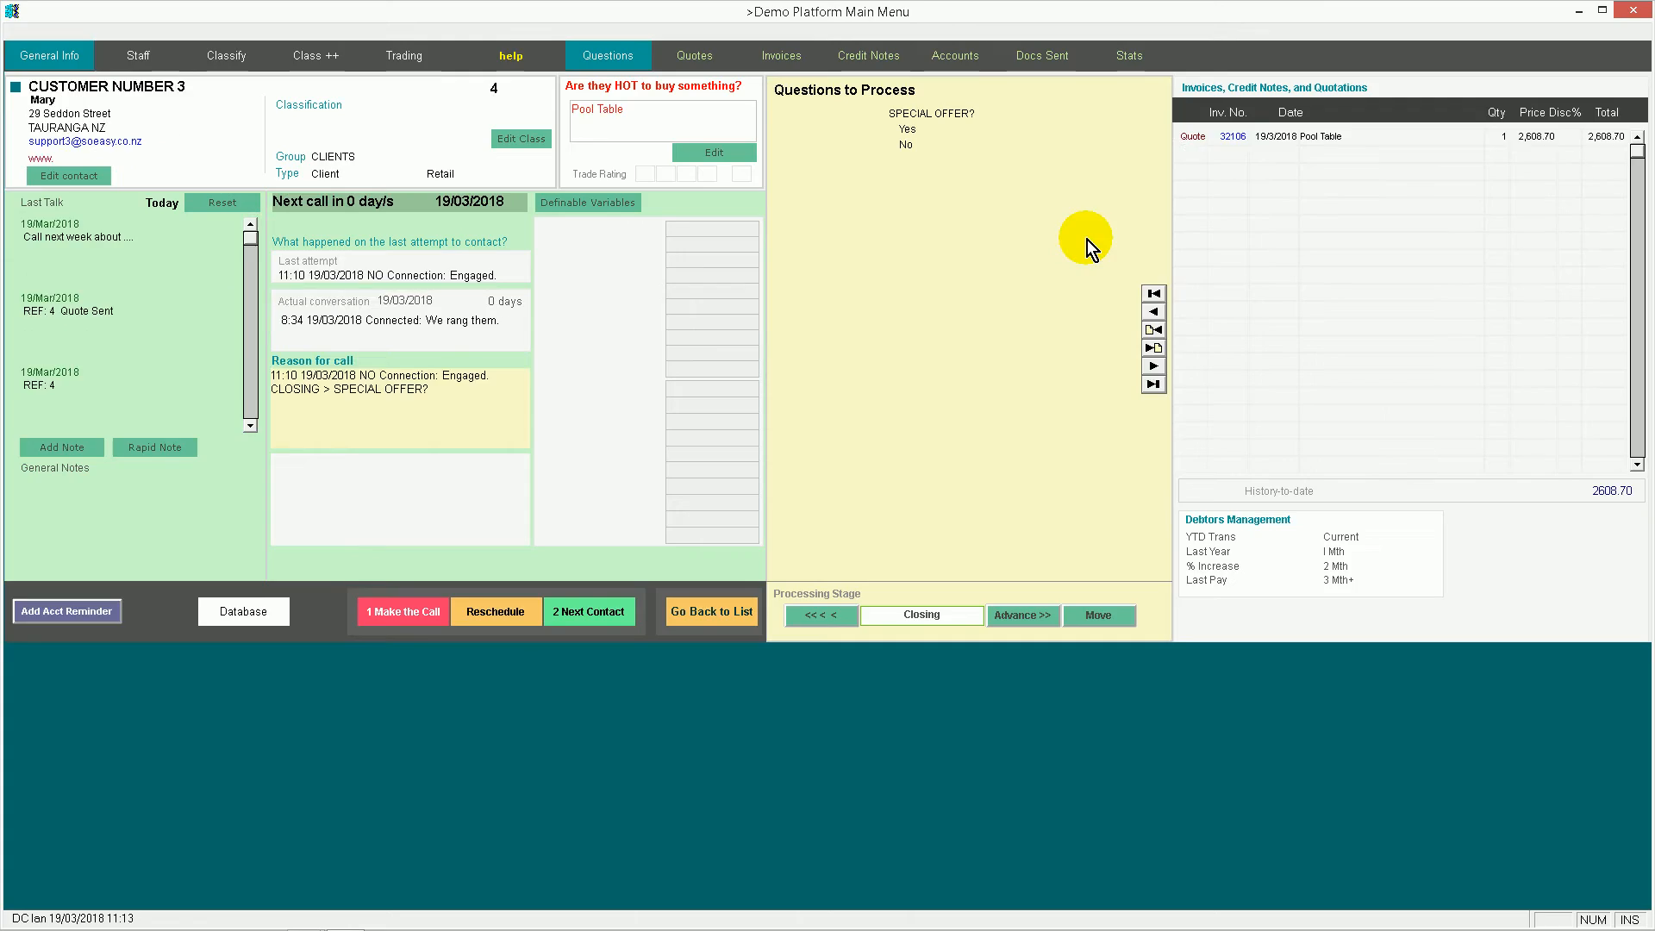
{"action": "left_click", "coordinate": [390, 613]}
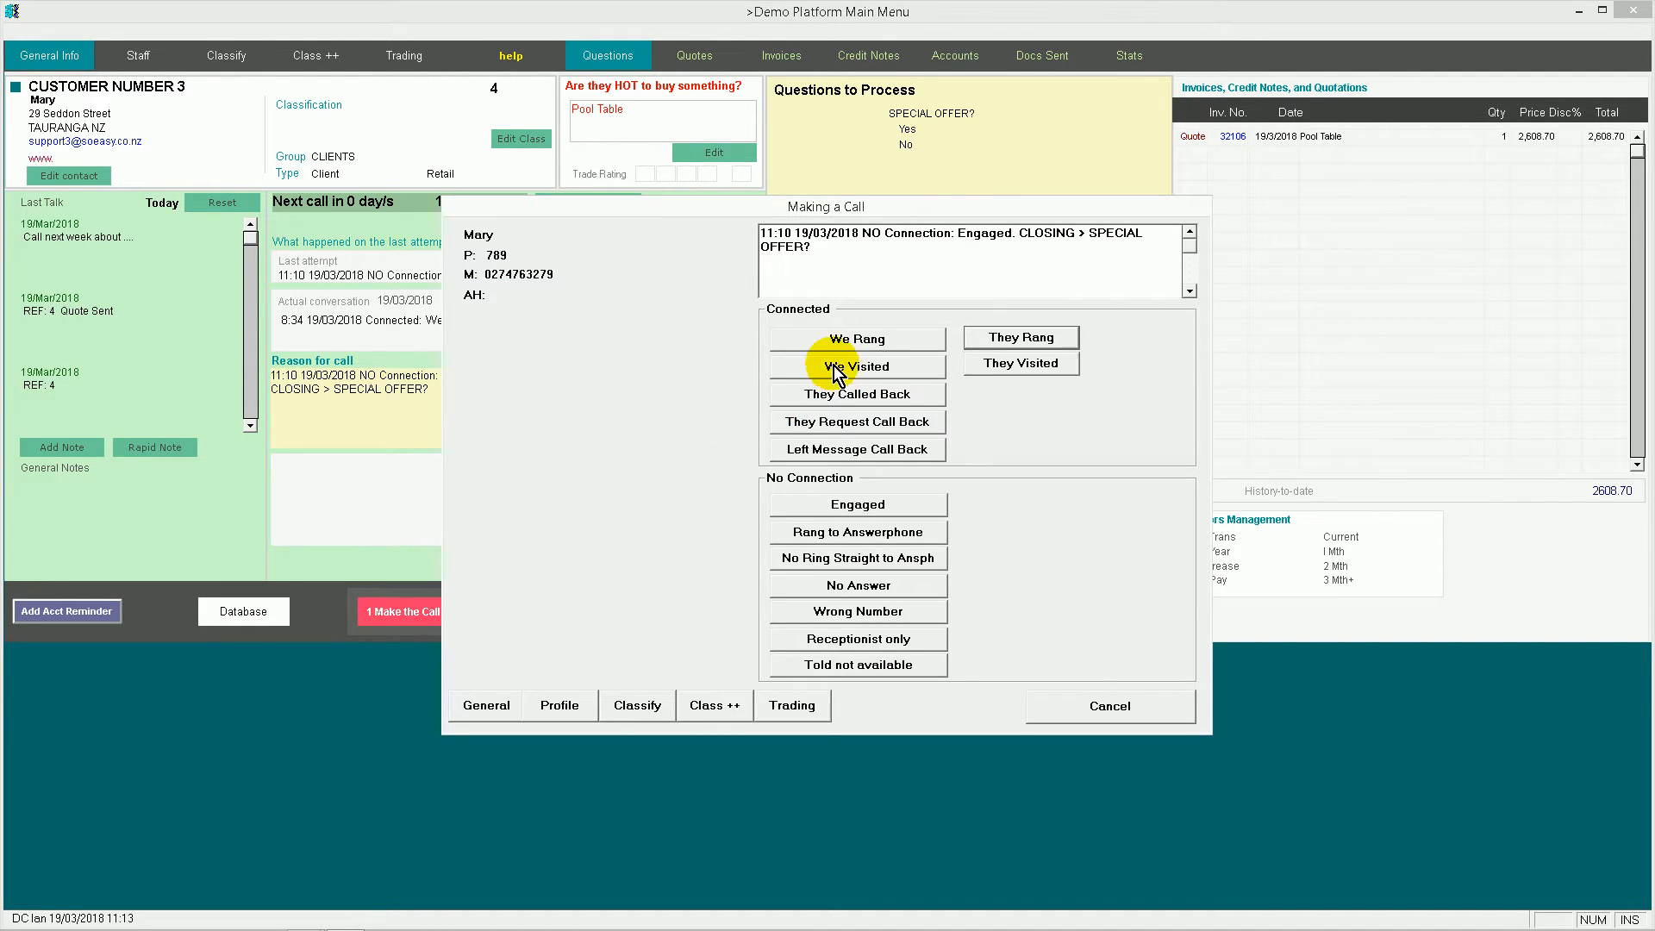
{"action": "left_click", "coordinate": [852, 340]}
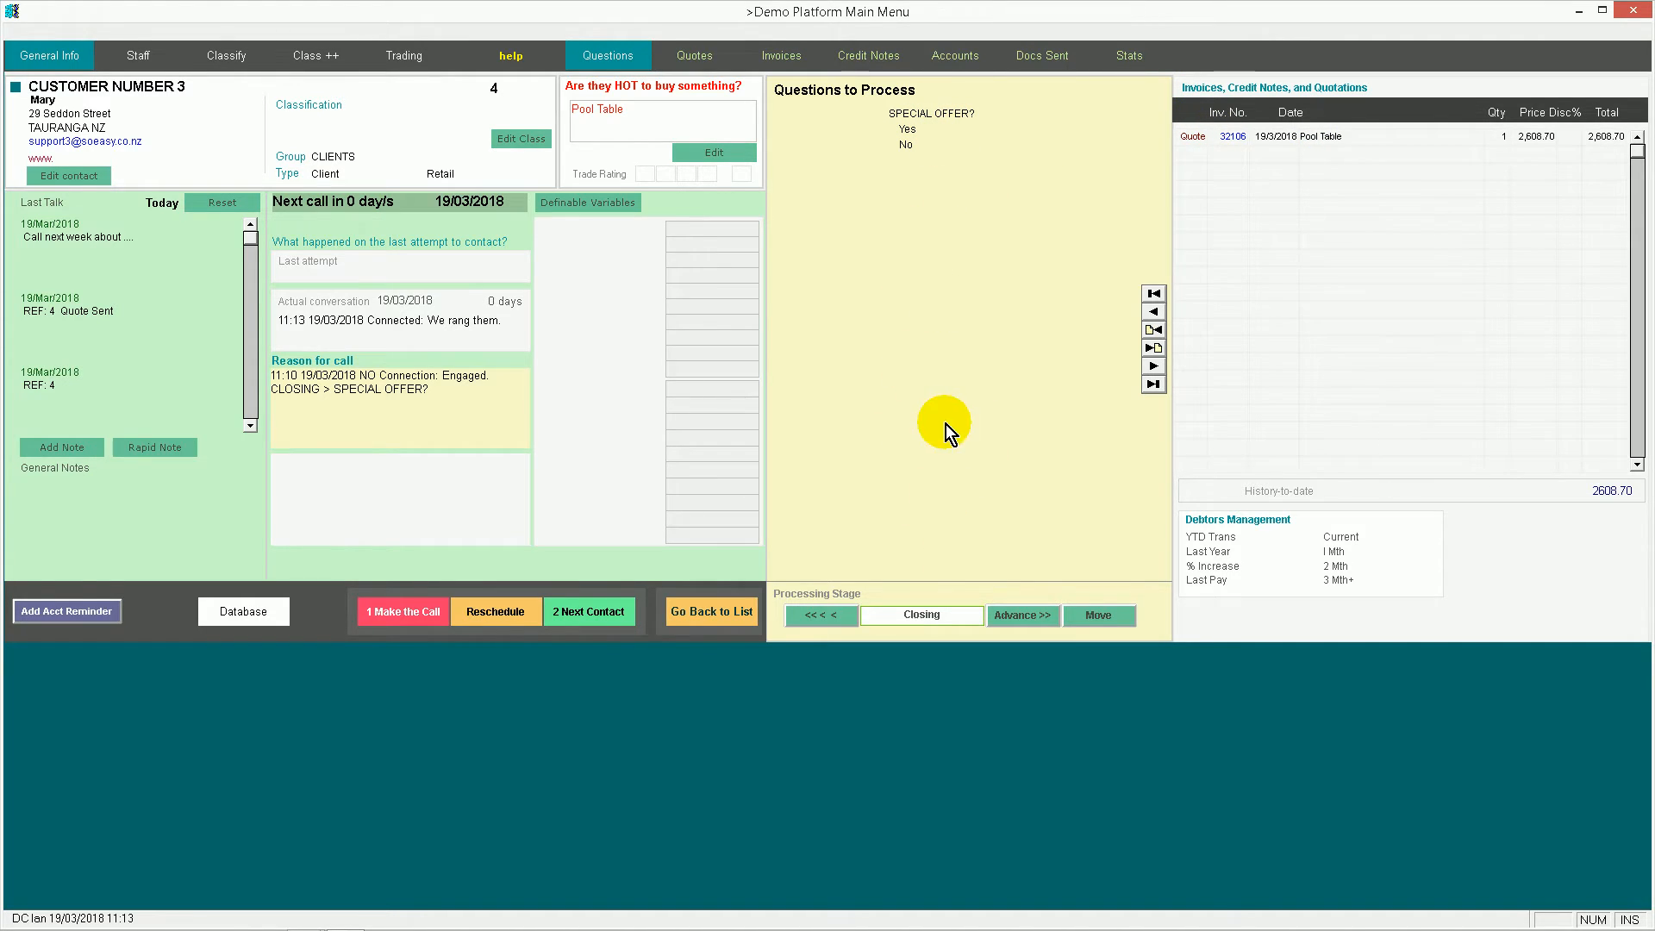
Check the contact's Helping question, return them to the Closing stage, and answer the special offer question Yes
{"action": "left_click", "coordinate": [815, 614]}
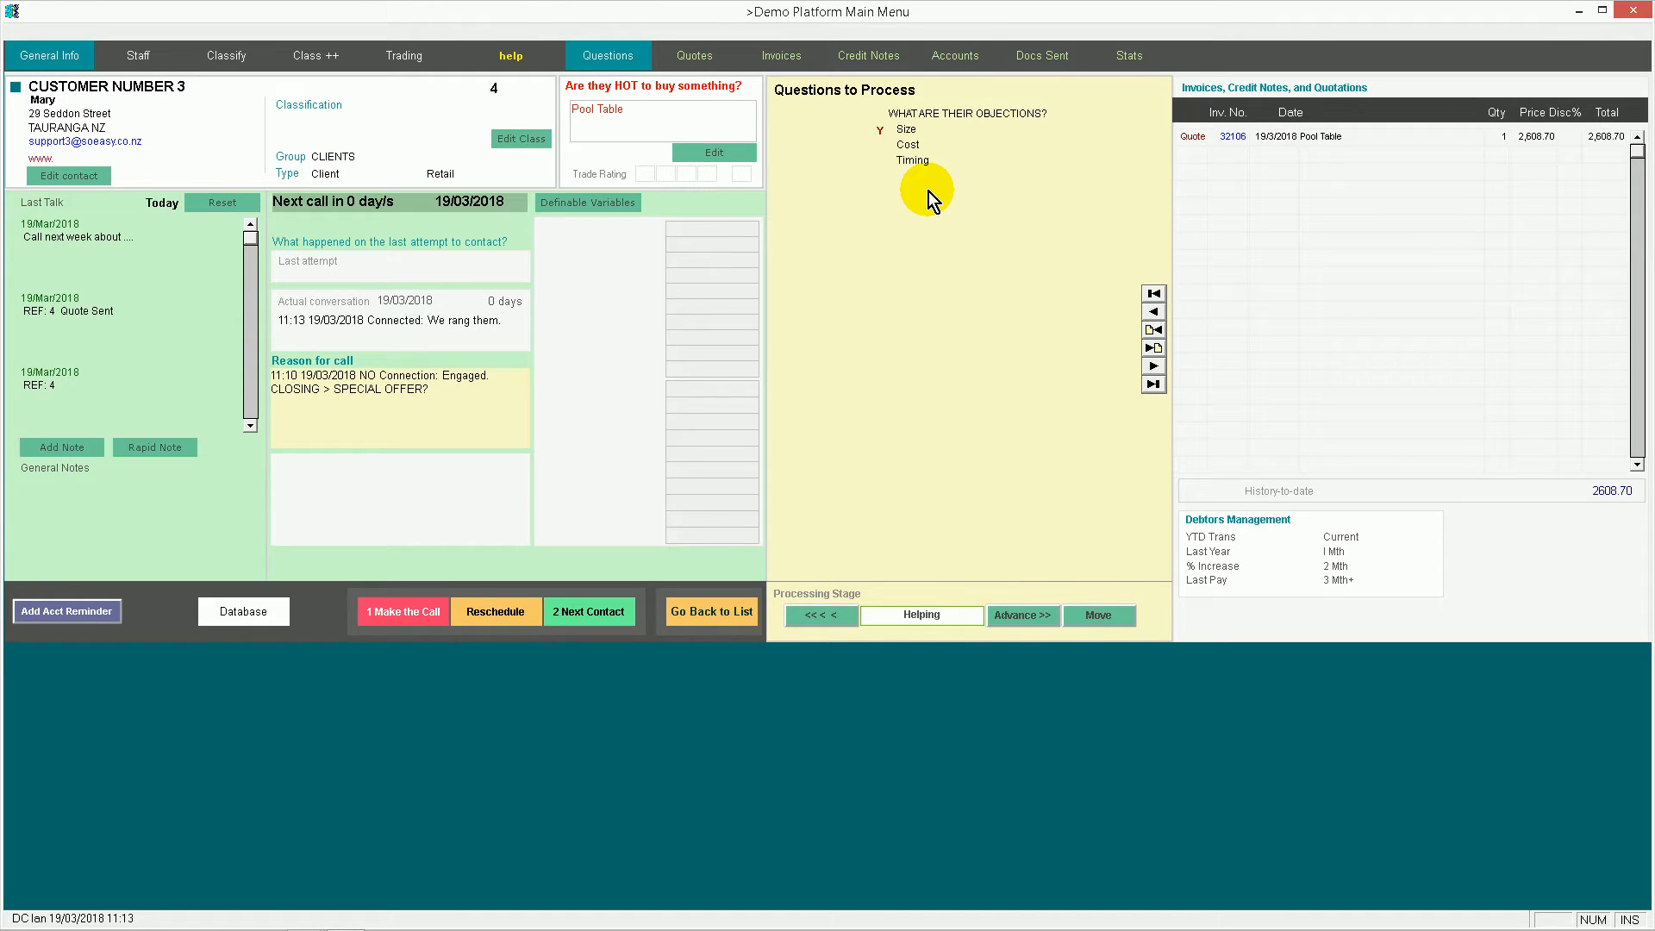
{"action": "left_click", "coordinate": [1005, 617]}
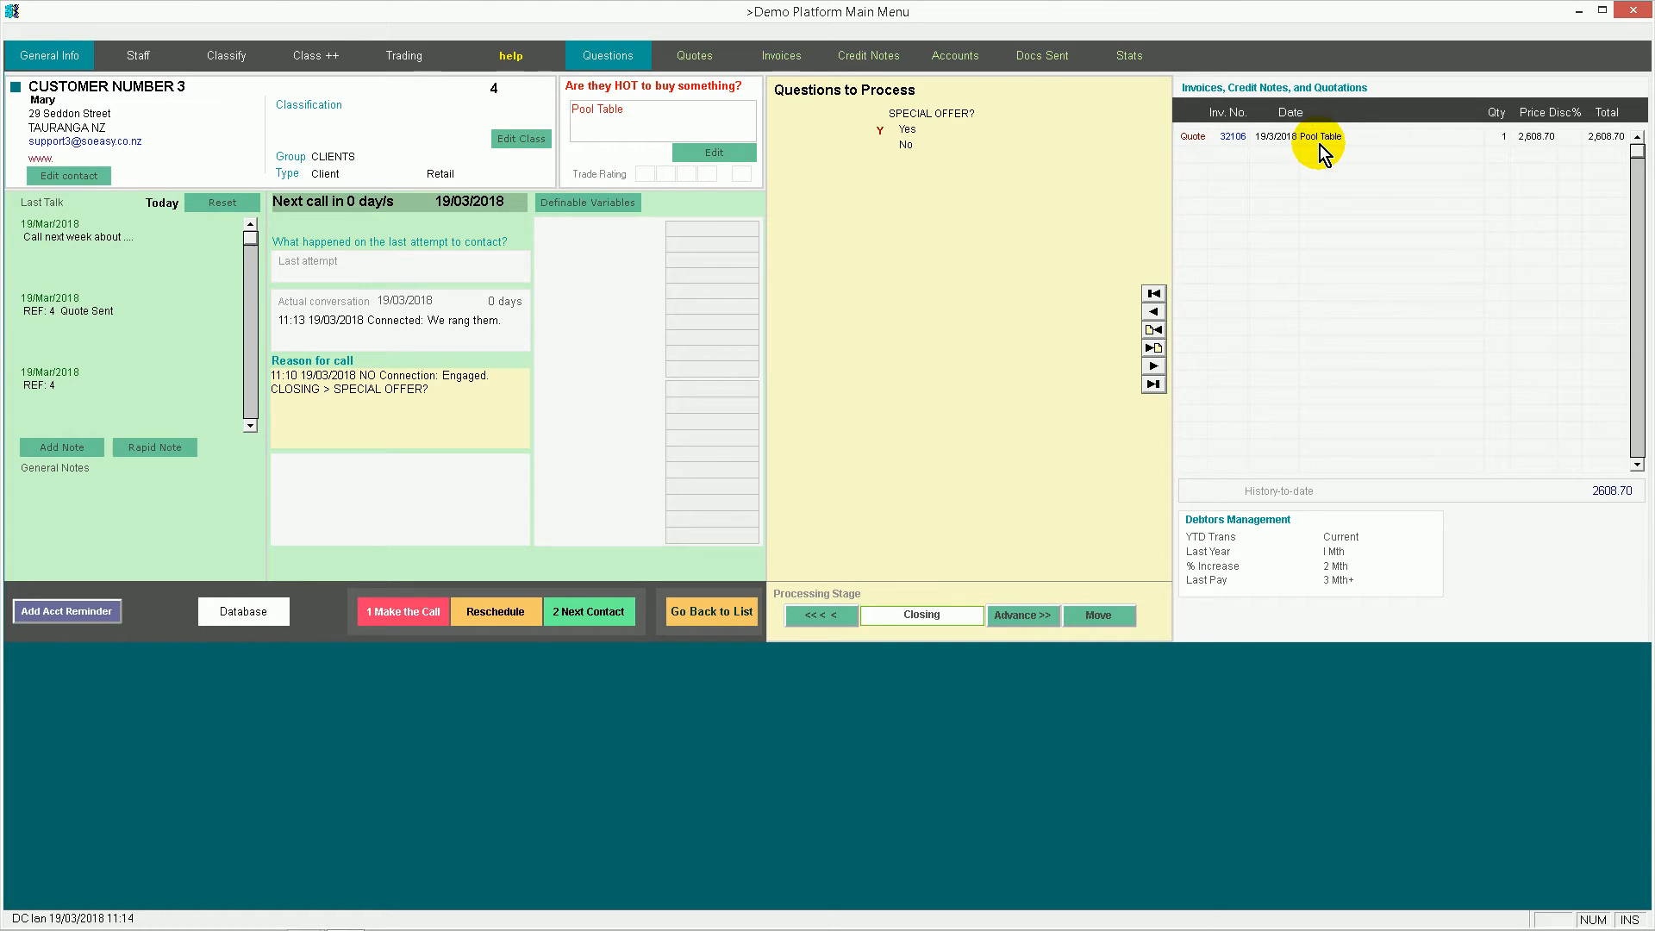
Convert the contact's Pool Table quote to an invoice and return to the call record
{"action": "left_click", "coordinate": [701, 55]}
{"action": "left_click", "coordinate": [778, 457]}
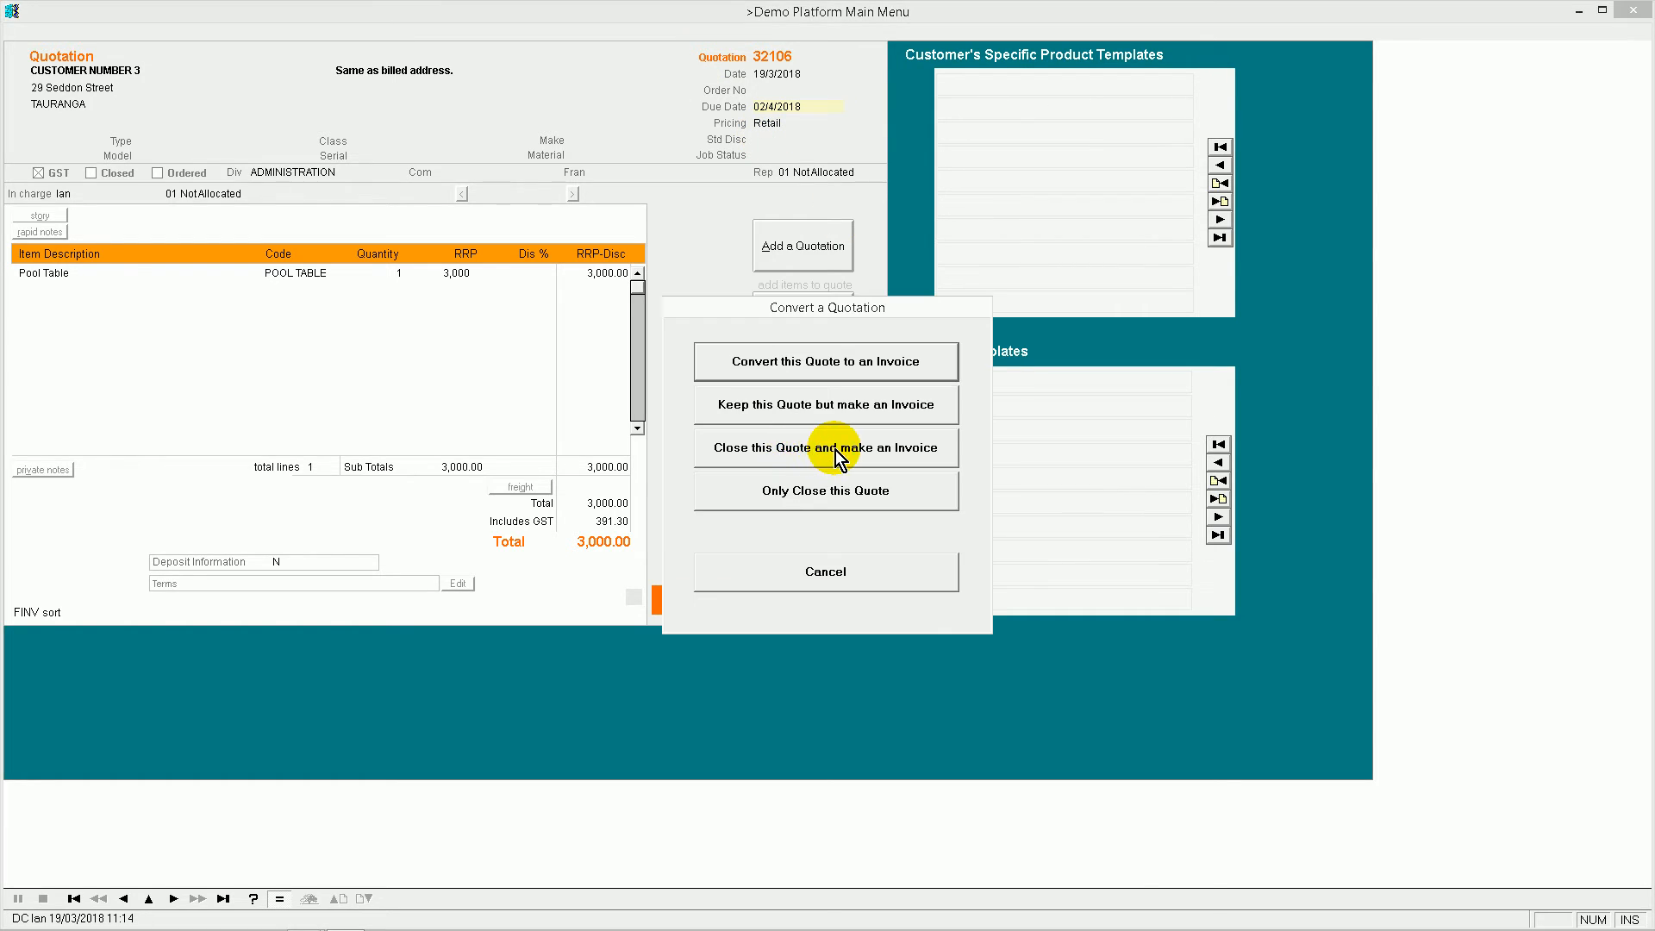
{"action": "left_click", "coordinate": [811, 366]}
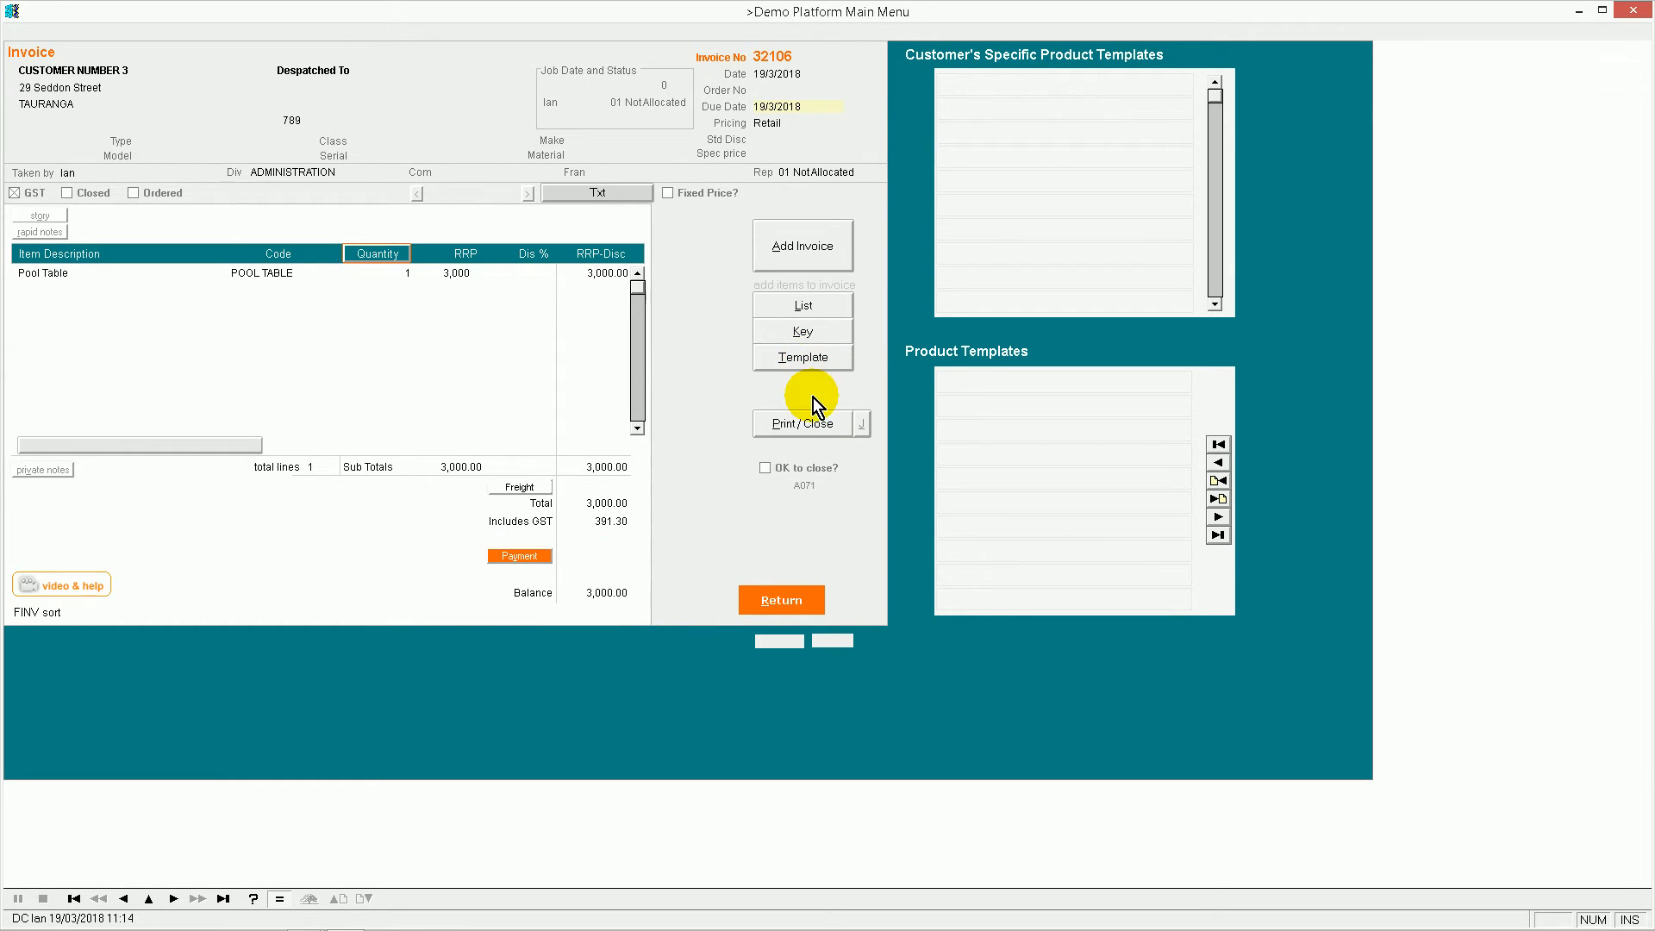
{"action": "left_click", "coordinate": [781, 603]}
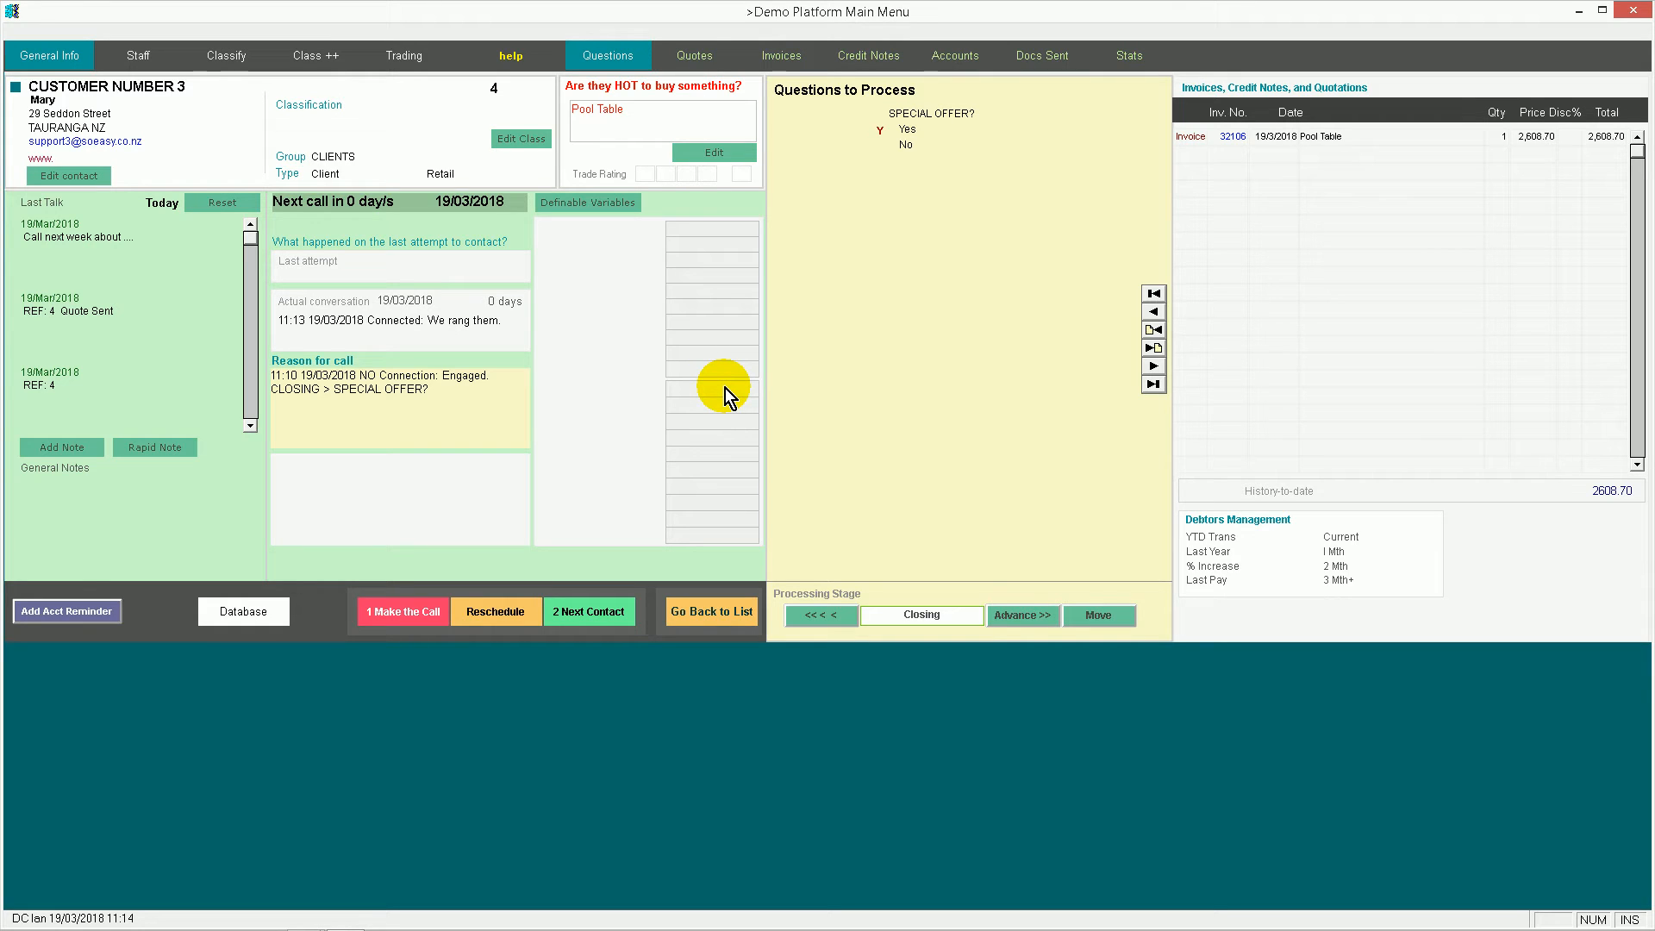
Finish with the Closing-stage contact by scheduling their next call in two days
{"action": "left_click", "coordinate": [597, 612]}
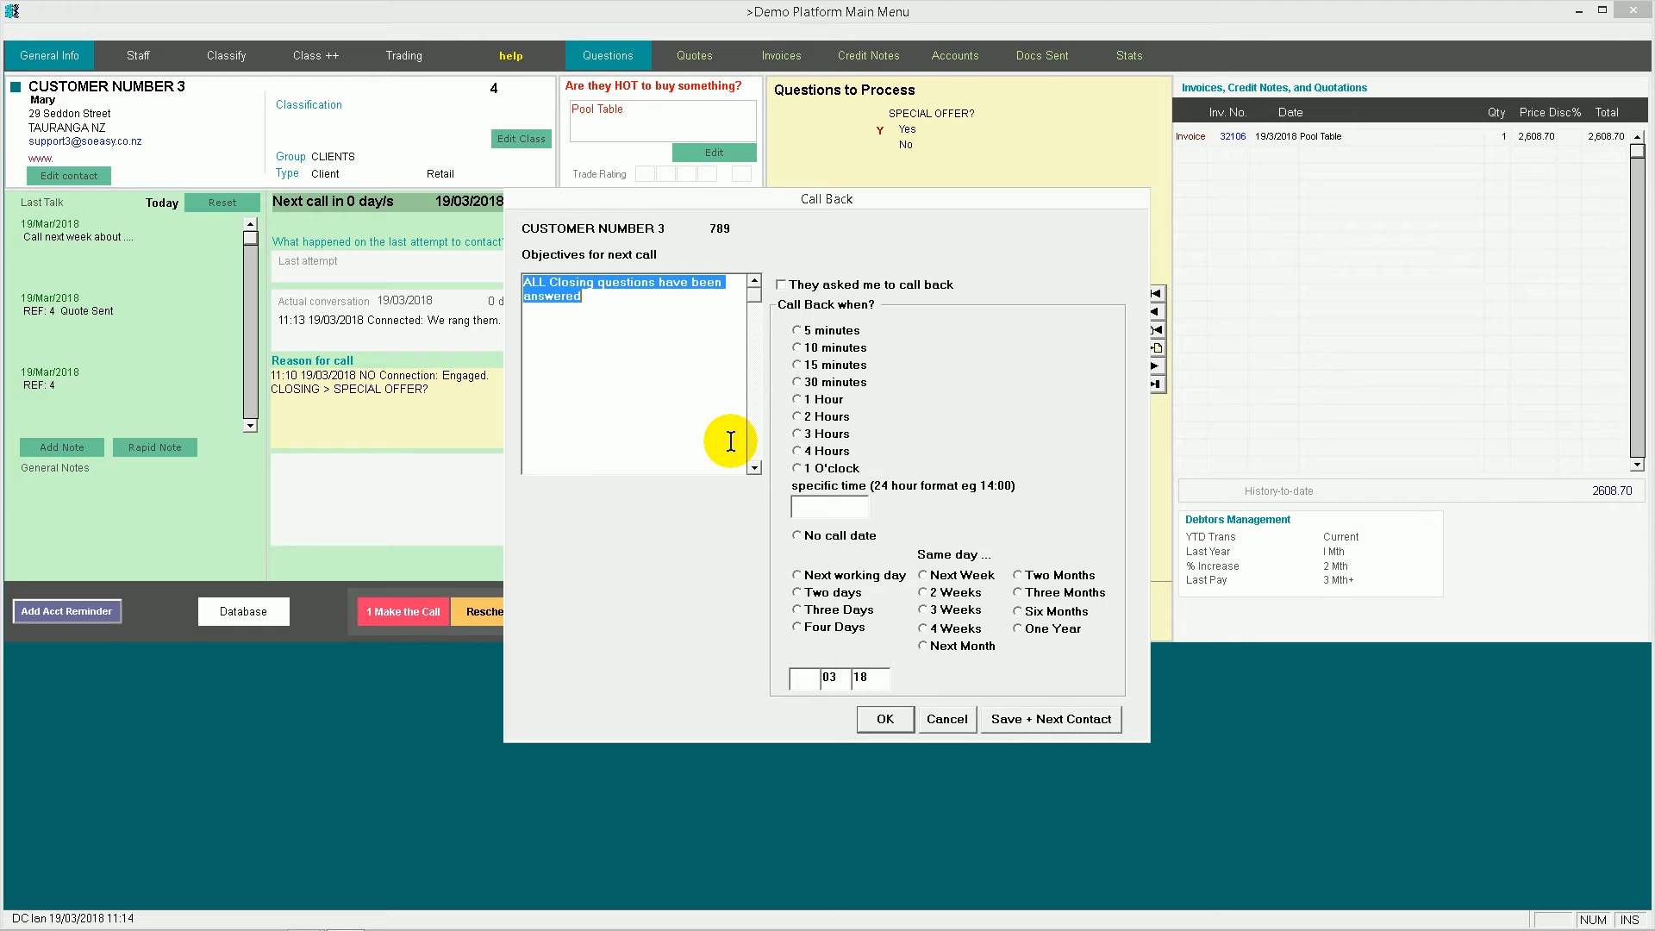
{"action": "left_click", "coordinate": [802, 594]}
{"action": "left_click", "coordinate": [886, 719]}
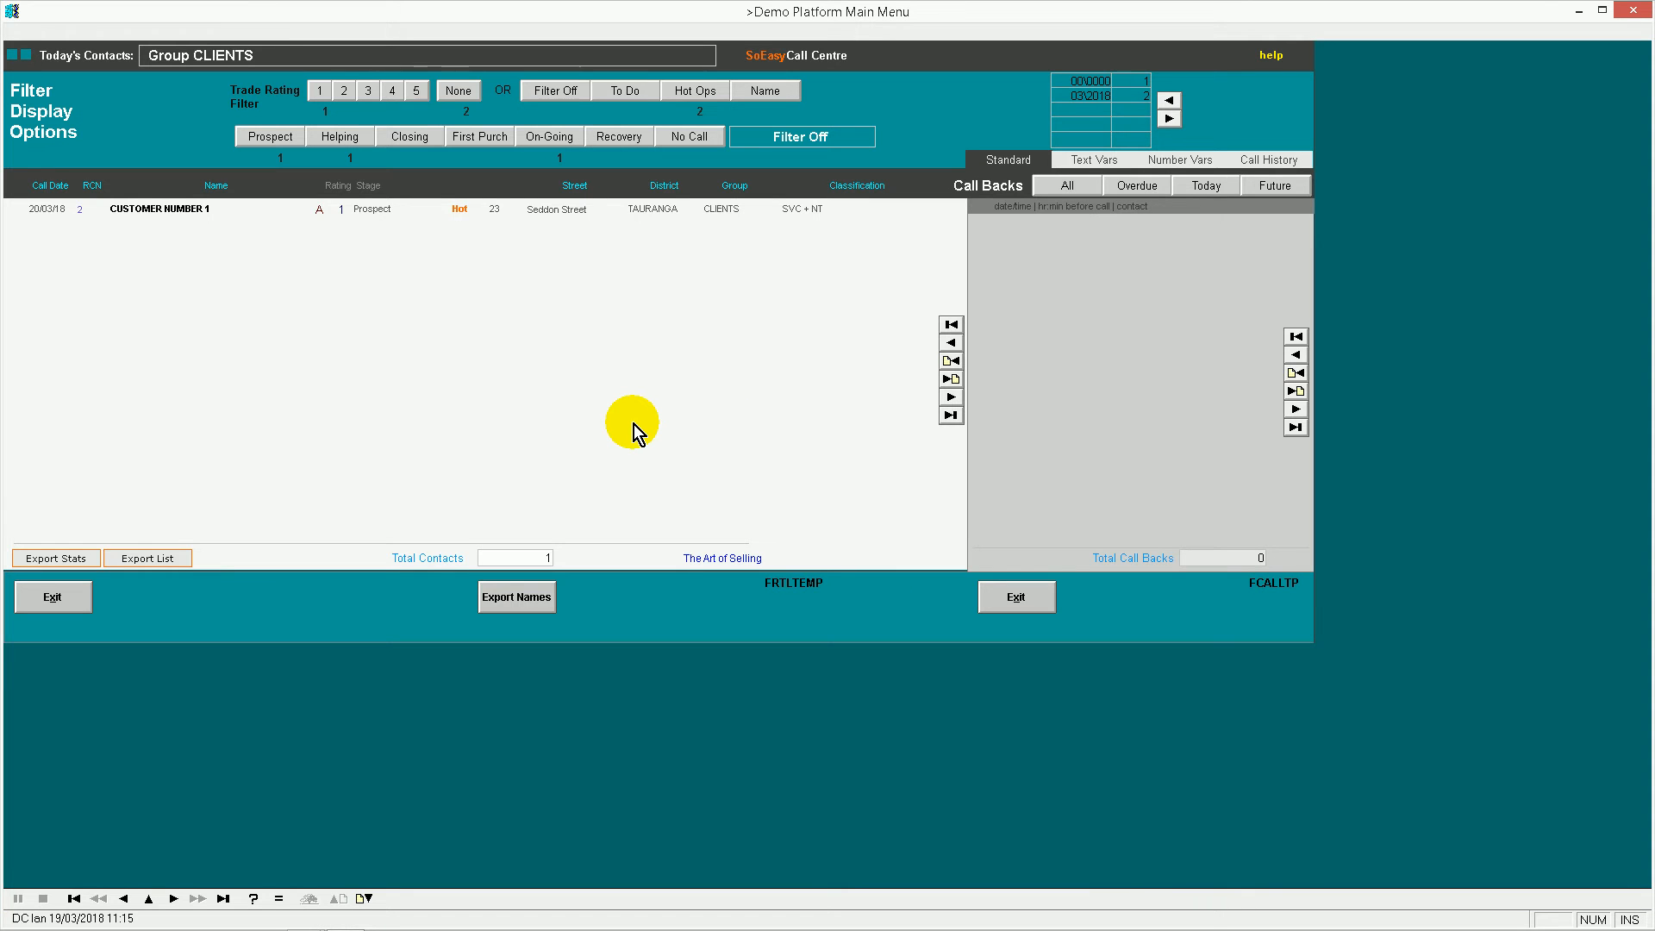
Open the remaining Prospect contact's call record and advance their processing stage to First Purchase
{"action": "double_click", "coordinate": [552, 212]}
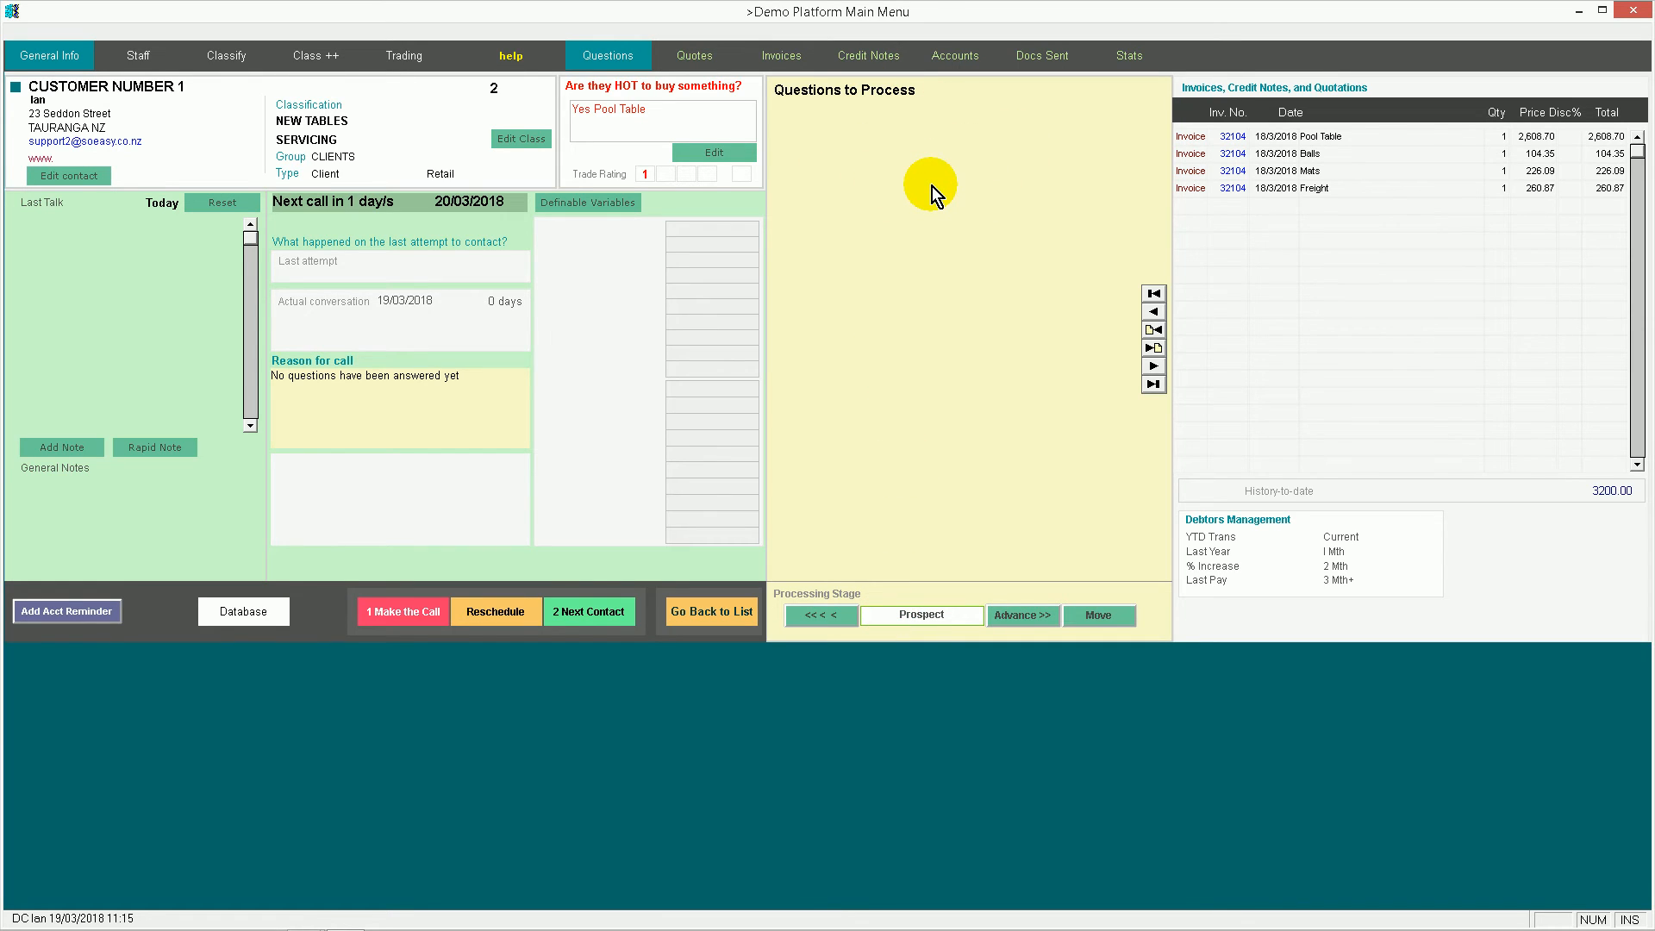
{"action": "left_click", "coordinate": [1021, 614]}
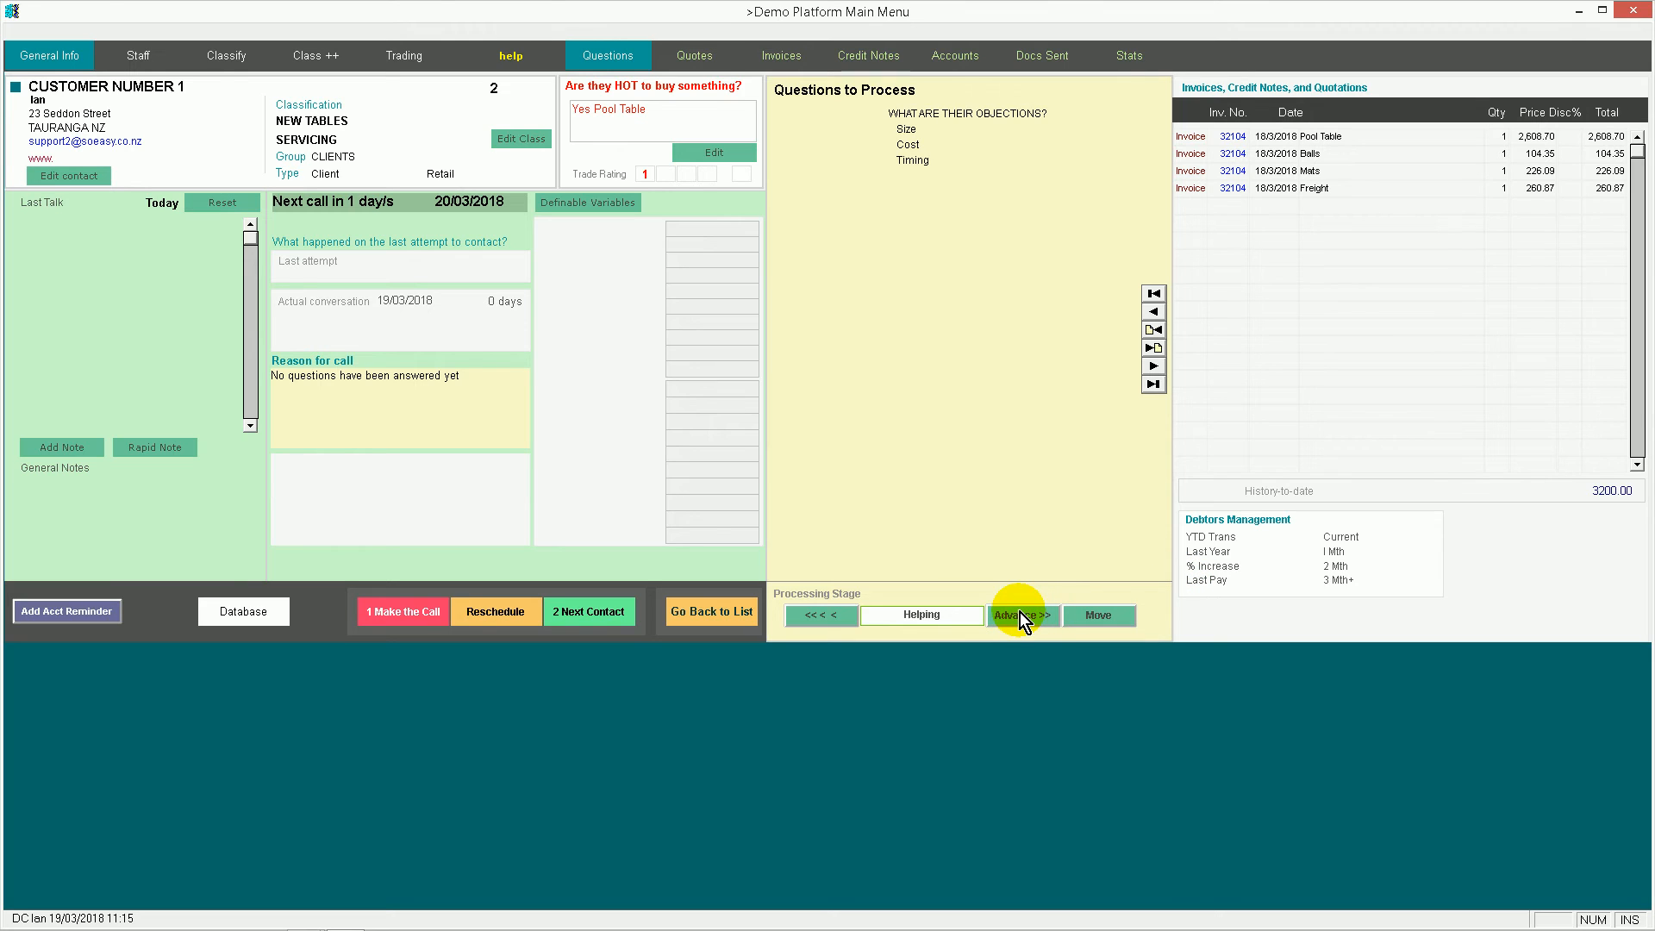
{"action": "left_click", "coordinate": [1022, 614]}
{"action": "left_click", "coordinate": [1021, 613]}
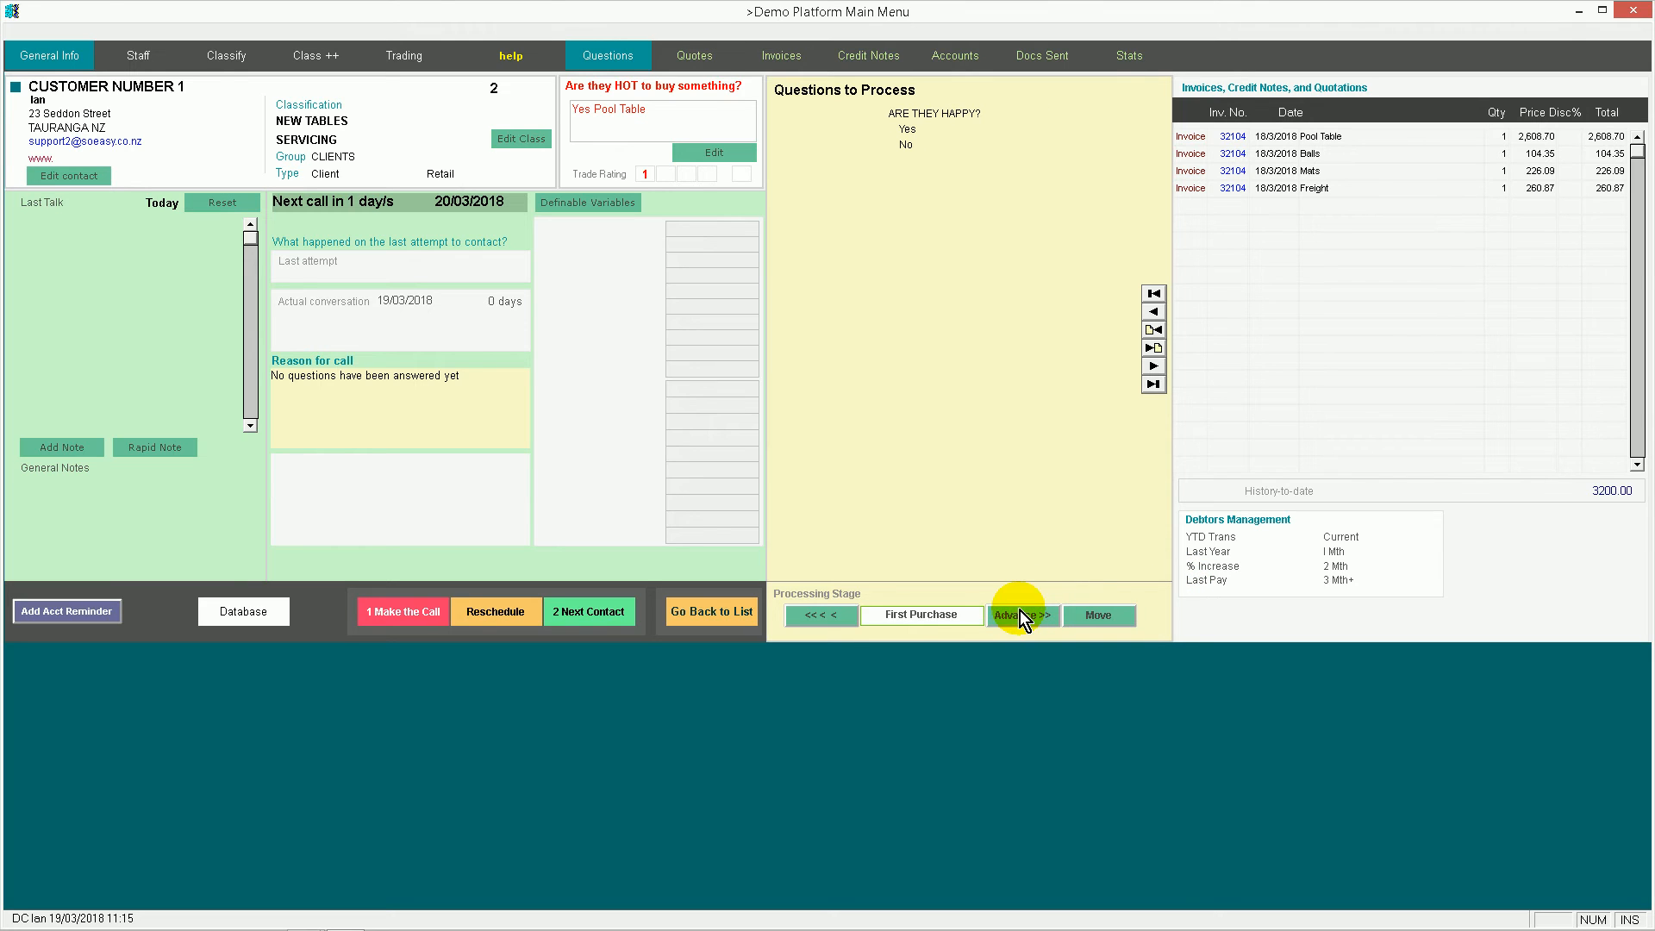
Advance the contact's processing stage to On-Going and answer the service table question No
{"action": "left_click", "coordinate": [1015, 617]}
{"action": "left_click", "coordinate": [1098, 616]}
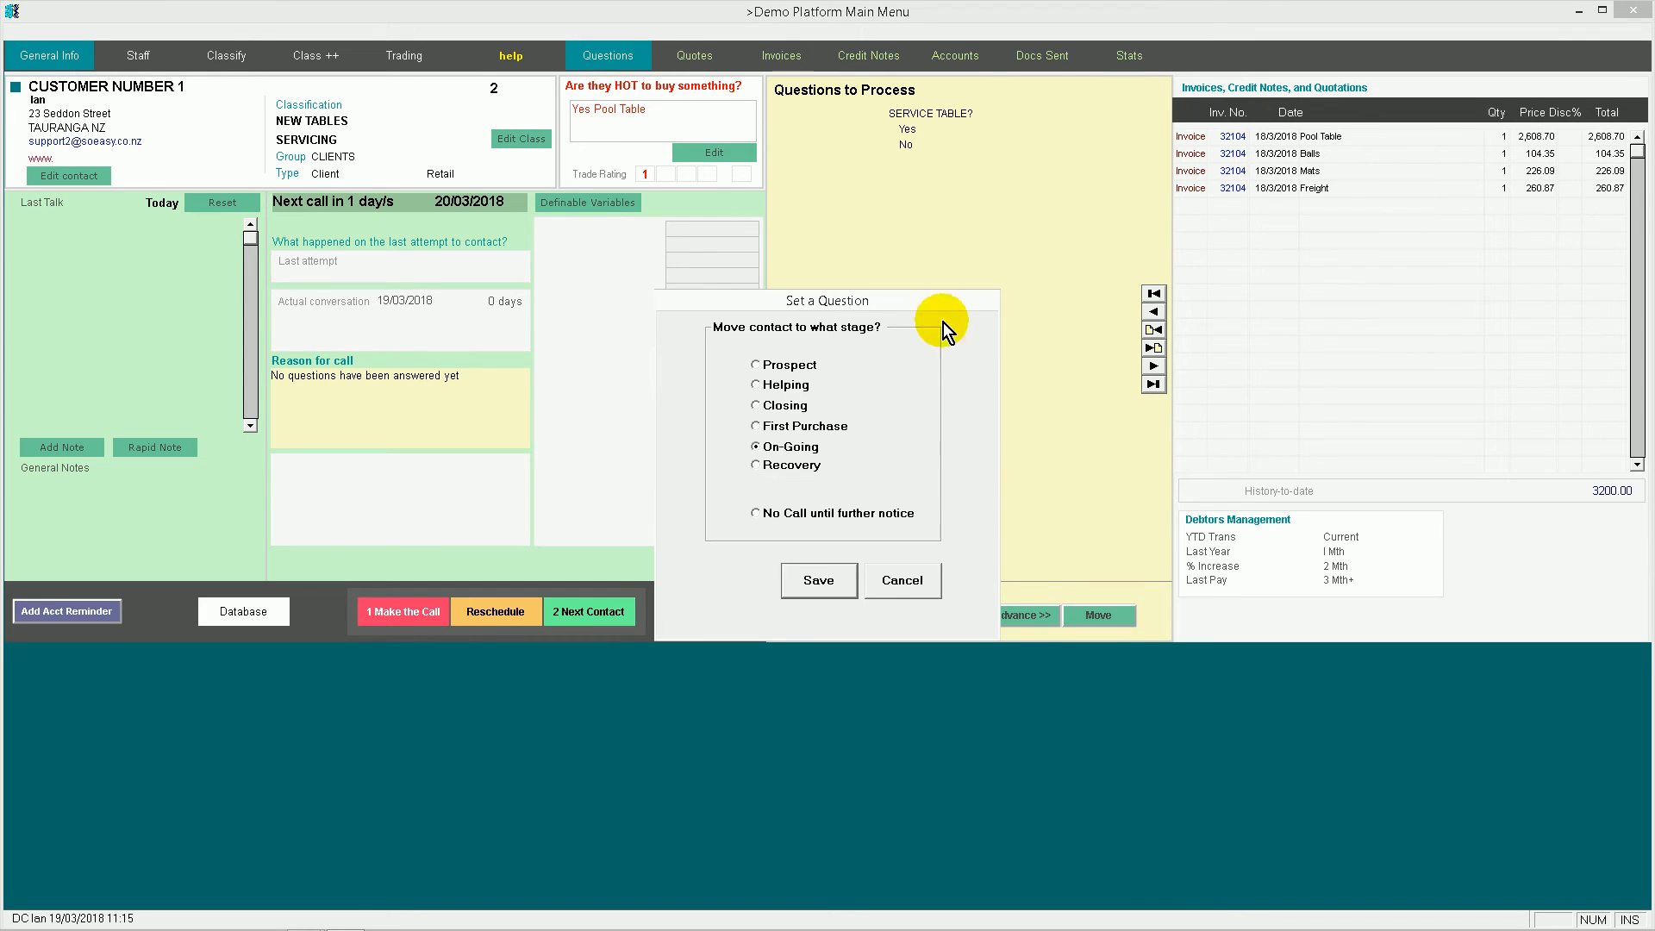
{"action": "left_click", "coordinate": [817, 574]}
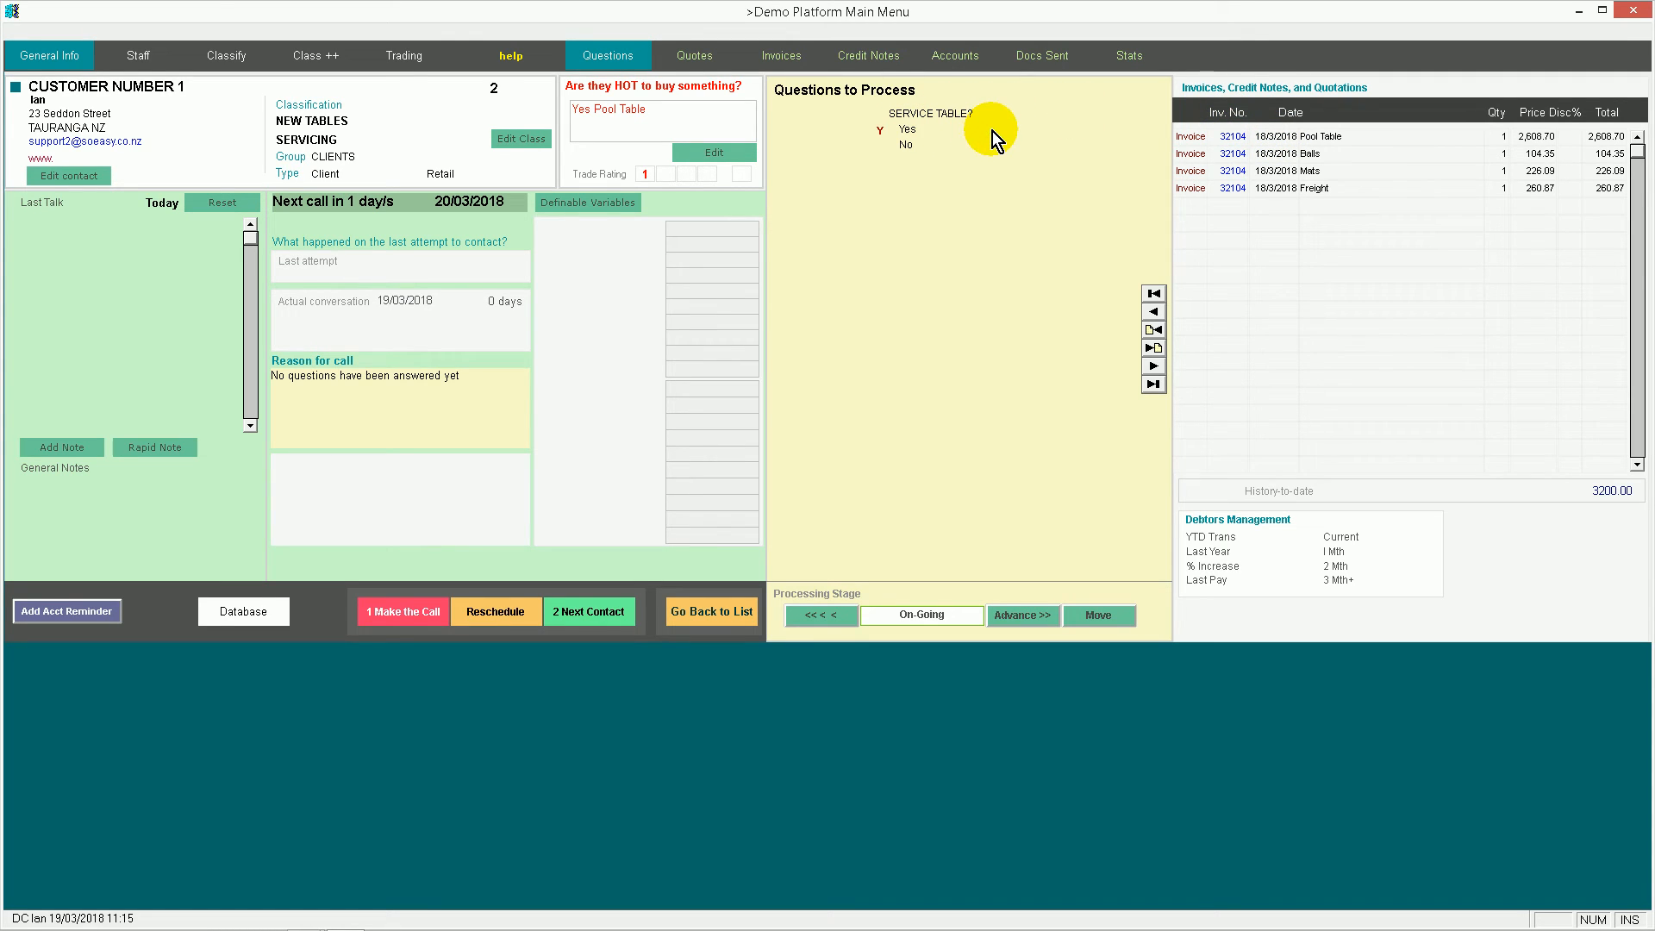
{"action": "left_click", "coordinate": [905, 145]}
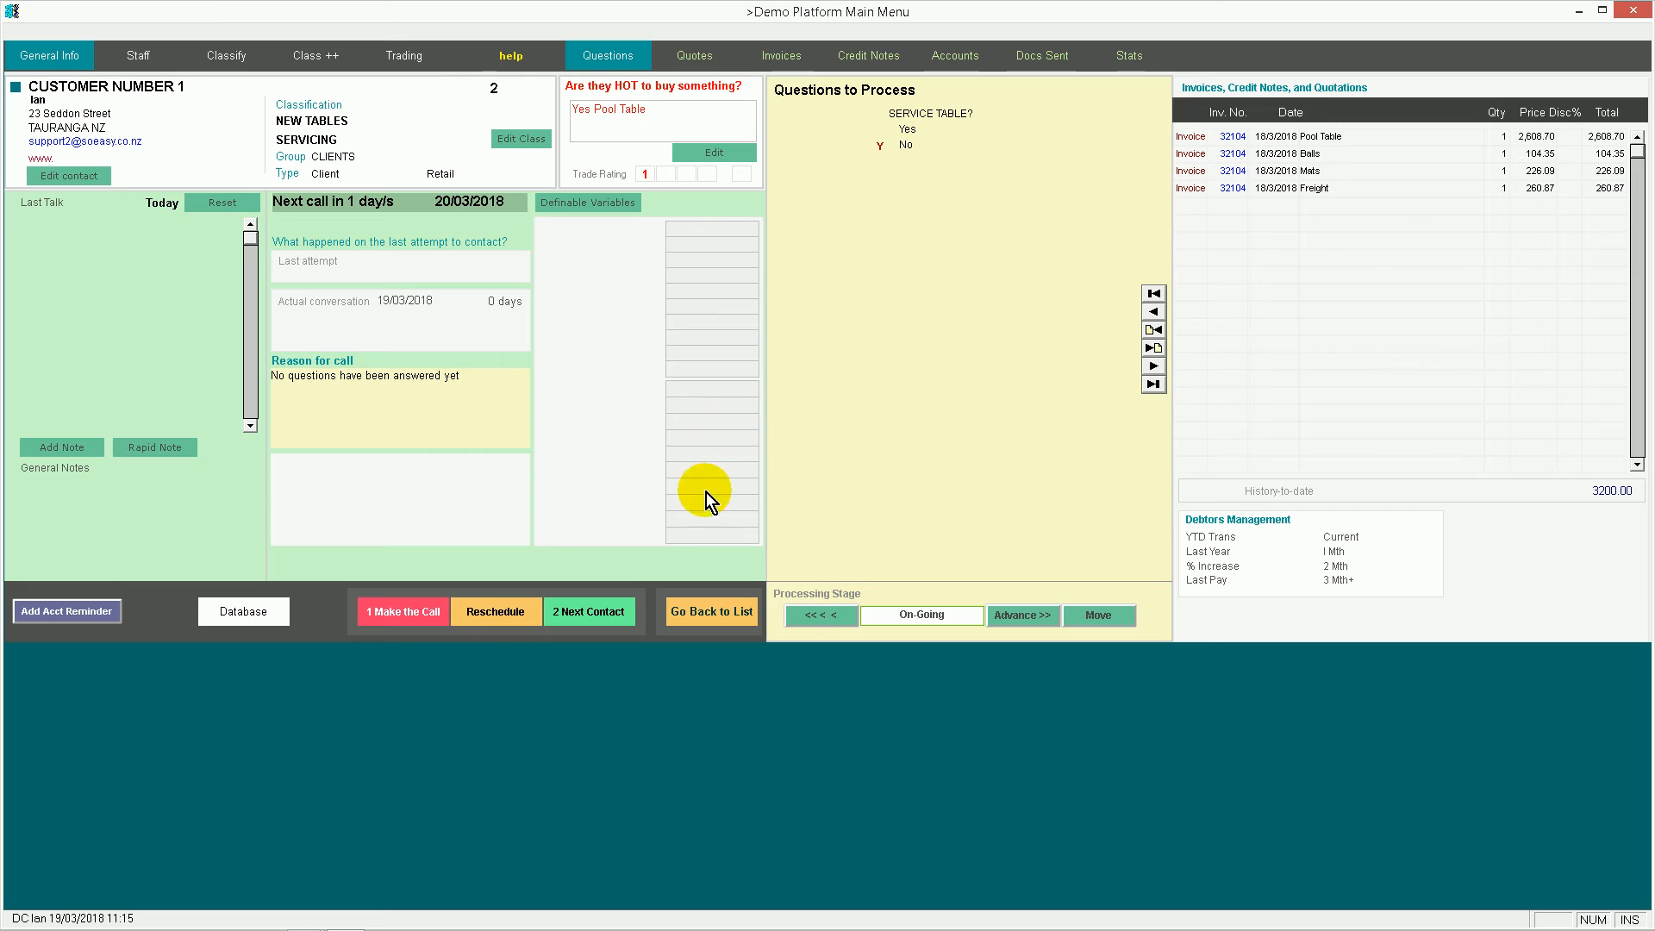
Finish with the On-Going contact by scheduling their next call in three months
{"action": "left_click", "coordinate": [598, 617]}
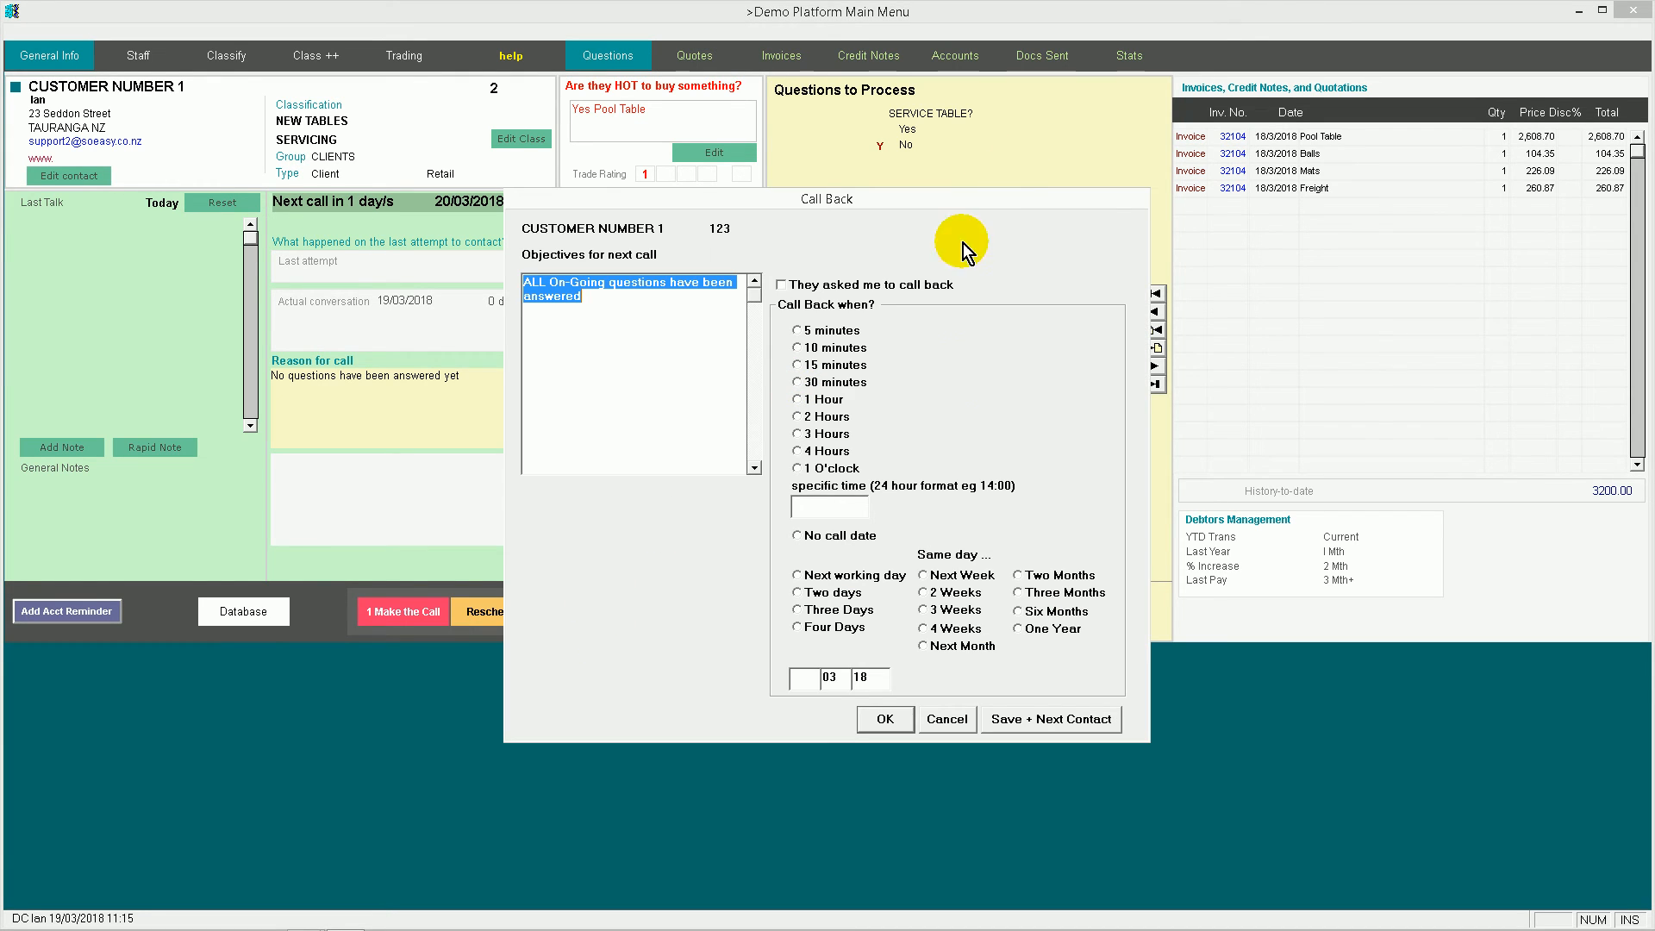
{"action": "left_click", "coordinate": [1028, 595]}
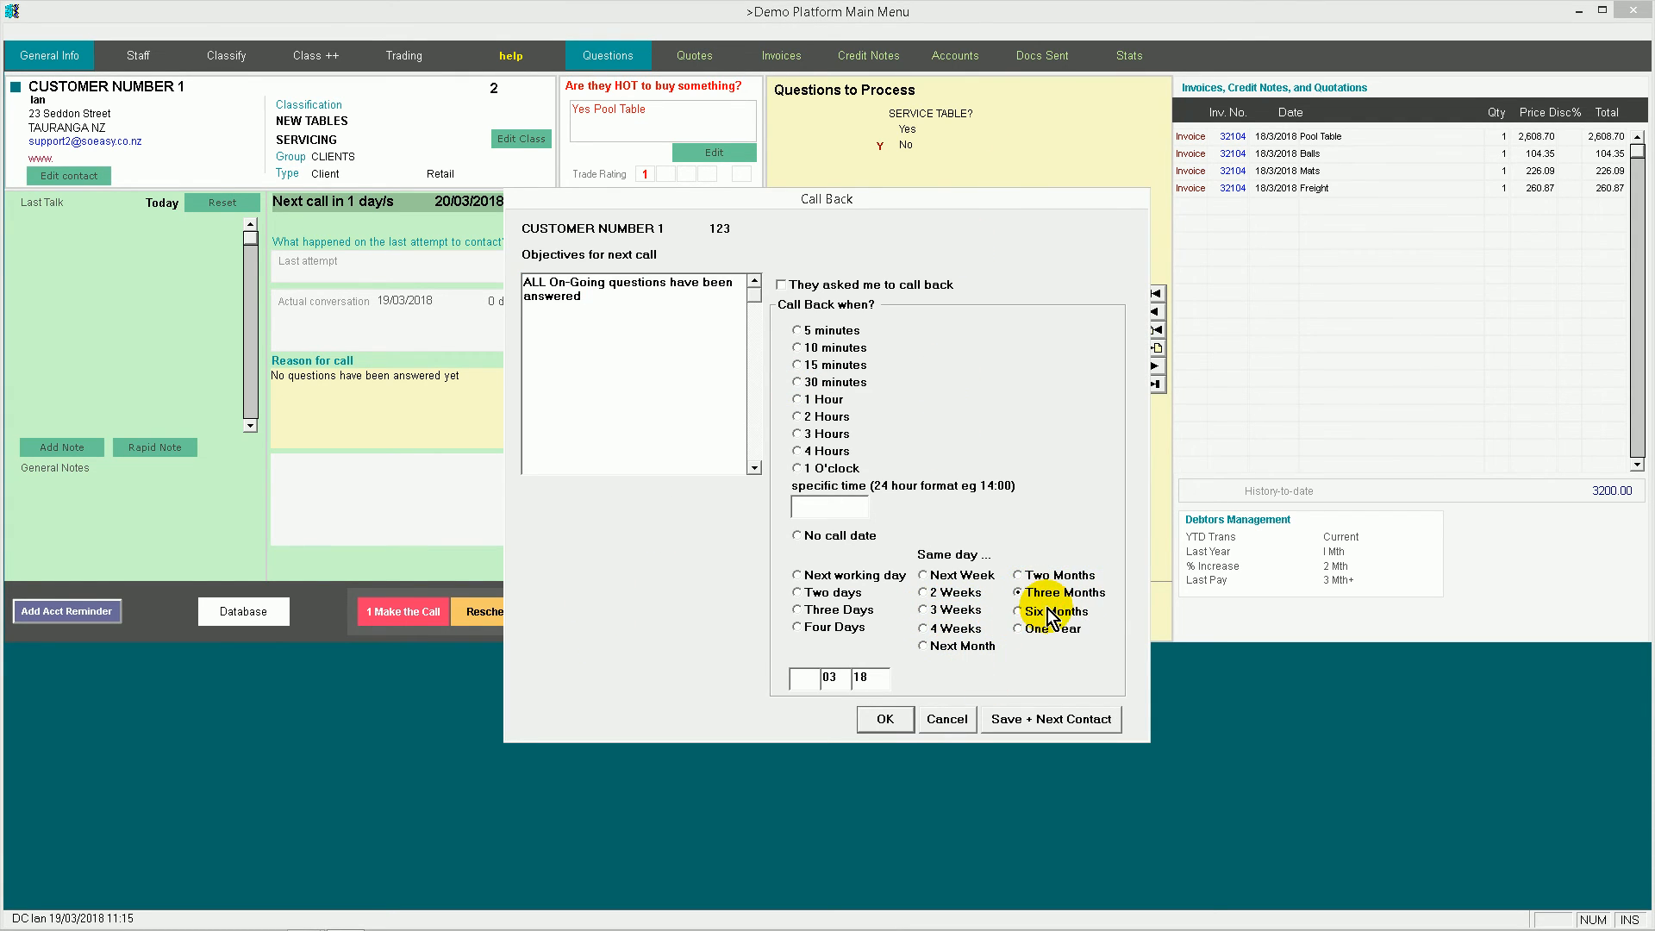
{"action": "left_click", "coordinate": [888, 722]}
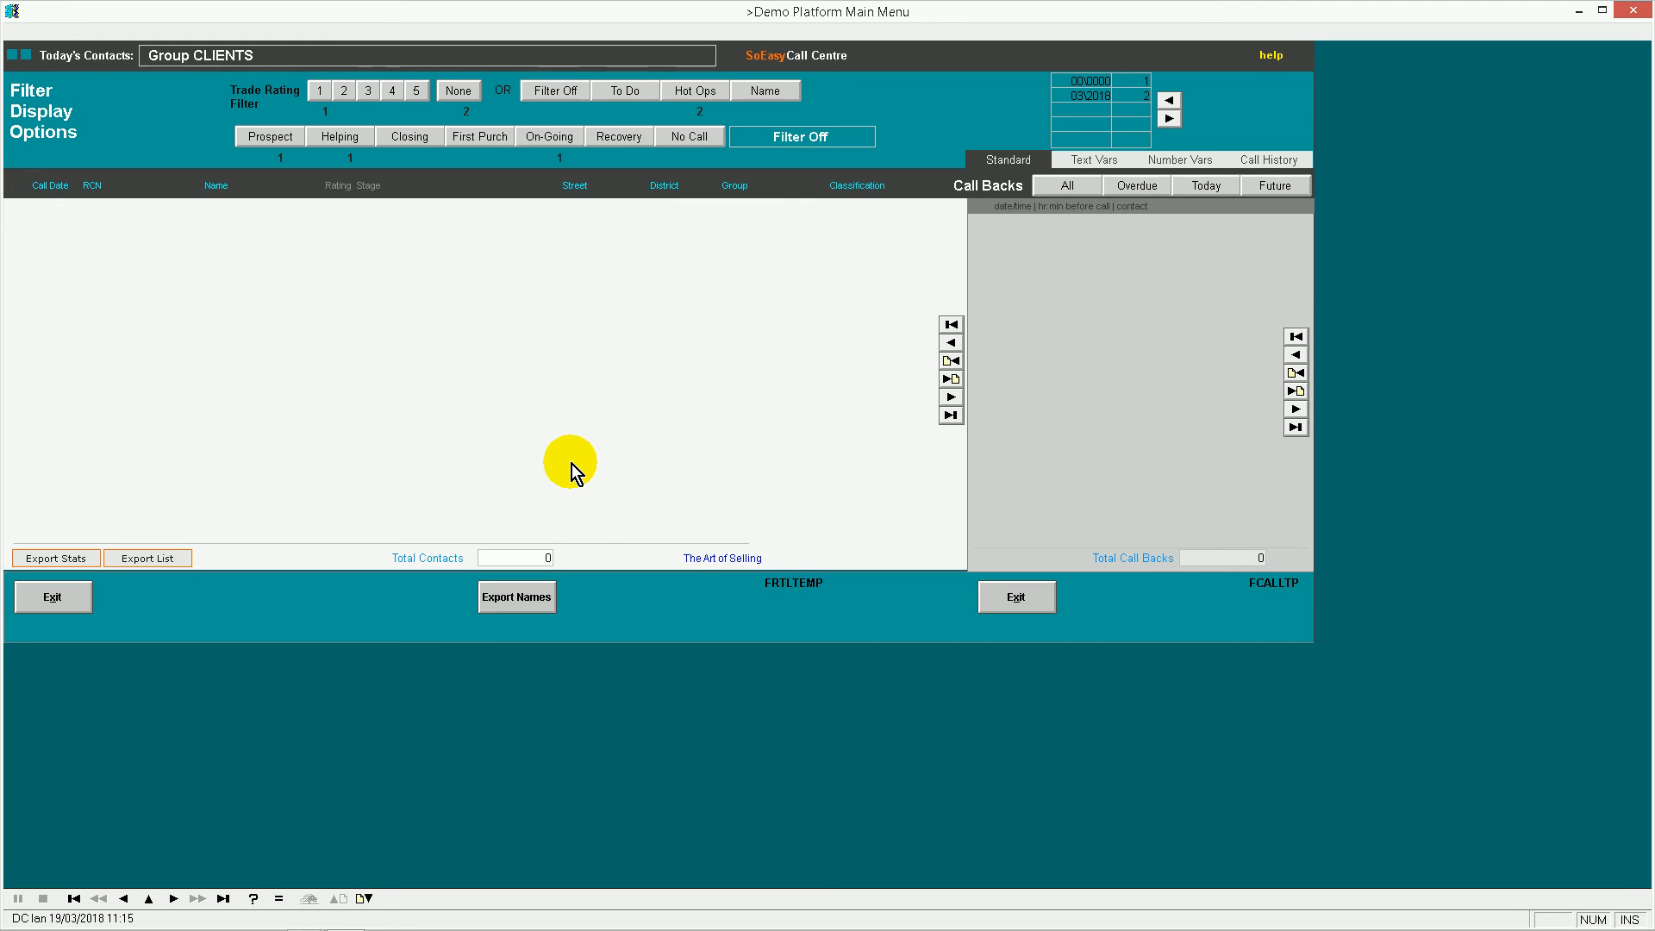
Start a fresh call list selection instead of reusing the previous one and try the Multi Search filter
{"action": "left_click", "coordinate": [1031, 597]}
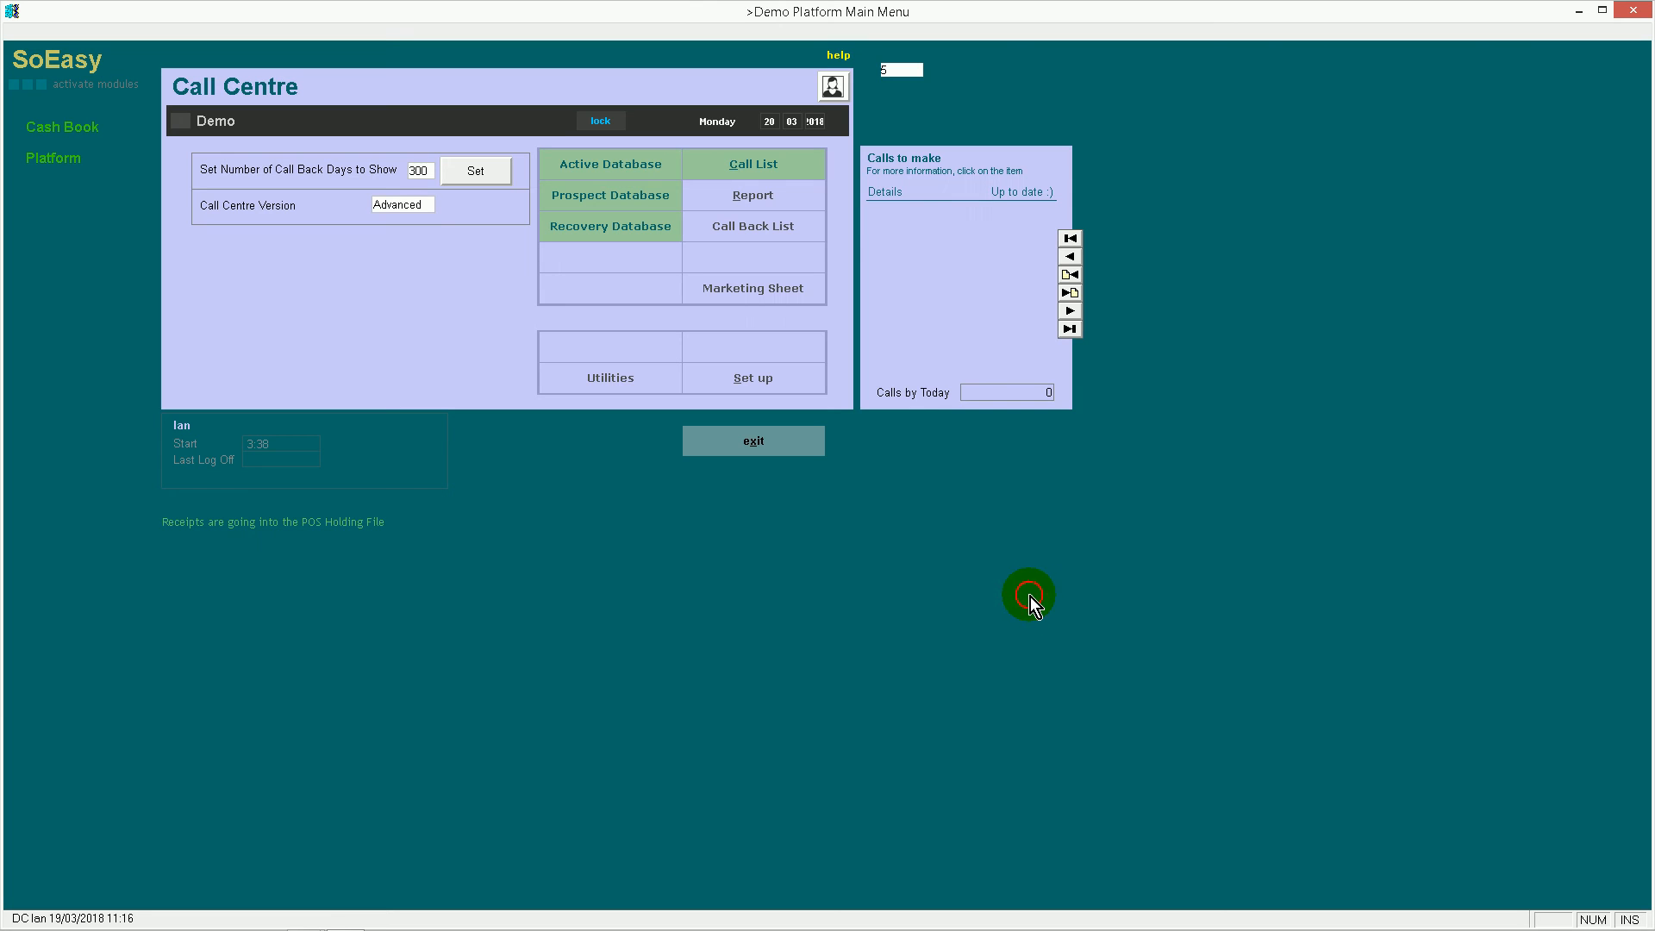
{"action": "left_click", "coordinate": [757, 165]}
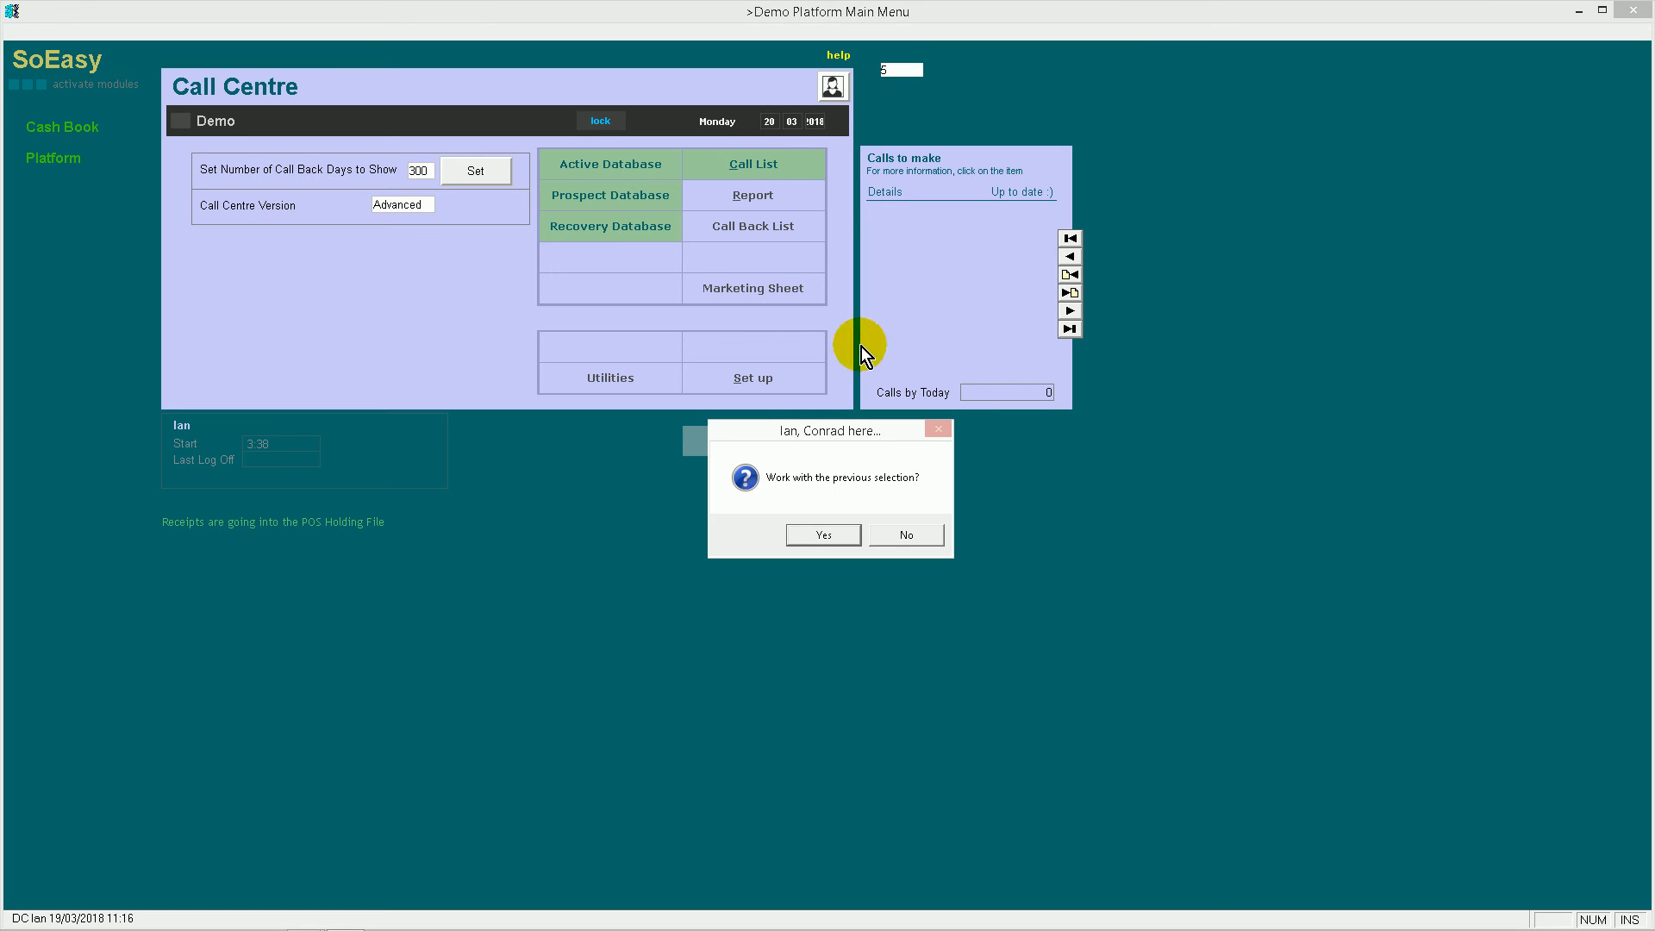
{"action": "left_click", "coordinate": [907, 532]}
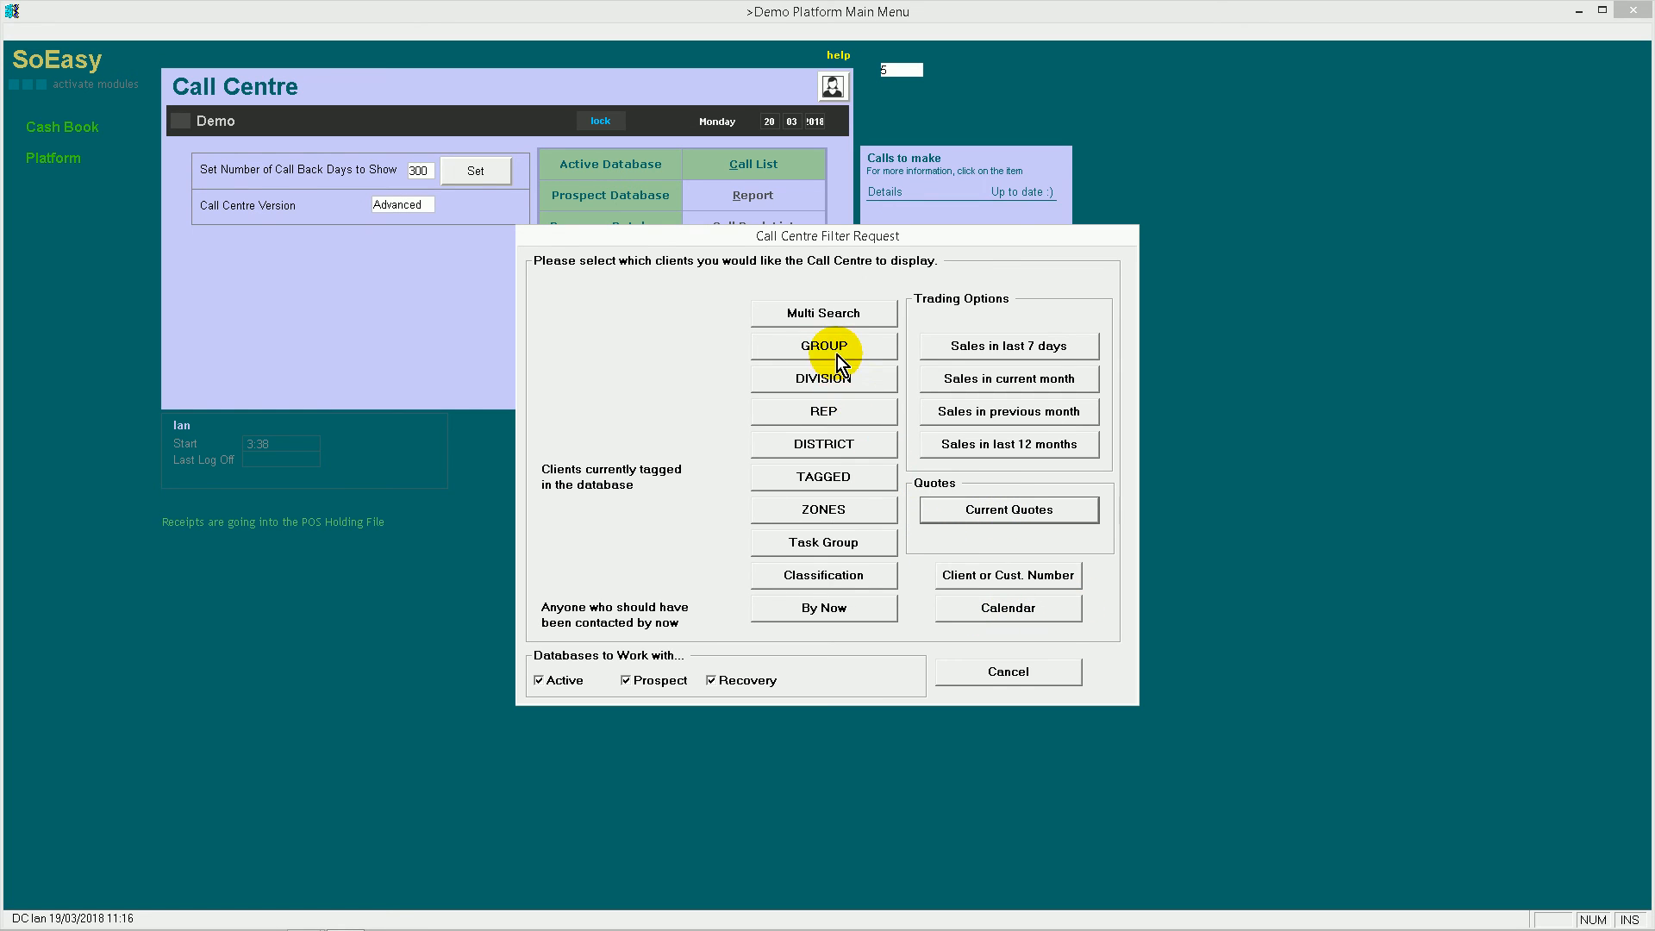
{"action": "left_click", "coordinate": [830, 315]}
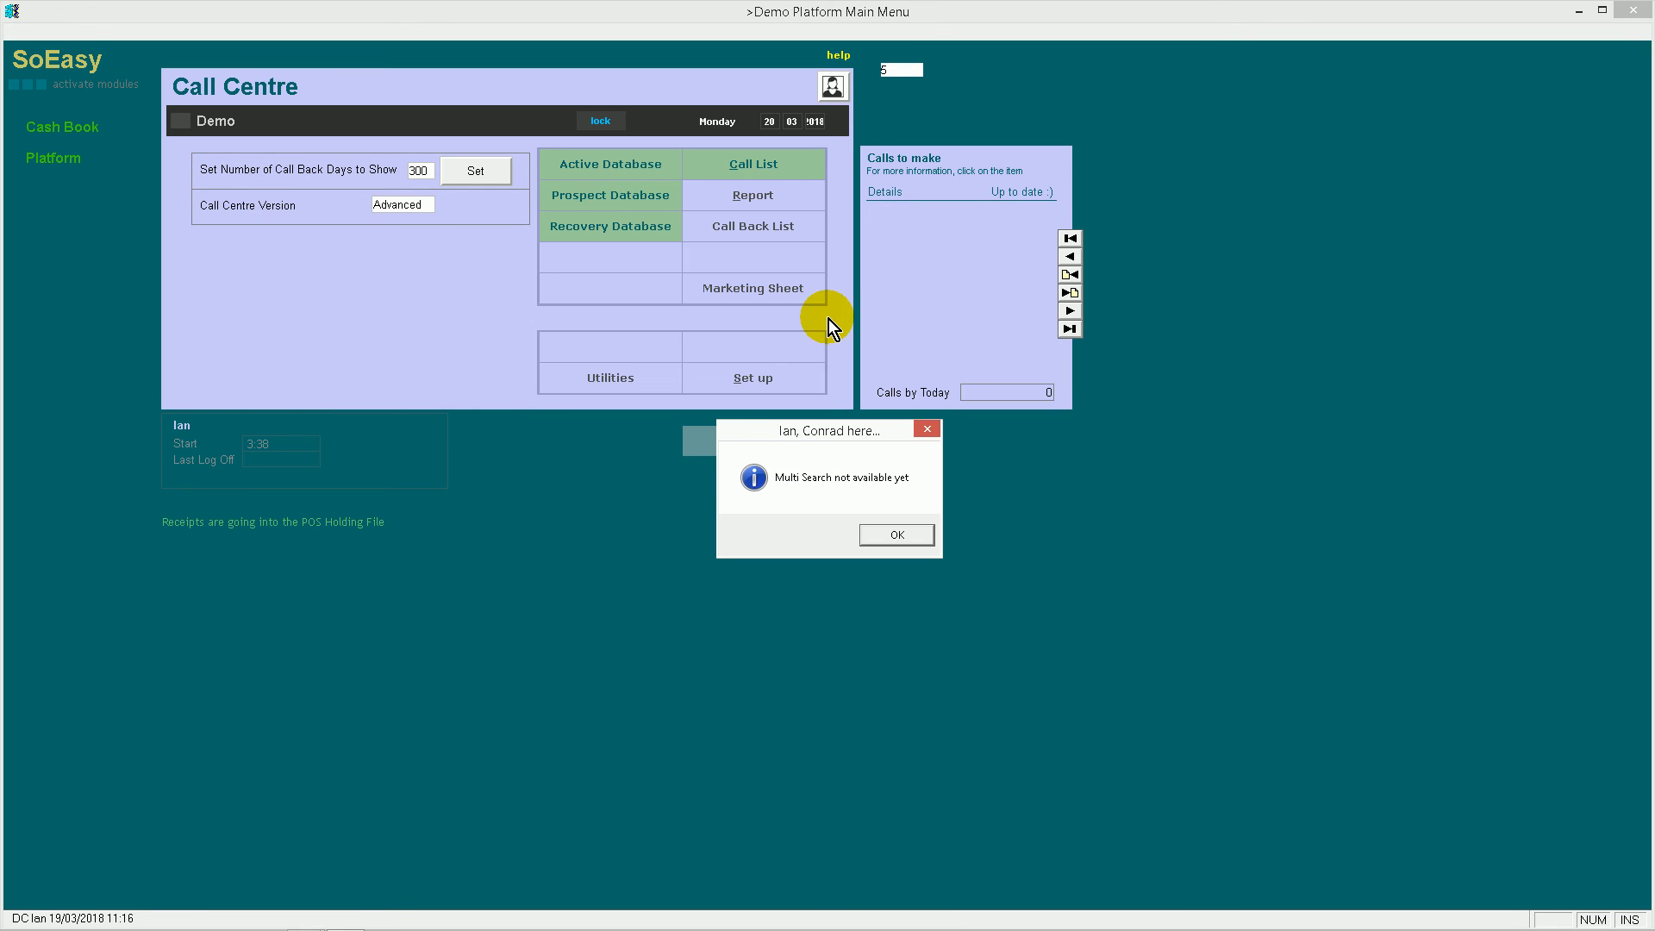
{"action": "left_click", "coordinate": [888, 532]}
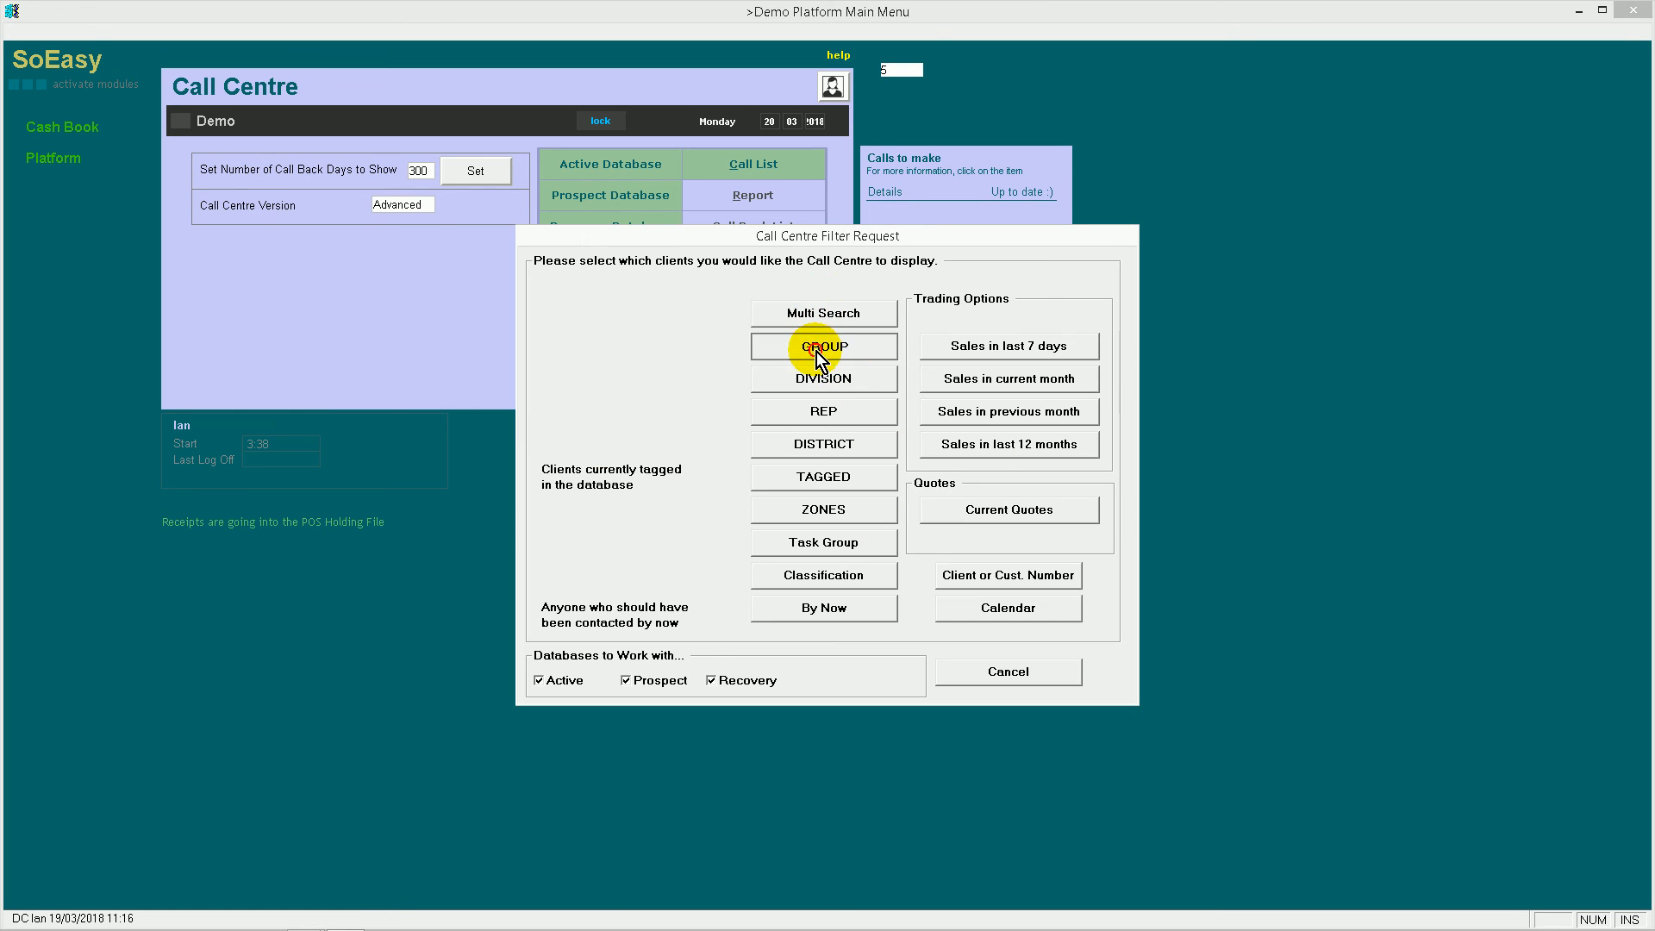
Build the call list from the contacts in the CLIENTS group
{"action": "left_click", "coordinate": [824, 352]}
{"action": "left_click", "coordinate": [628, 326]}
{"action": "left_click", "coordinate": [923, 509]}
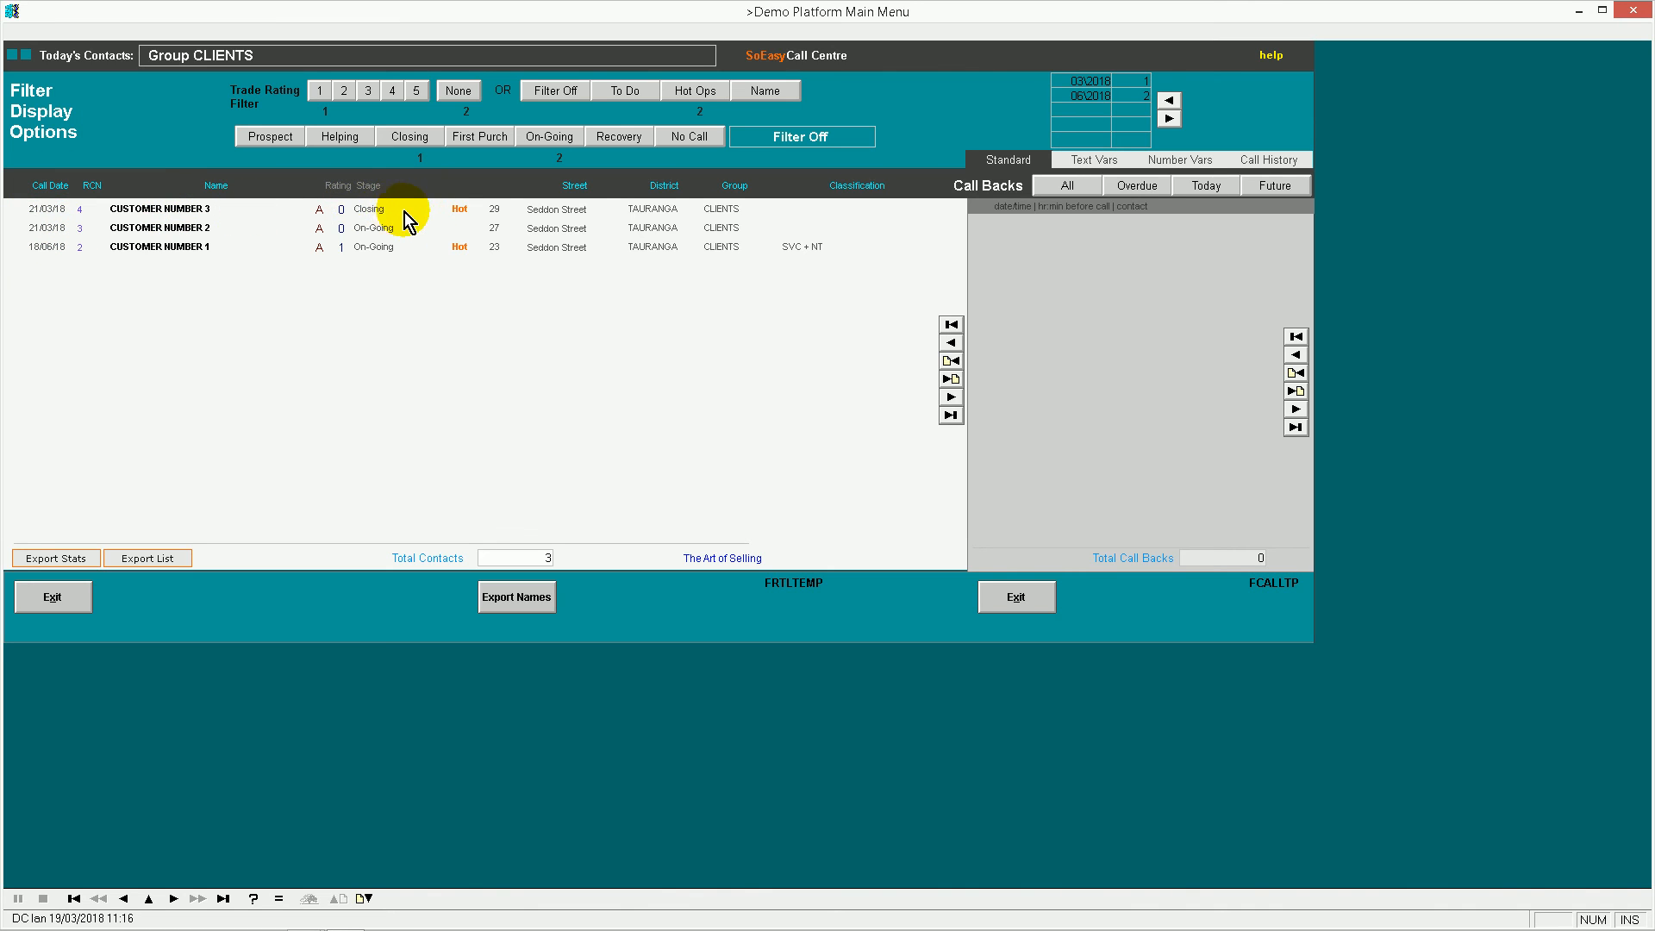
Filter the call list to the Closing stage and review the listed contact's record before returning to the Call Centre menu
{"action": "left_click", "coordinate": [419, 138]}
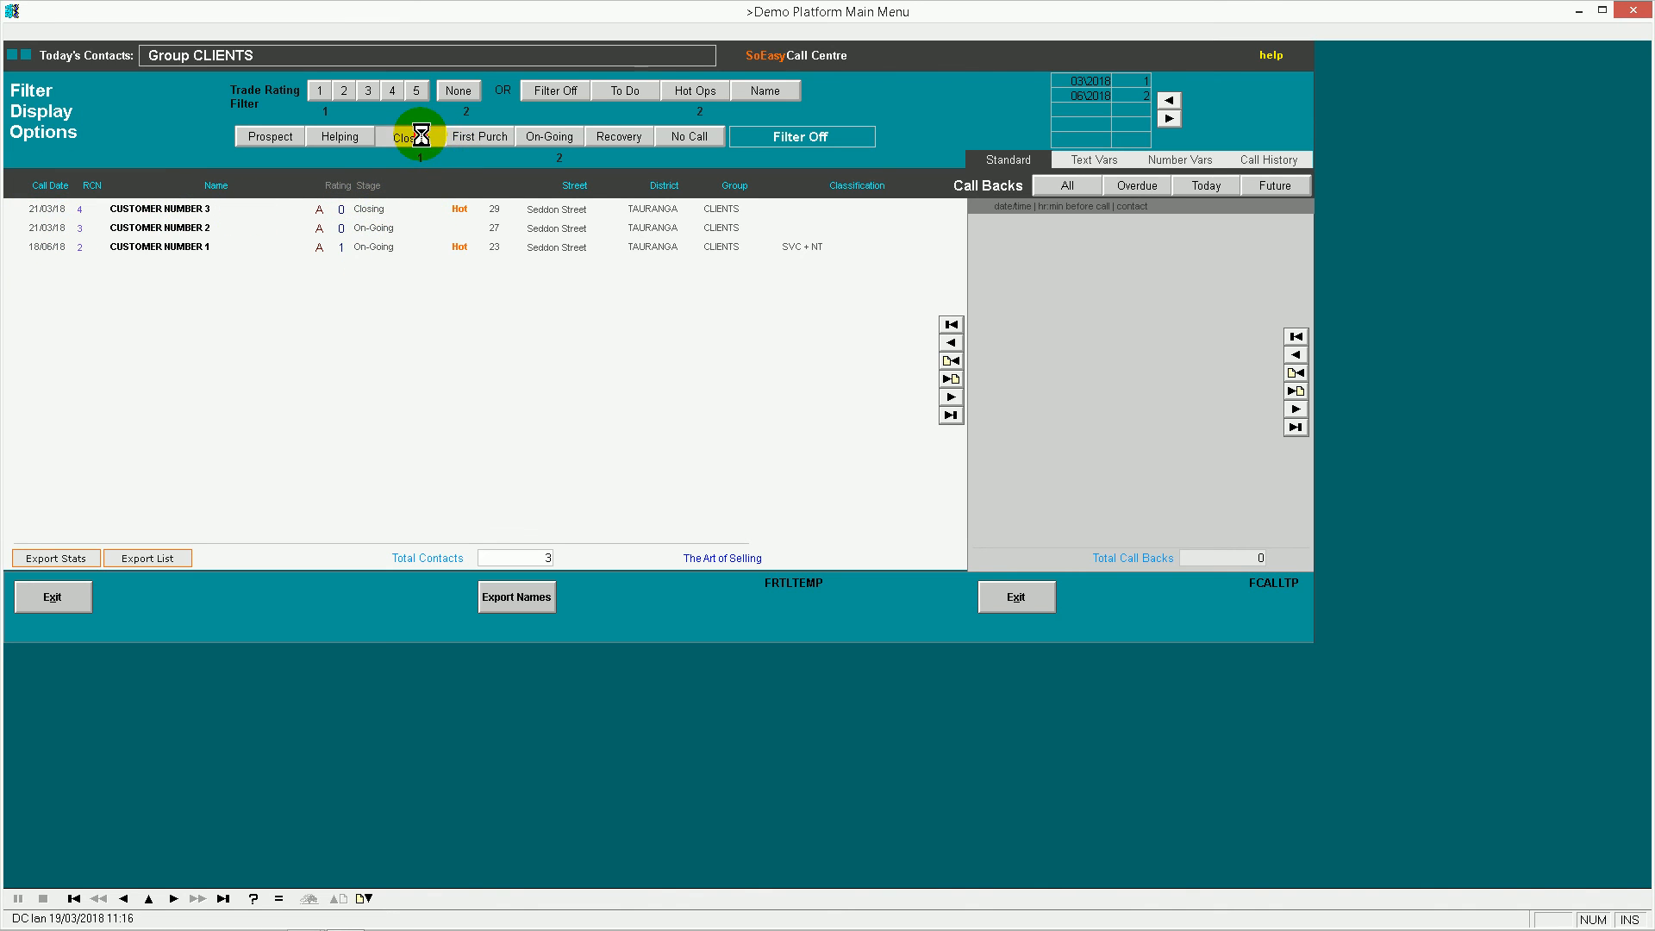
{"action": "double_click", "coordinate": [184, 214]}
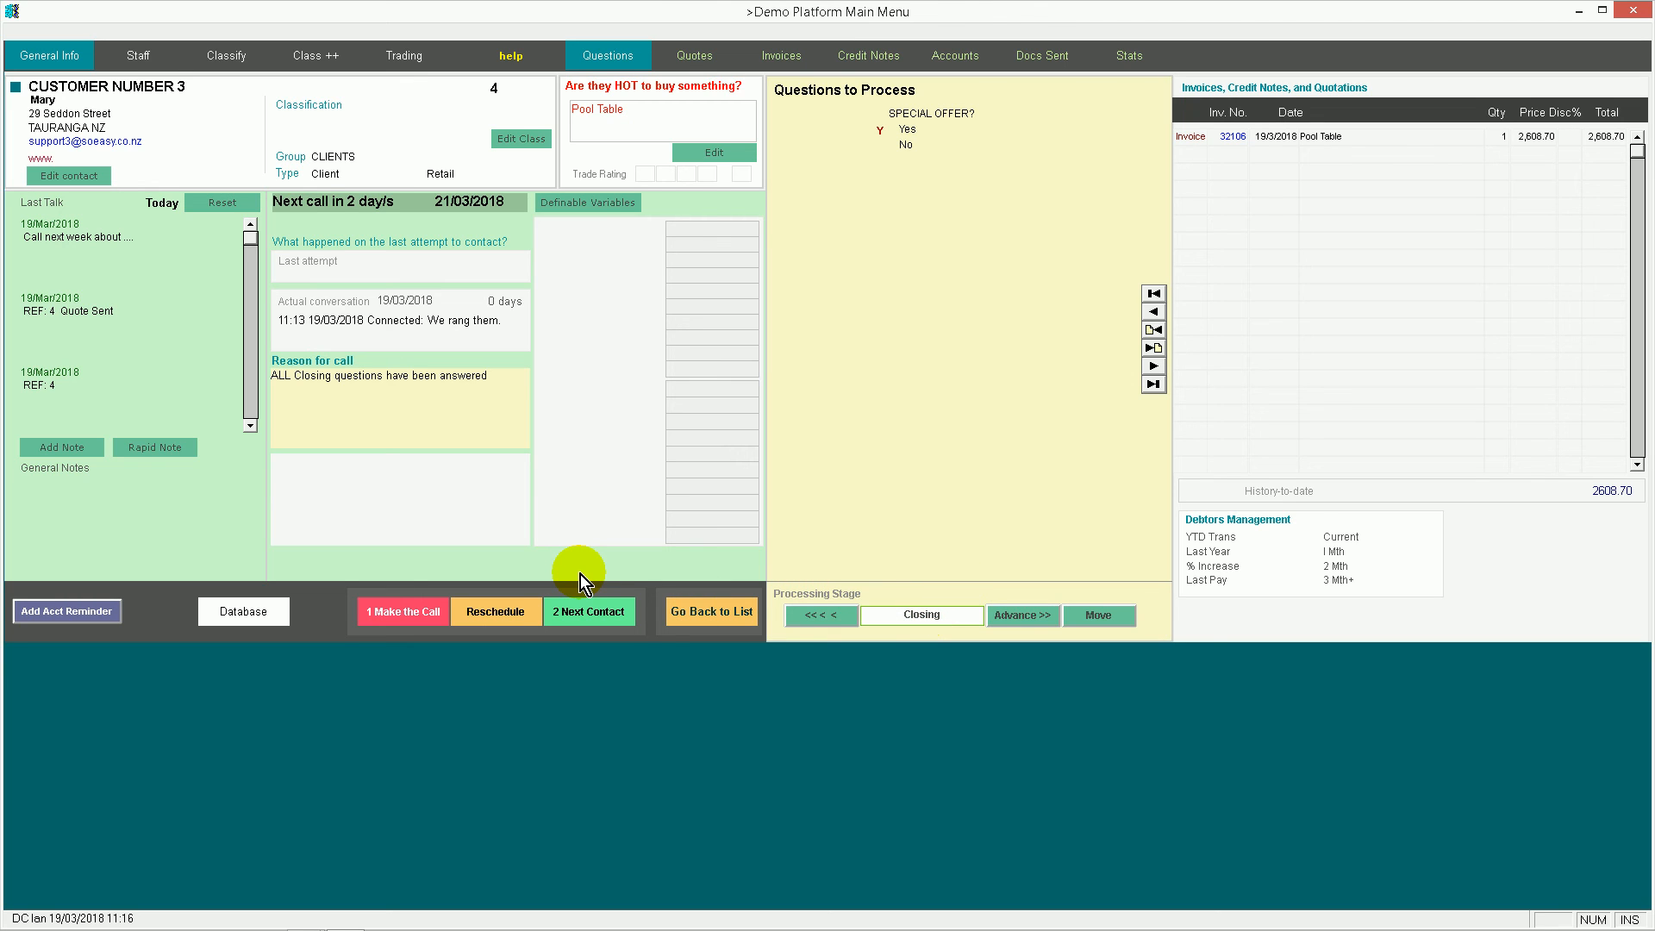
{"action": "left_click", "coordinate": [721, 617]}
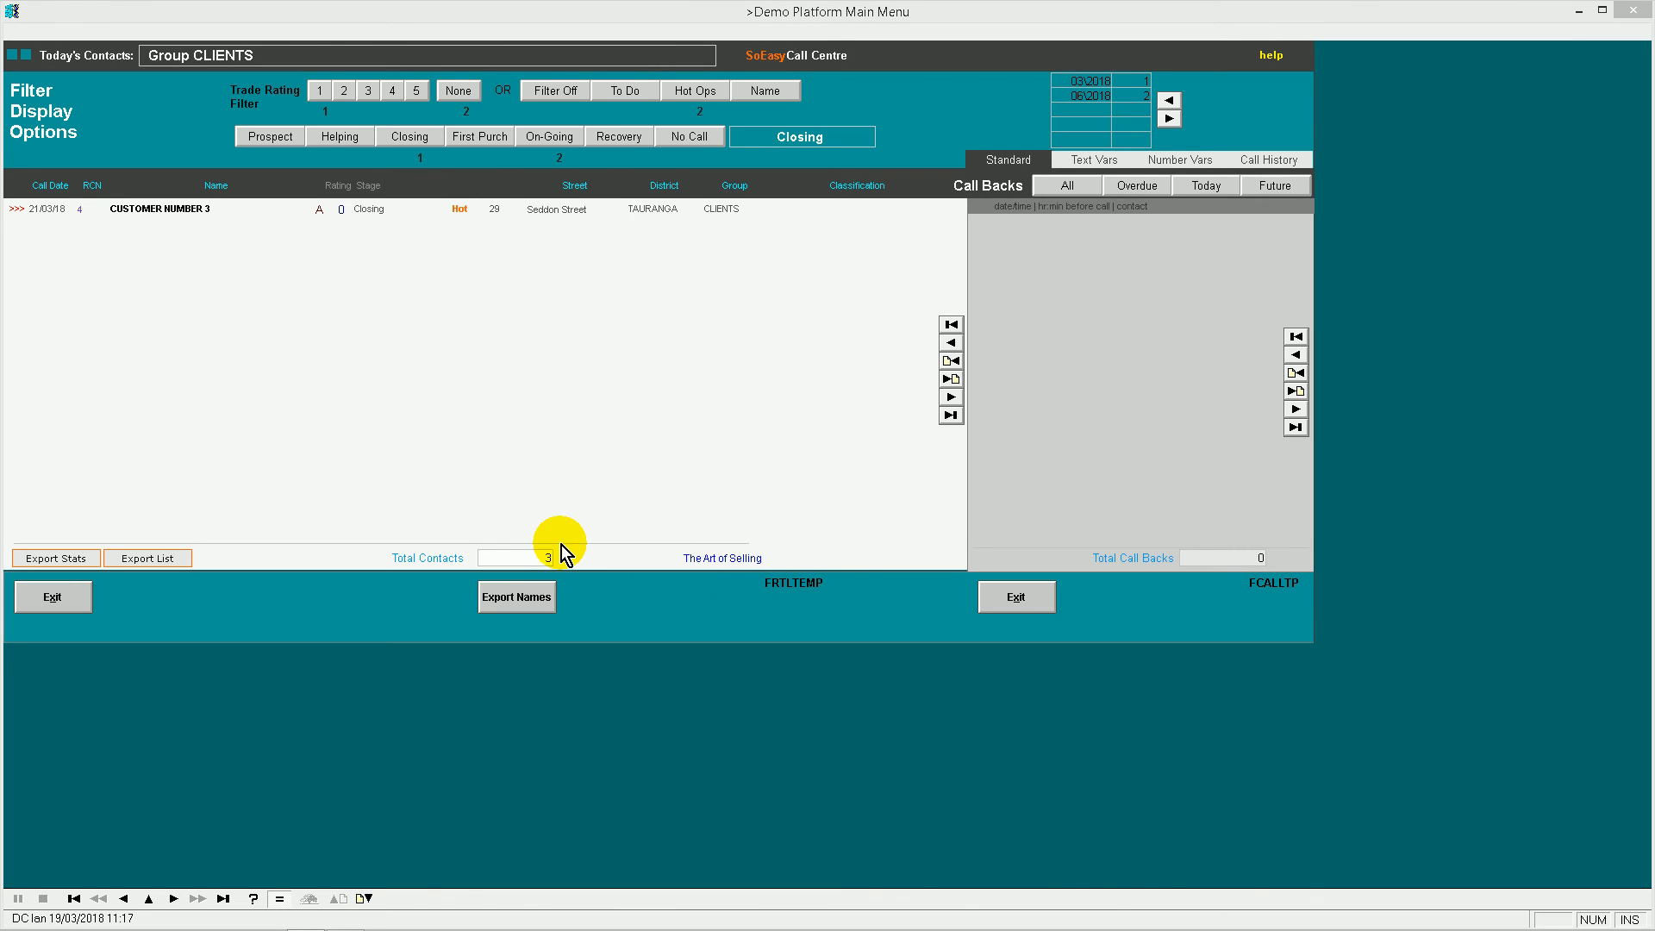
{"action": "left_click", "coordinate": [1000, 604]}
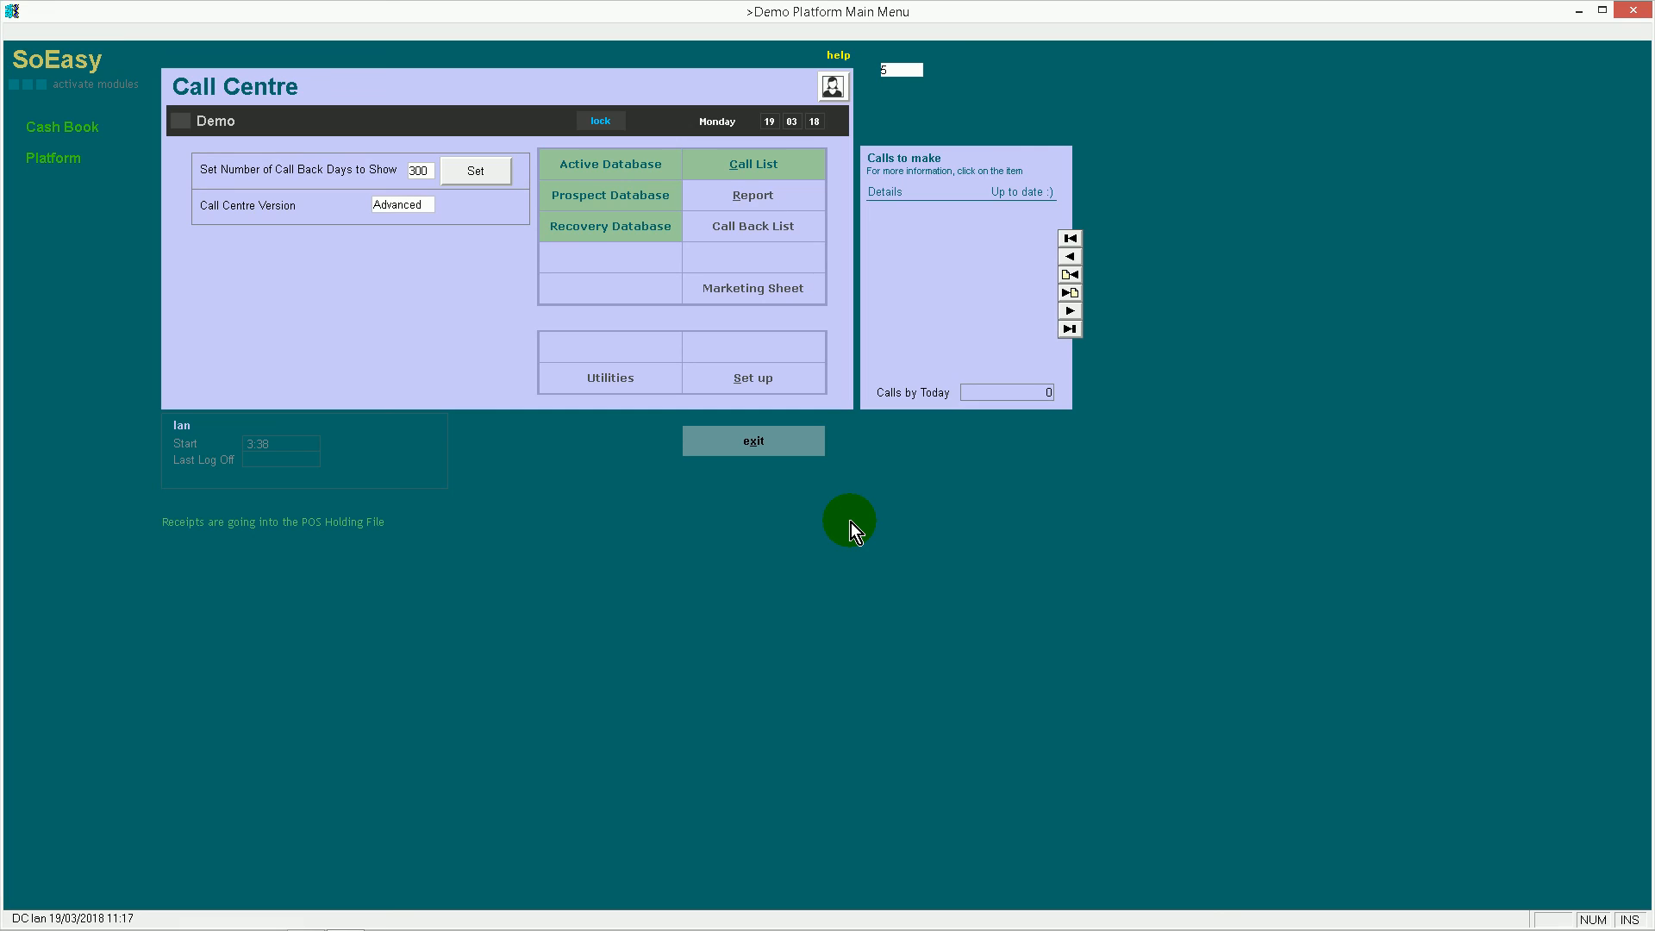